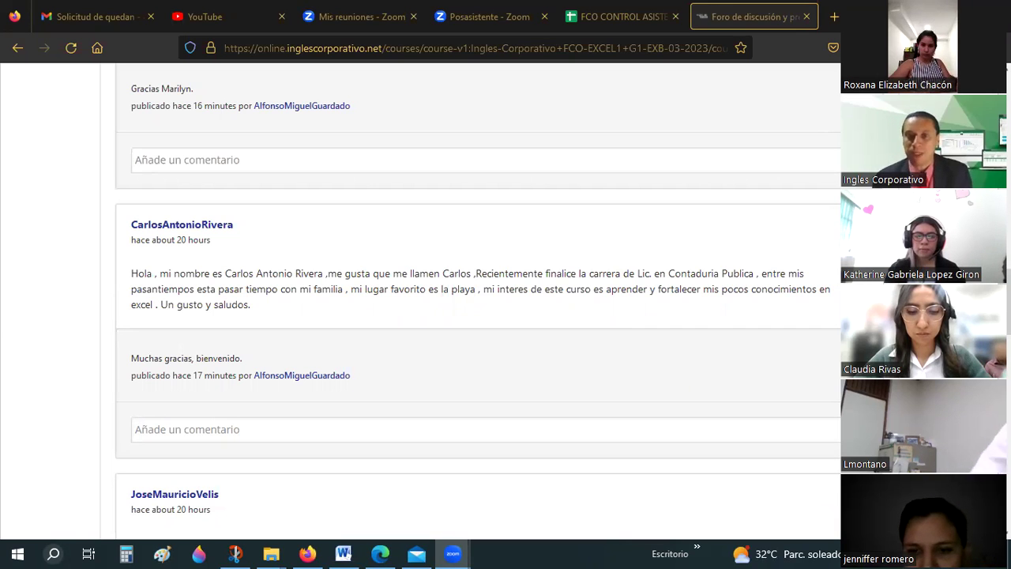
- Find the 07-Sesión01-02-03.ConceptosbásicosdeEXCEL workbook in the 04-Excel Básico folder and open it
scroll(117, 254, "up", 5)
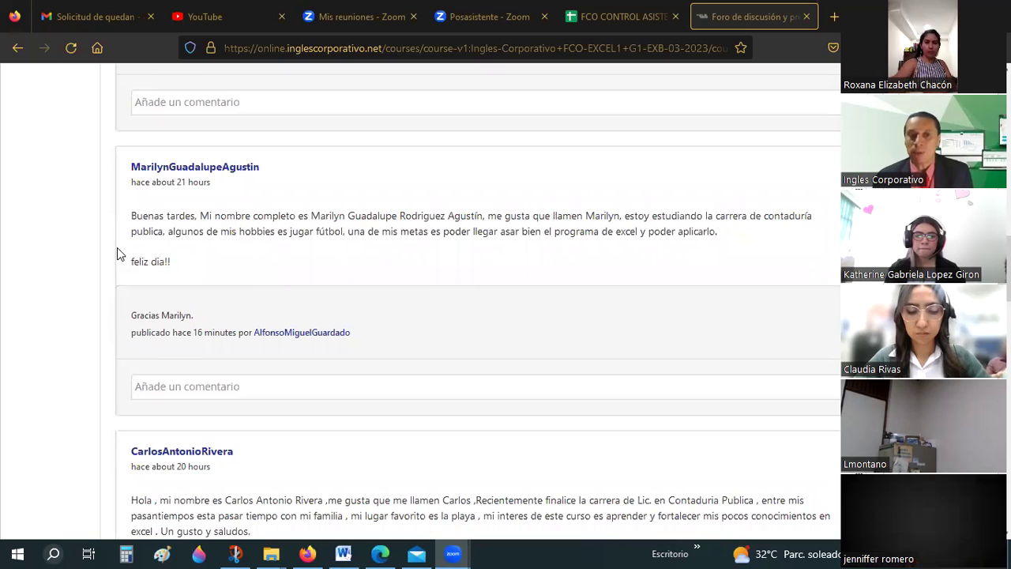
scroll(117, 253, "up", 5)
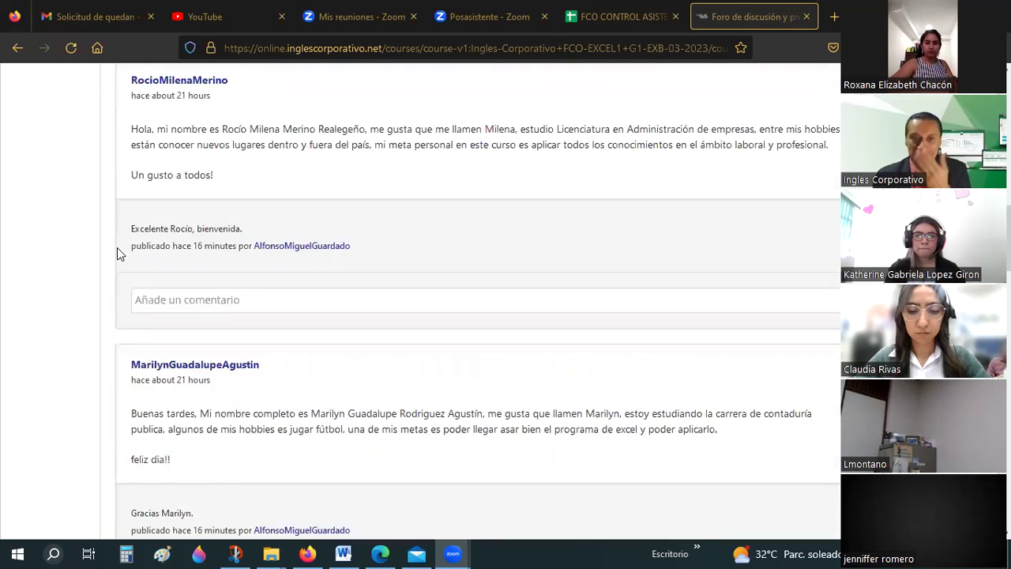
scroll(117, 254, "up", 5)
scroll(117, 254, "up", 5)
scroll(117, 254, "up", 5)
scroll(117, 254, "up", 1)
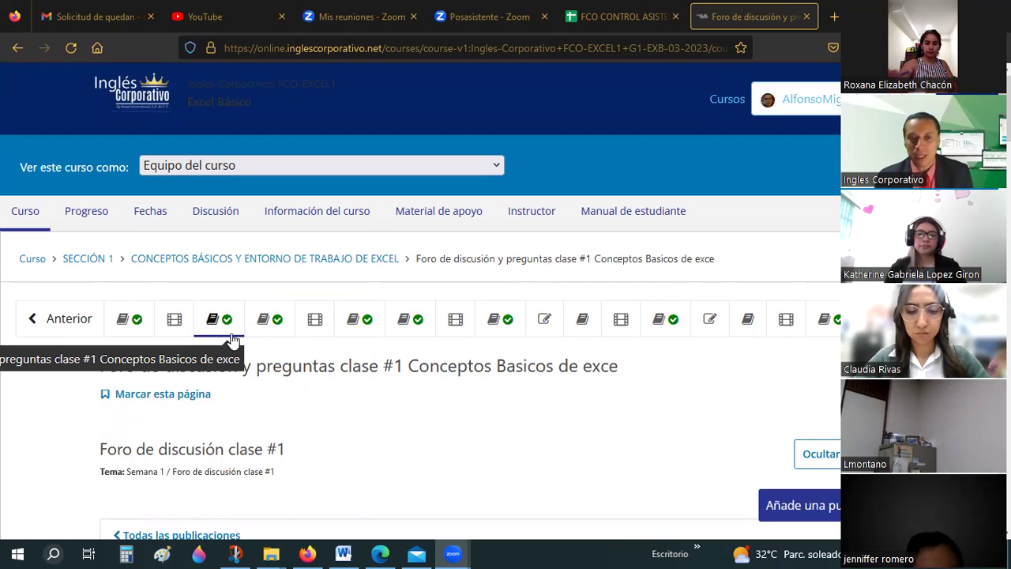
scroll(226, 316, "down", 5)
scroll(224, 312, "down", 5)
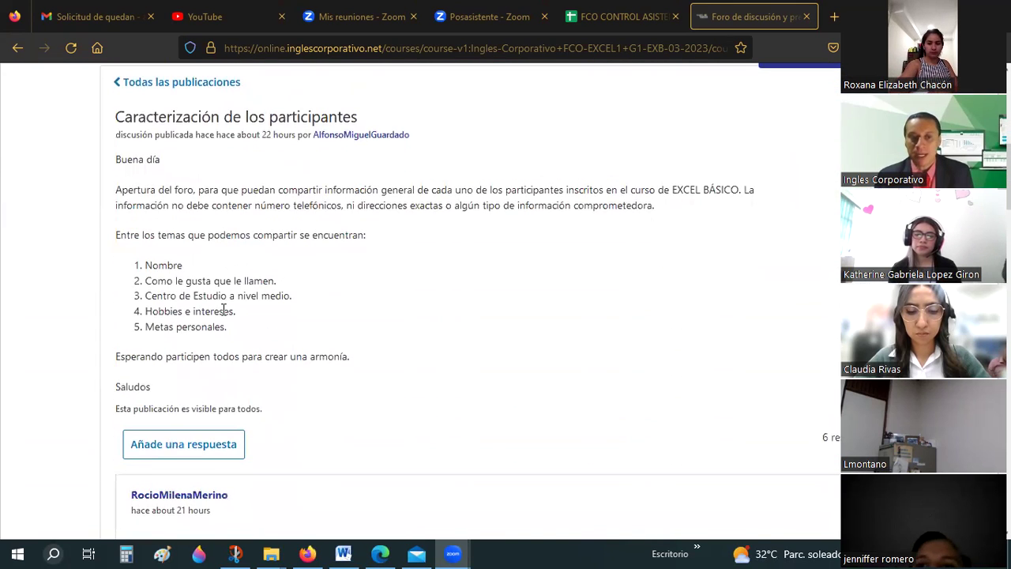
scroll(224, 313, "down", 3)
scroll(222, 313, "down", 2)
scroll(222, 313, "down", 4)
scroll(221, 314, "down", 2)
scroll(222, 313, "down", 3)
scroll(222, 313, "down", 2)
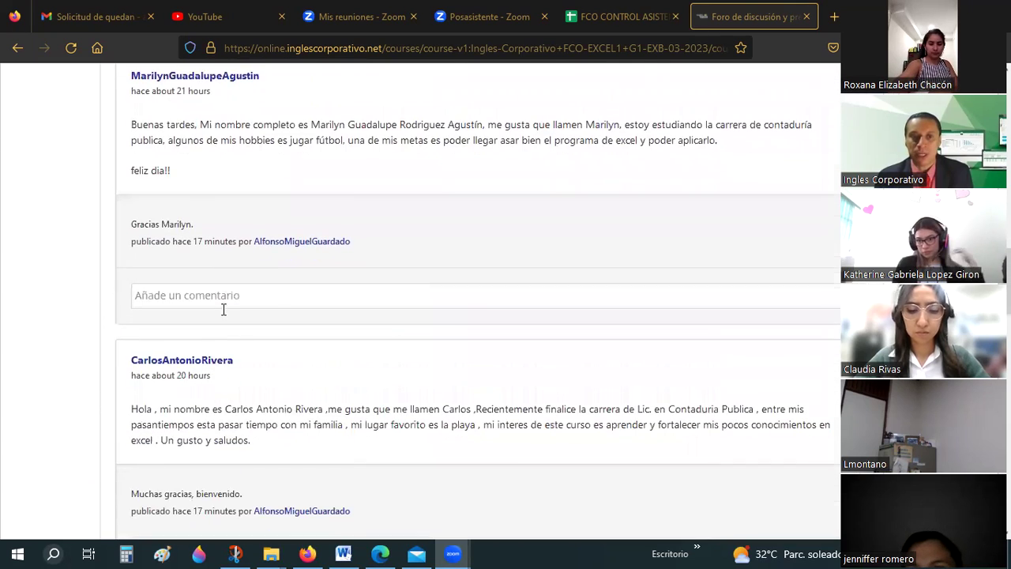
scroll(222, 313, "down", 2)
scroll(222, 314, "down", 2)
scroll(222, 314, "down", 2)
scroll(222, 314, "down", 2)
scroll(222, 314, "down", 2)
scroll(221, 313, "down", 2)
scroll(222, 314, "down", 1)
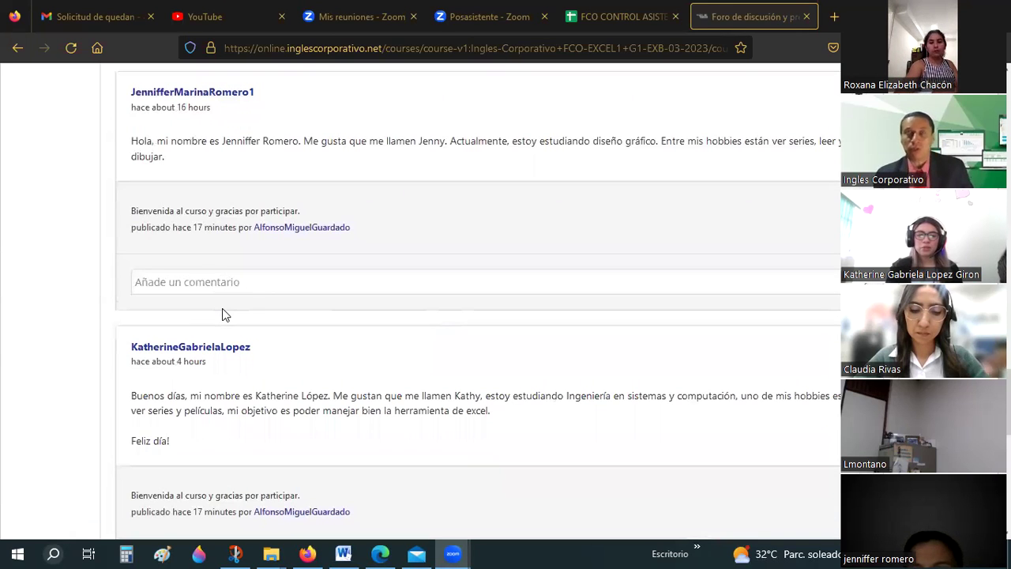
scroll(222, 309, "down", 1)
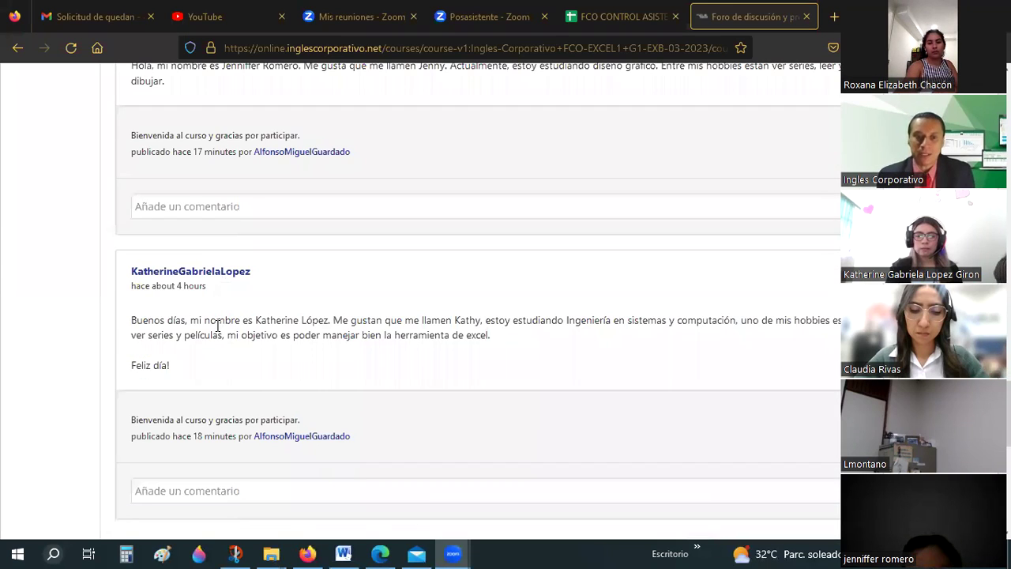
scroll(218, 326, "down", 2)
scroll(218, 325, "down", 3)
scroll(218, 326, "up", 1)
scroll(218, 325, "up", 2)
scroll(218, 325, "up", 4)
scroll(218, 326, "up", 2)
scroll(219, 332, "up", 2)
scroll(218, 331, "up", 4)
scroll(219, 332, "up", 5)
scroll(219, 332, "up", 5)
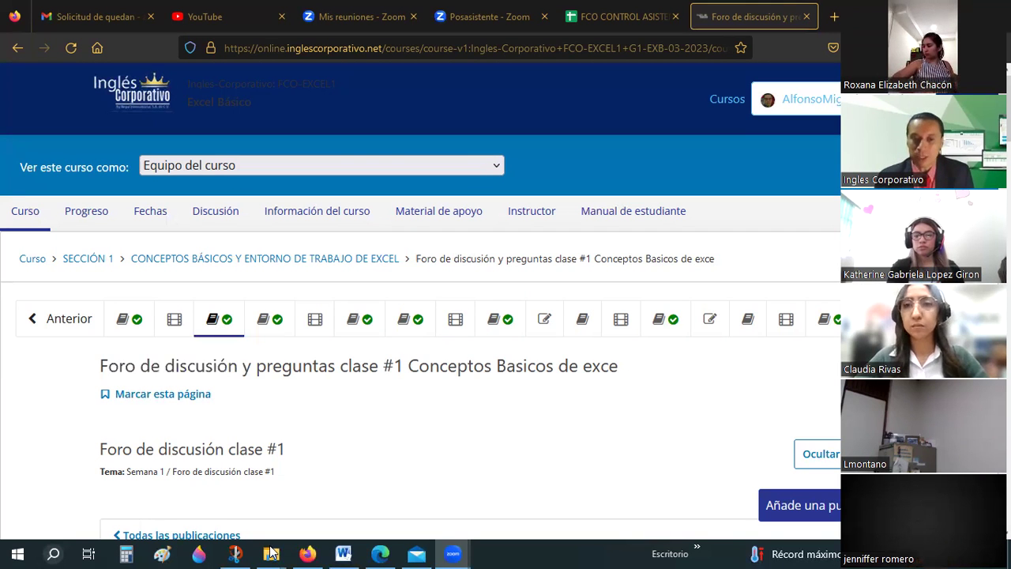
mouse_move(271, 552)
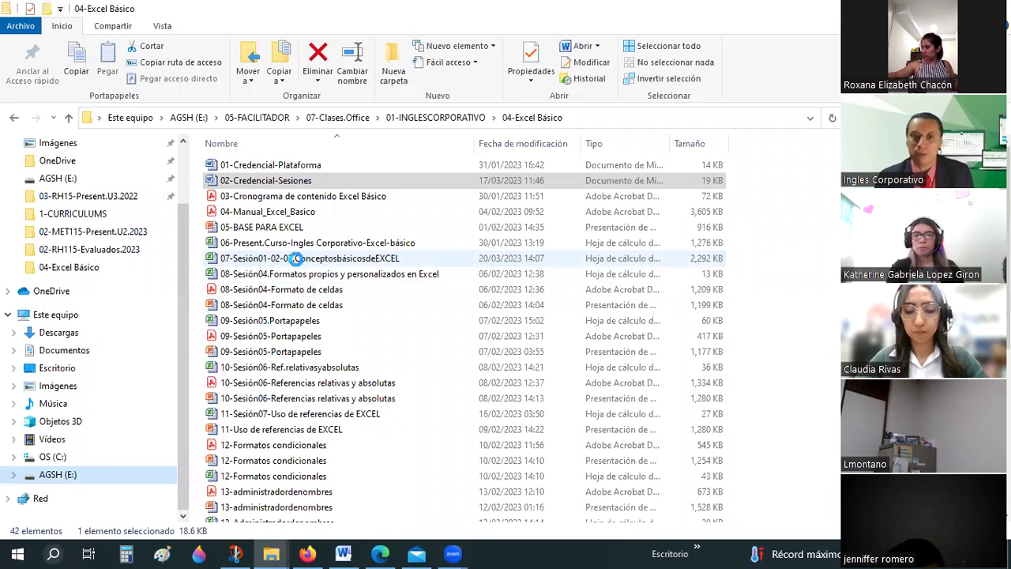
left_click(294, 259)
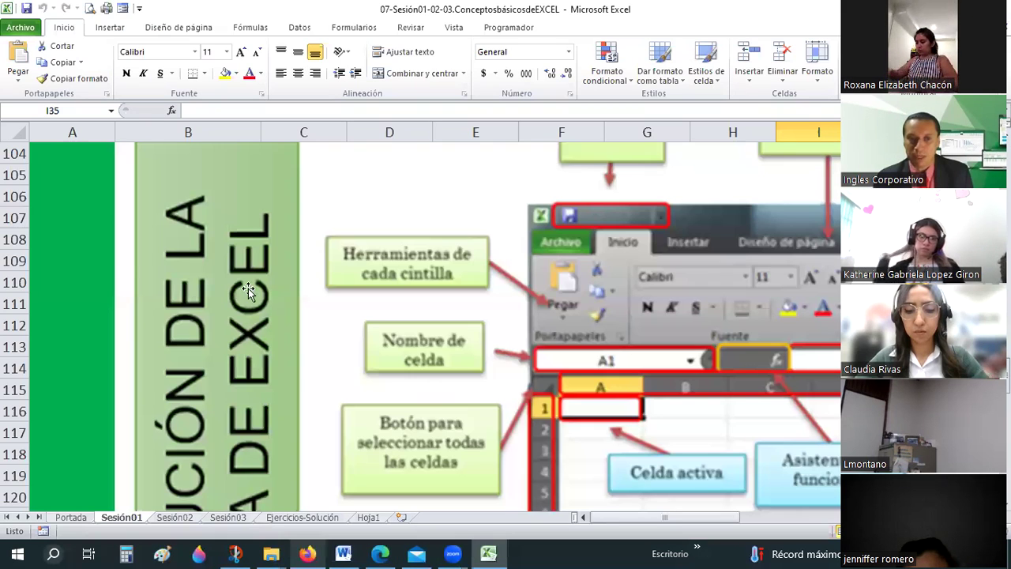
left_click(67, 230)
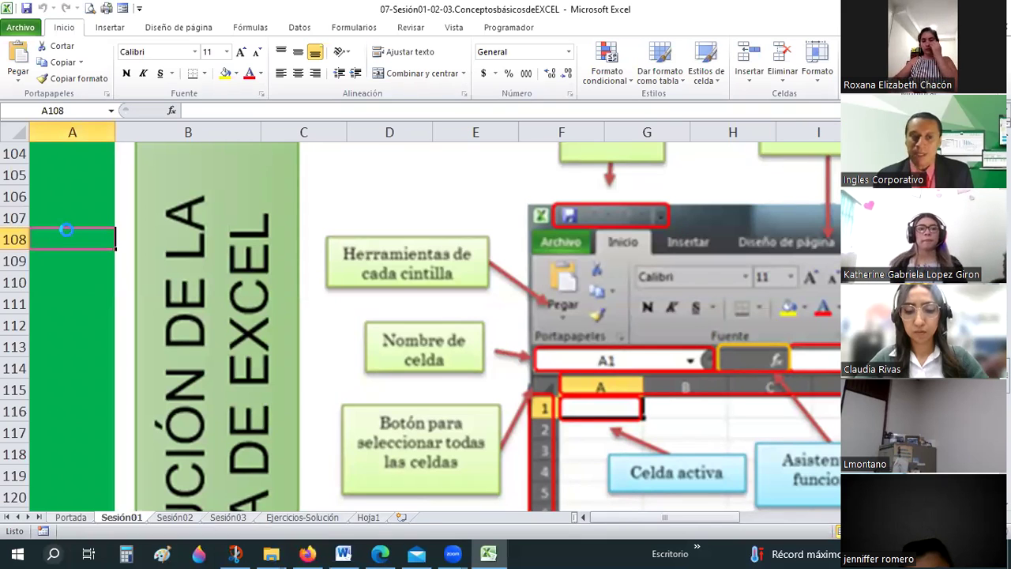
scroll(280, 308, "down", 2, "ctrl")
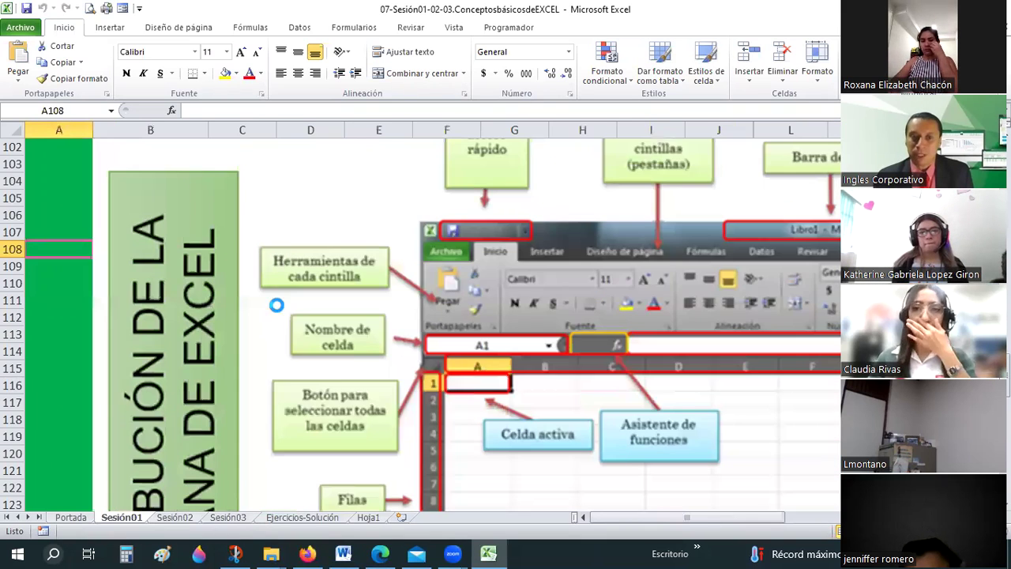
scroll(280, 308, "up", 6)
scroll(280, 310, "down", 1, "ctrl")
scroll(280, 311, "up", 8)
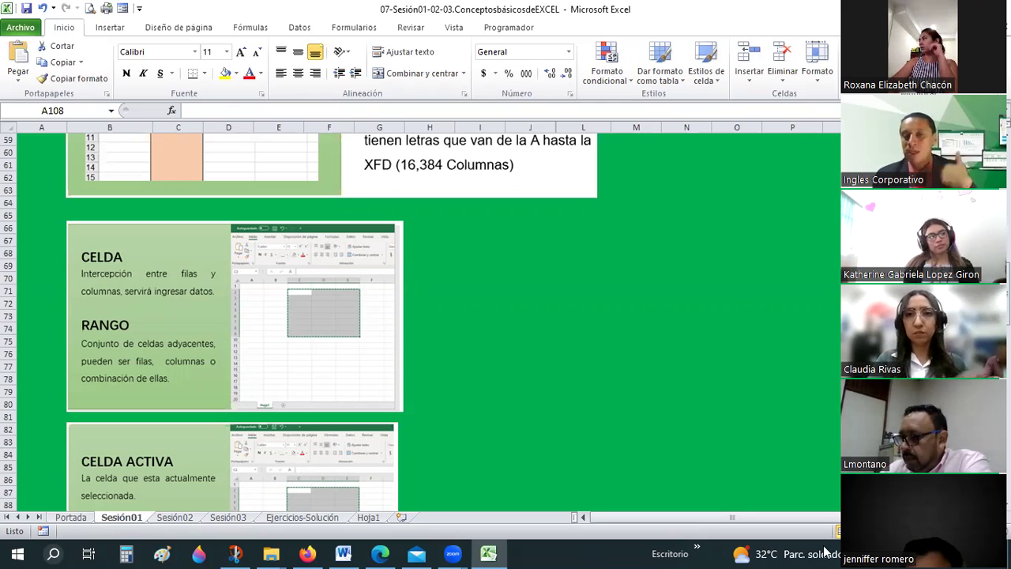
- Select cell L71 and return to the top rows of the Sesión01 sheet
left_click(568, 288)
key("Page_Up")
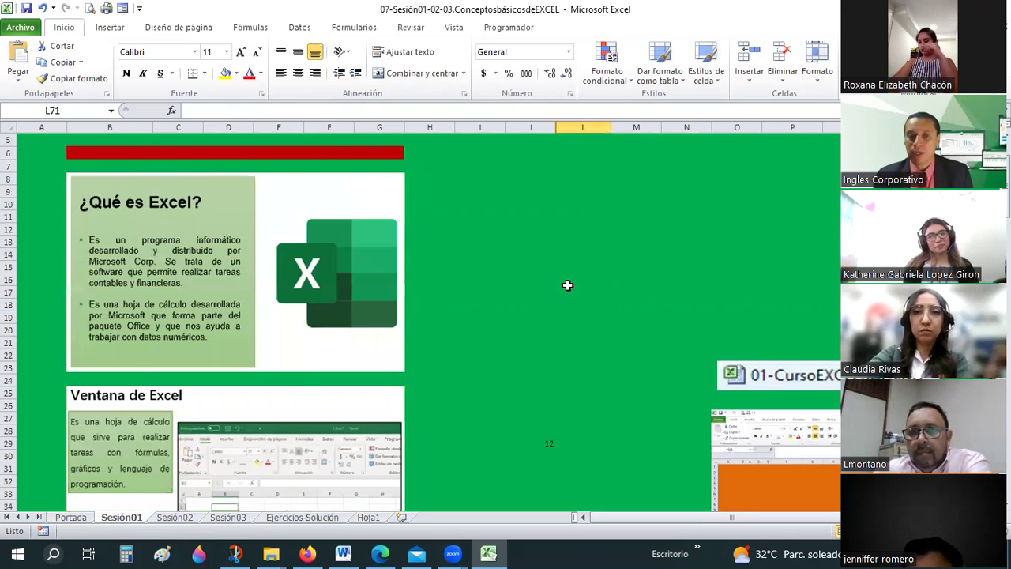
key("Page_Up")
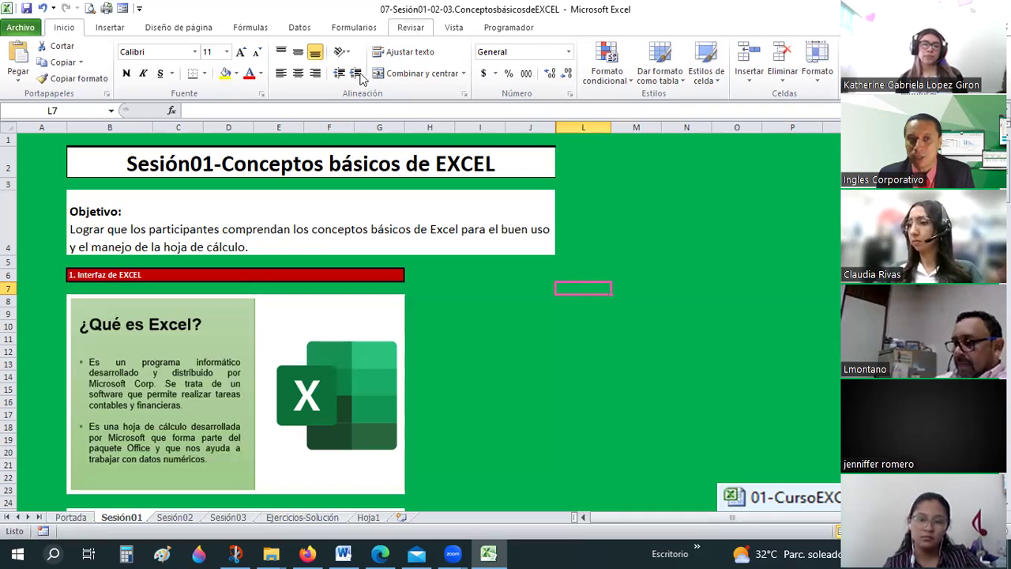
scroll(361, 76, "down", 6)
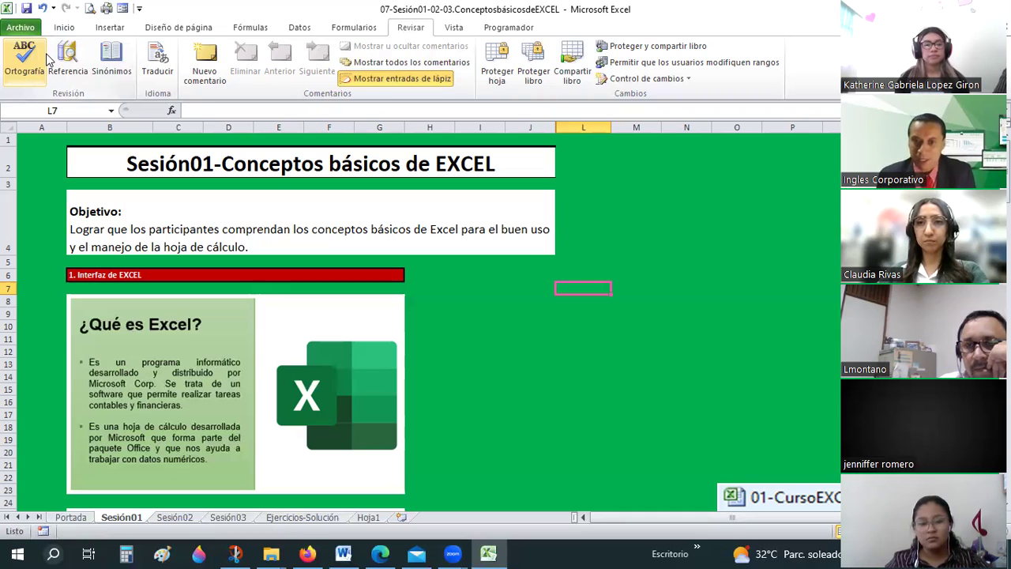
- Enter 'Hola' in cell L7, then select cells L8 and L6
type("Hola")
key("Return")
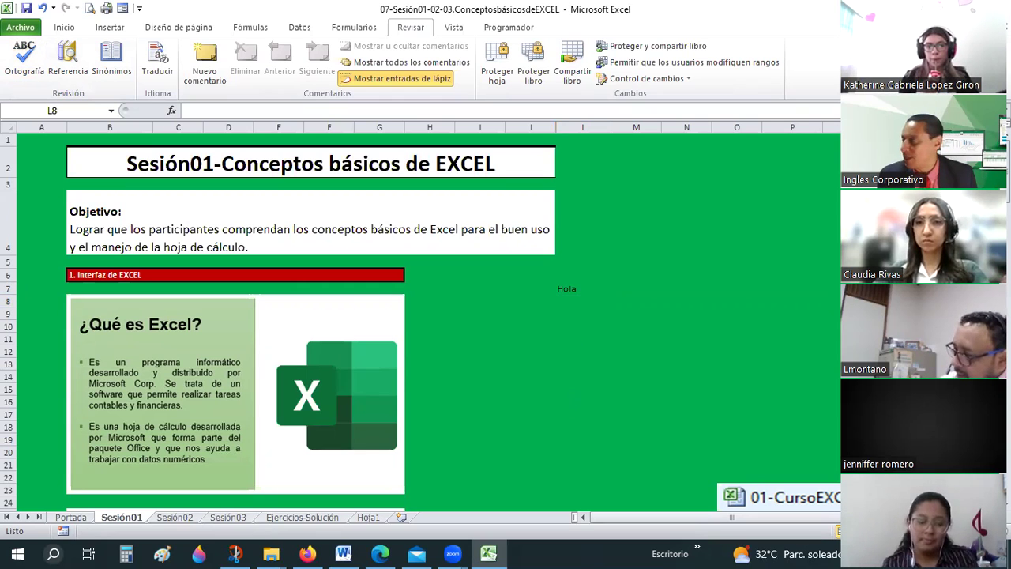
left_click(585, 274)
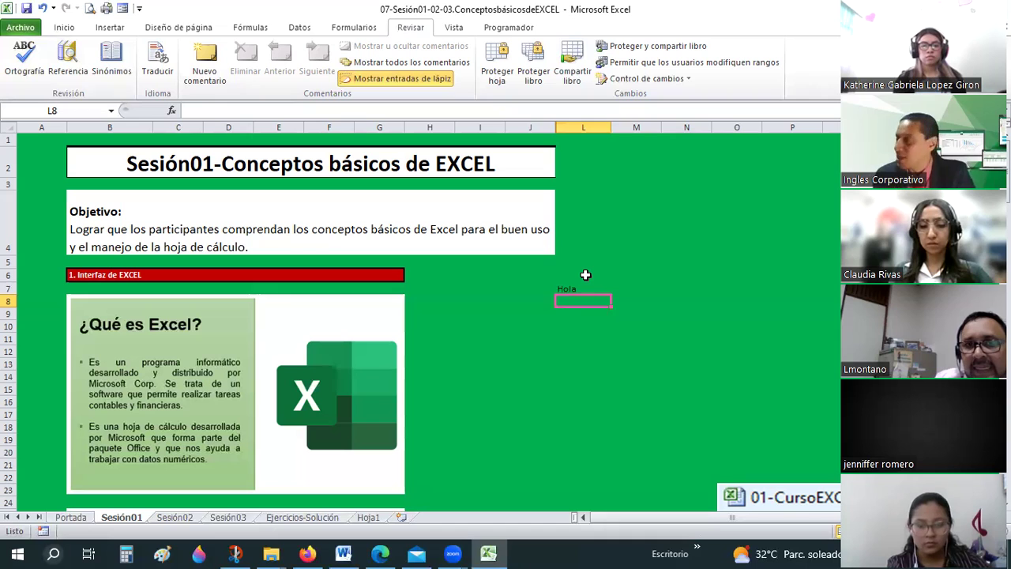
left_click(585, 275)
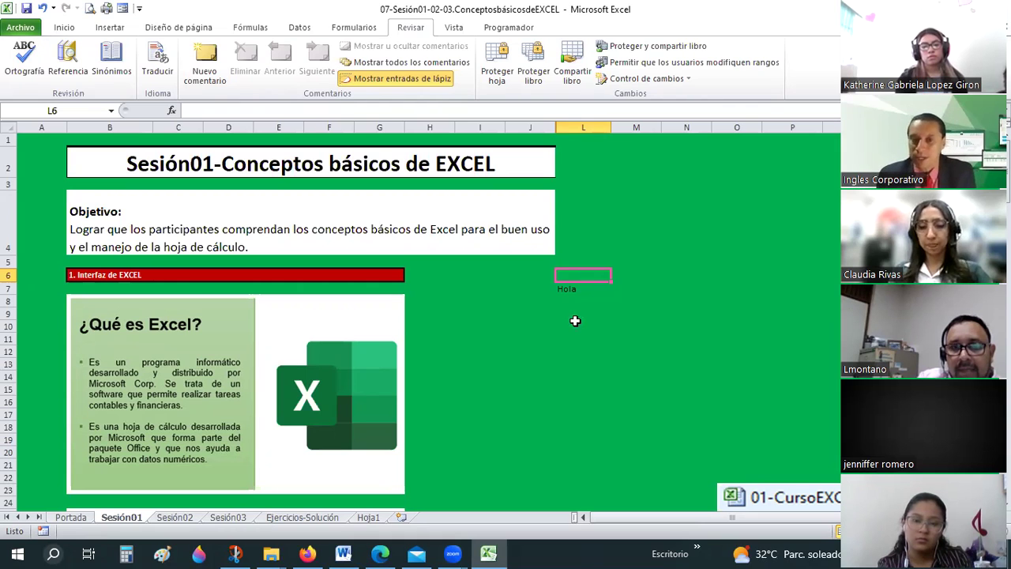
scroll(632, 282, "up", 3)
- Type headings Codigo, Descripción, Precio unitario, Cantidad vendida and Monto de la venta across row 7
left_click(816, 308)
type("Co")
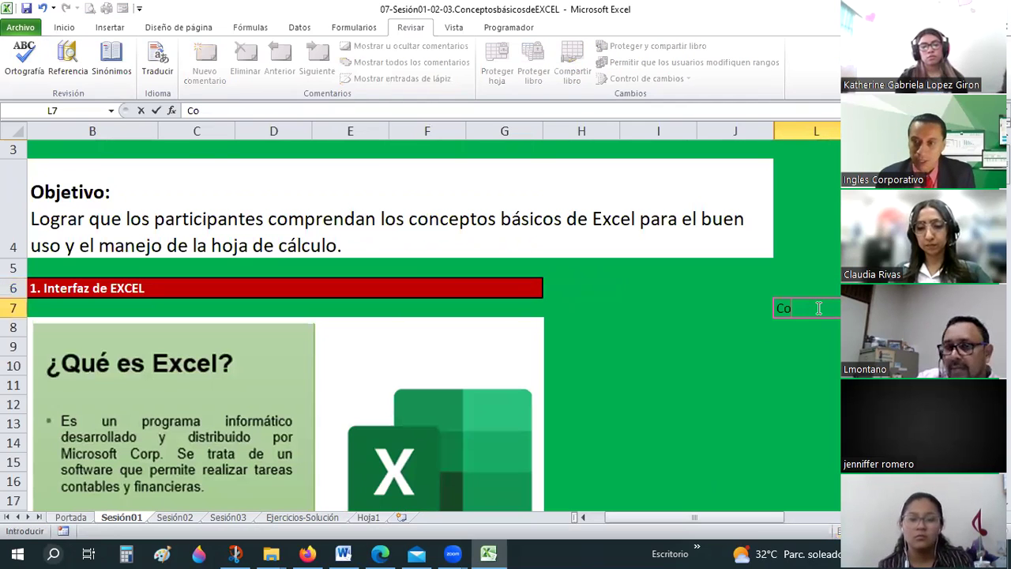
type("dig")
key("Tab")
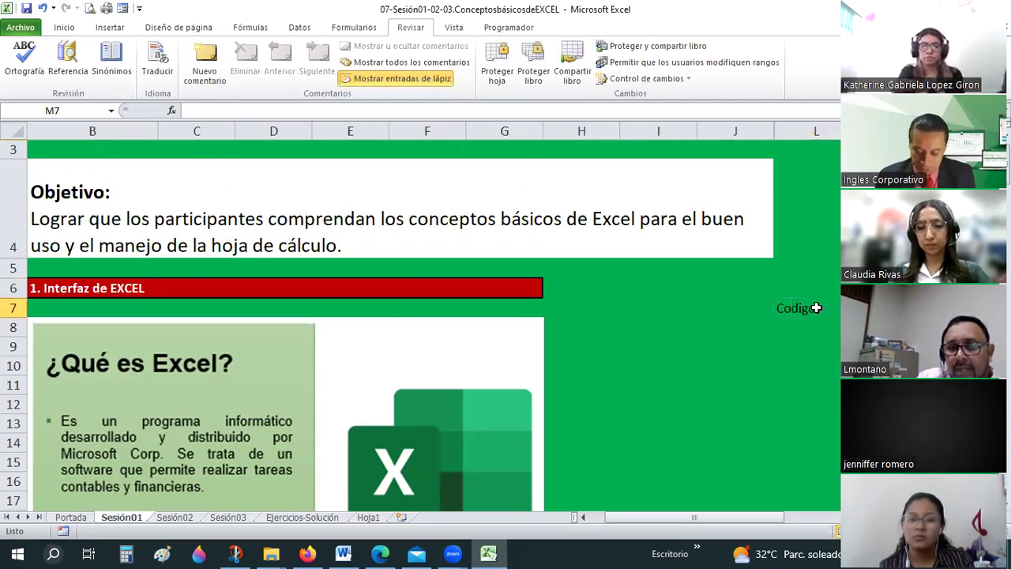
type("Descripci")
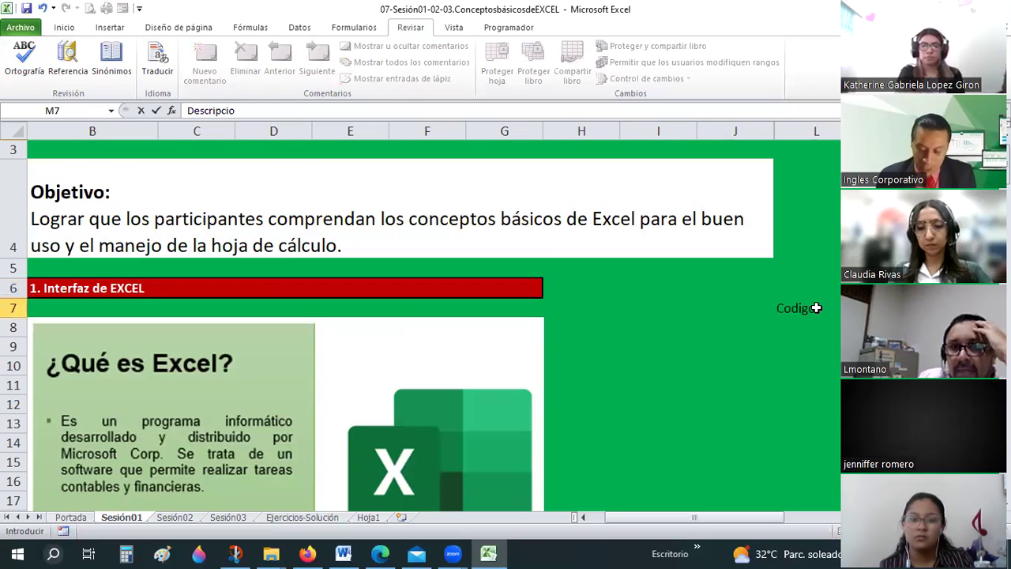
type("ón")
key("Tab")
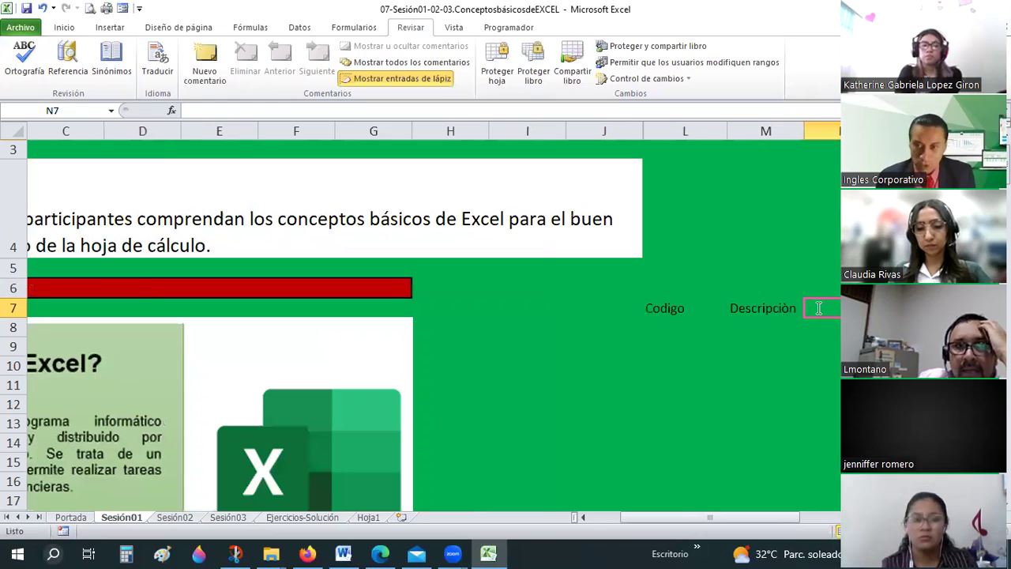
type("Precio u")
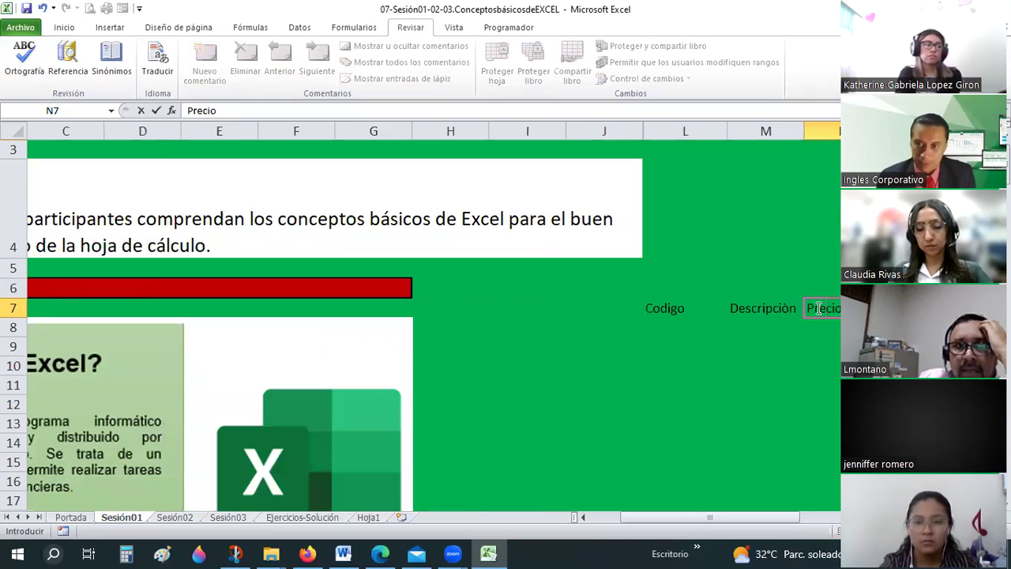
type("nitario")
key("Tab")
type("Cantidad vendida")
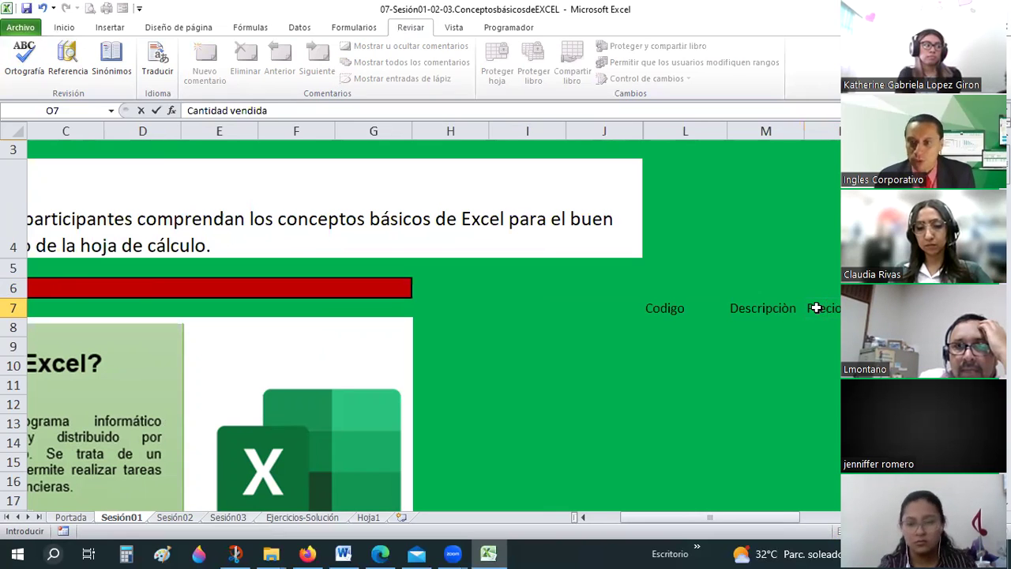
key("Tab")
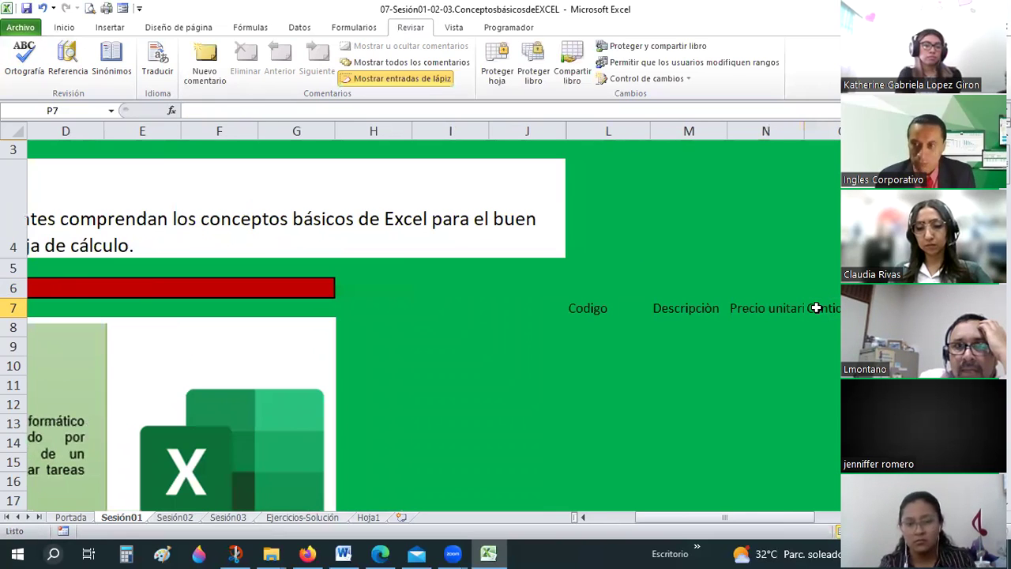
type("Monto de l")
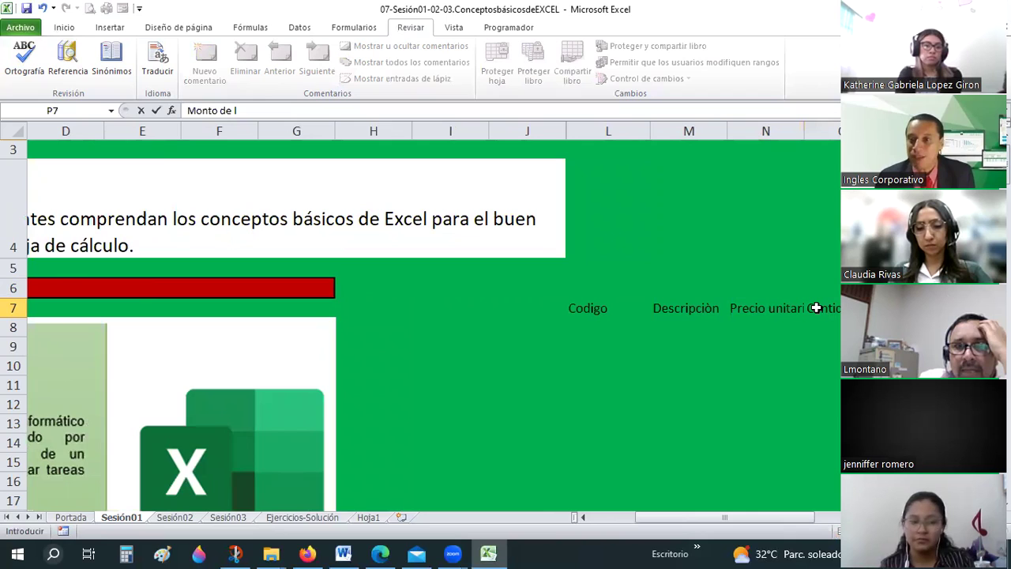
key("Return")
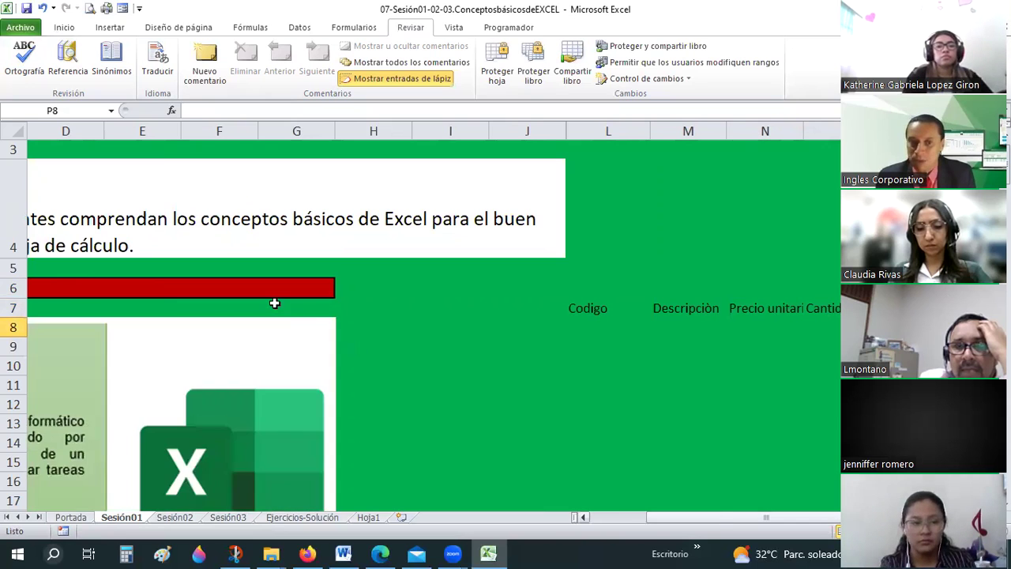
- Apply Todos los bordes to the table range L7:Q9
scroll(275, 303, "right", 3)
left_click_drag(301, 308, 679, 328)
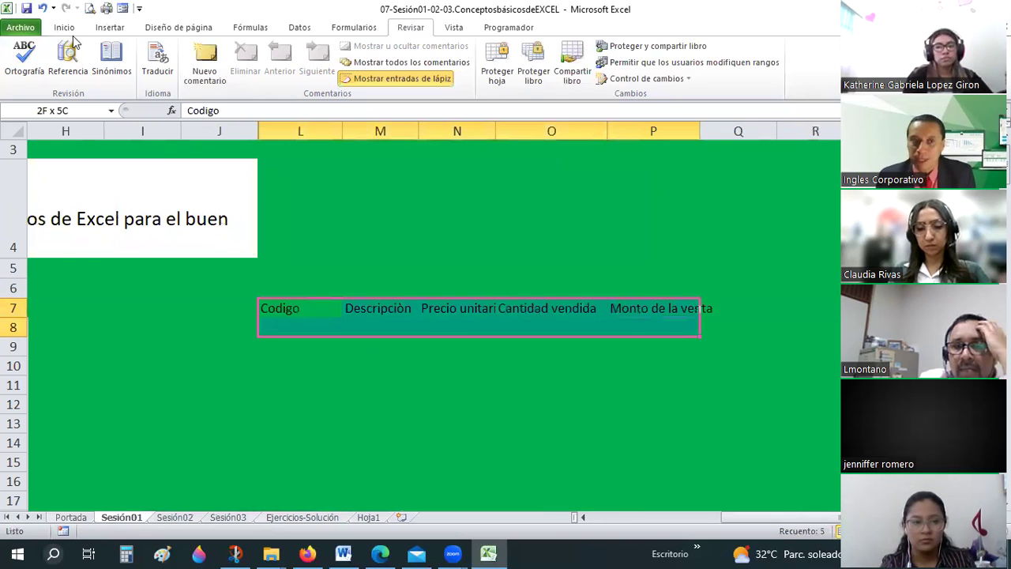
left_click(66, 28)
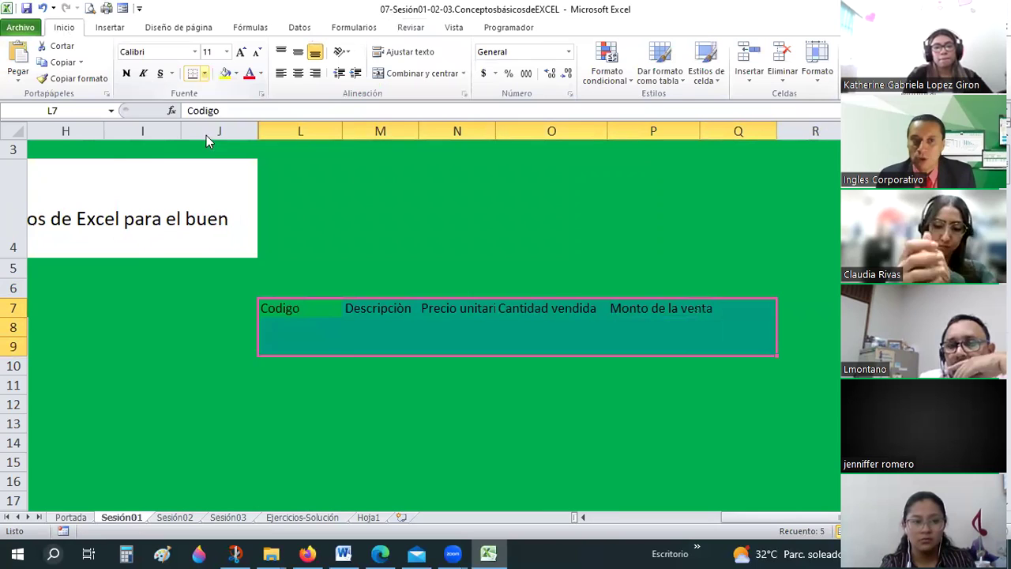
left_click(204, 73)
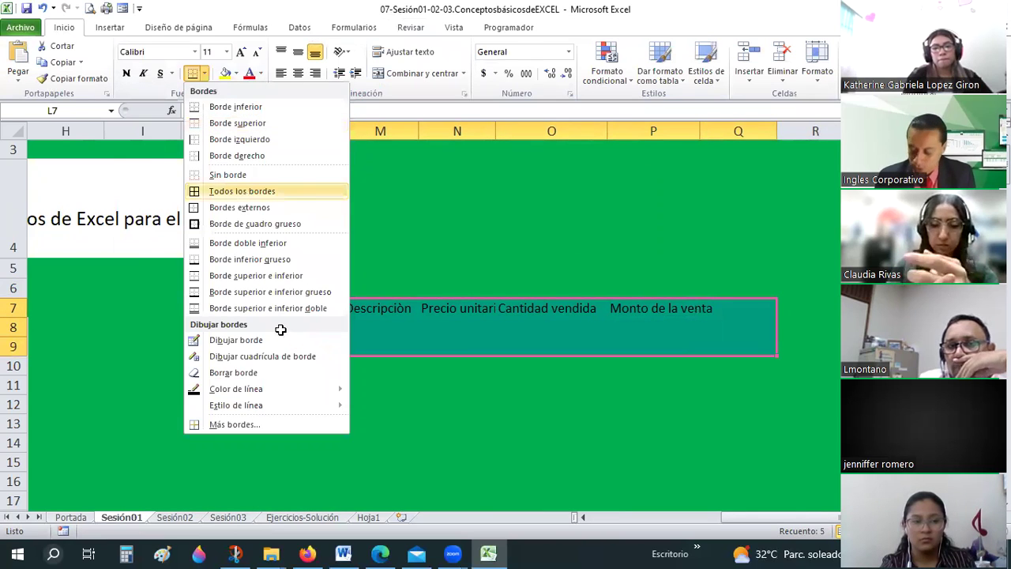
left_click(242, 190)
- Enter code 1215 in L8, the first cell under Codigo
left_click(282, 330)
type("1")
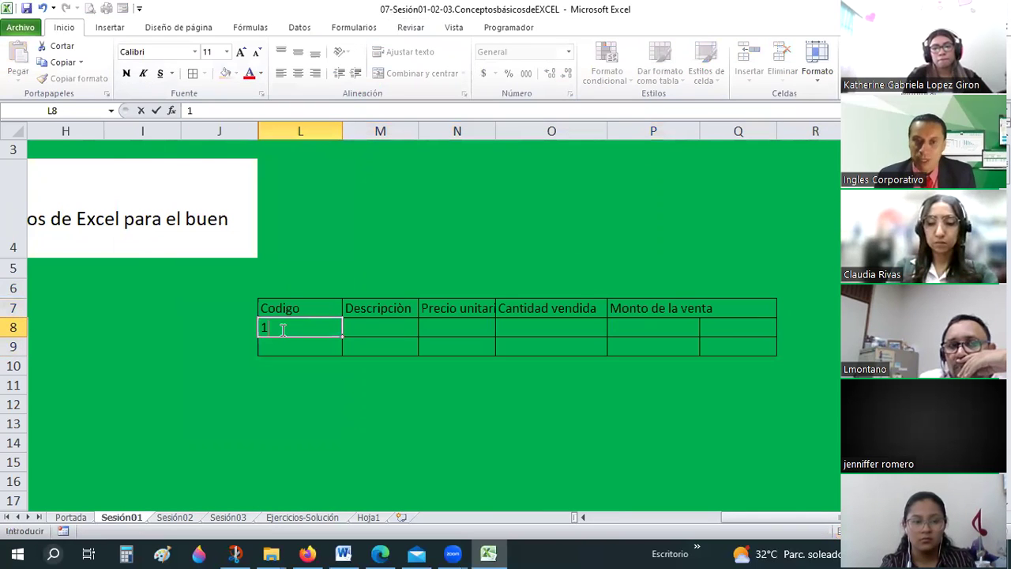
type("215")
key("Tab")
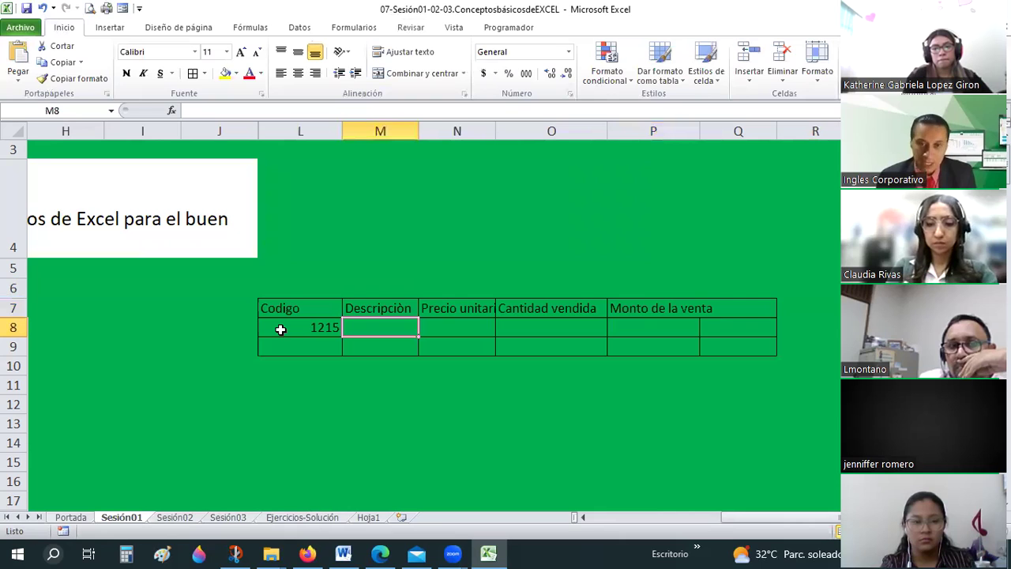
- Fill row 8 with 'Bebida carbonatada', unit price 1.5 and quantity 25
type("Bei")
key("BackSpace")
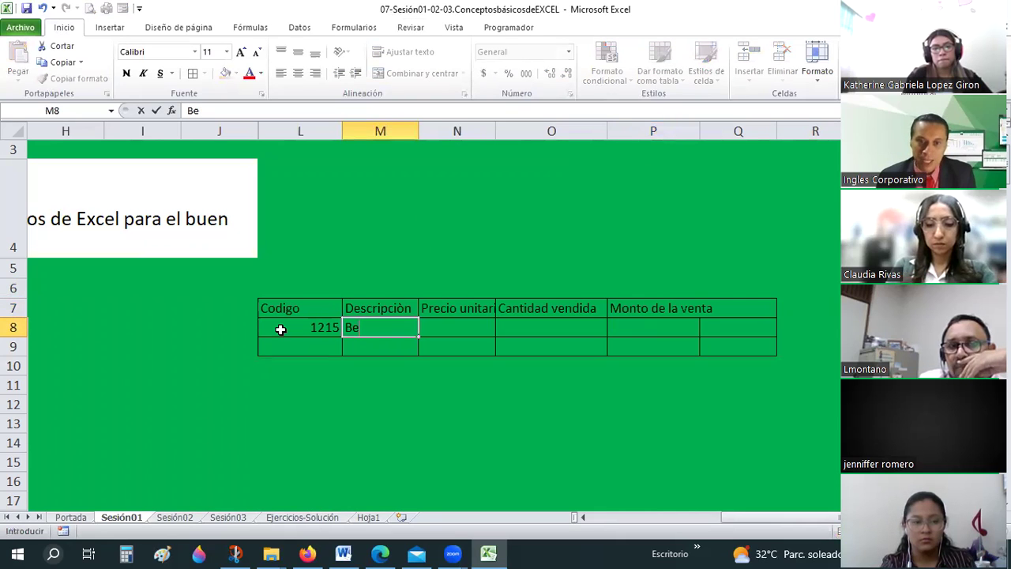
type("bida carbo")
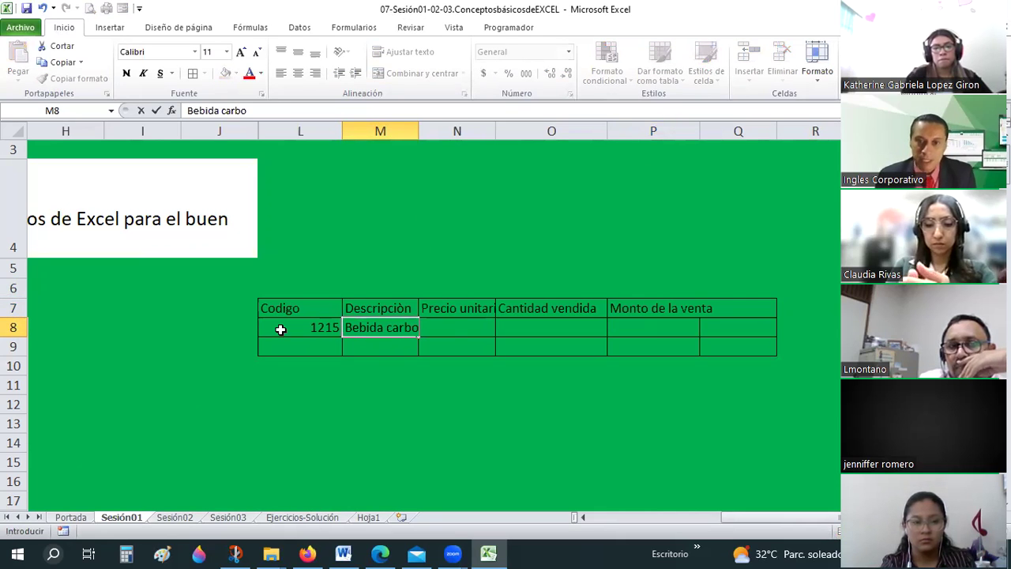
type("natada")
key("Tab")
type("1")
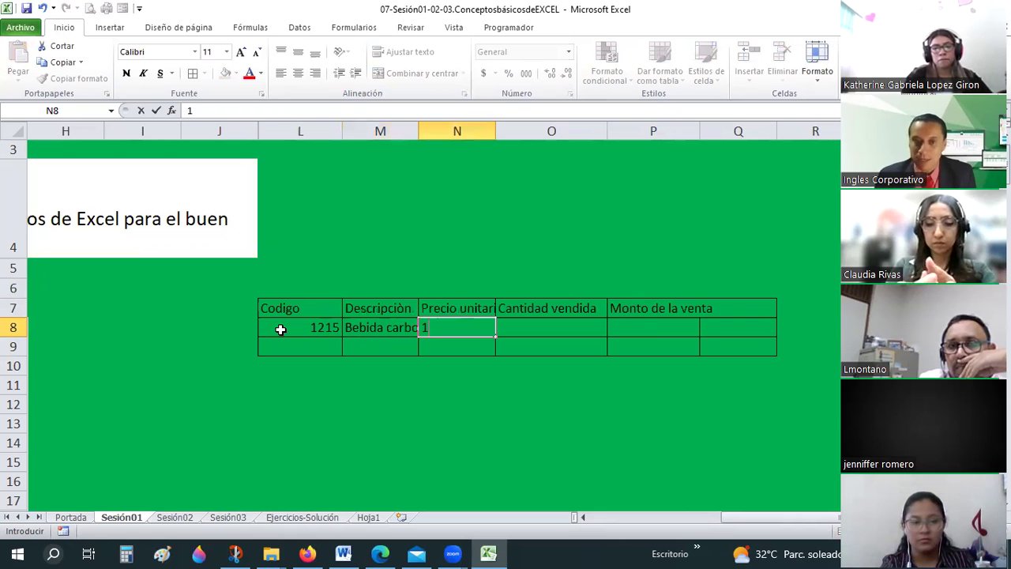
type(".5")
key("Tab")
type("25")
key("Tab")
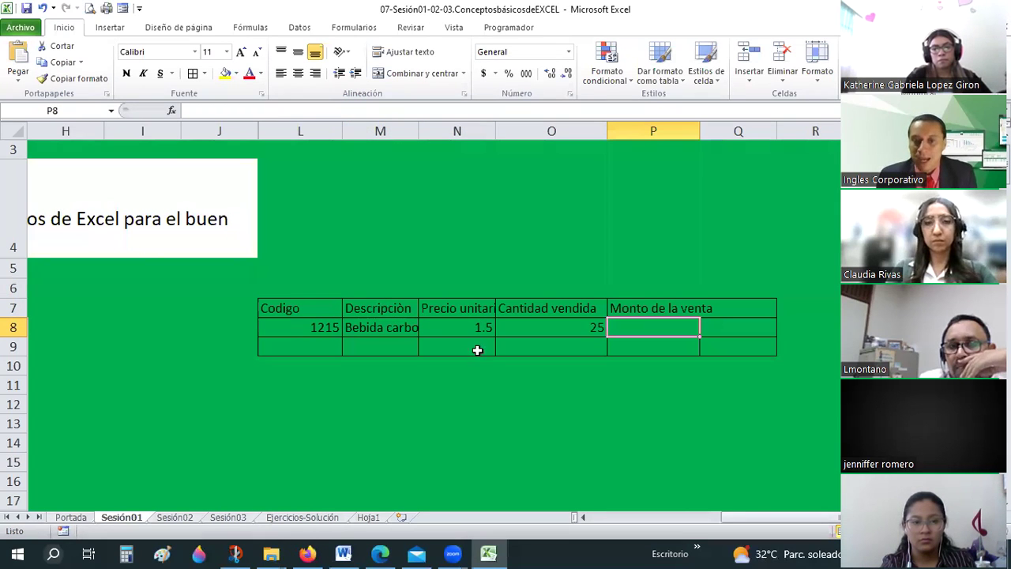
- Format N8:O8 as dollar currency and autofit column P to its heading
key("Left")
key("Left")
key("shift+Right")
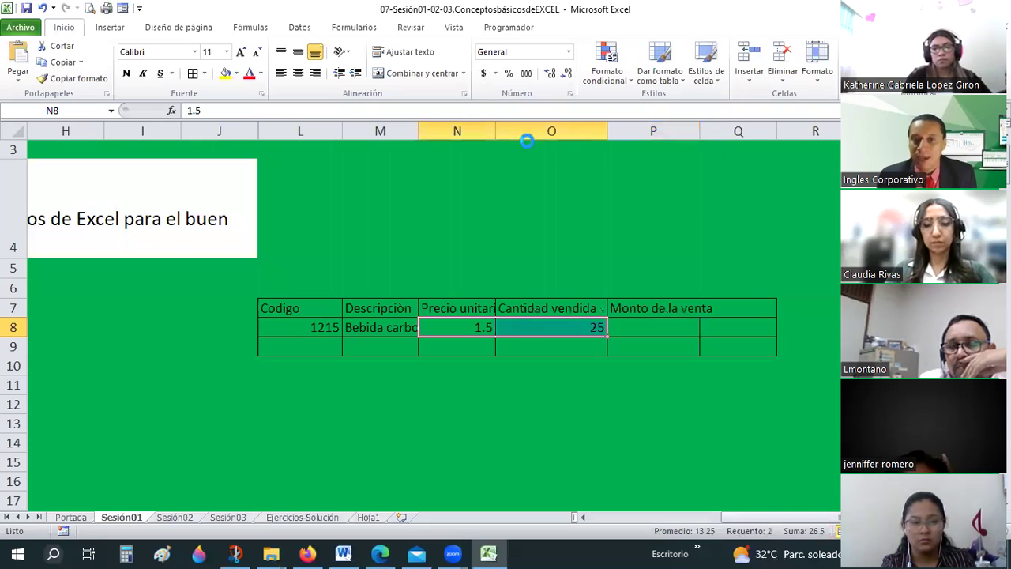
key("ctrl+shift+4")
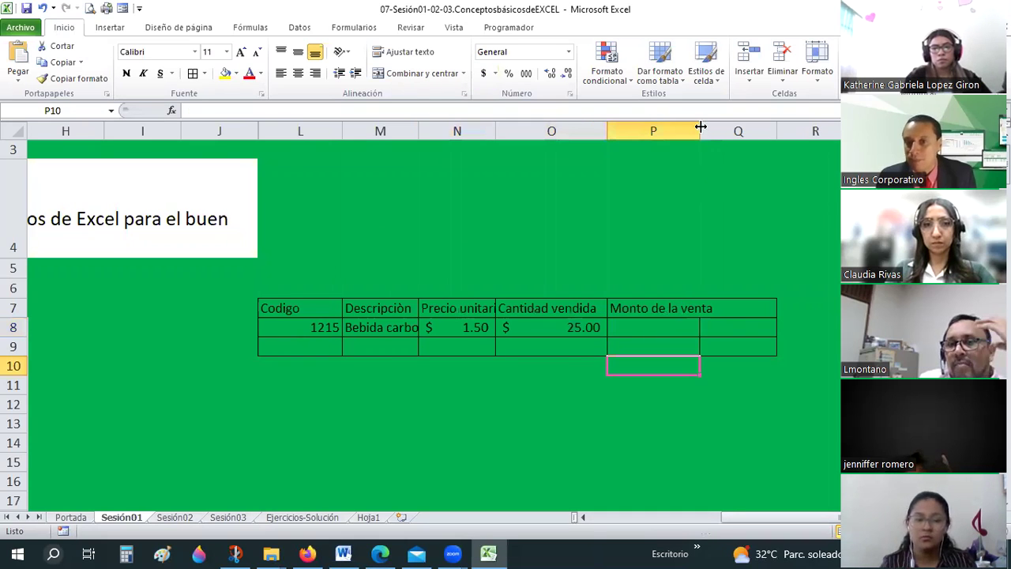
double_click(700, 131)
- Move the selection up one cell after autofitting column P
key("Up")
key("Up")
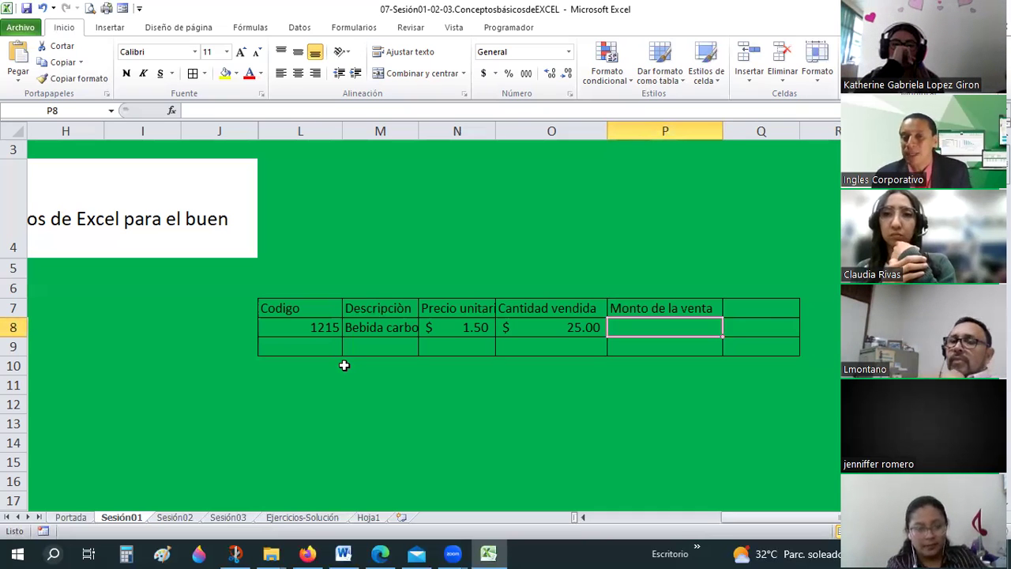
- Select J6:Q11, remove all its borders and contents, then return to column A
left_click_drag(380, 403, 301, 404)
left_click_drag(221, 288, 821, 385)
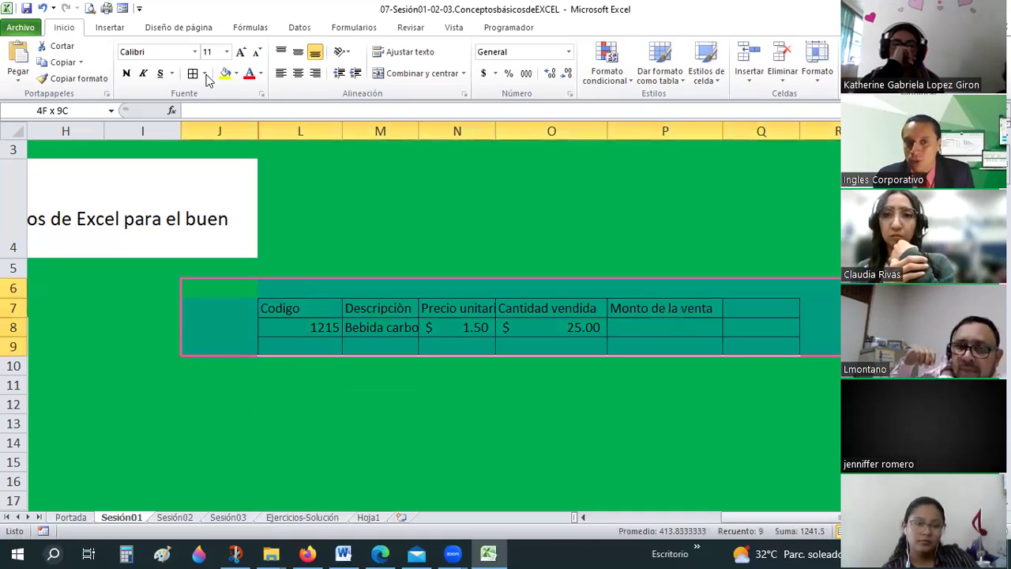
left_click(224, 170)
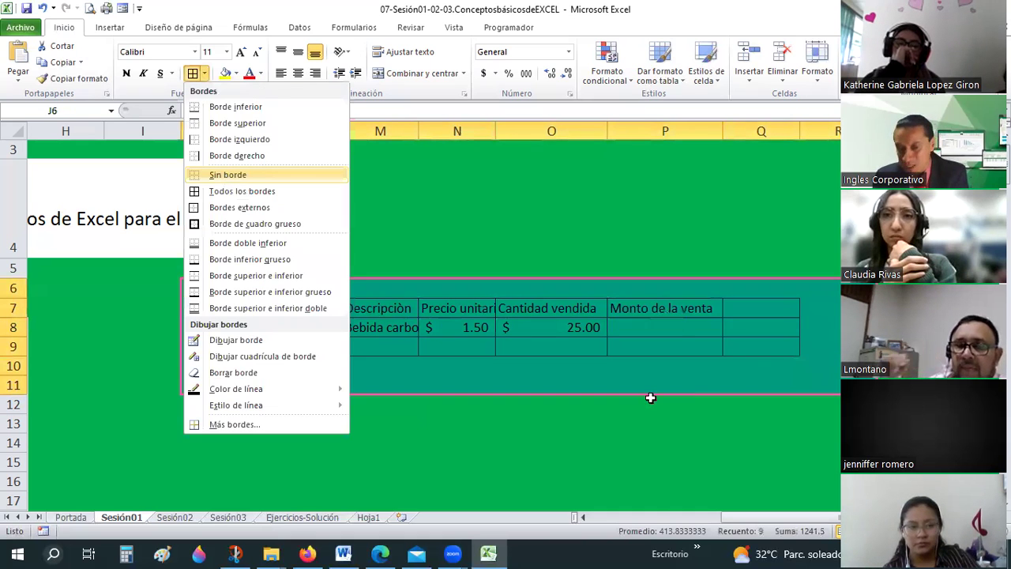
key("Delete")
left_click(650, 403)
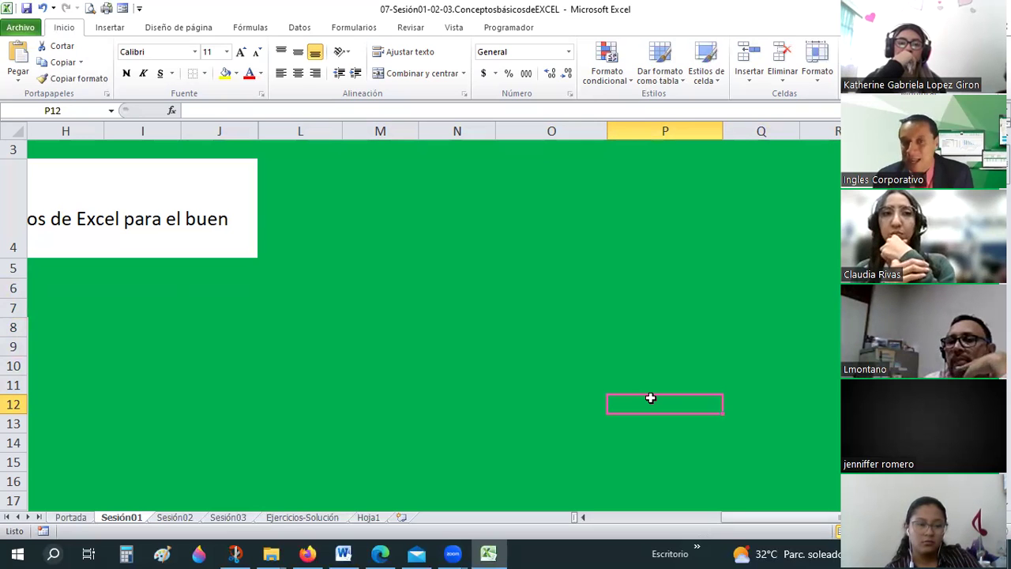
key("Home")
key("Left")
key("Left")
key("Left")
key("Right")
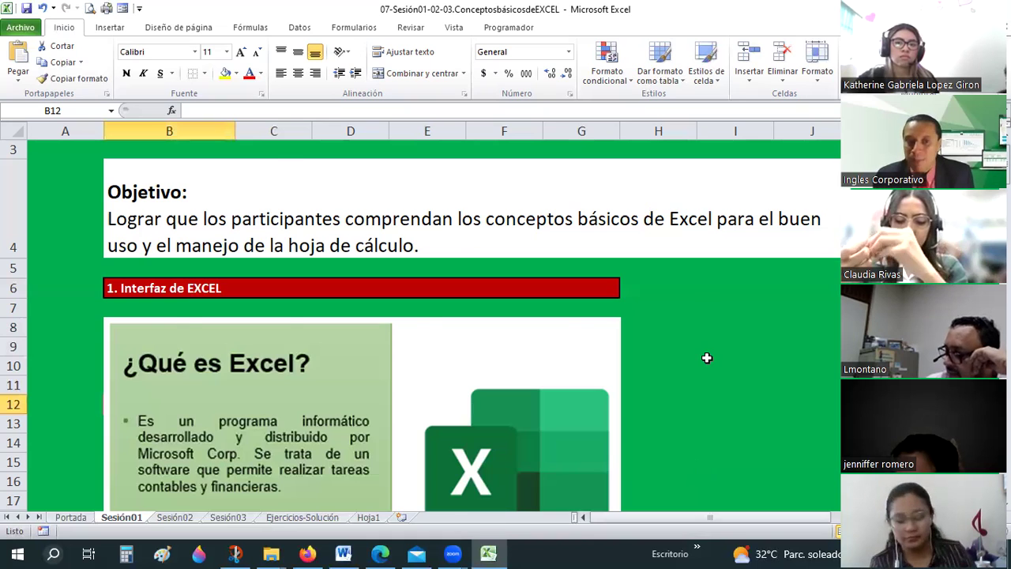
- Scroll down the Sesión01 sheet past Ventana de Excel and Filas/Columnas to the CELDA and RANGO slide
scroll(707, 358, "down", 7)
scroll(707, 358, "up", 1)
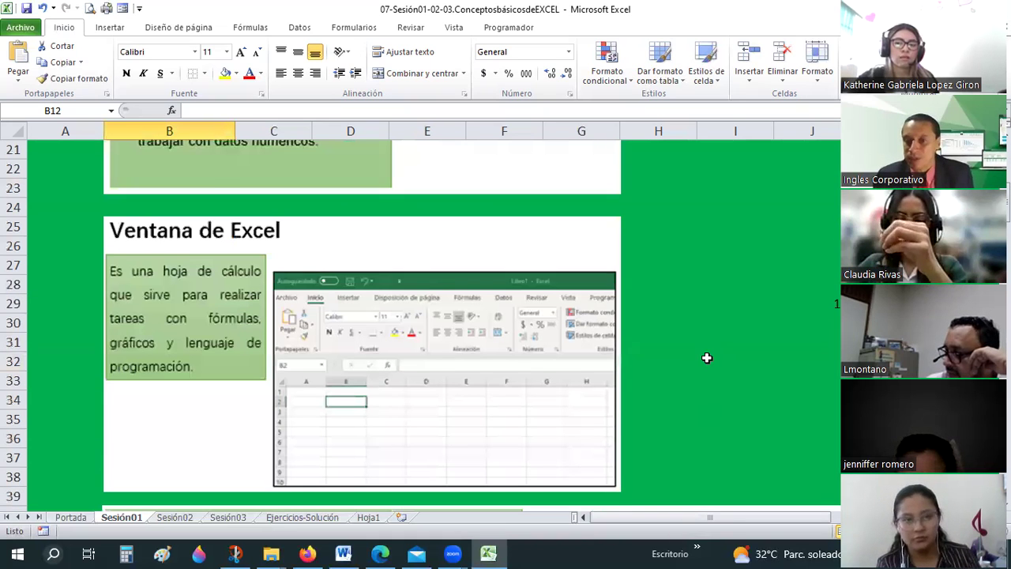
scroll(707, 358, "up", 1)
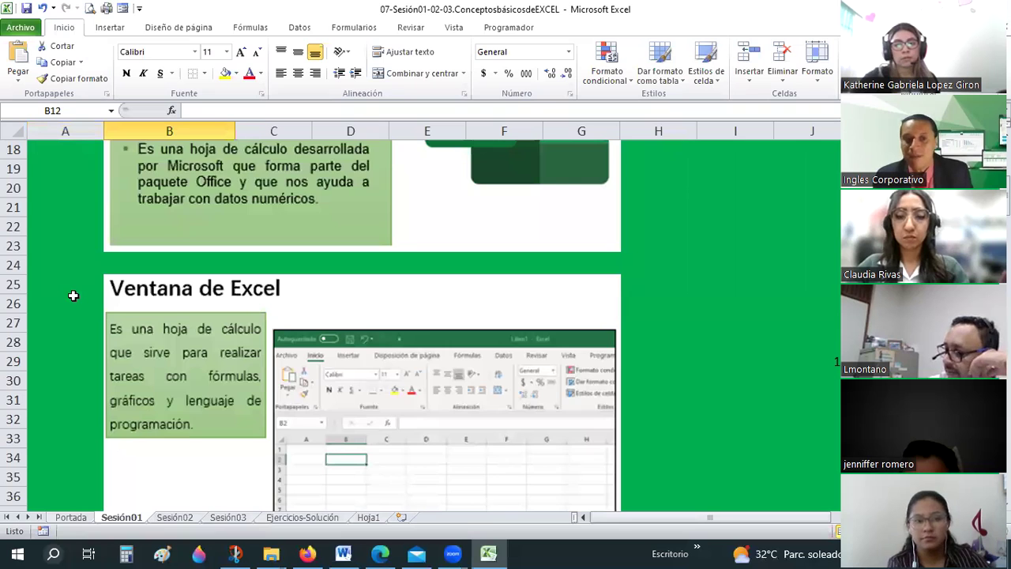
scroll(73, 296, "down", 2)
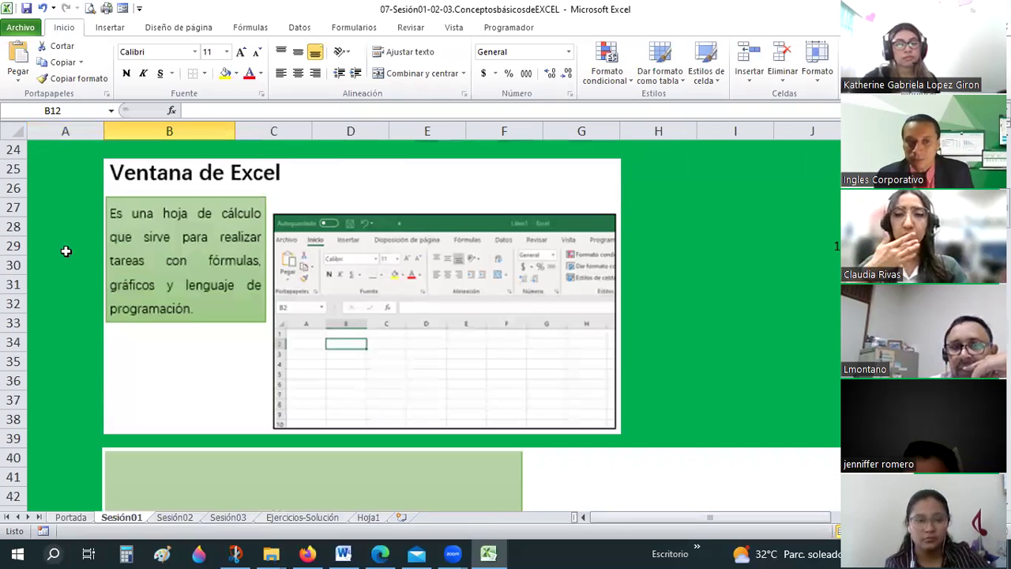
scroll(66, 250, "up", 1)
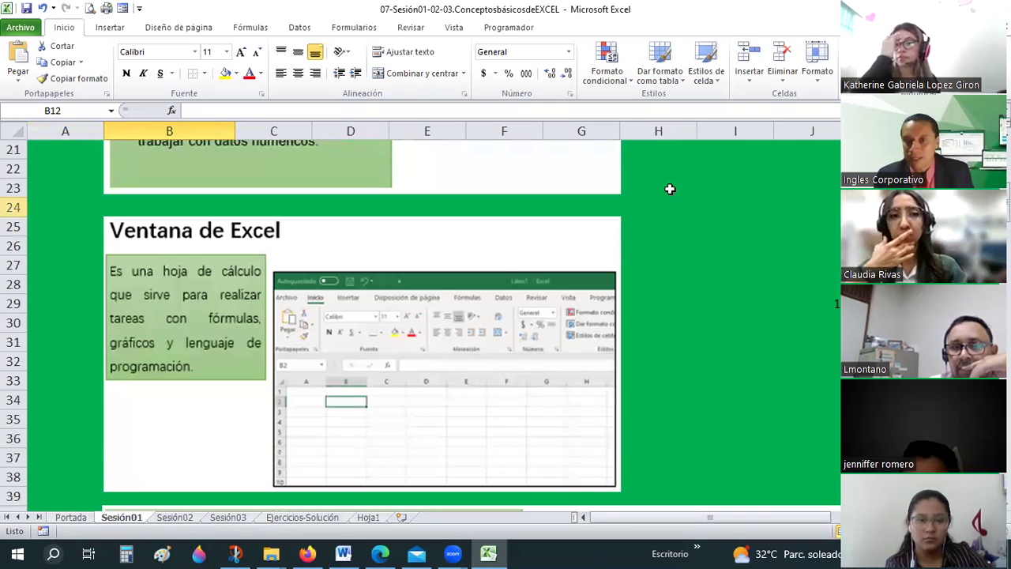
left_click(88, 202)
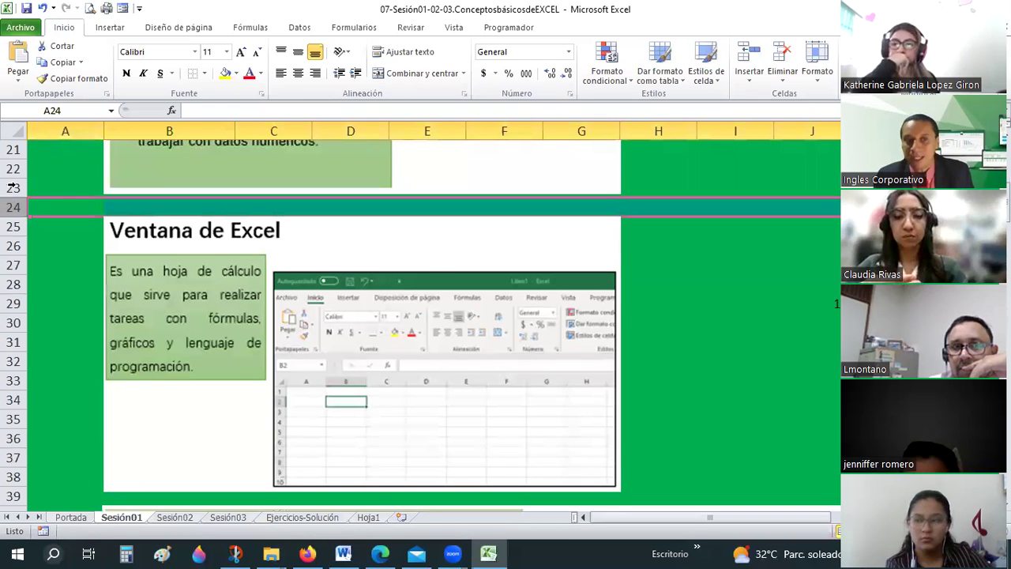
scroll(12, 158, "up", 5)
scroll(12, 154, "up", 2)
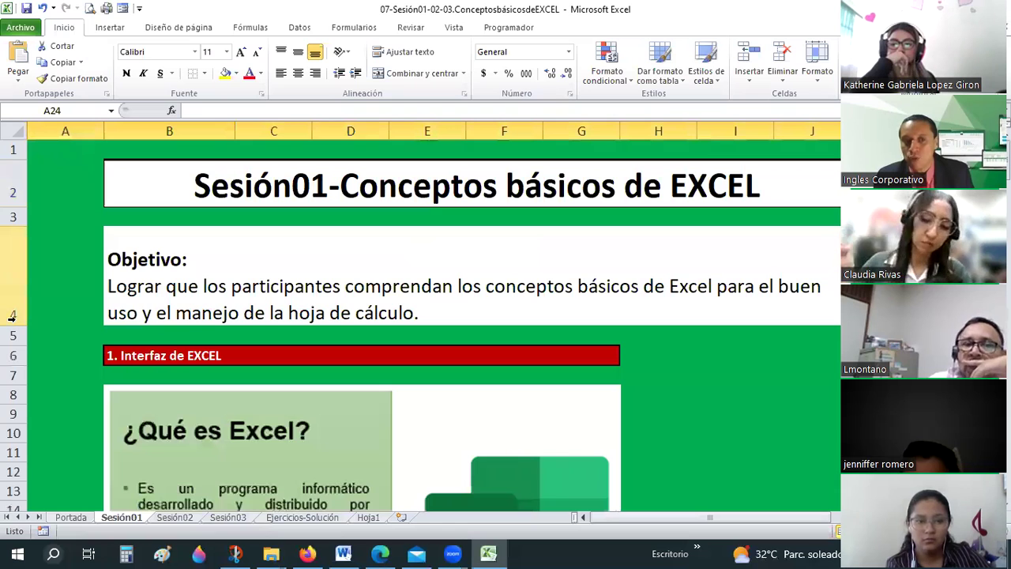
scroll(12, 316, "down", 6)
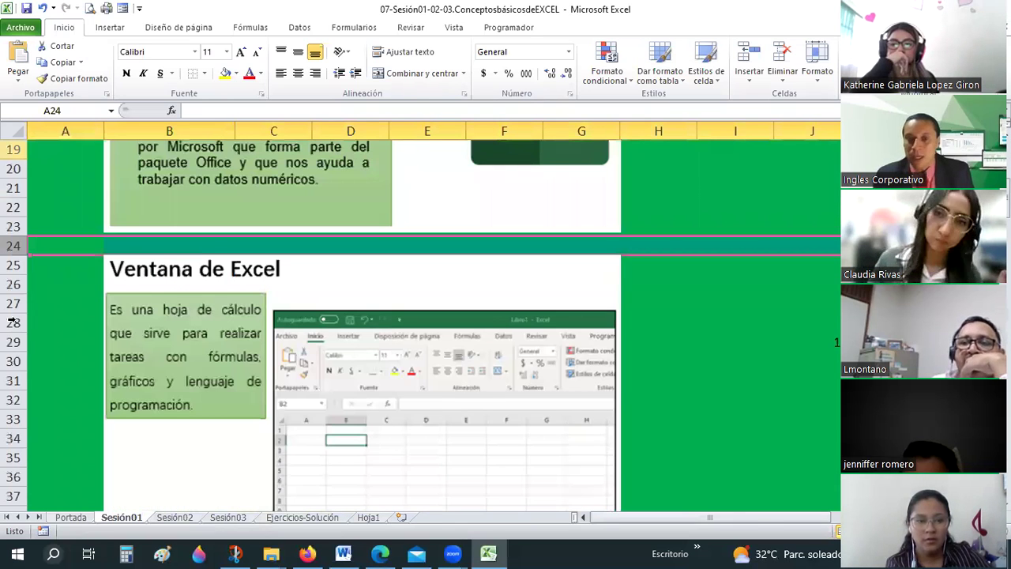
scroll(24, 317, "down", 6)
scroll(28, 318, "down", 2)
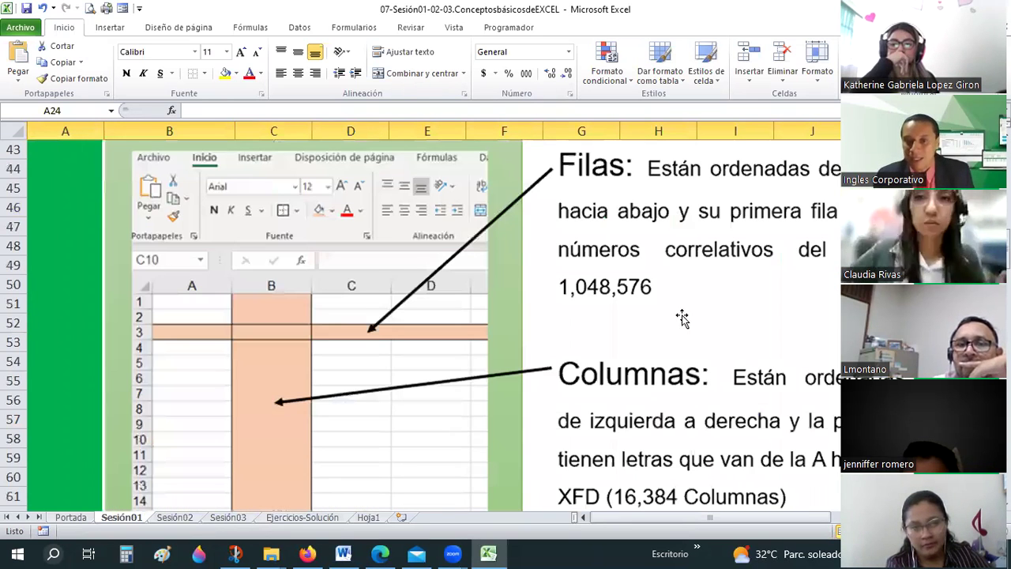
scroll(664, 367, "down", 1)
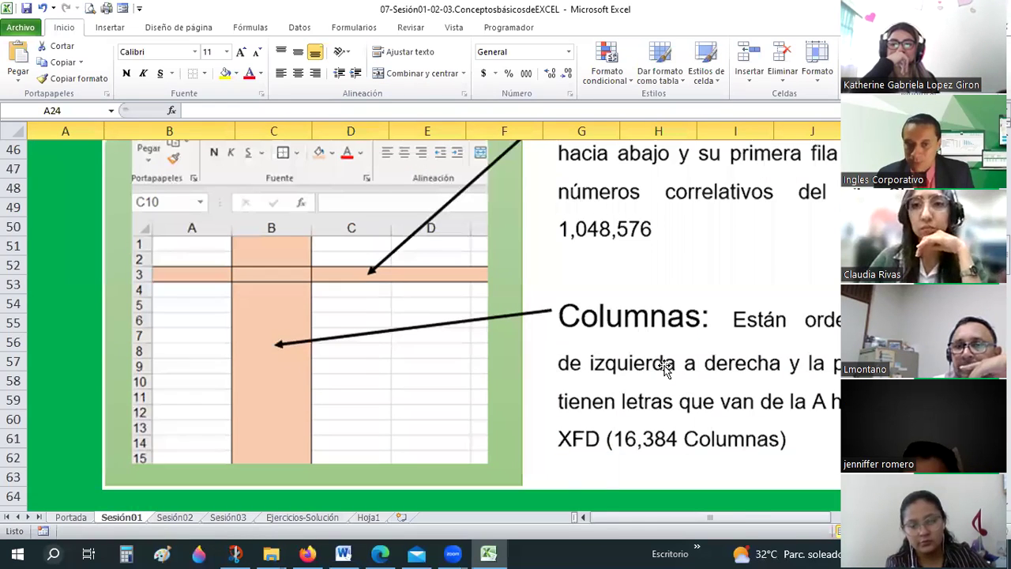
scroll(664, 367, "up", 1)
scroll(266, 372, "up", 1)
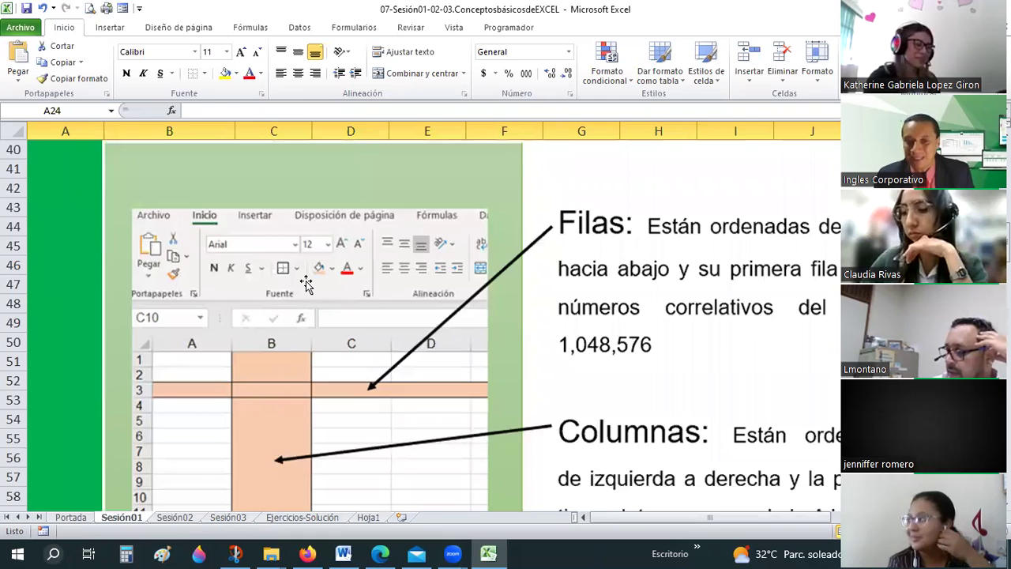
scroll(306, 284, "down", 4)
scroll(266, 269, "down", 4)
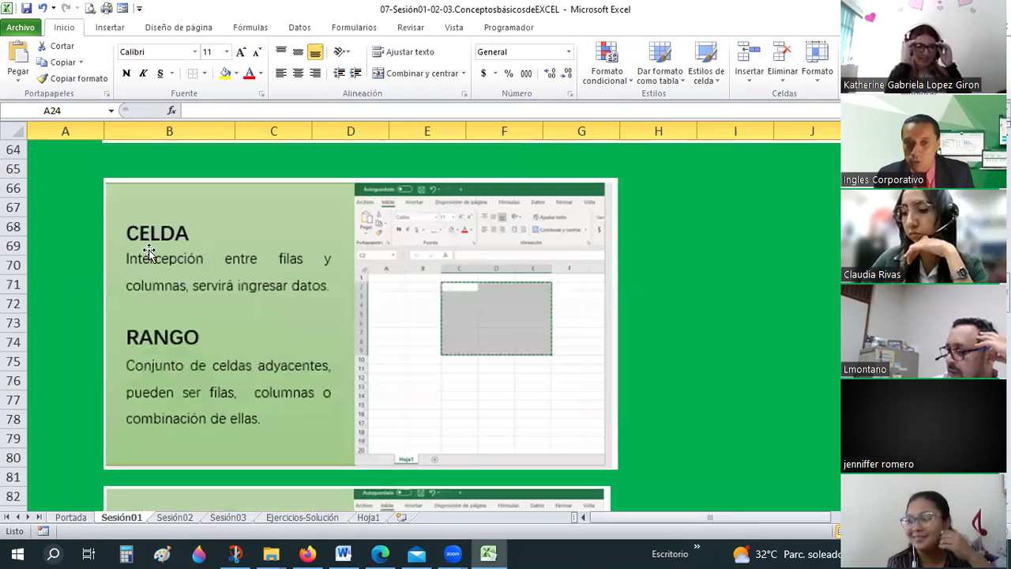
left_click(810, 242)
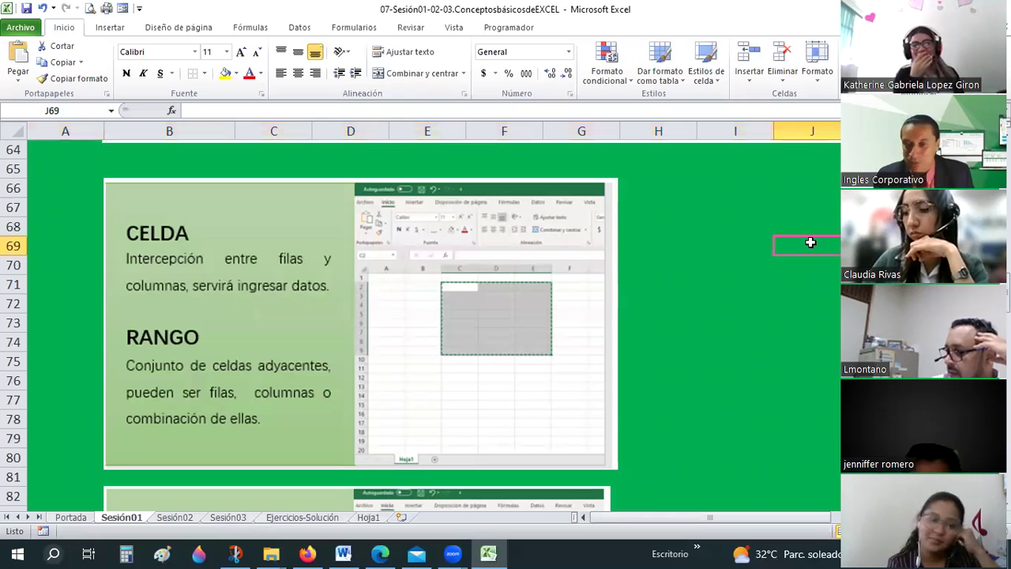
left_click(806, 126)
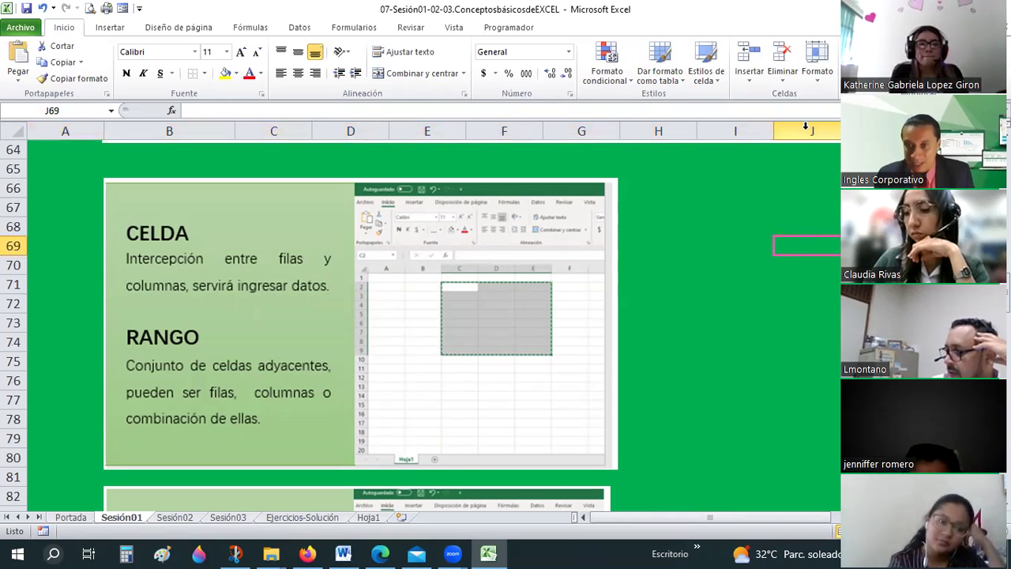
left_click(11, 246)
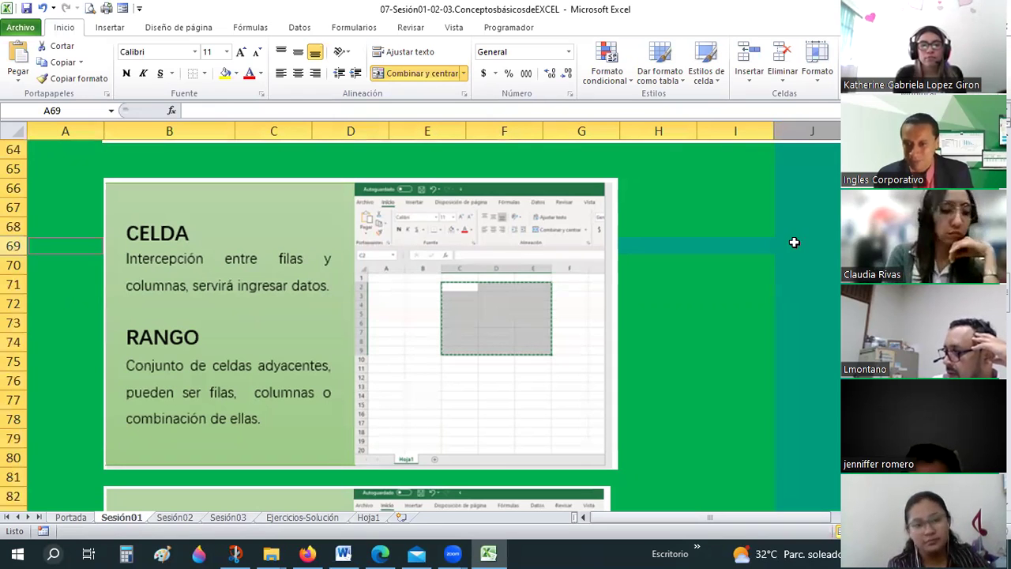
key("Tab")
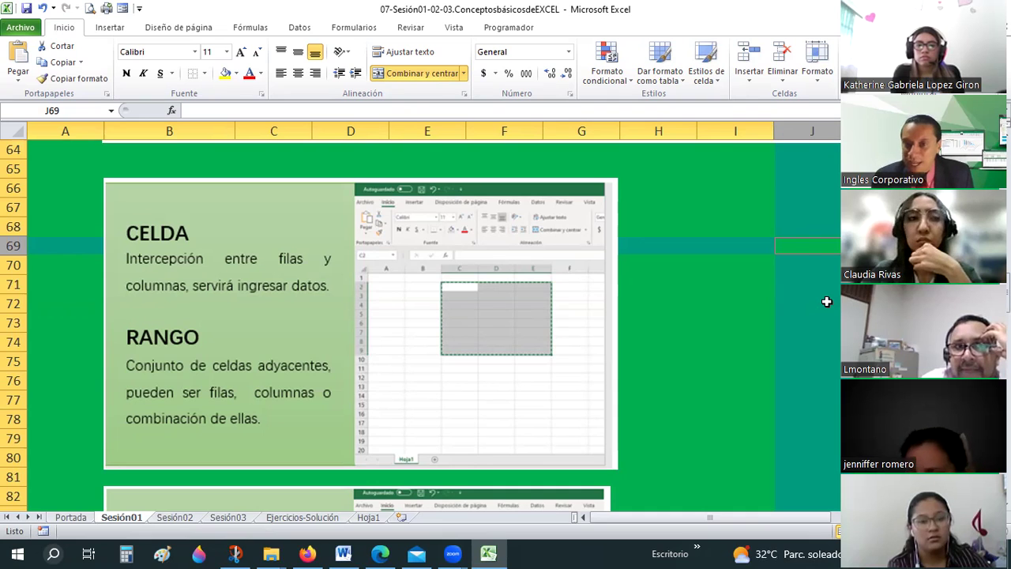
left_click(808, 246)
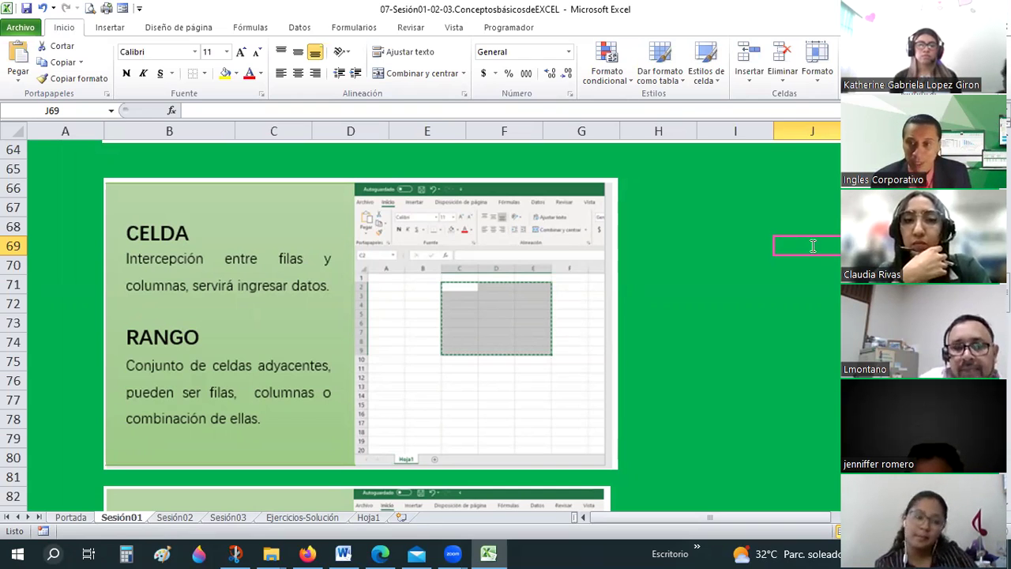
- Enter 'Excel básico' in J69, fixing the typo, and reselect J69
type("Excel básicp")
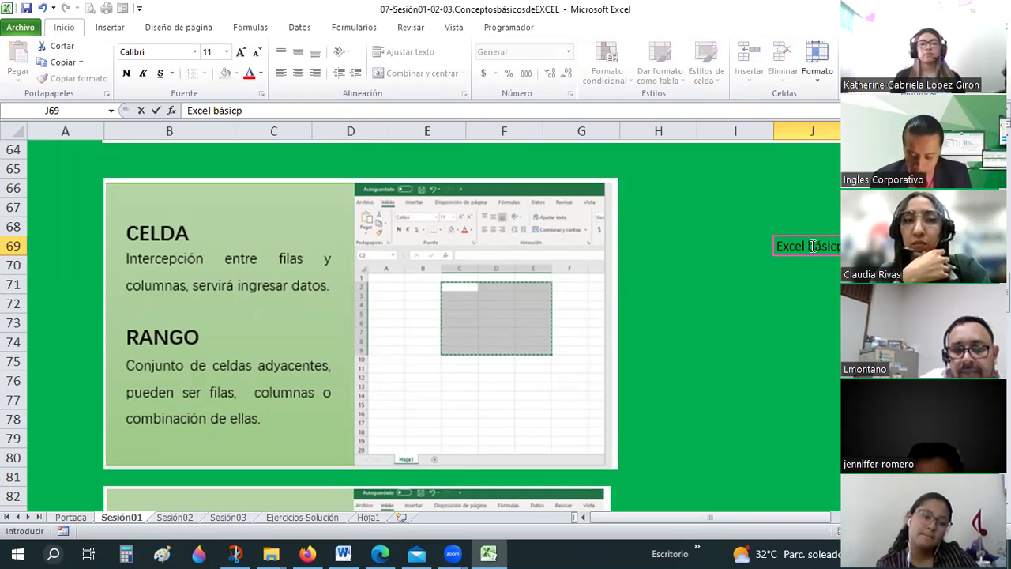
key("BackSpace")
type("o")
key("Return")
key("Up")
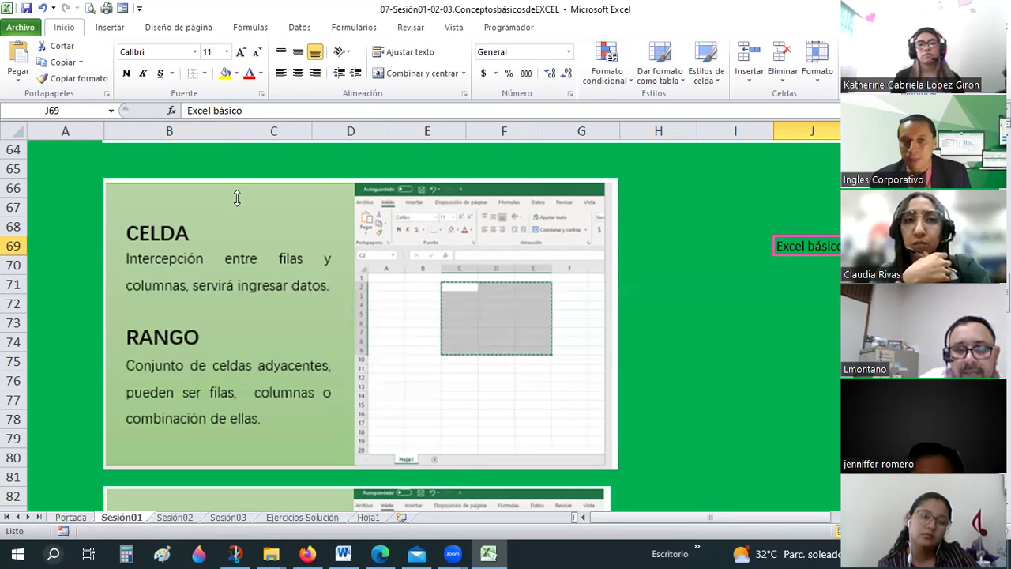
- Resize the formula bar to several lines tall, then reselect cell J69
left_click_drag(237, 197, 239, 221)
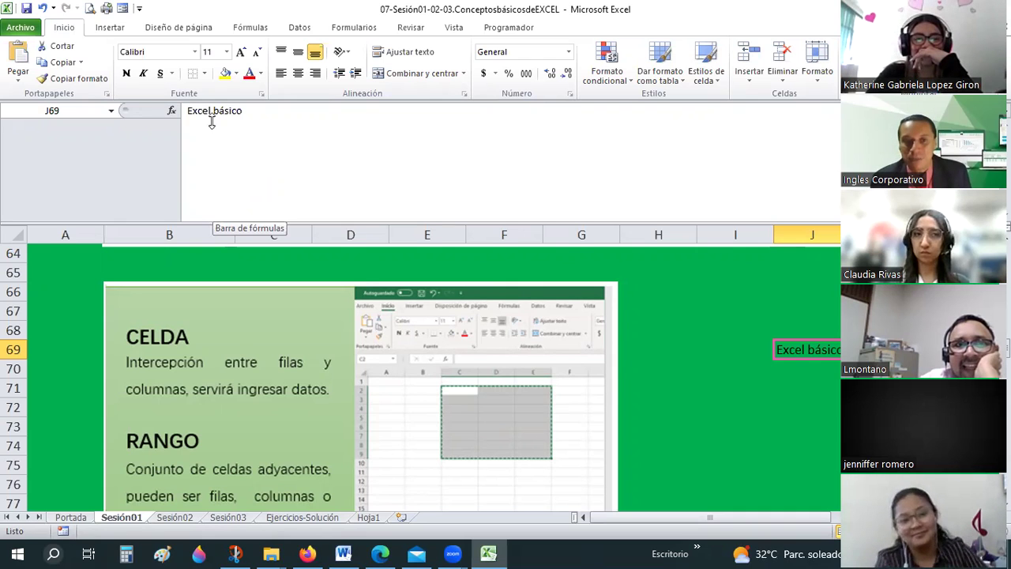
left_click_drag(212, 120, 214, 183)
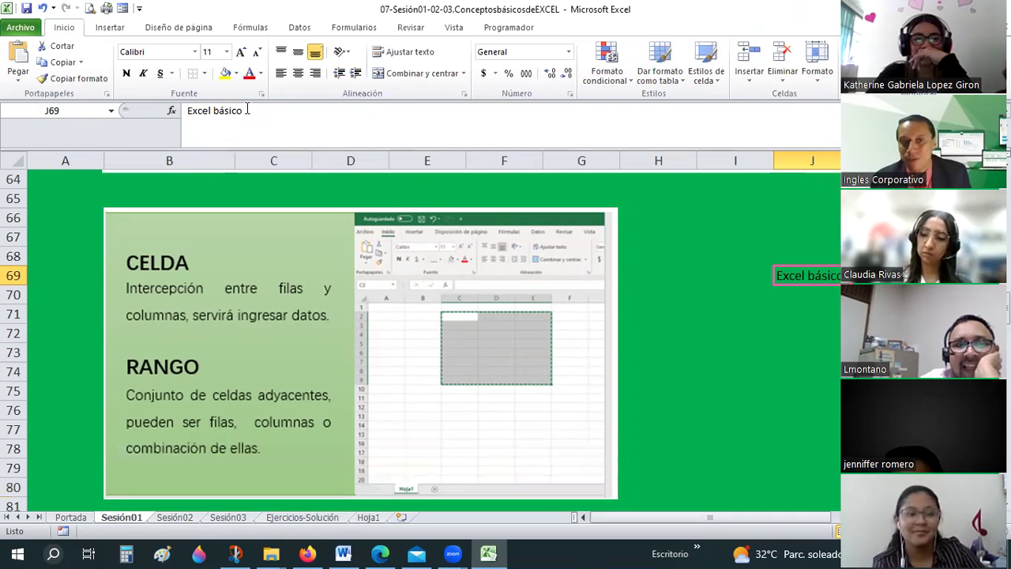
left_click_drag(247, 148, 247, 178)
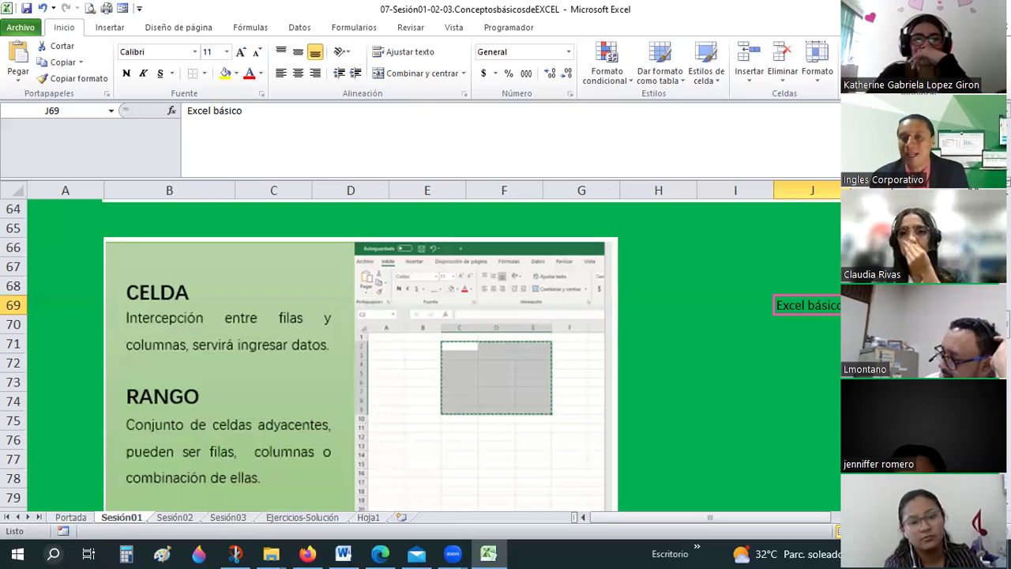
key("Down")
key("Down")
key("shift+Down")
key("shift+Down")
left_click(803, 307)
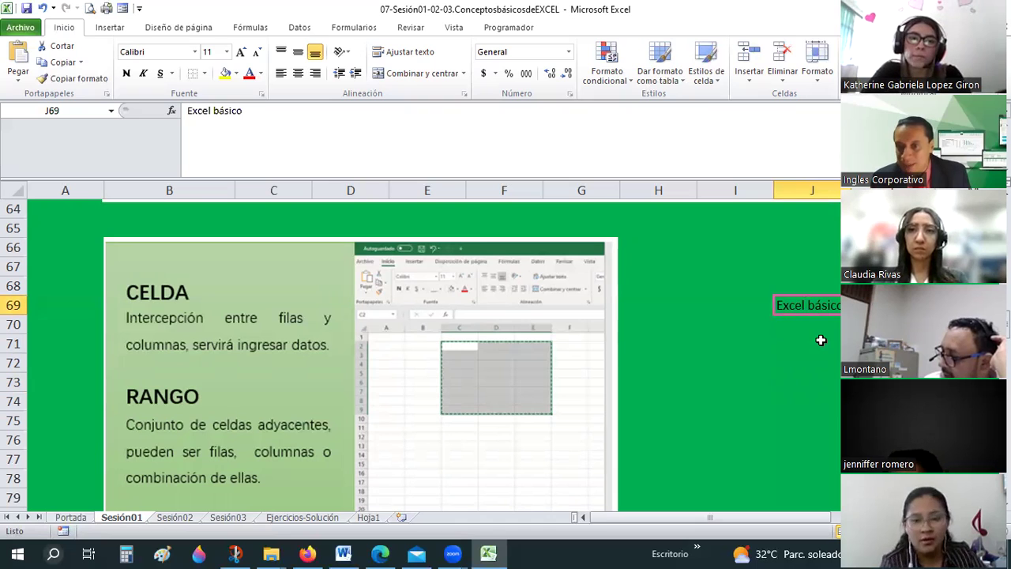
- Edit J69 through the formula bar so its label reads 'Excel básico Gp03'
double_click(811, 300)
key("Escape")
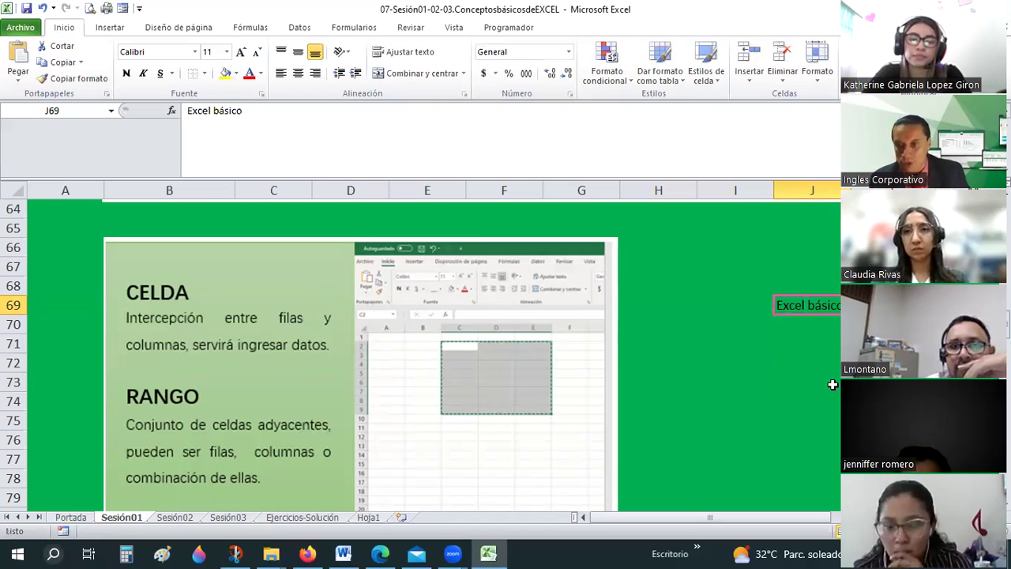
key("F2")
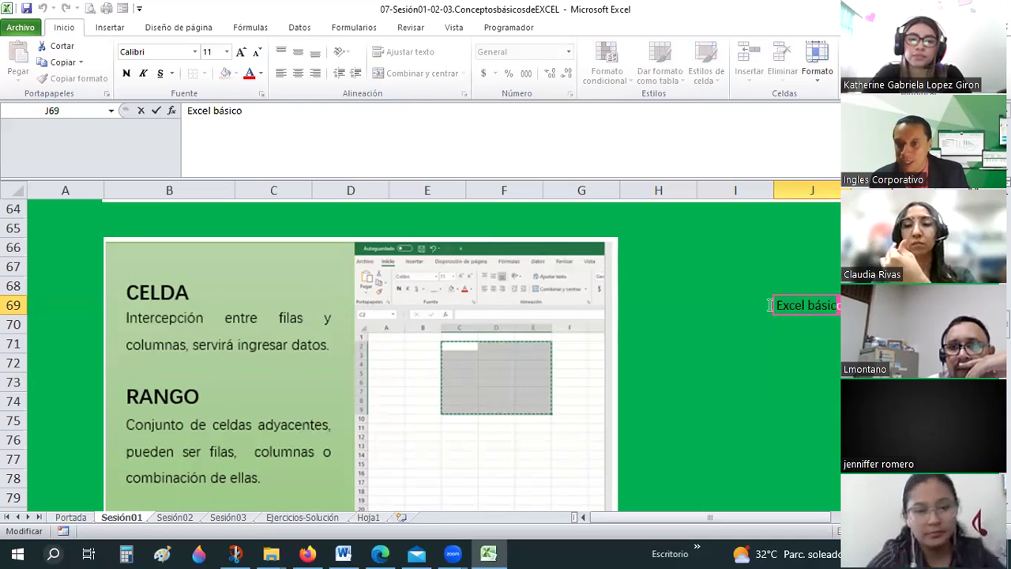
left_click_drag(831, 305, 776, 306)
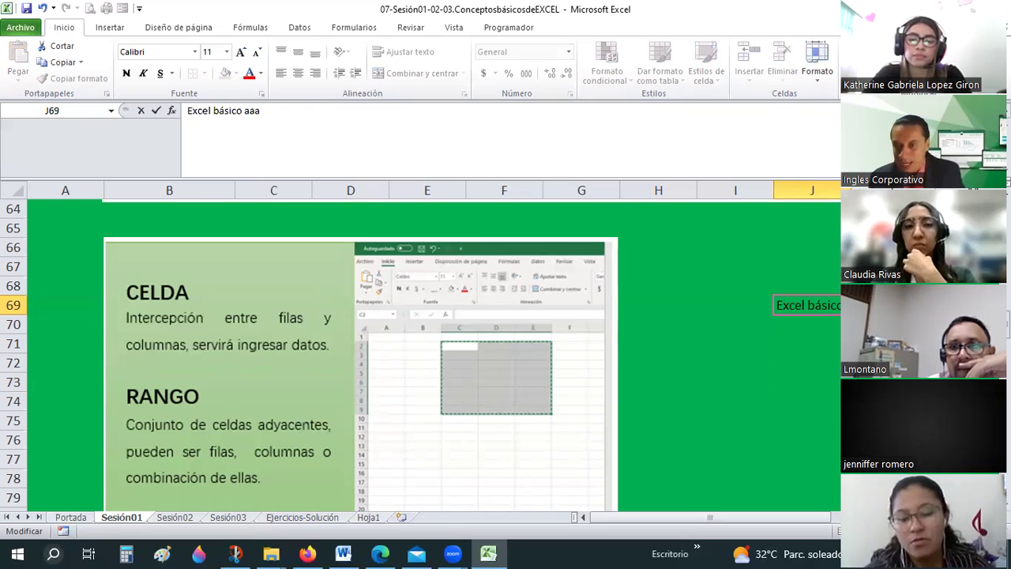
key("Escape")
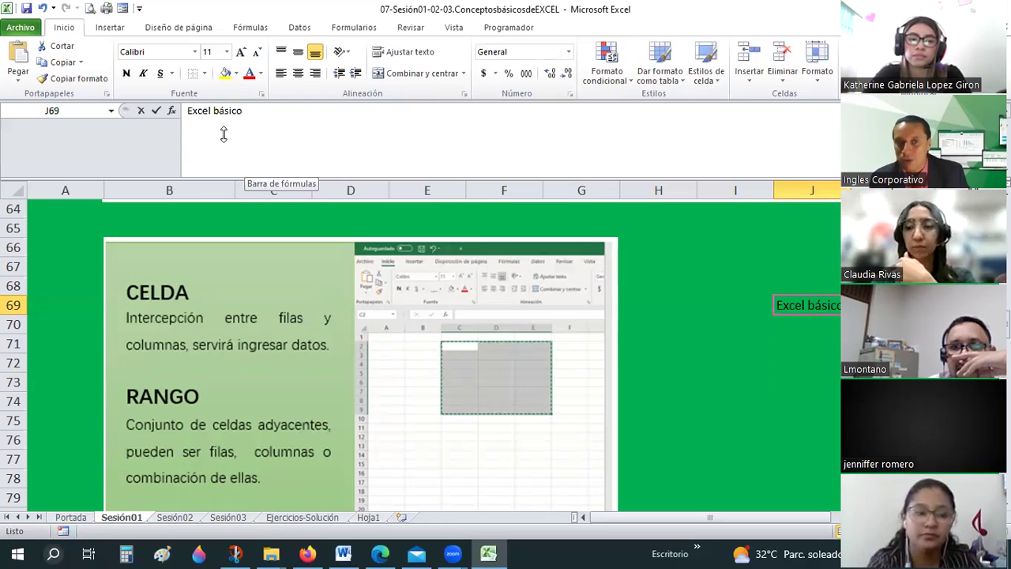
left_click(226, 126)
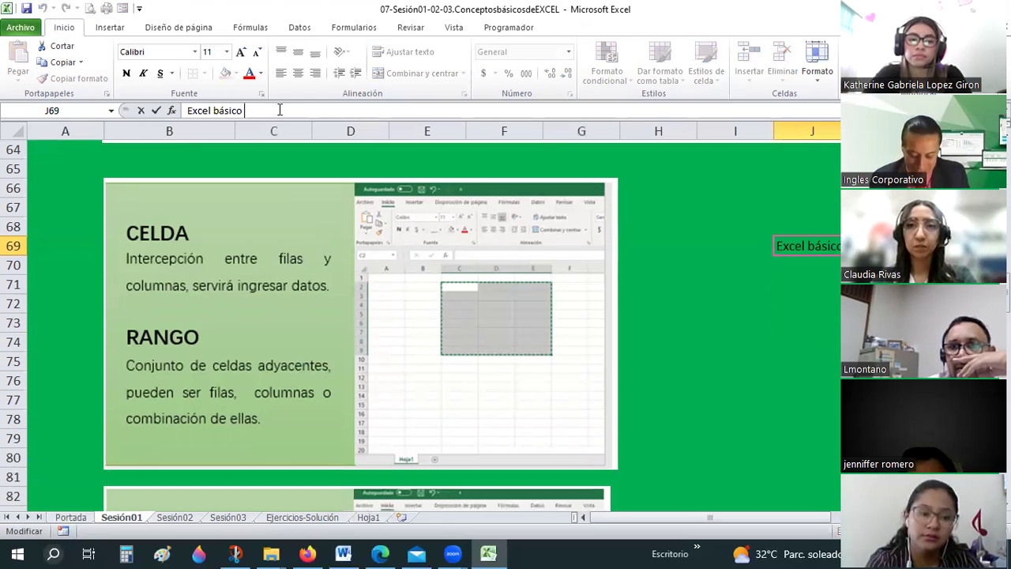
type("G")
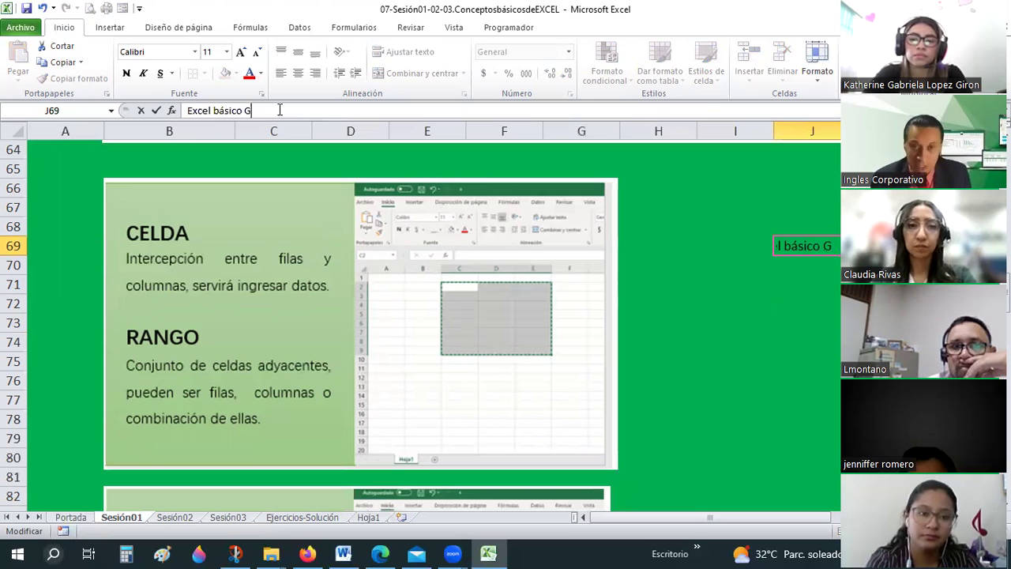
type("p03")
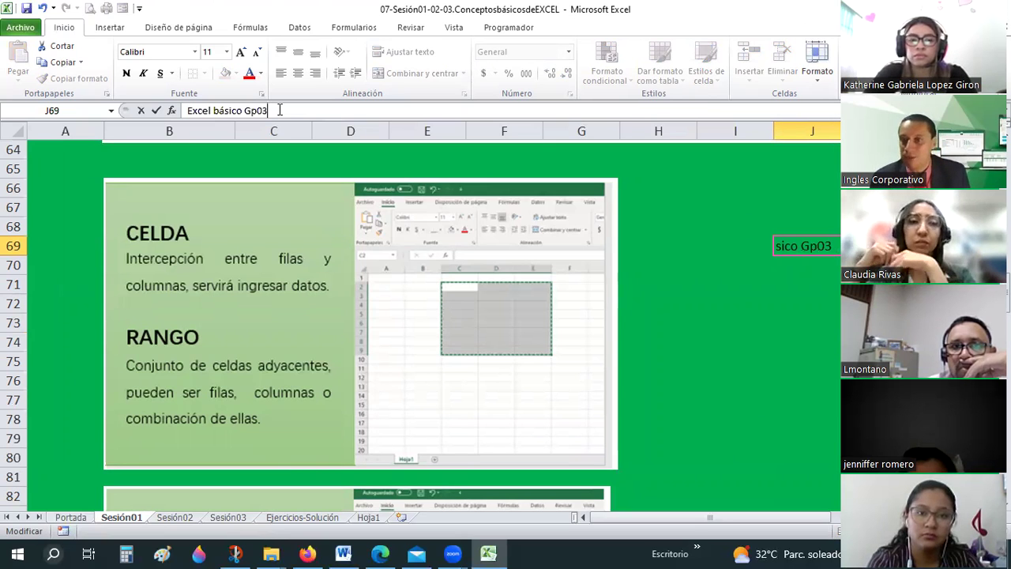
key("Return")
key("Up")
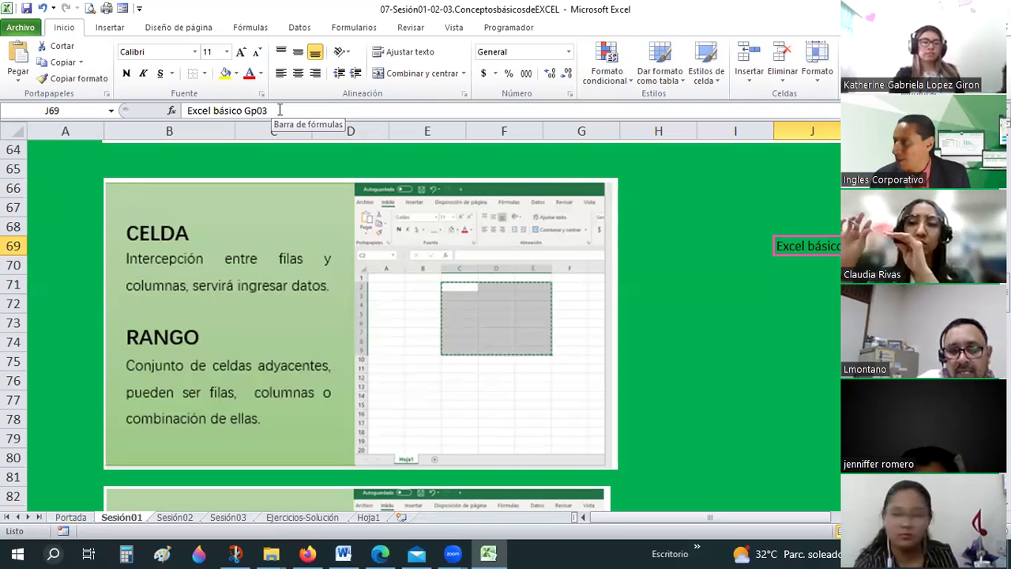
left_click(756, 311)
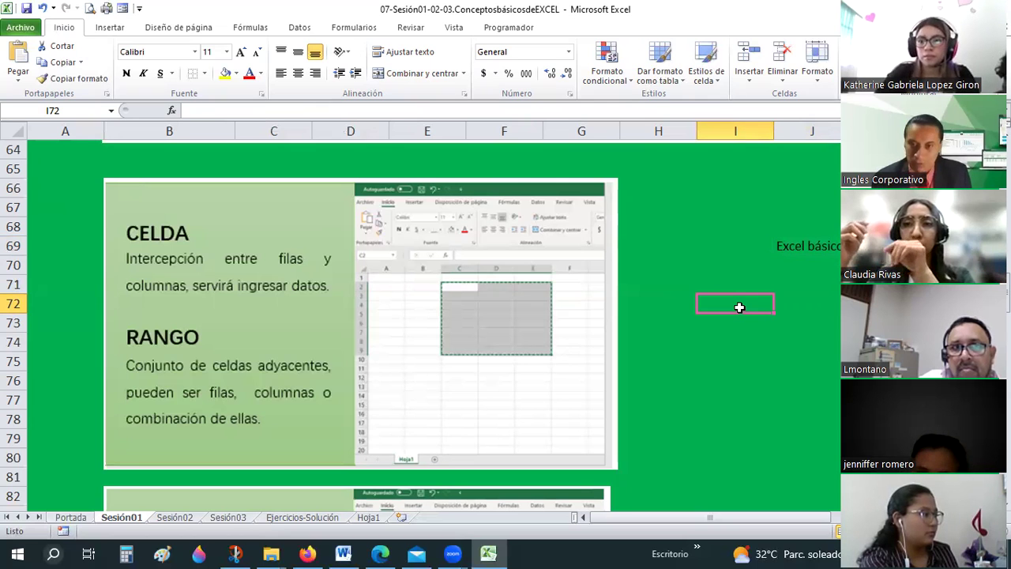
type("Po")
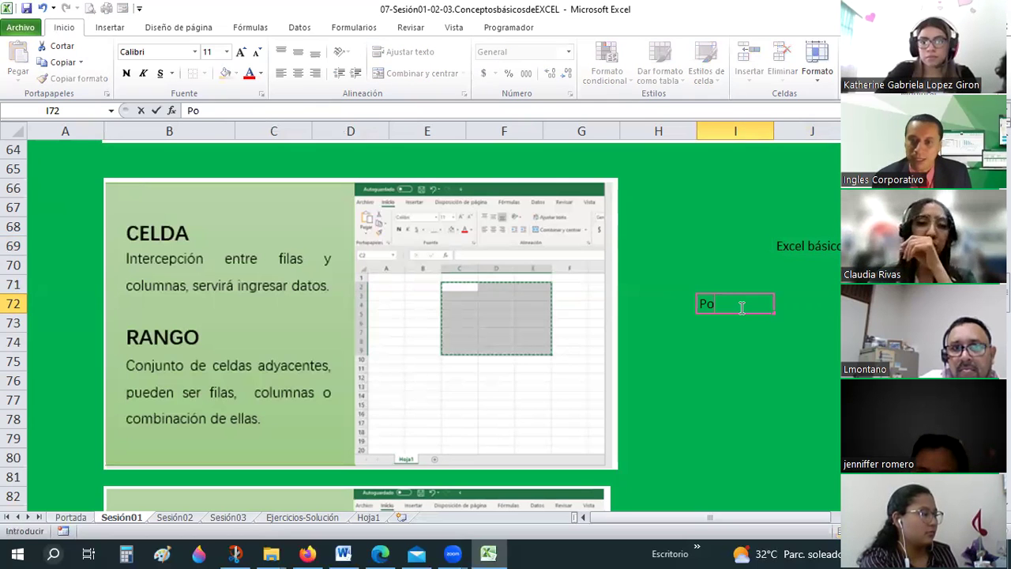
type("r ejemplo")
key("Return")
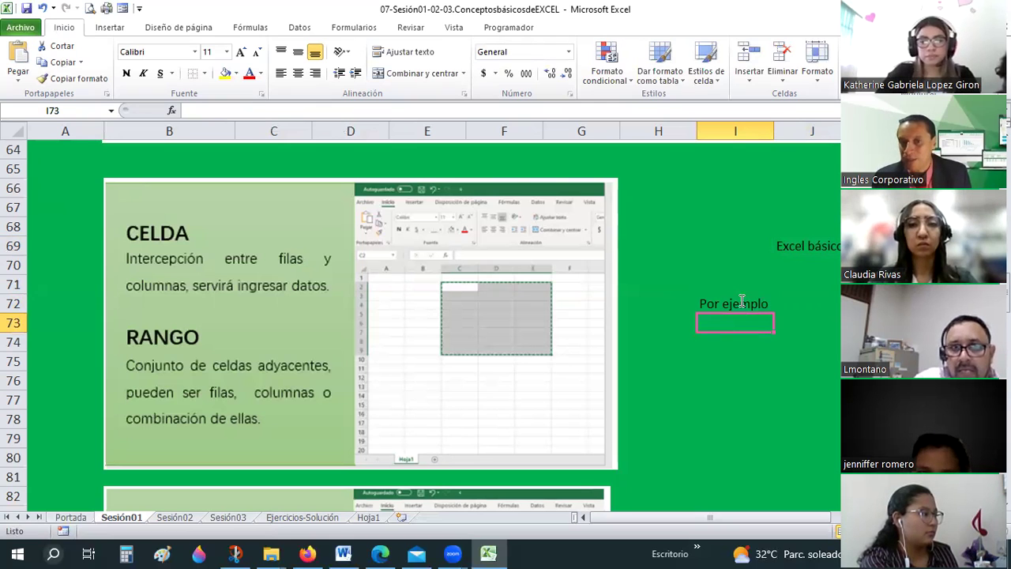
double_click(742, 300)
key("Return")
key("Return")
key("Return")
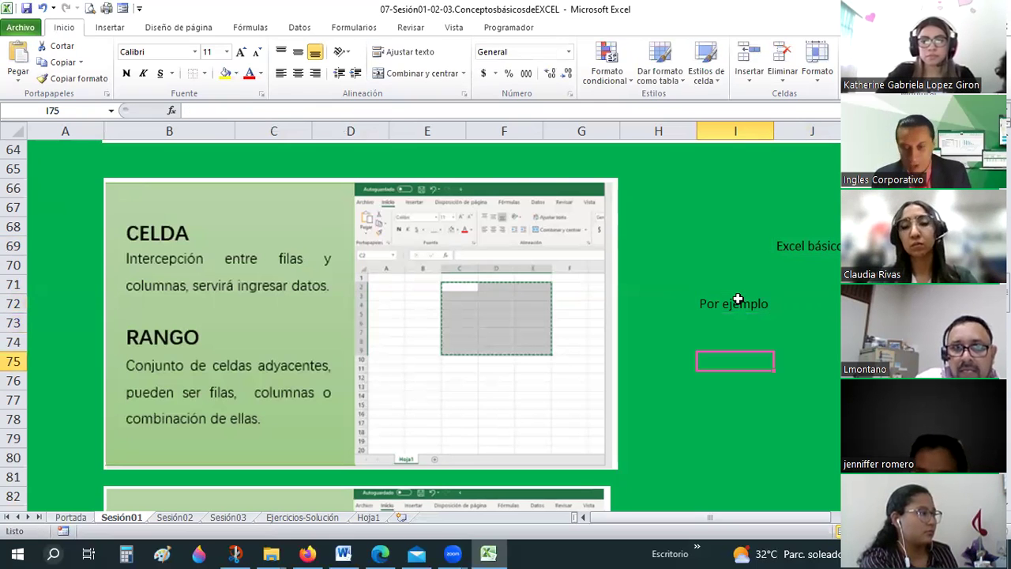
double_click(737, 300)
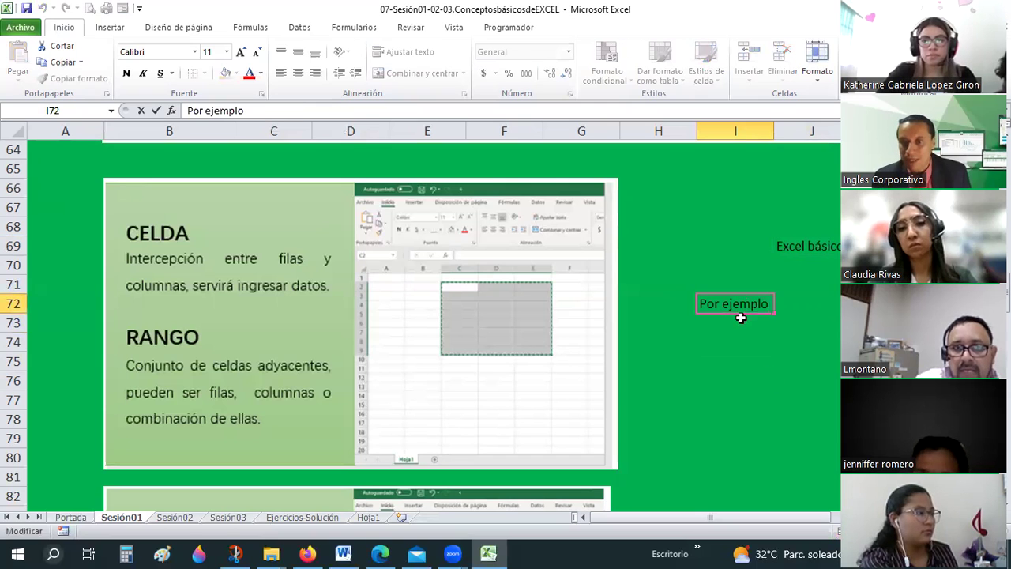
key("Escape")
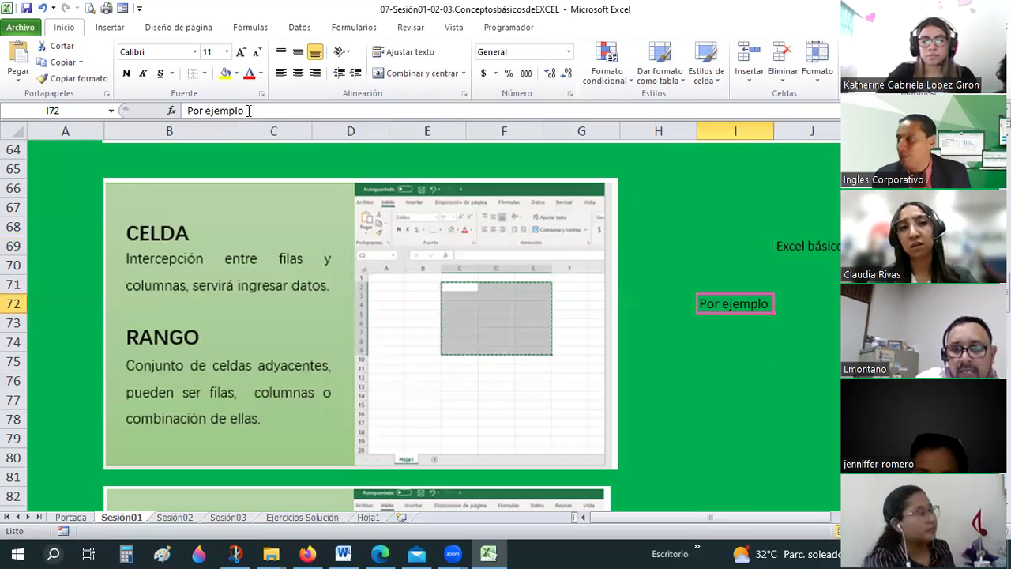
left_click(248, 110)
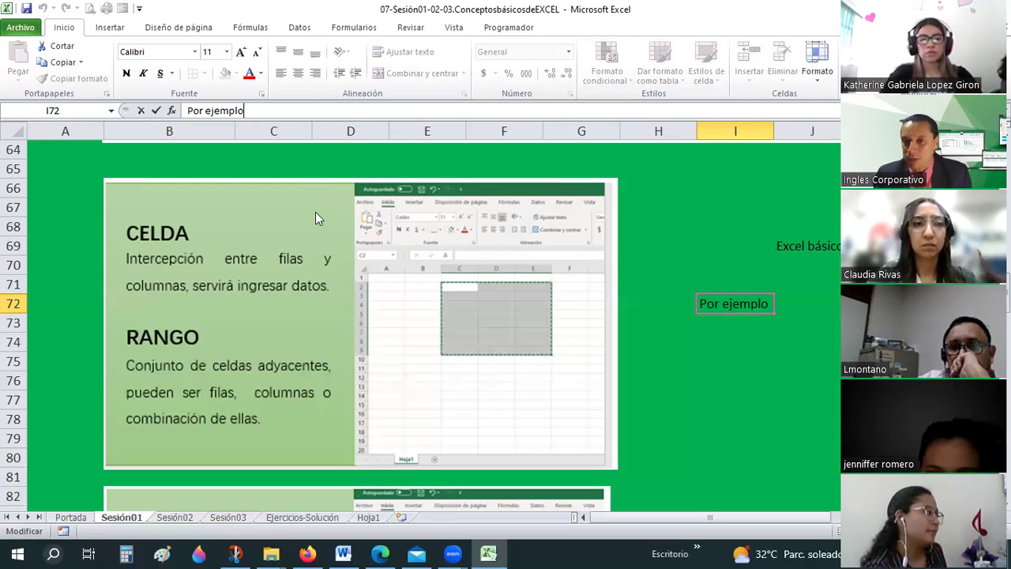
left_click(747, 377)
key("Up")
key("Up")
key("Up")
left_click(255, 109)
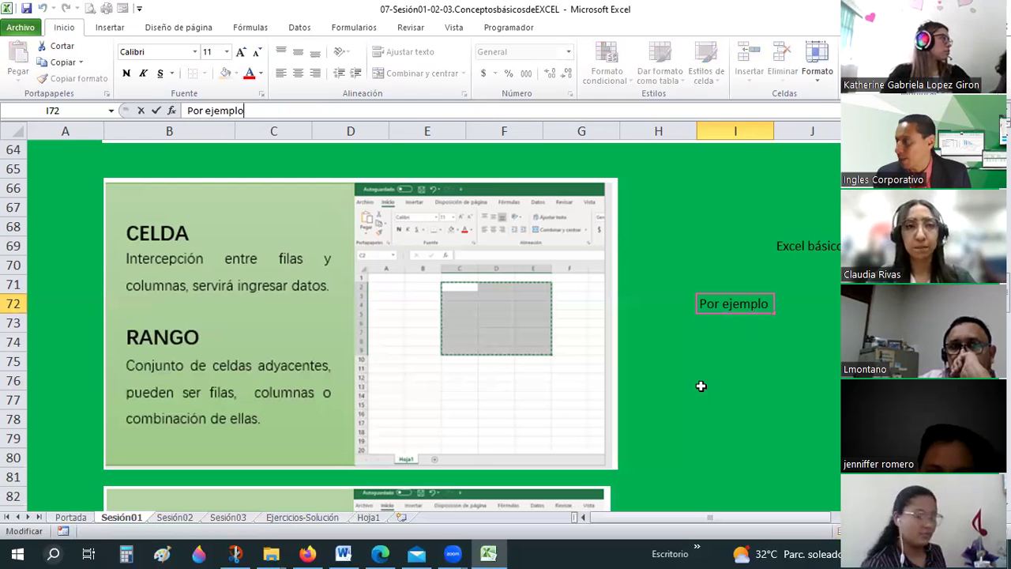
key("Escape")
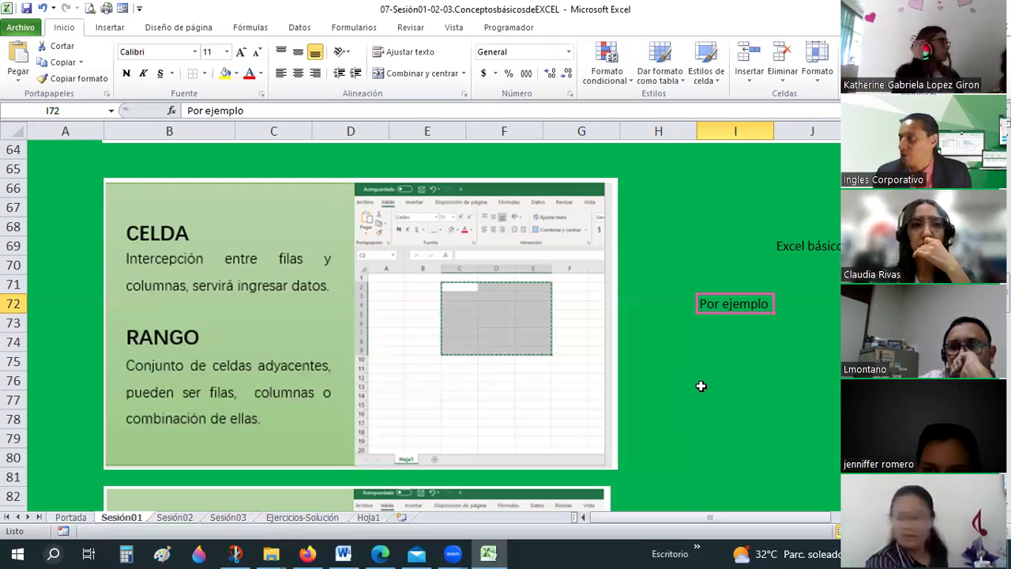
- Select L72:O77 and apply All Borders to it
left_click(756, 353)
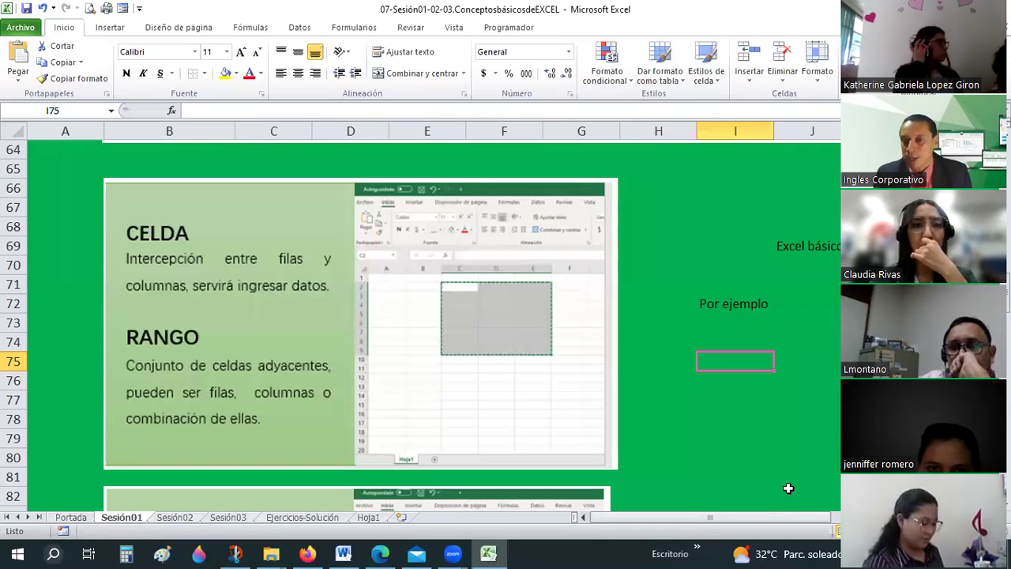
left_click_drag(777, 516, 837, 516)
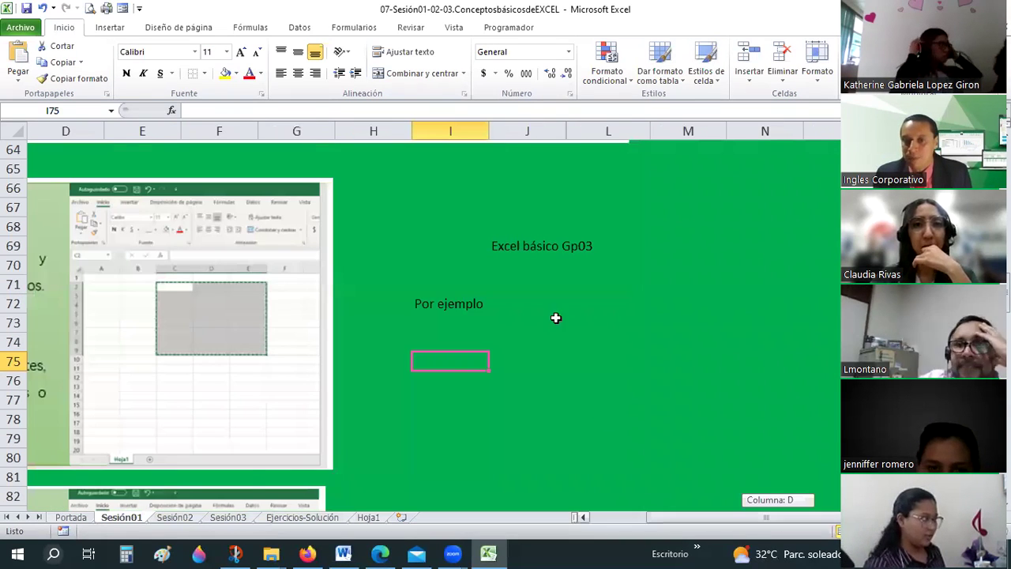
left_click_drag(556, 301, 765, 402)
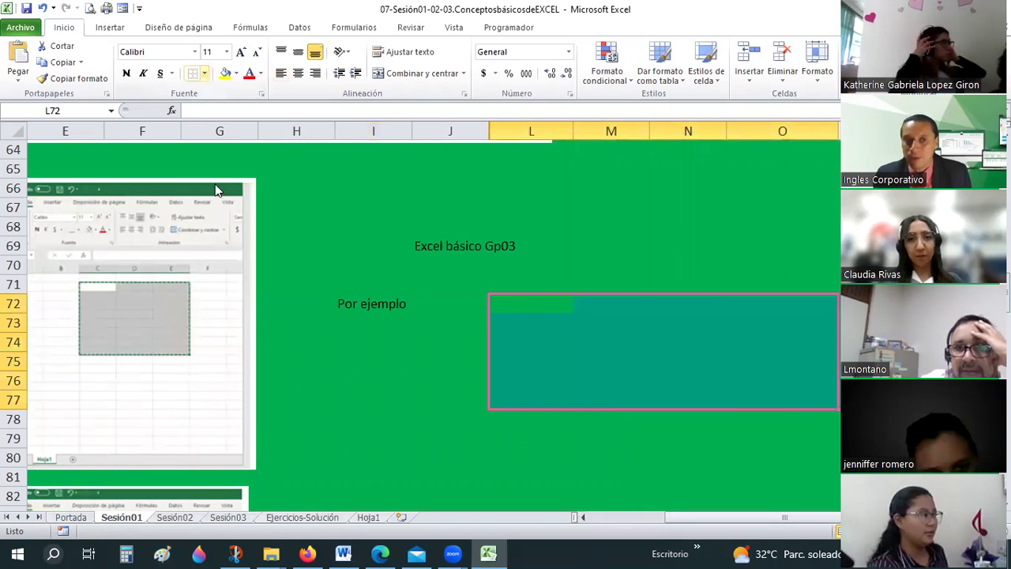
left_click(204, 73)
left_click(237, 190)
left_click(554, 307)
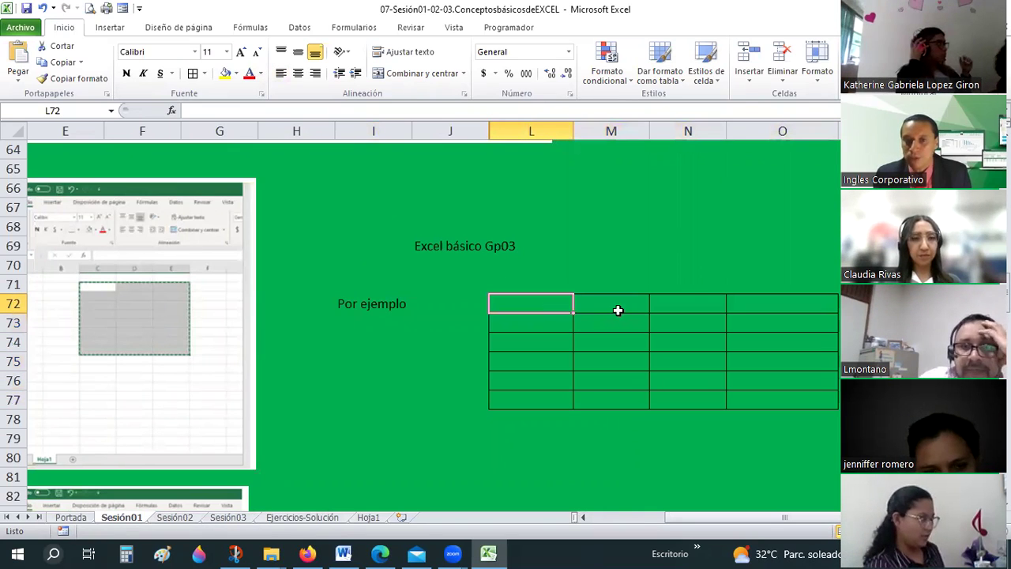
- Type headers c1, c2, c3 and c4 across L72:O72, then reselect the table
type("c1")
left_click(616, 308)
type("c2")
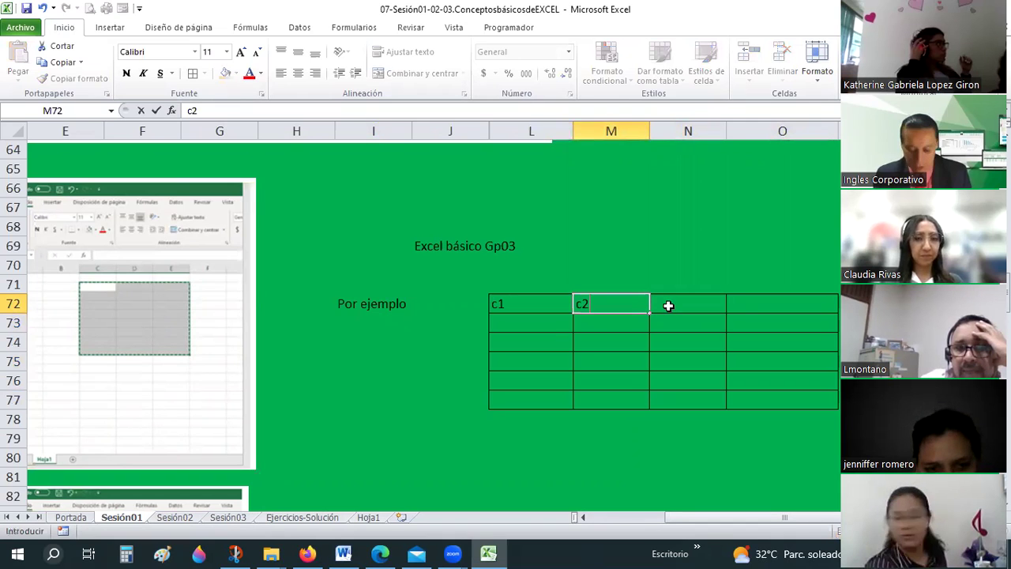
left_click(668, 305)
type("c3")
key("Tab")
type("c4")
key("Down")
key("Down")
key("Down")
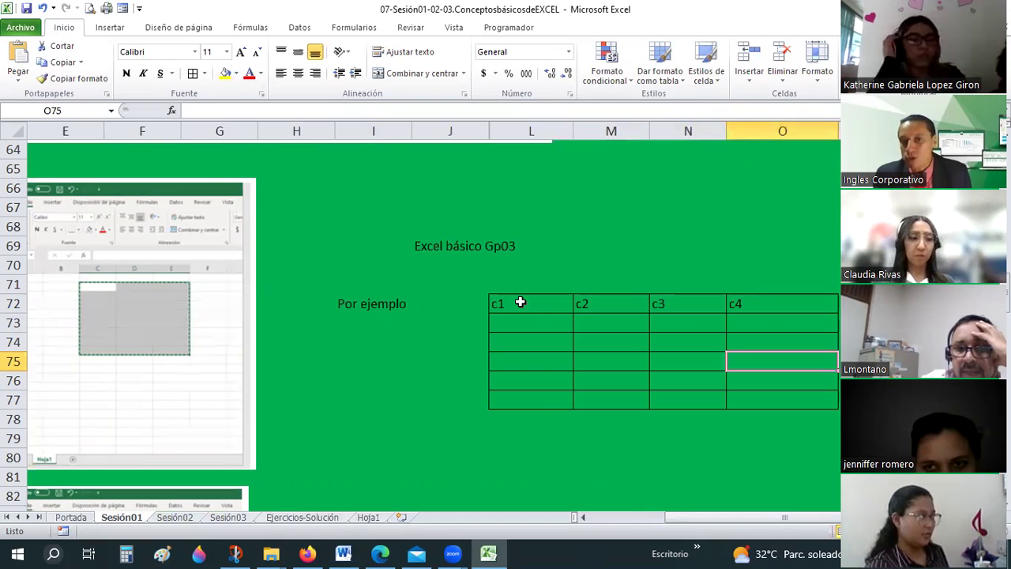
left_click(519, 320)
left_click(510, 306)
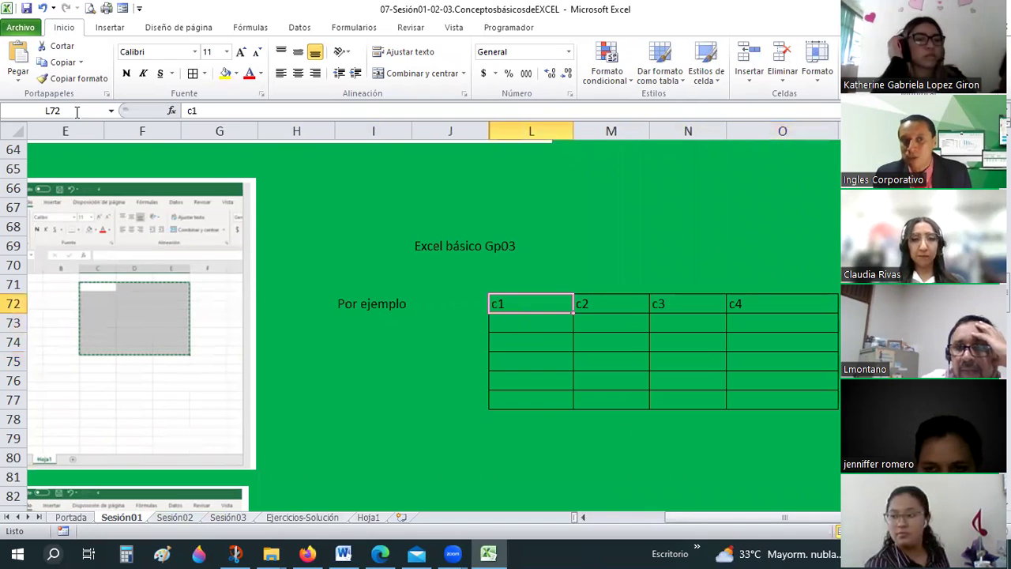
left_click_drag(524, 299, 664, 358)
left_click_drag(775, 392, 776, 393)
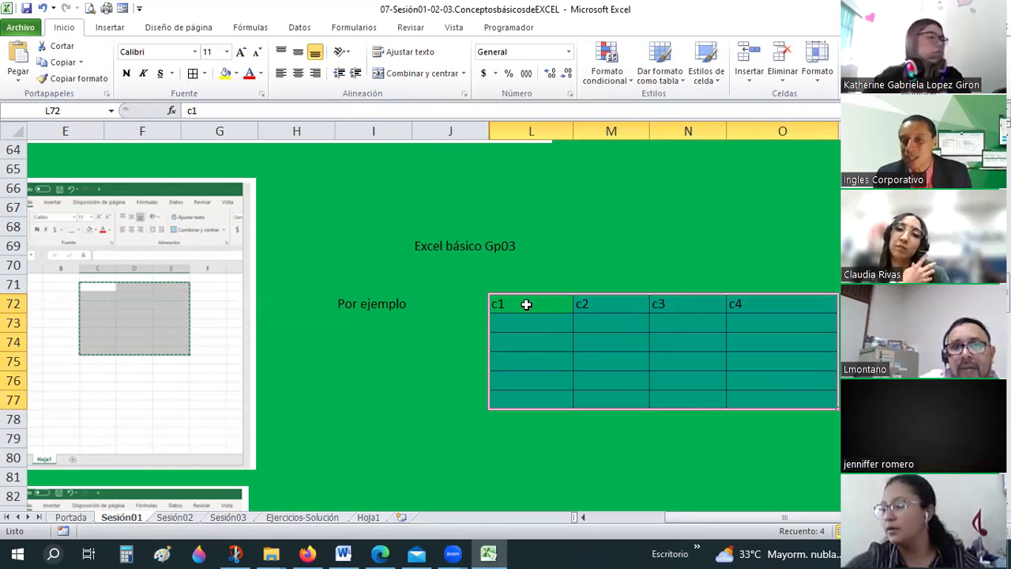
- Centre the c1–c4 headers and enter the range address L72:078 in L70
mouse_move(583, 515)
left_mouse_down()
mouse_move(638, 453)
mouse_move(343, 94)
left_mouse_up()
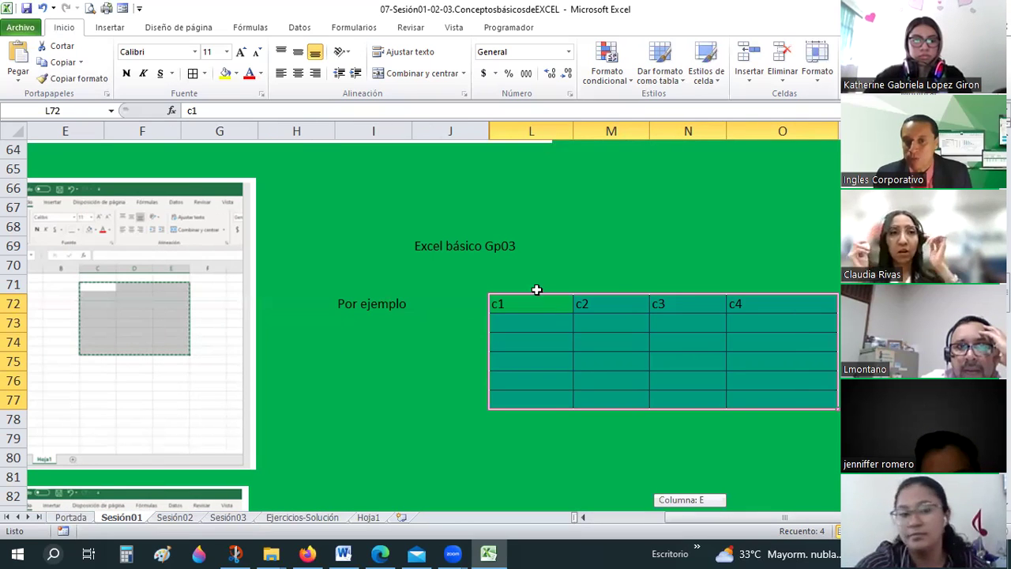
left_click(298, 73)
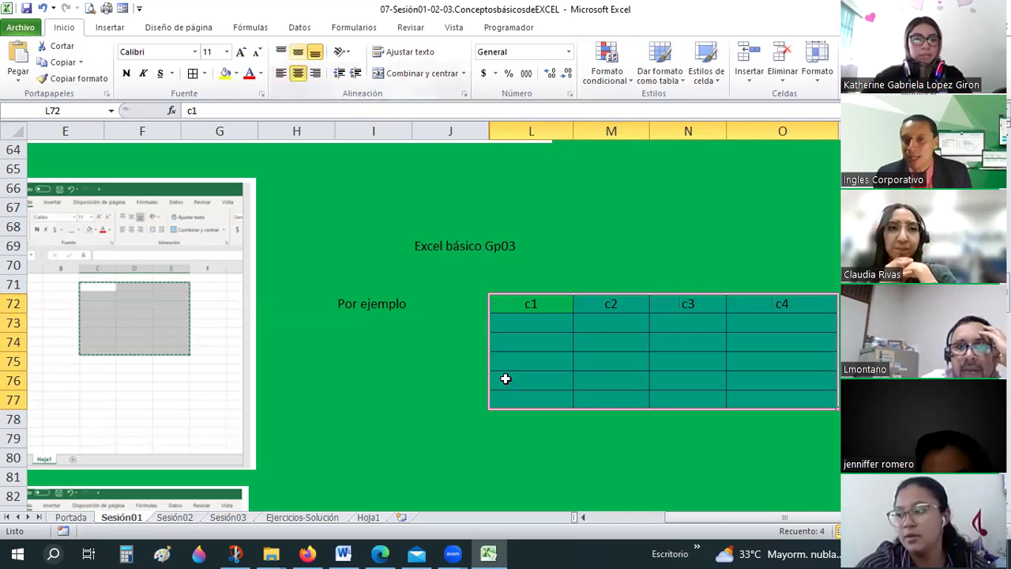
left_click(544, 277)
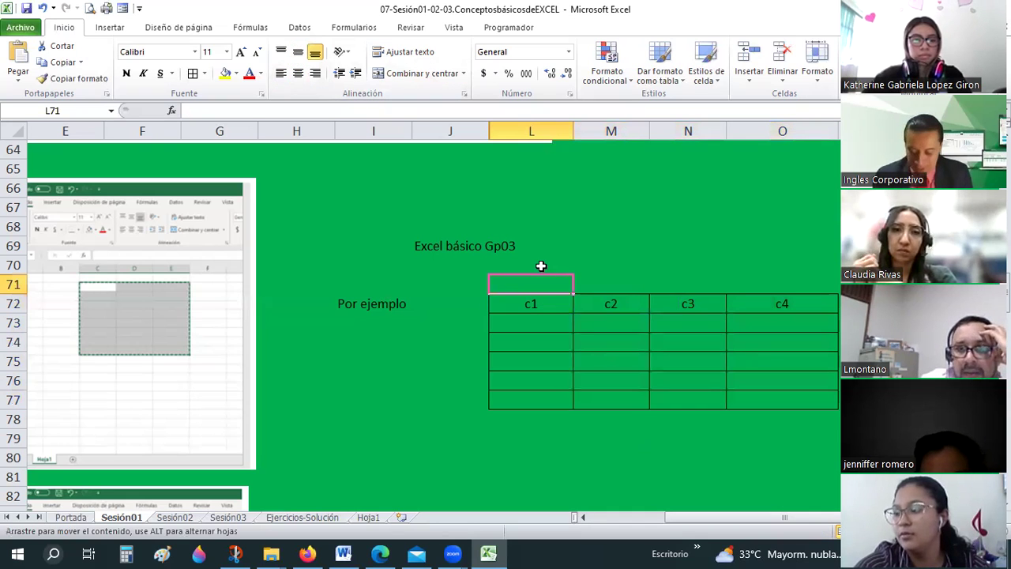
left_click(542, 266)
type("L")
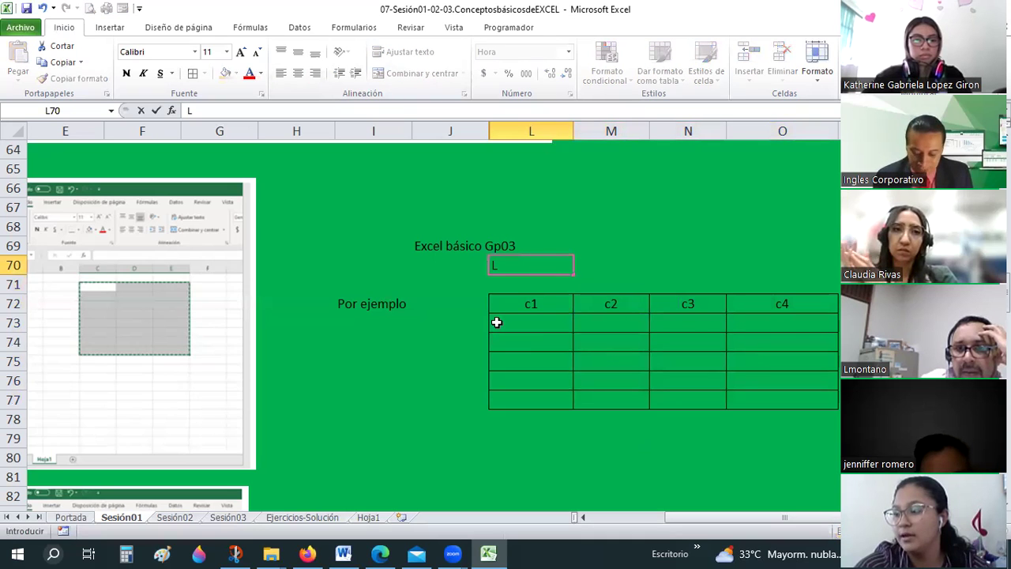
type("72")
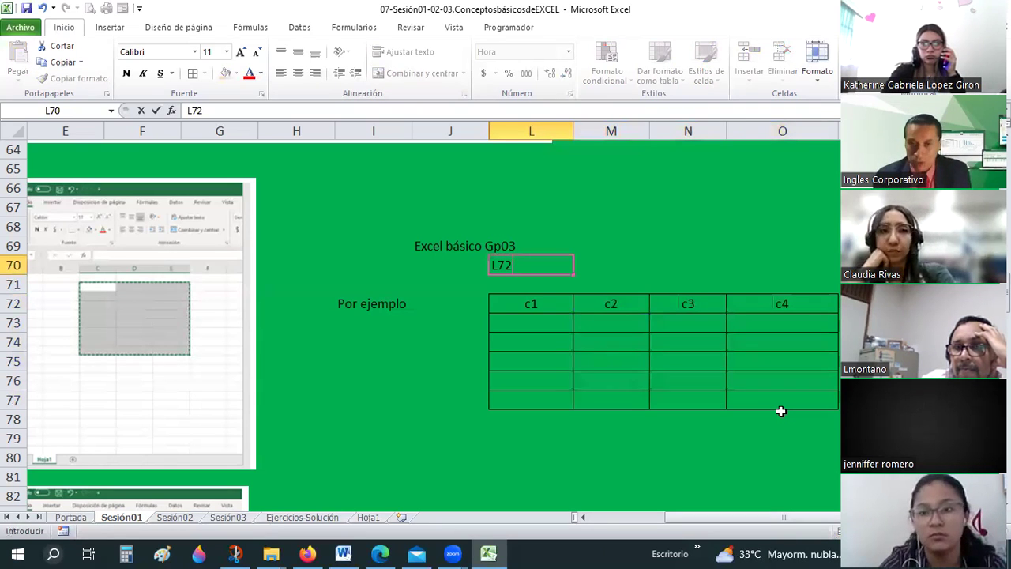
type(":")
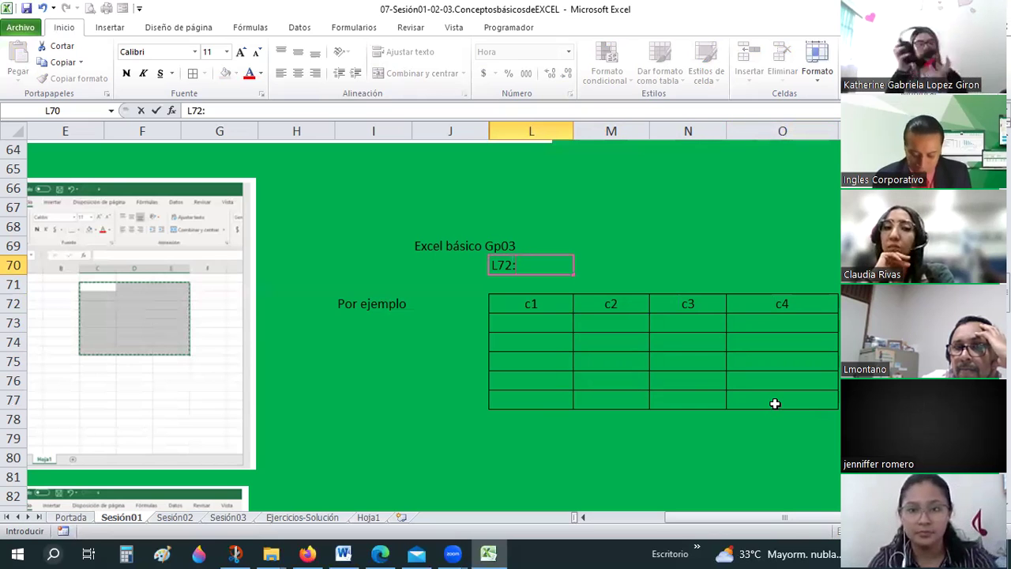
type("07")
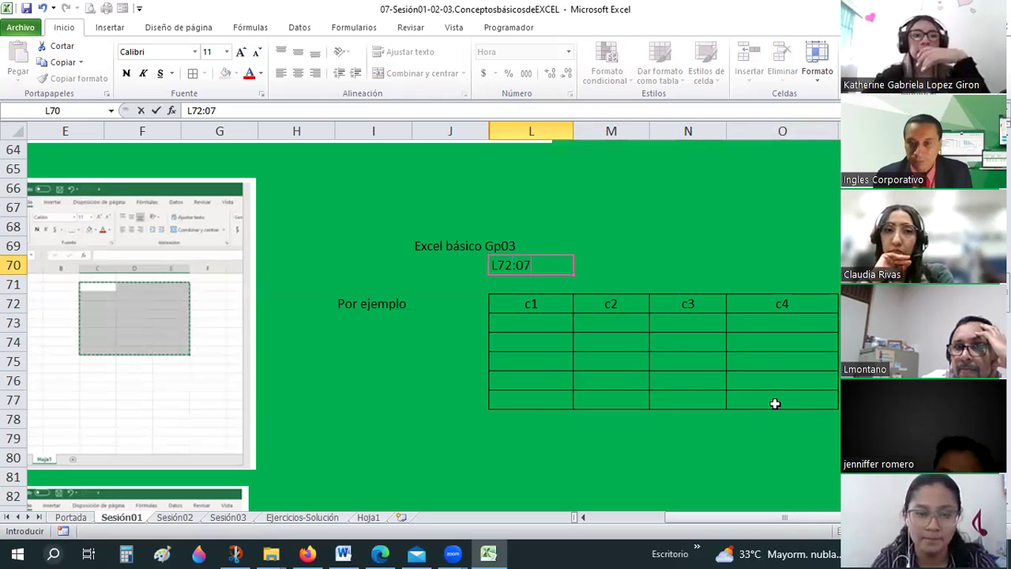
type("8")
key("Return")
- Centre the L70 address horizontally and vertically
left_click(526, 260)
left_click(297, 73)
left_click(298, 51)
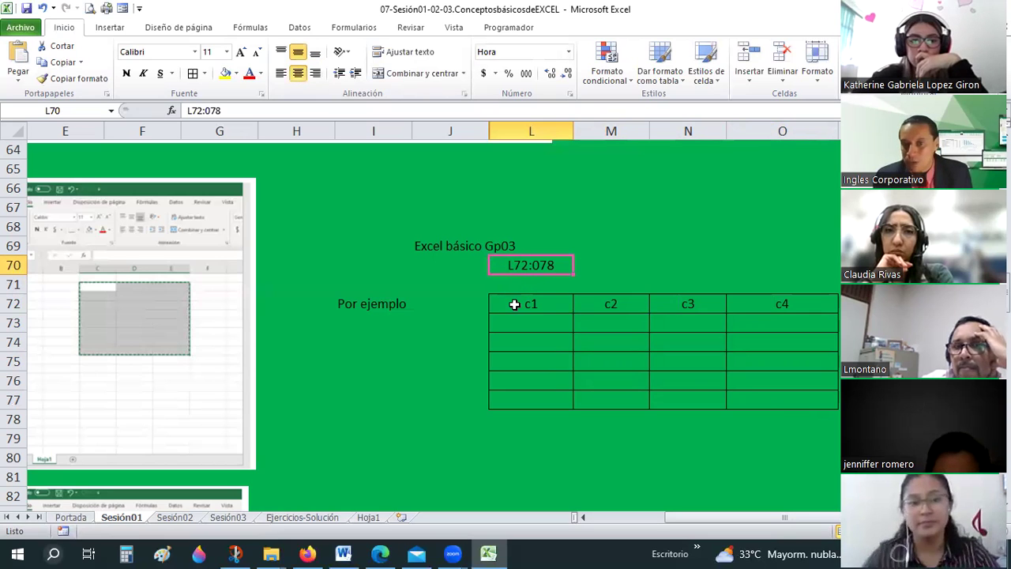
left_click_drag(515, 304, 684, 365)
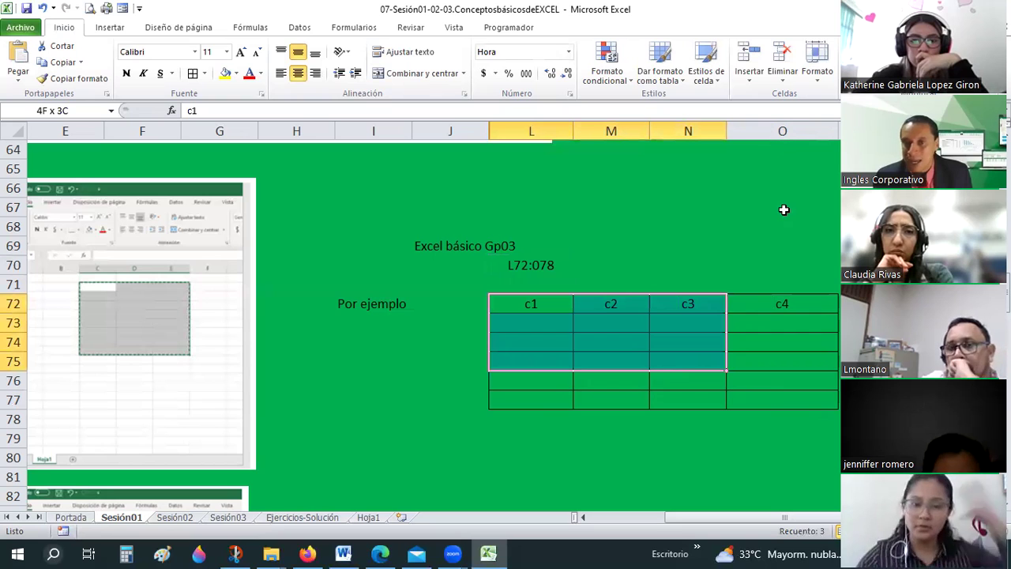
left_click_drag(784, 209, 778, 399)
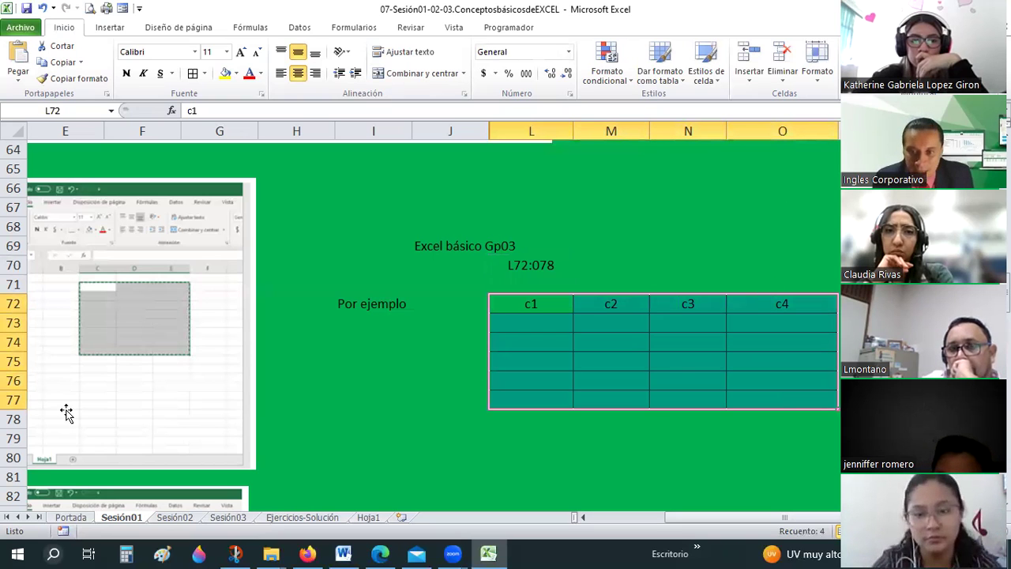
- Correct the L70 address's last digit so it reads L72:077
double_click(553, 264)
key("BackSpace")
type("7")
key("Return")
left_click_drag(809, 389, 601, 314)
left_click_drag(491, 259, 488, 283)
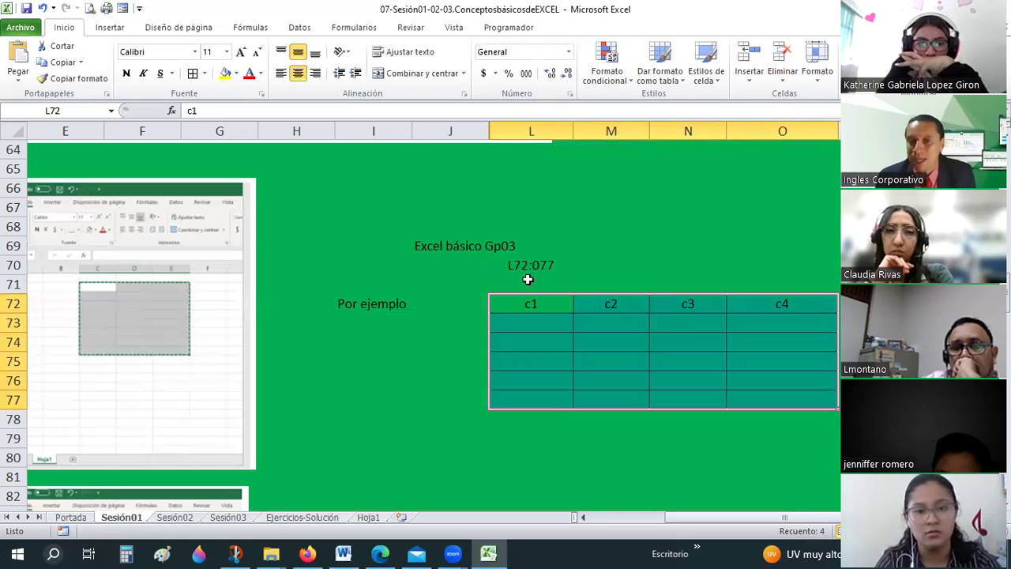
- Add a closing parenthesis to the range address in L70
double_click(507, 263)
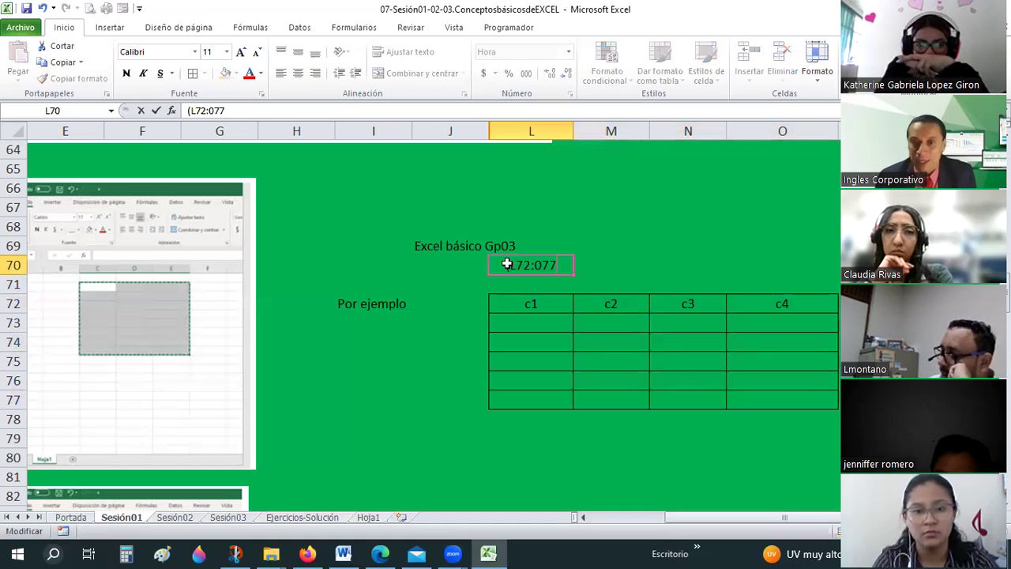
type(")")
key("Return")
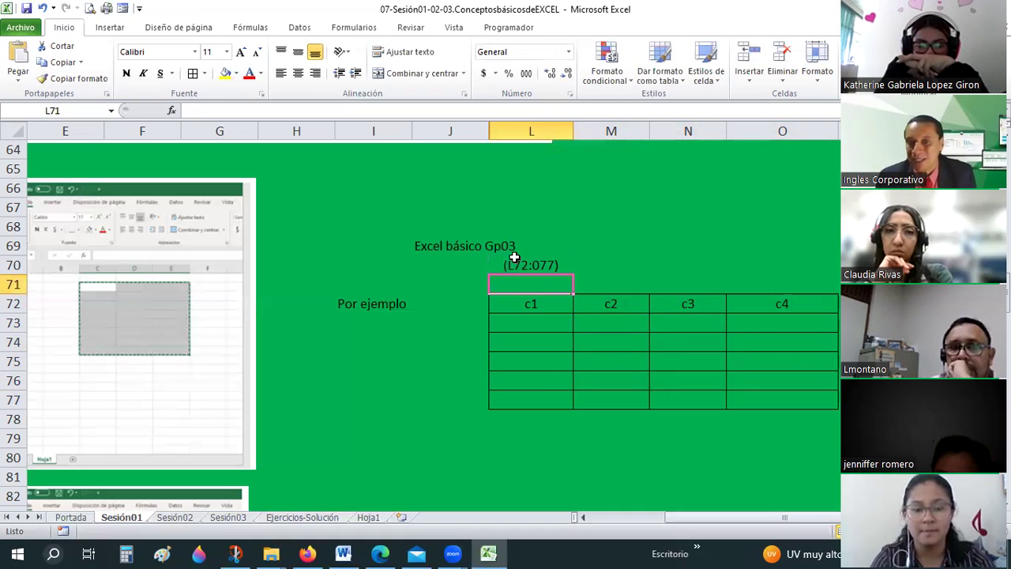
- Fill the c1 cell, O77 and the L70 address cell yellow, using F4 to repeat
left_click(518, 309)
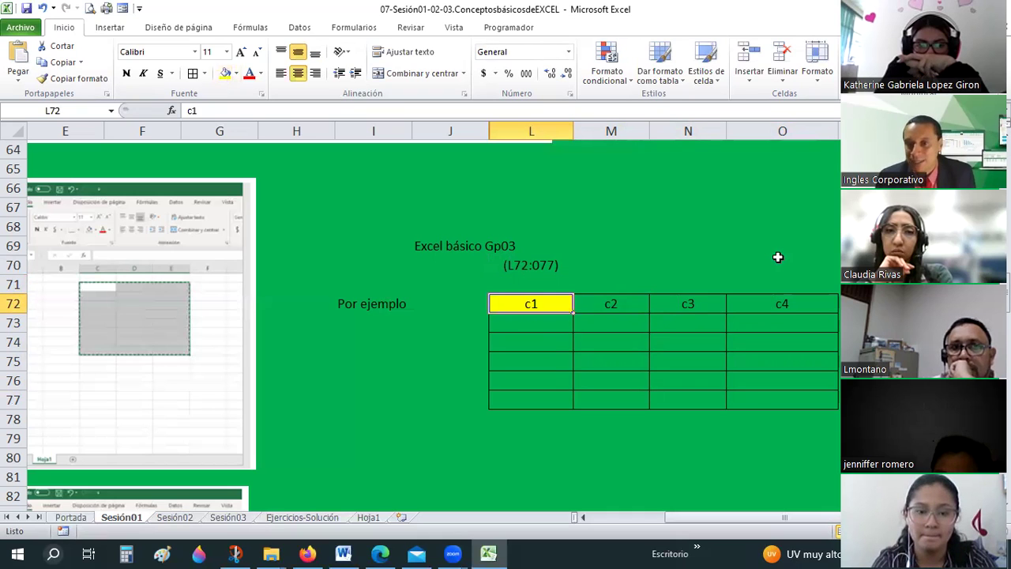
left_click(762, 402)
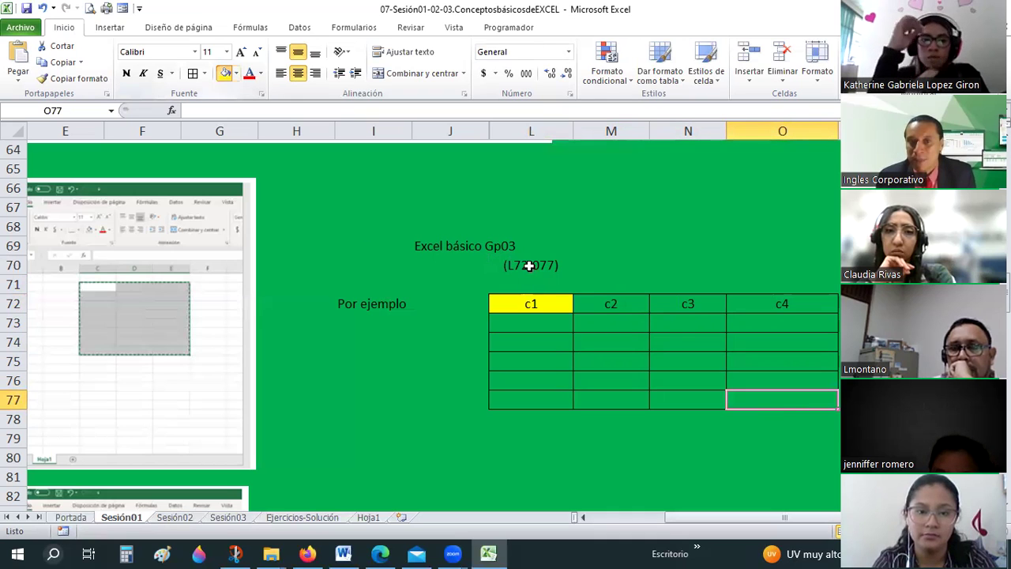
key("F4")
left_click(531, 266)
key("F4")
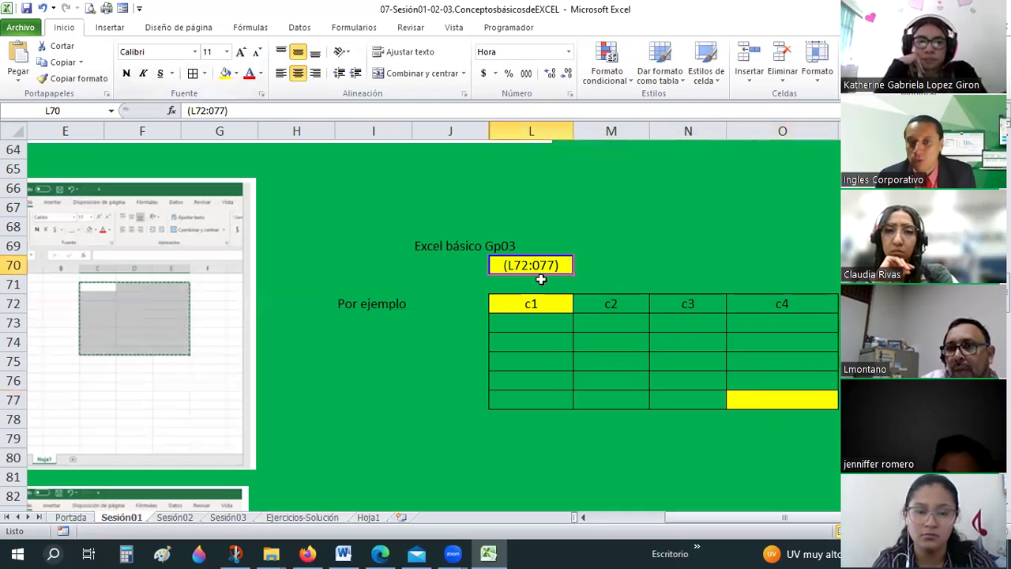
left_click(654, 267)
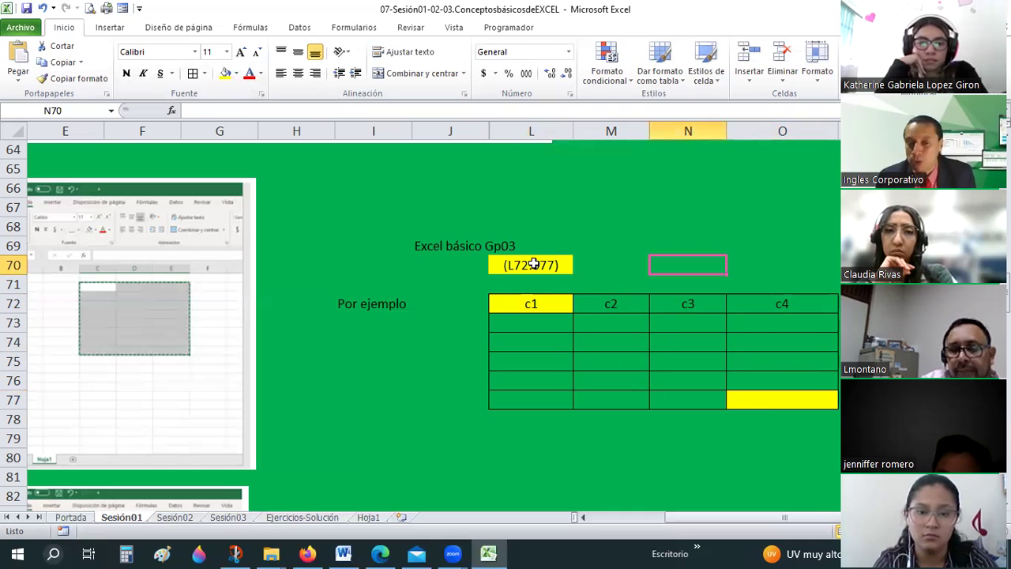
left_click(524, 262)
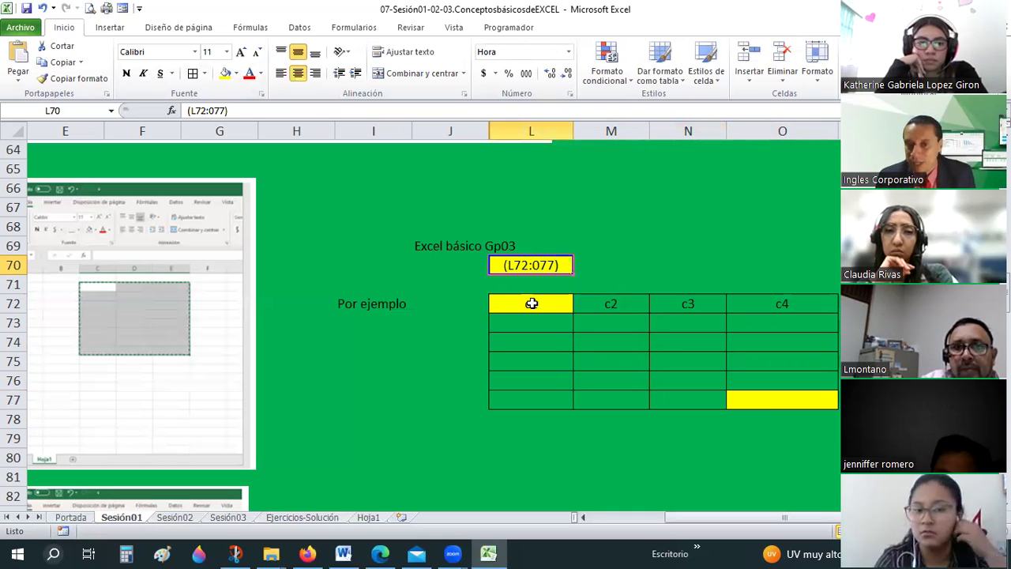
mouse_move(531, 305)
left_mouse_down()
mouse_move(778, 410)
mouse_move(780, 400)
left_mouse_up()
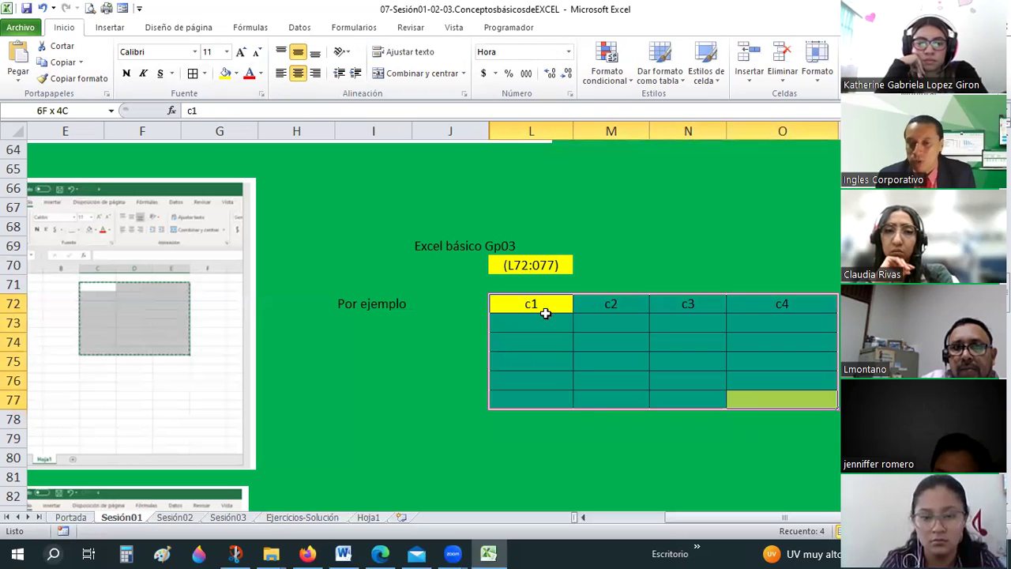
key("Up")
key("Up")
left_click_drag(531, 305, 772, 390)
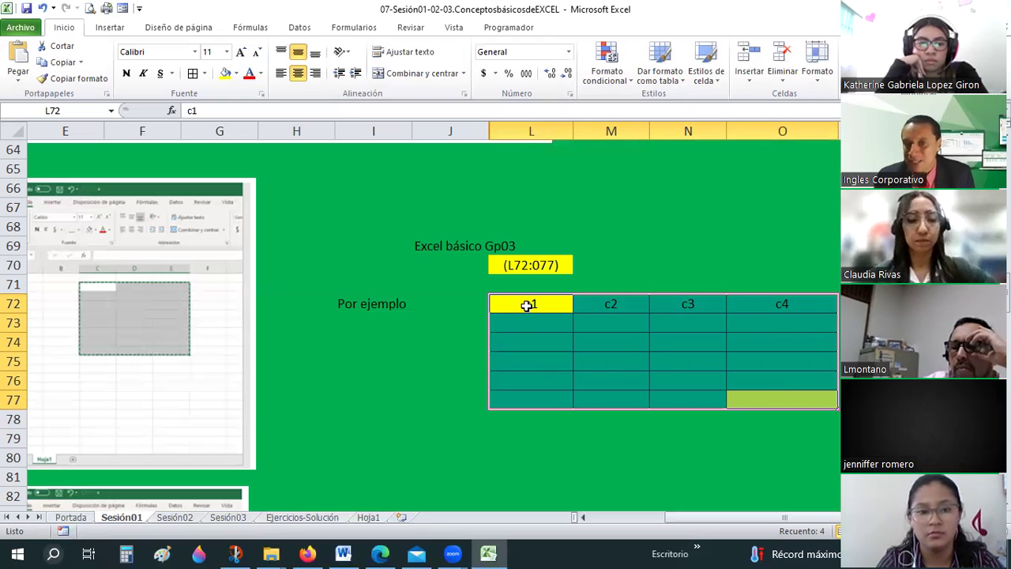
left_click_drag(529, 309, 651, 413)
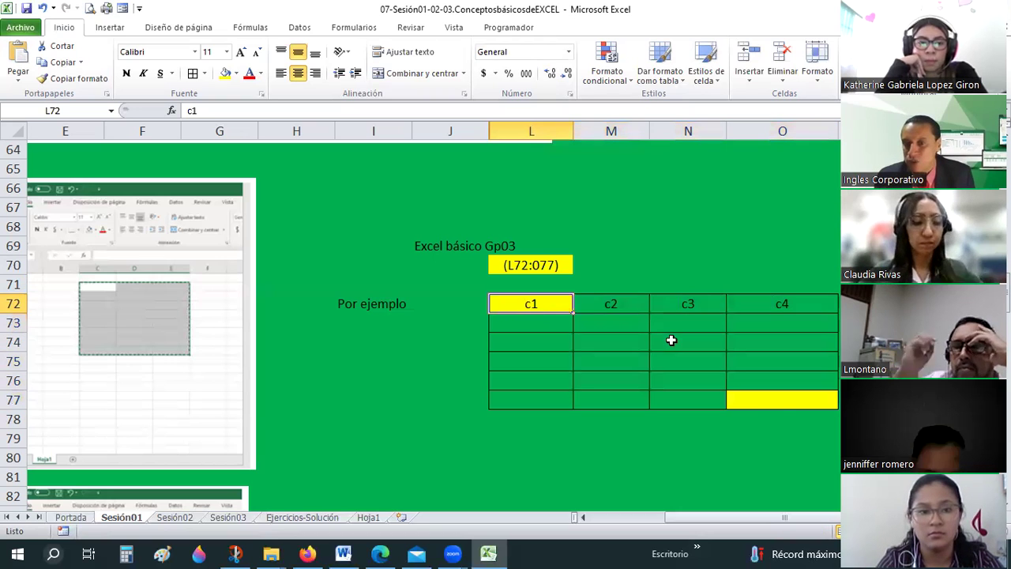
left_click(534, 305)
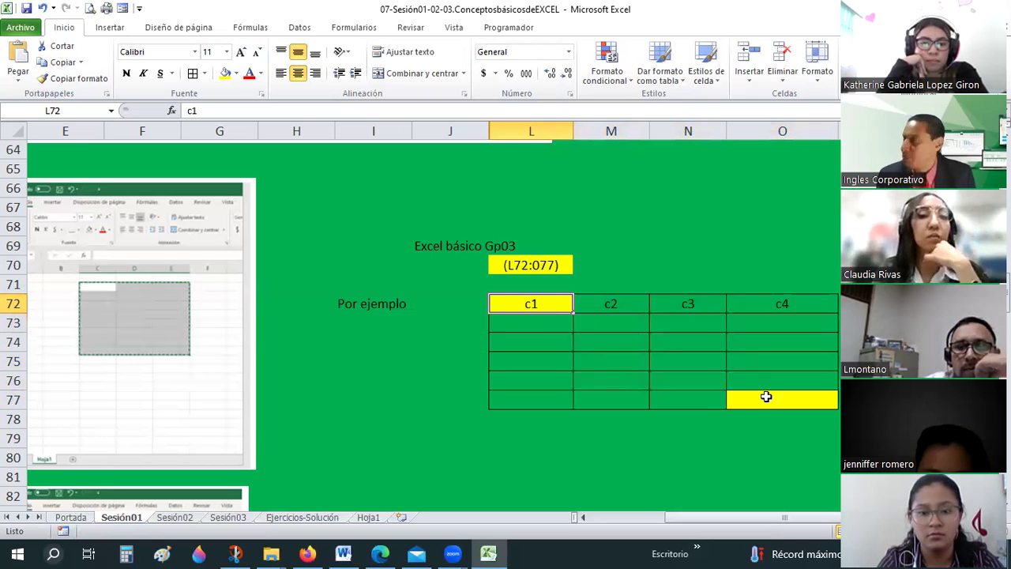
left_click(765, 396, "shift")
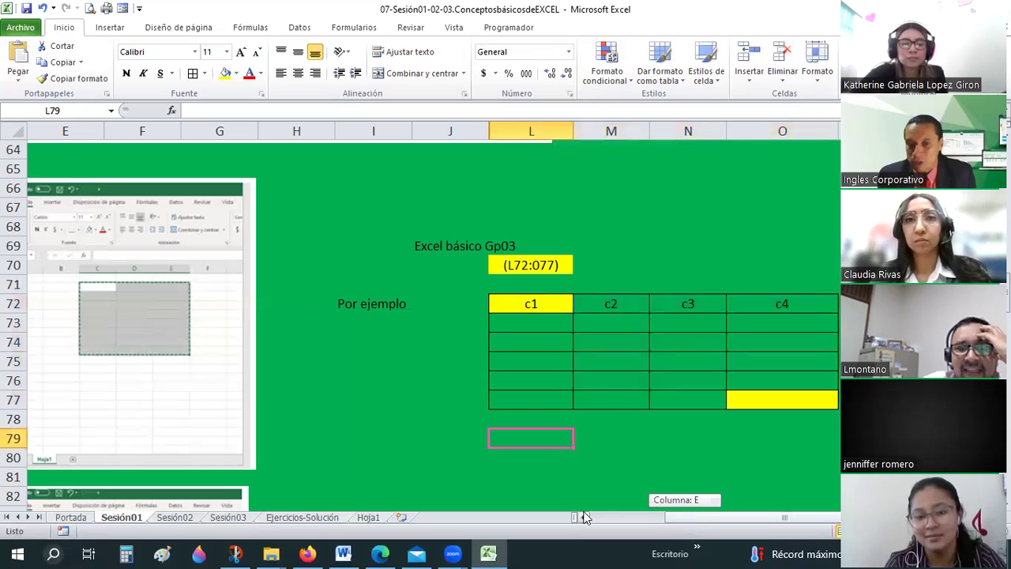
- Return to the c1 cell and select the table block around it
left_click_drag(684, 515, 585, 518)
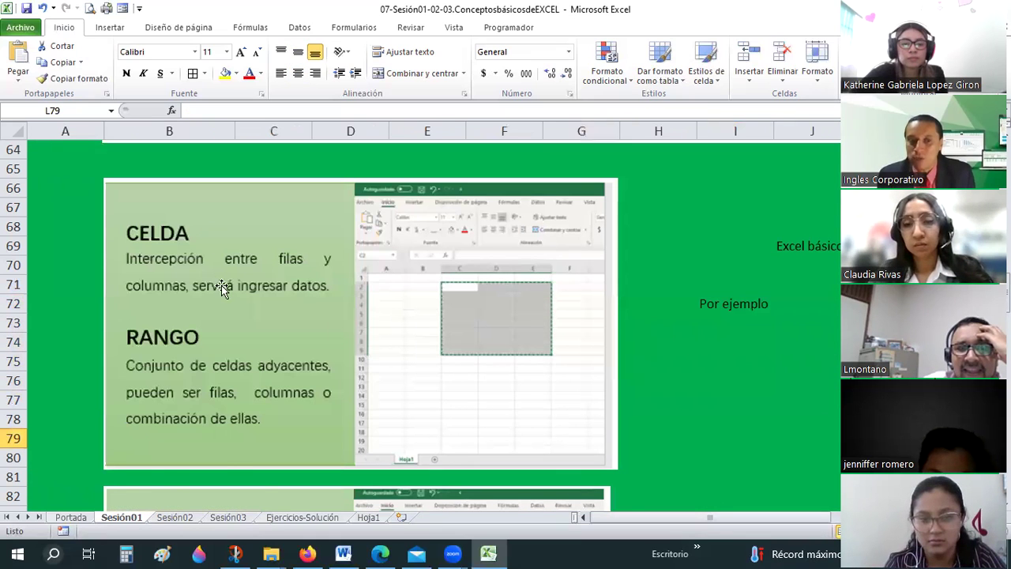
scroll(221, 285, "down", 3)
scroll(221, 285, "down", 2)
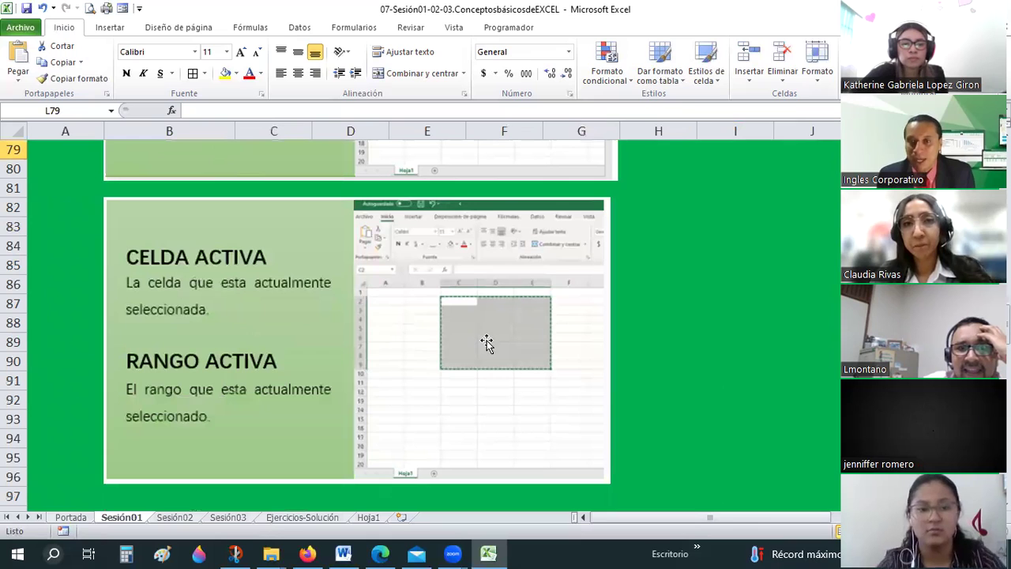
scroll(825, 292, "up", 4)
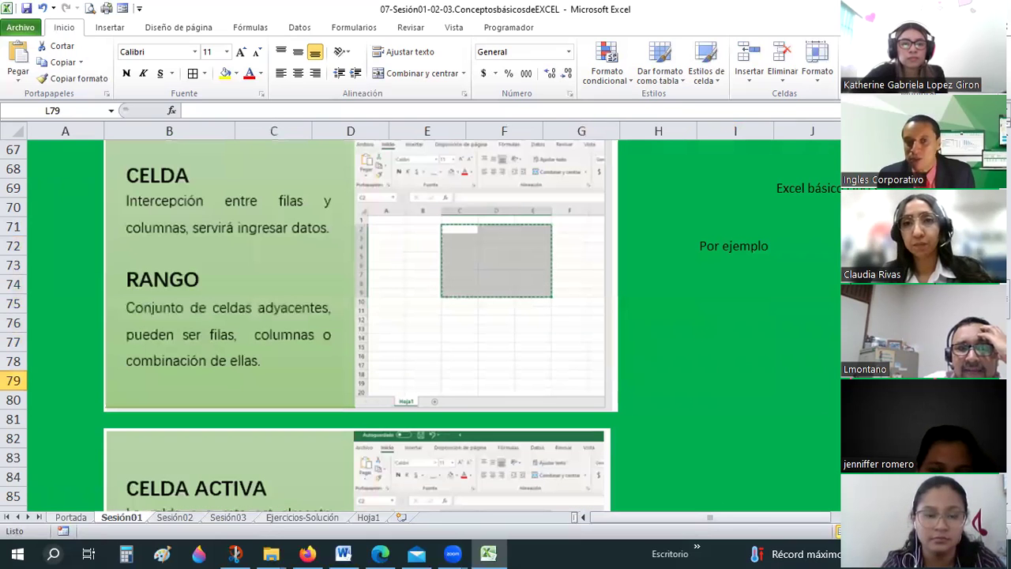
key("Up")
key("Up")
key("Up")
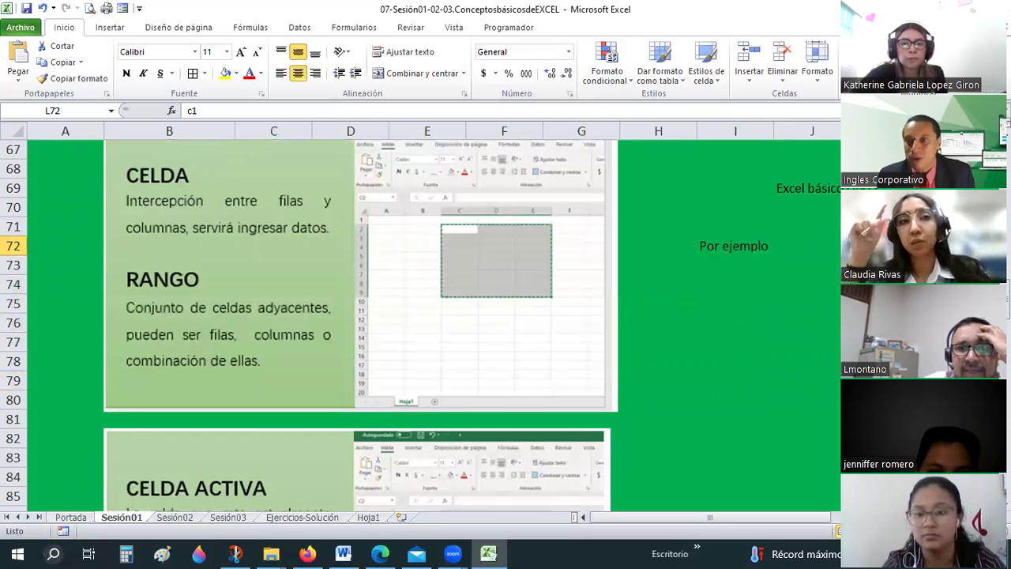
scroll(355, 316, "down", 1)
key("shift+Down")
key("shift+Down")
key("shift+Down")
key("shift+Right")
key("shift+Right")
key("shift+Right")
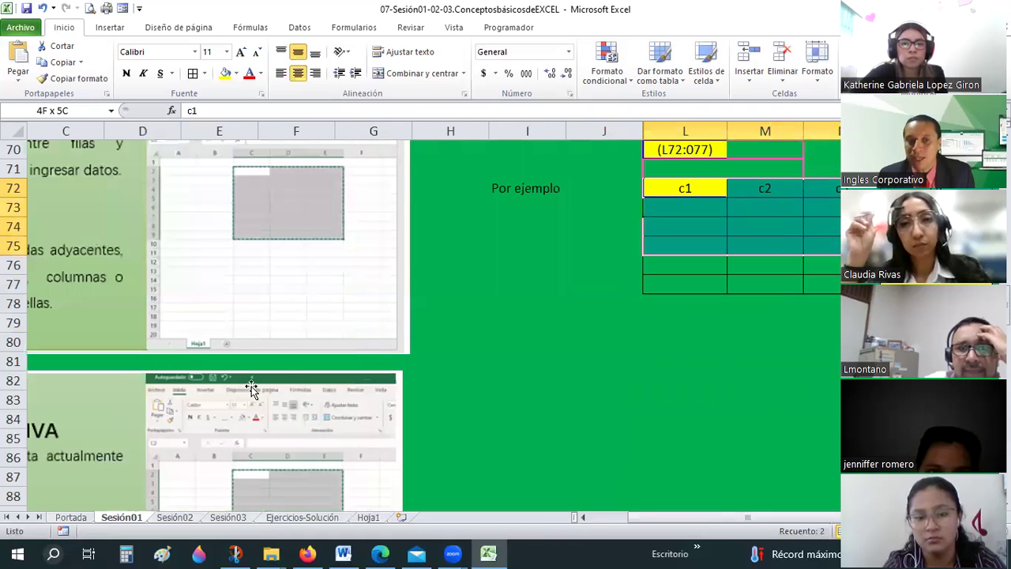
- Scroll down to the Excel window diagram and show the Vista ribbon options
scroll(347, 365, "up", 2)
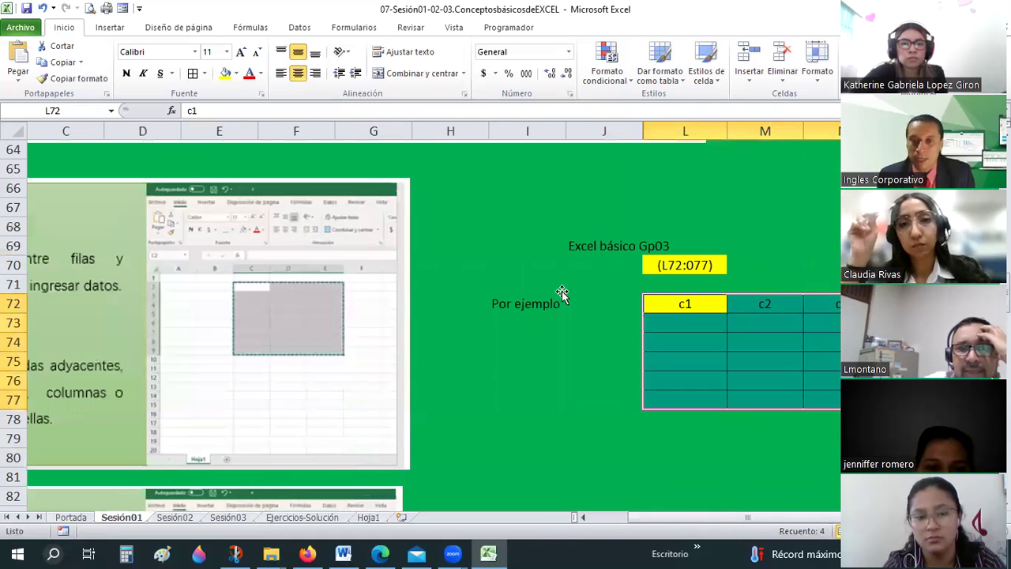
scroll(562, 293, "down", 10)
scroll(590, 230, "up", 12)
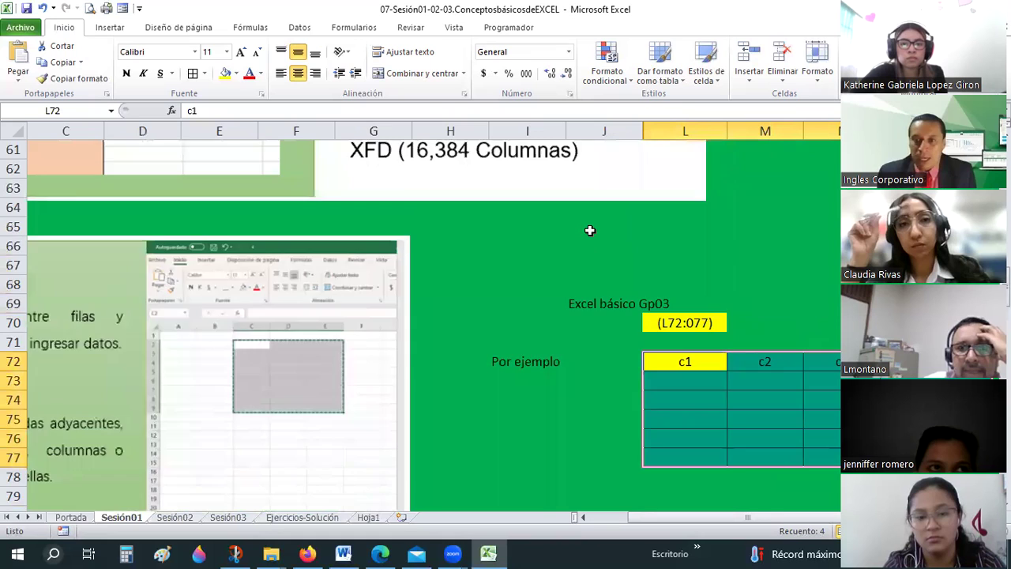
scroll(590, 230, "up", 14)
scroll(590, 230, "down", 3)
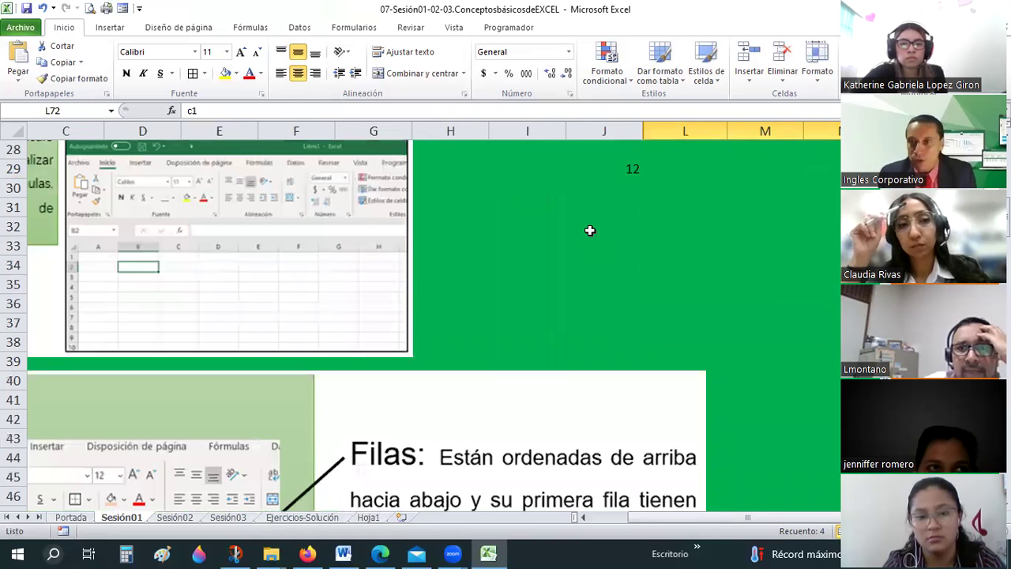
scroll(590, 230, "down", 1, "ctrl")
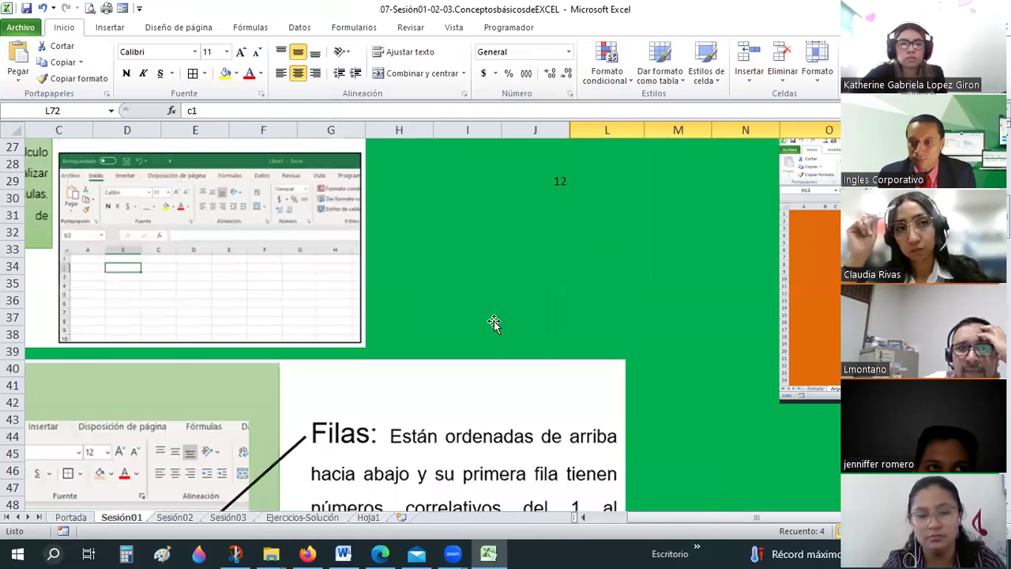
scroll(222, 294, "down", 2)
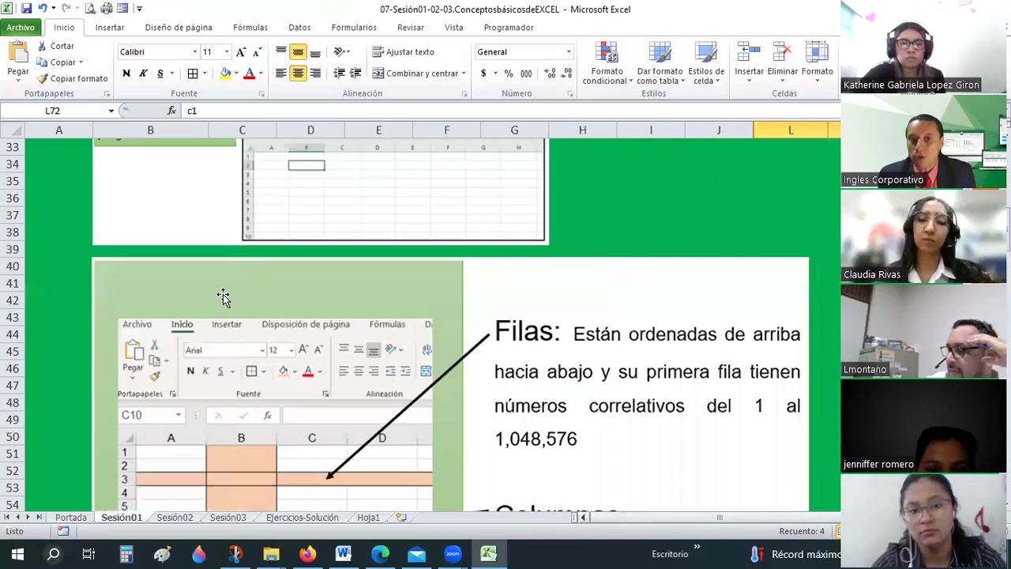
scroll(223, 294, "down", 7)
scroll(223, 294, "down", 4)
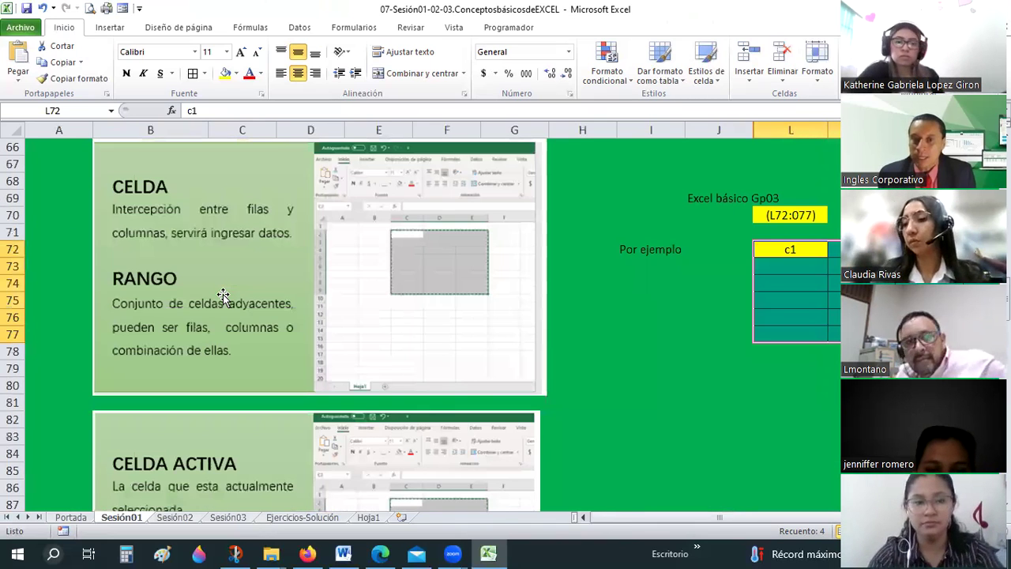
scroll(223, 293, "down", 11)
scroll(223, 294, "down", 1)
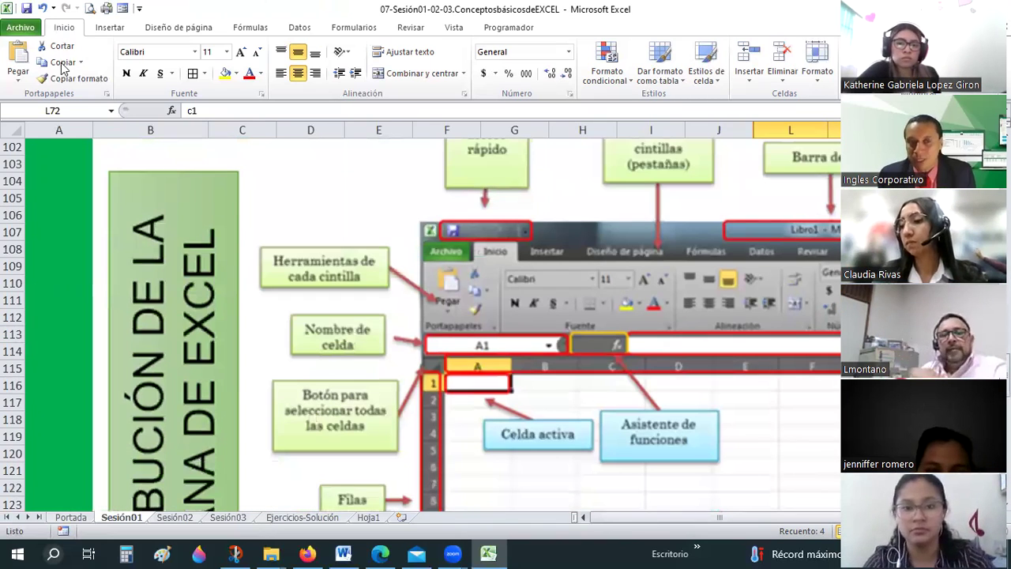
left_click(338, 30)
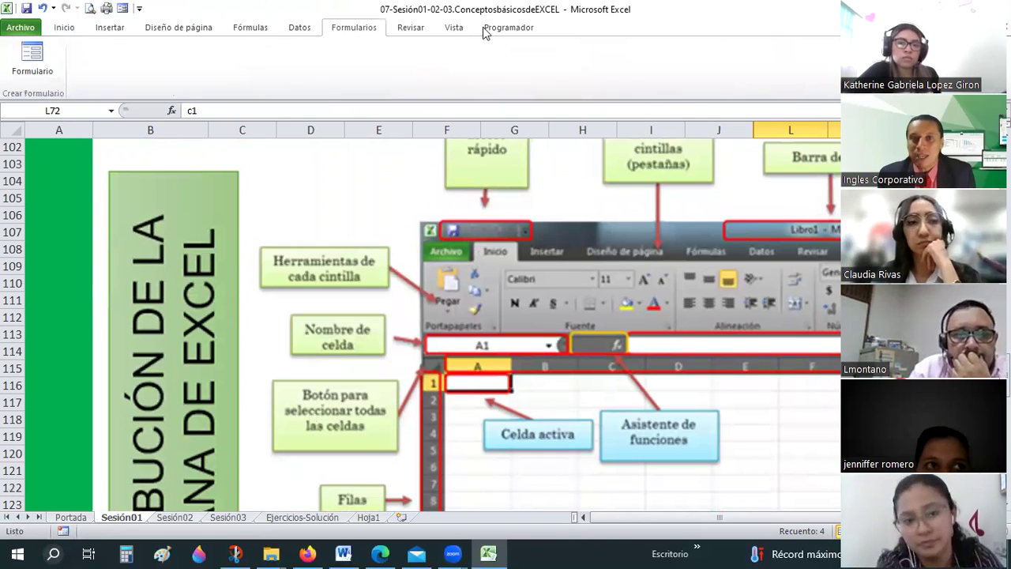
left_click(447, 28)
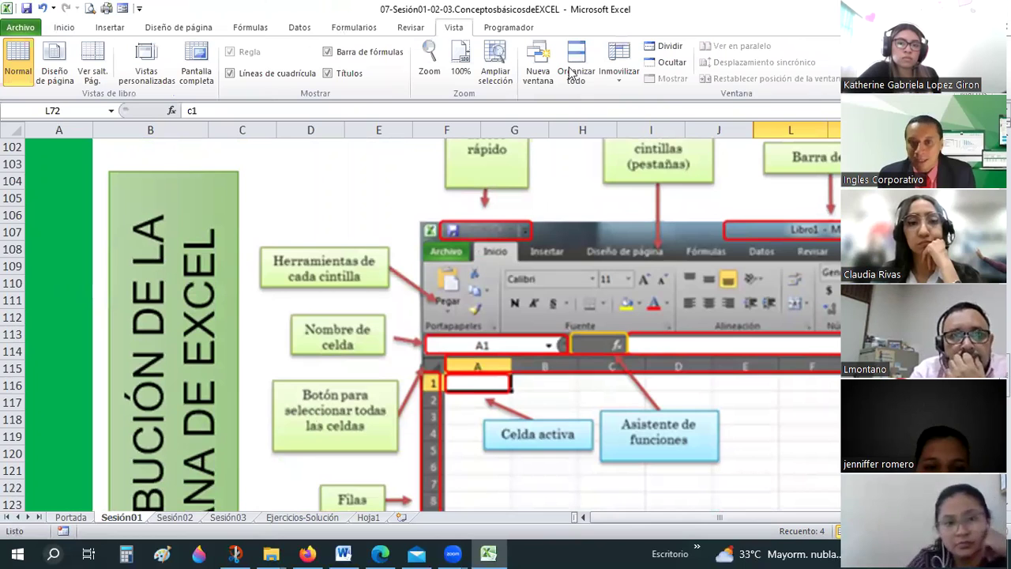
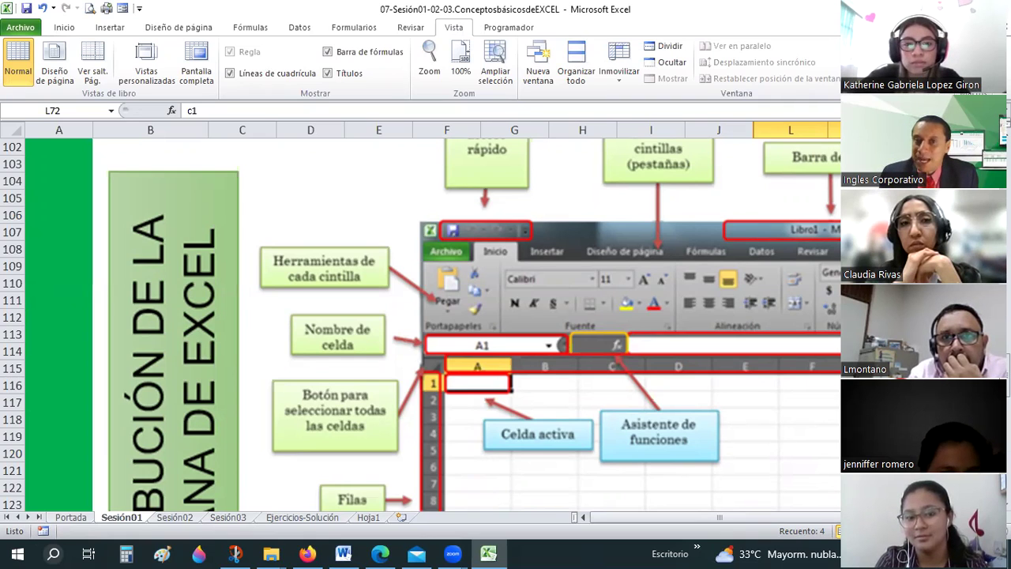
- Look over the Datos tab commands, then go back to the Inicio tab
left_click(299, 30)
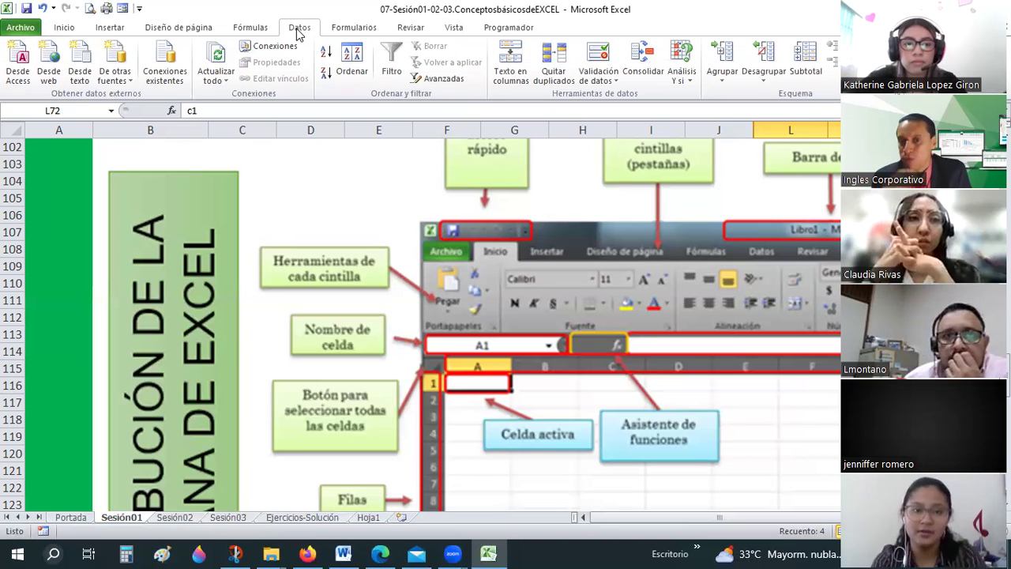
left_click(64, 27)
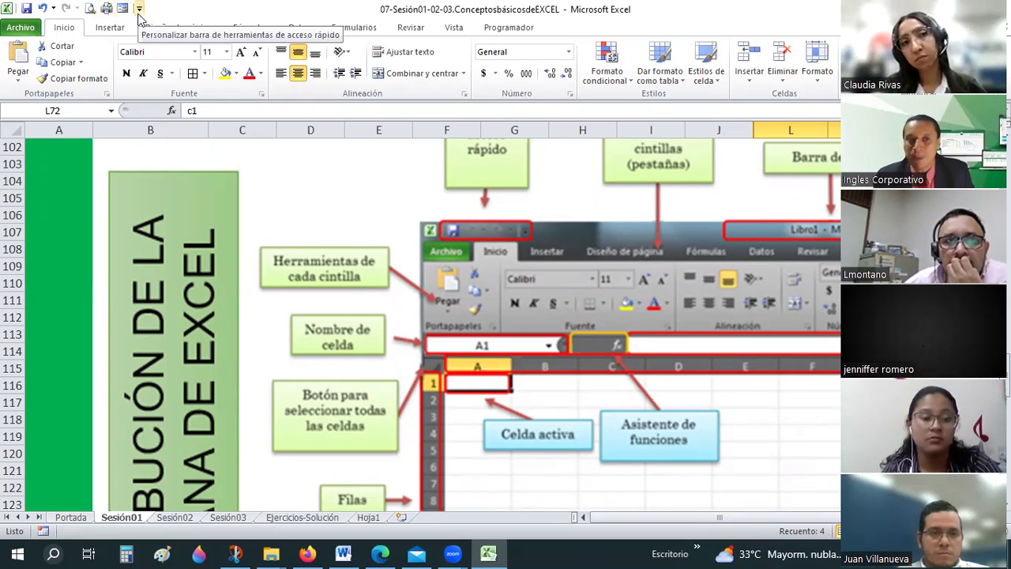
- Check the Quick Access Toolbar customization list, then open Opciones from the Archivo menu
left_click(138, 8)
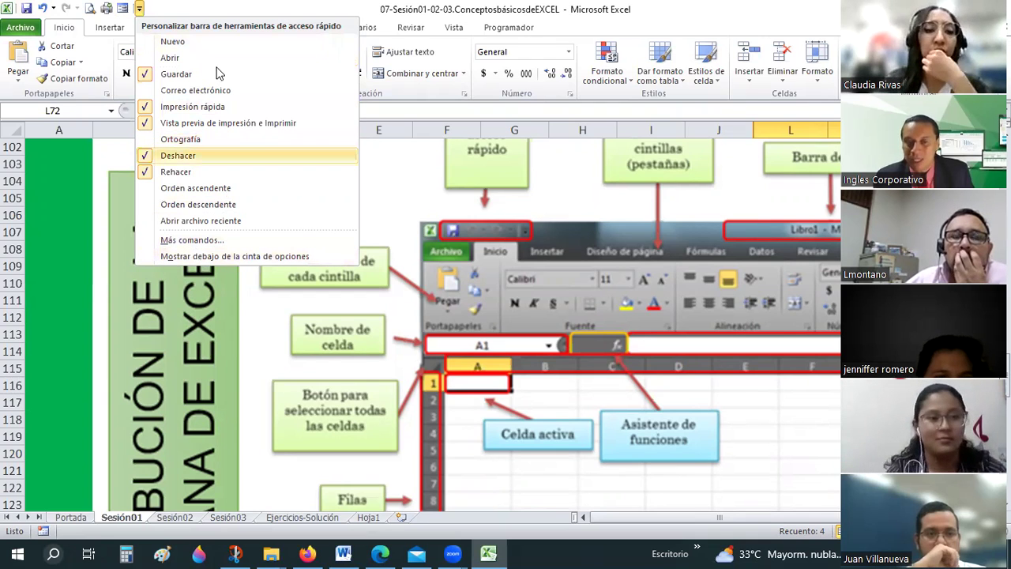
key("Escape")
left_click(12, 32)
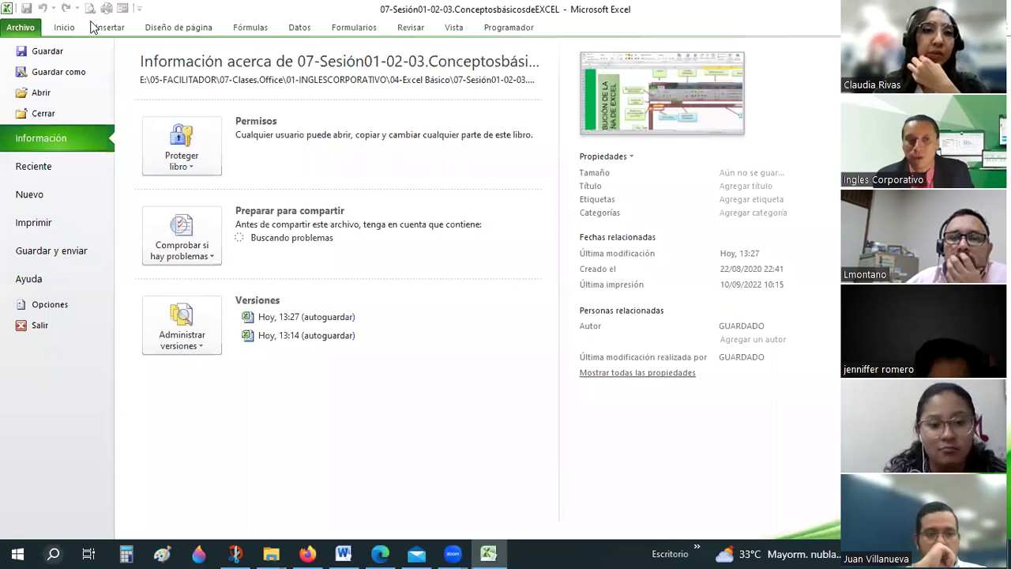
left_click(64, 29)
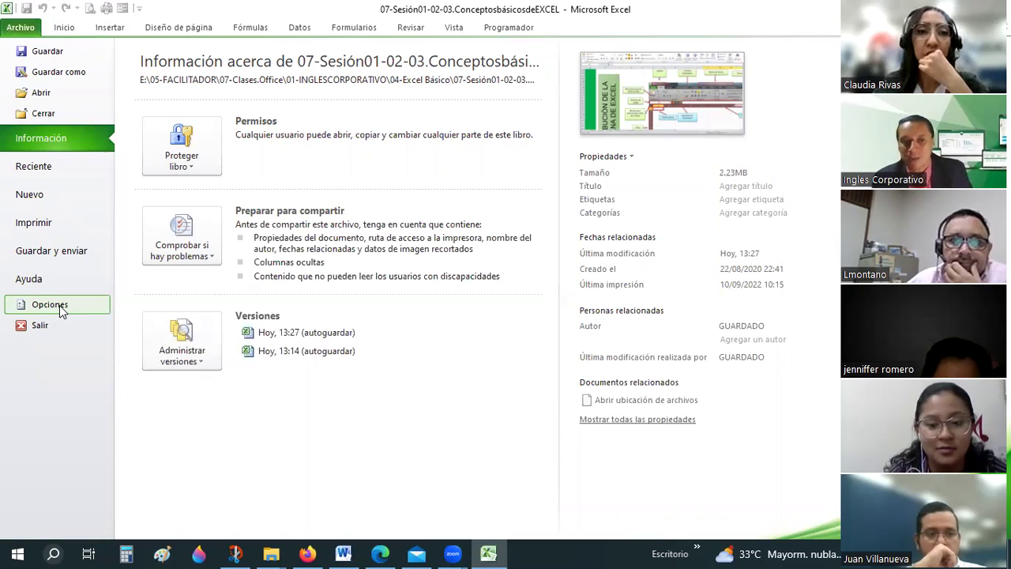
left_click(59, 305)
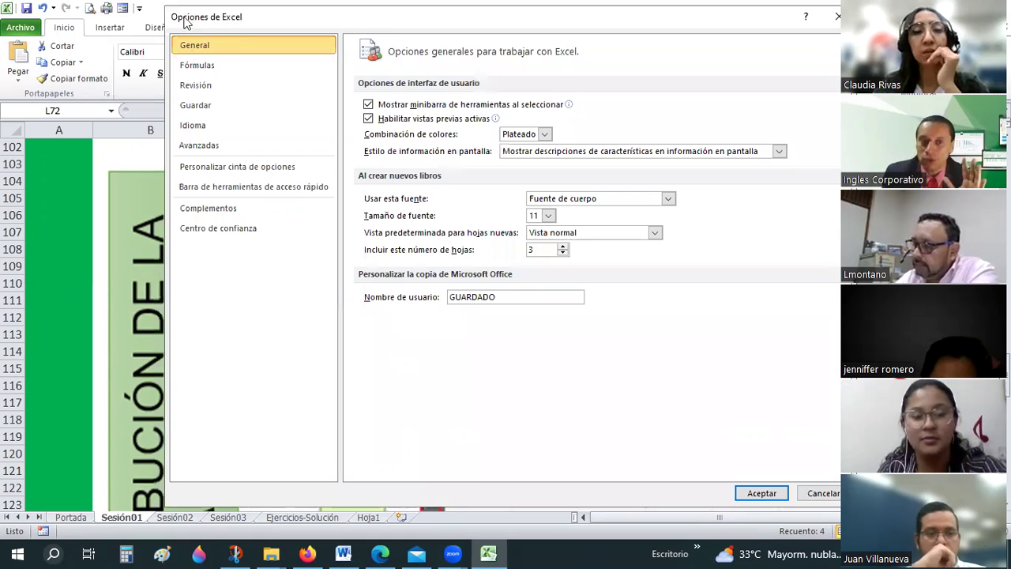
- Remove Formulario from the Quick Access Toolbar in Excel Options
left_click(207, 170)
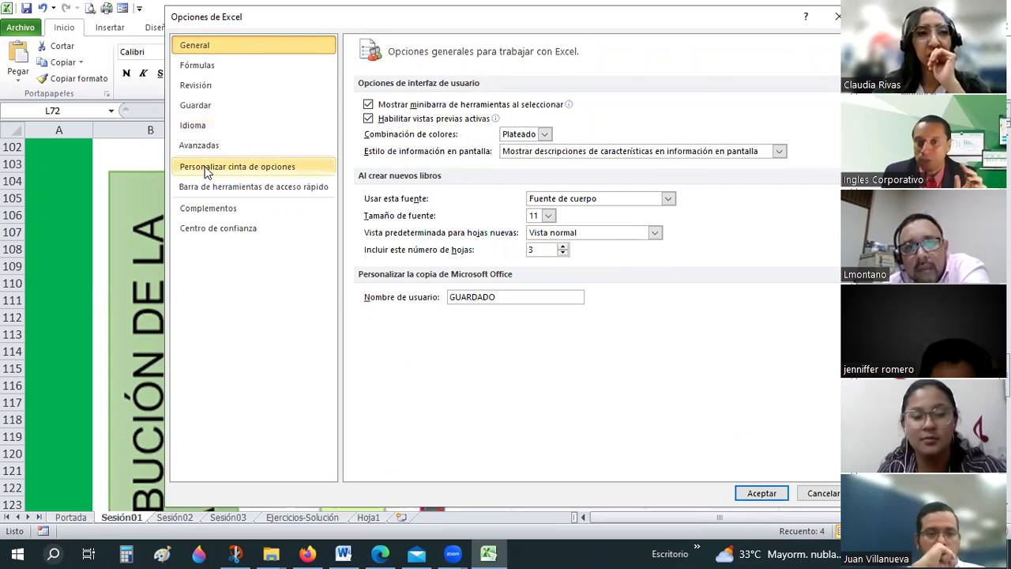
left_click(237, 188)
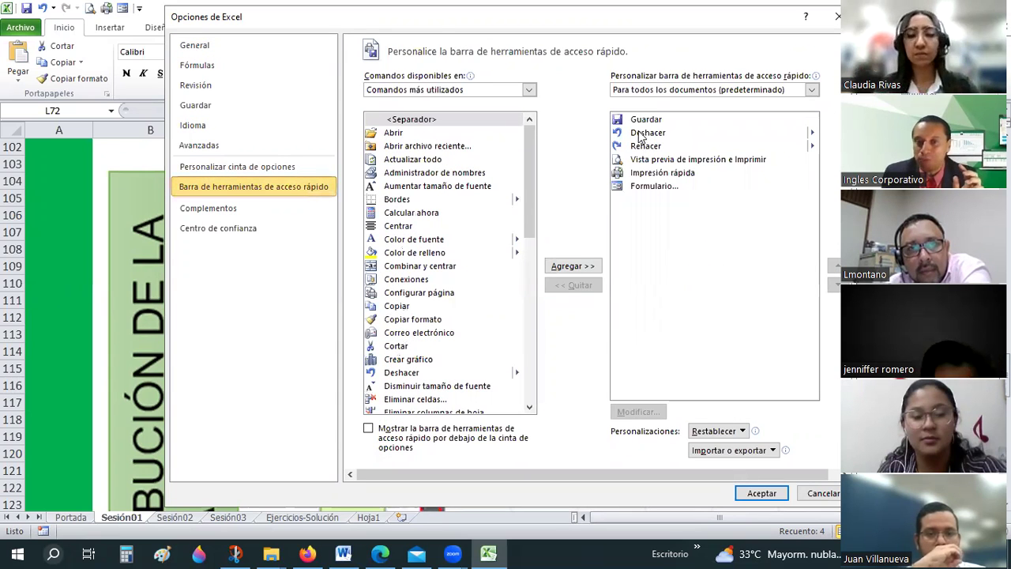
left_click(644, 189)
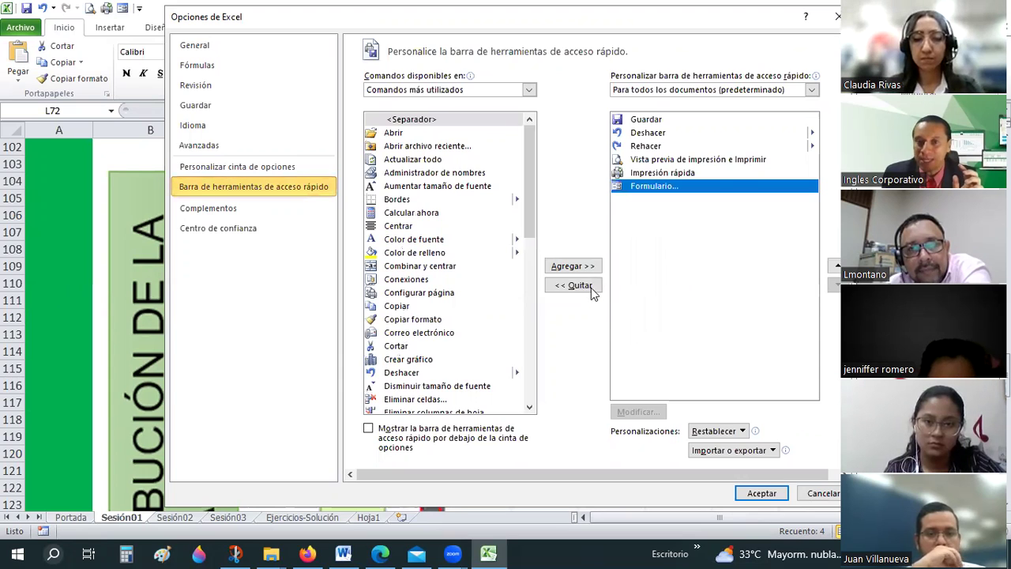
left_click(591, 288)
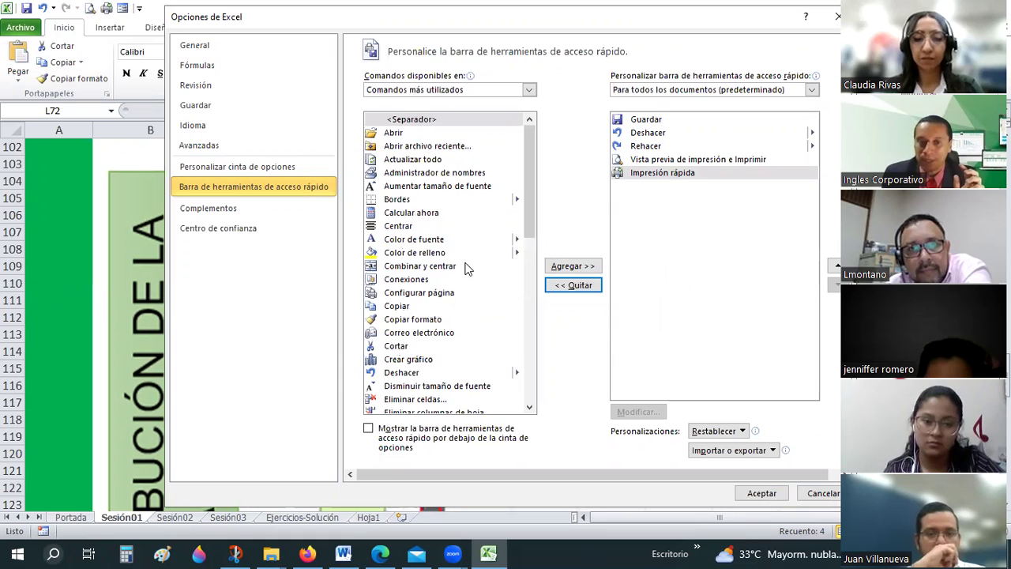
- Add Formas to the Quick Access Toolbar and confirm with Aceptar
scroll(466, 269, "down", 5)
scroll(466, 269, "down", 5)
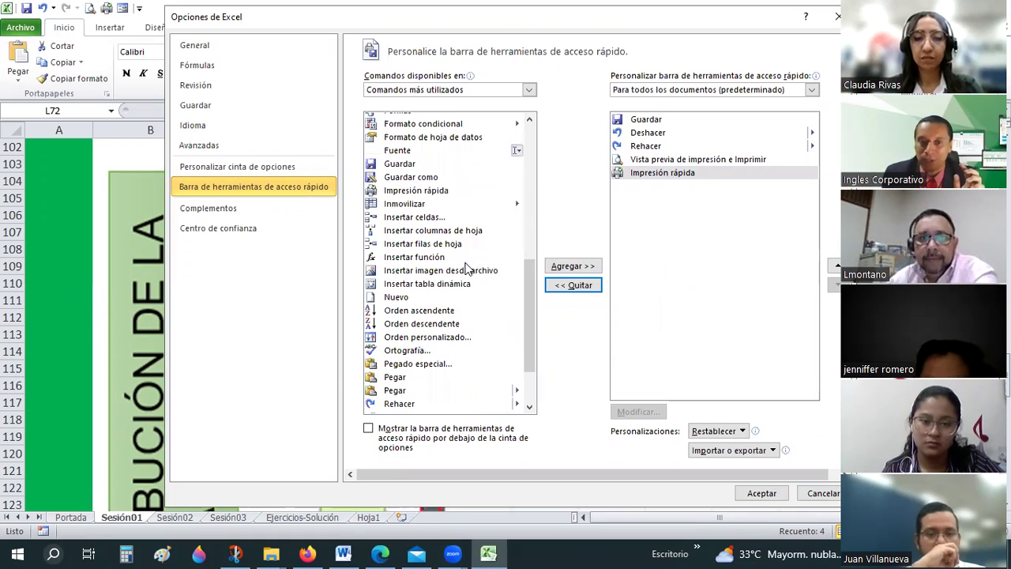
scroll(458, 253, "up", 2)
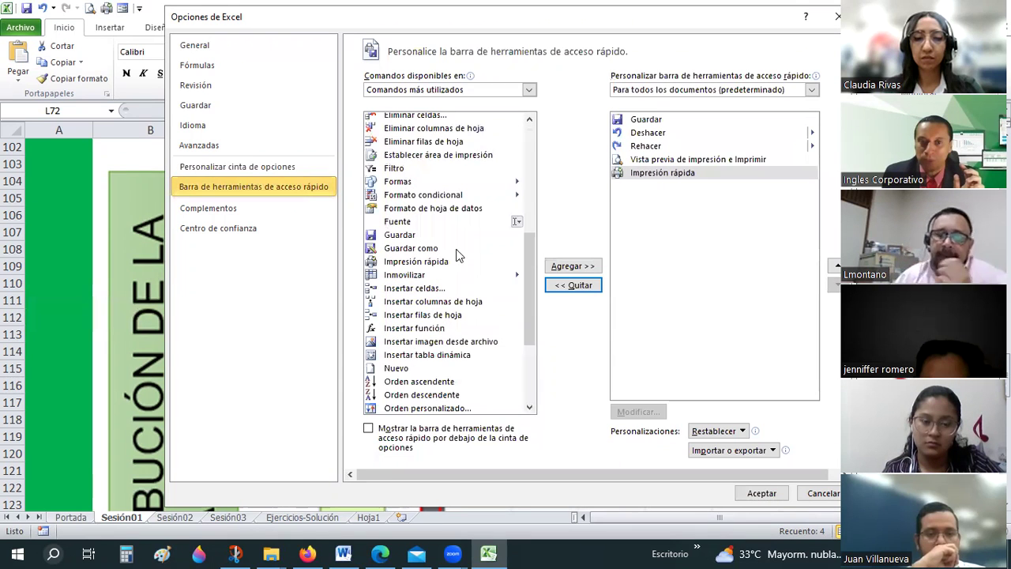
left_click(403, 181)
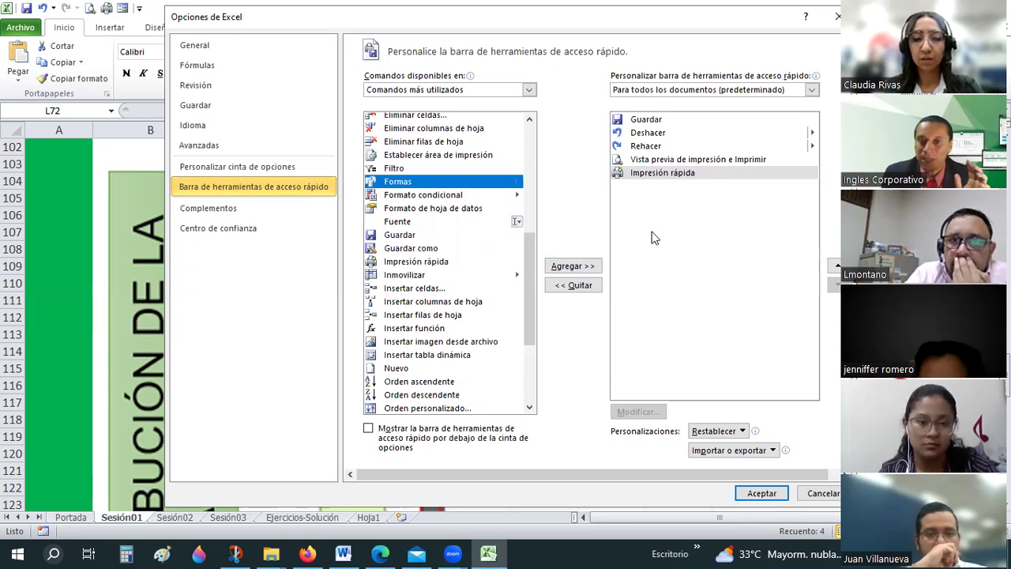
left_click(573, 266)
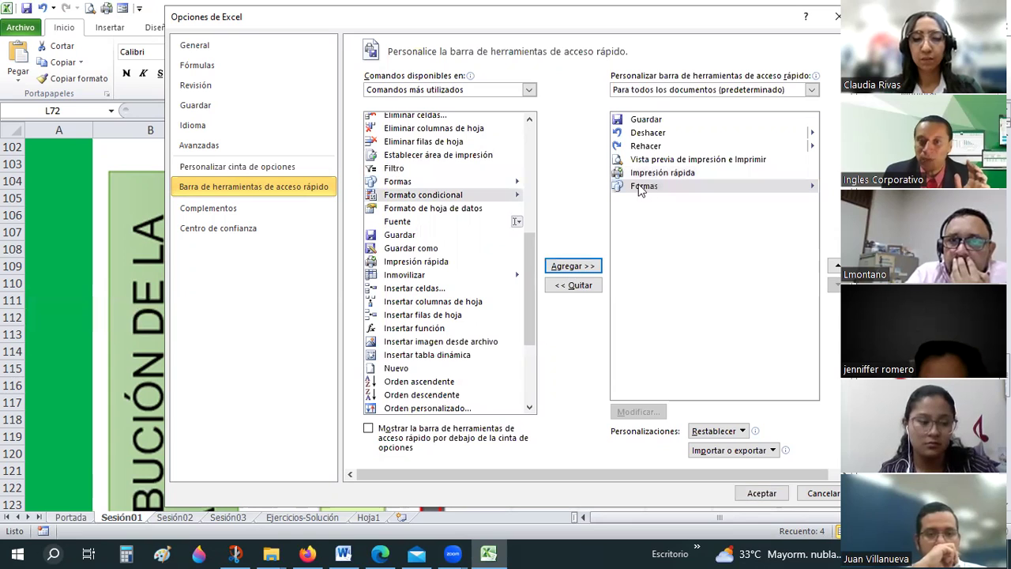
left_click(758, 493)
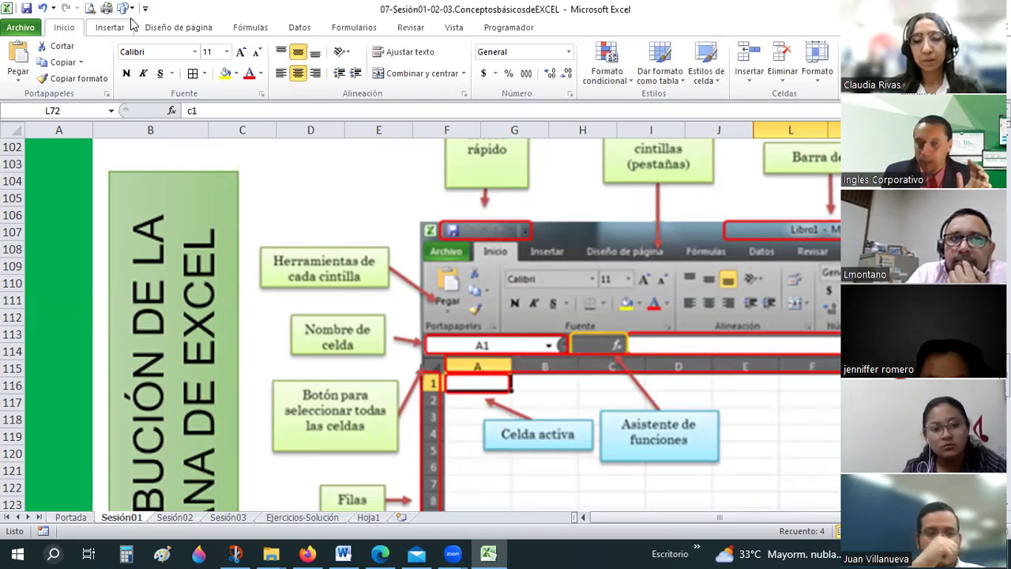
- Remove Formas from the Quick Access Toolbar in Opciones and confirm with Aceptar
left_click(27, 30)
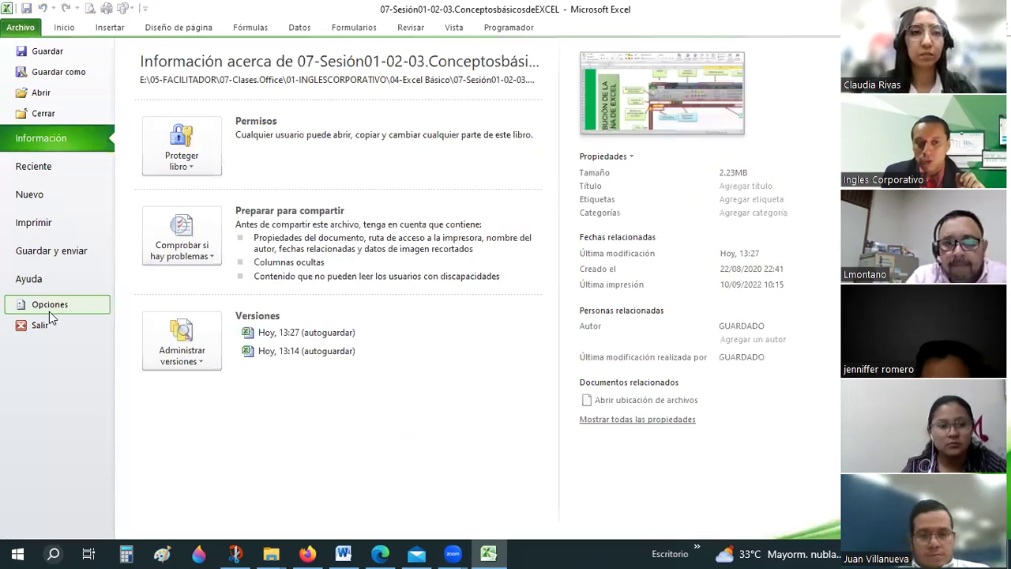
left_click(97, 314)
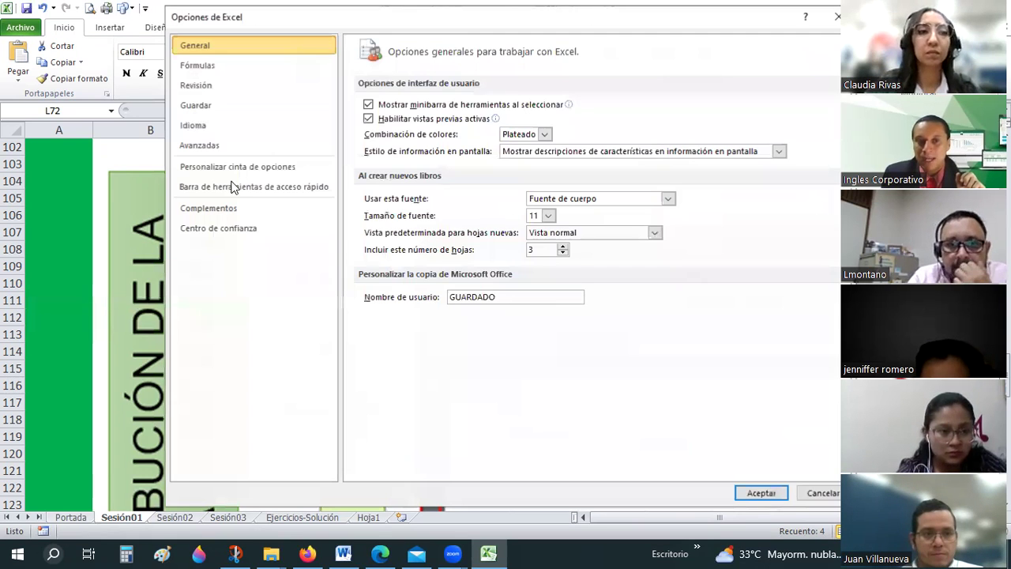
left_click(233, 186)
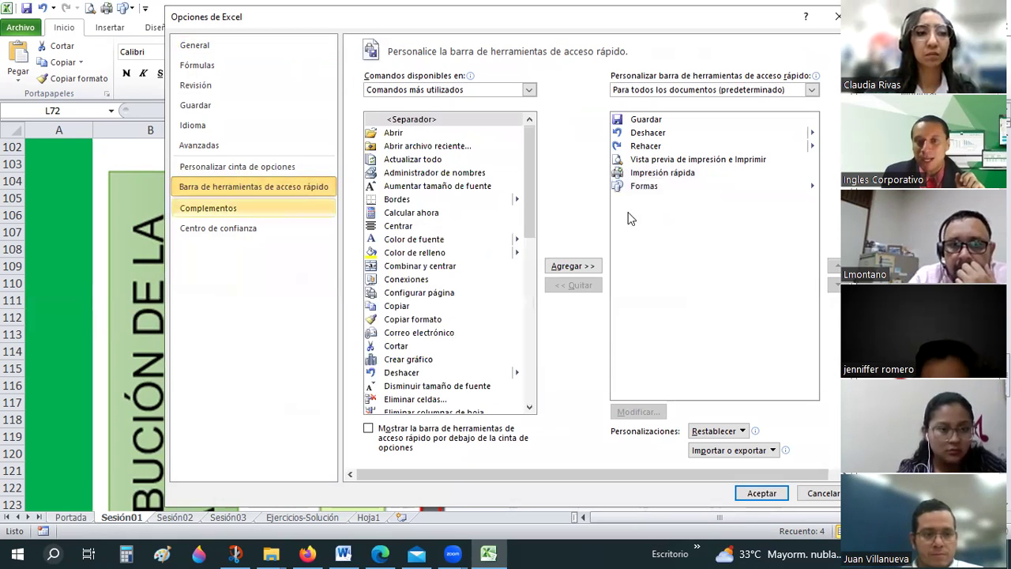
left_click(644, 185)
left_click(574, 285)
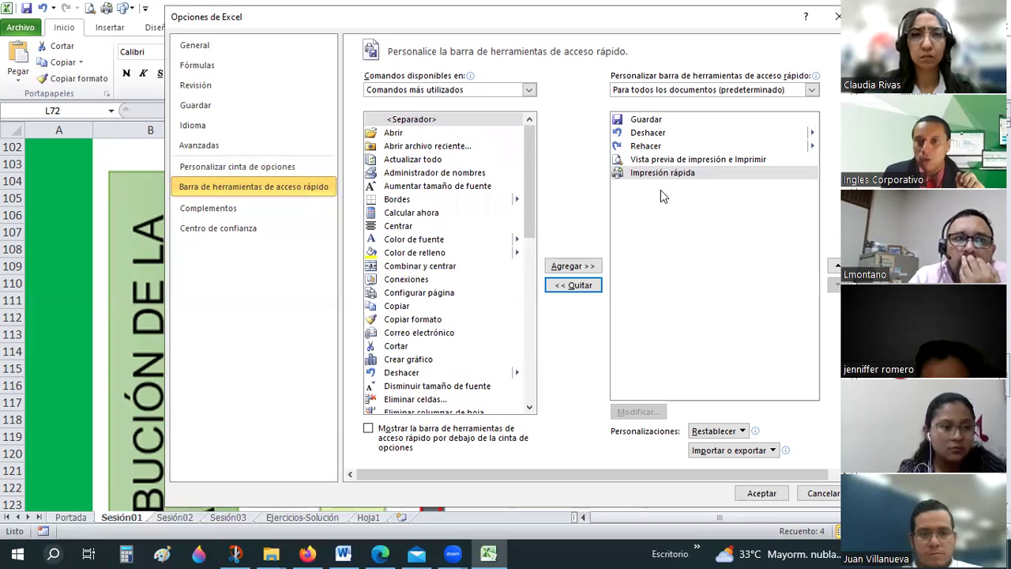
left_click(763, 492)
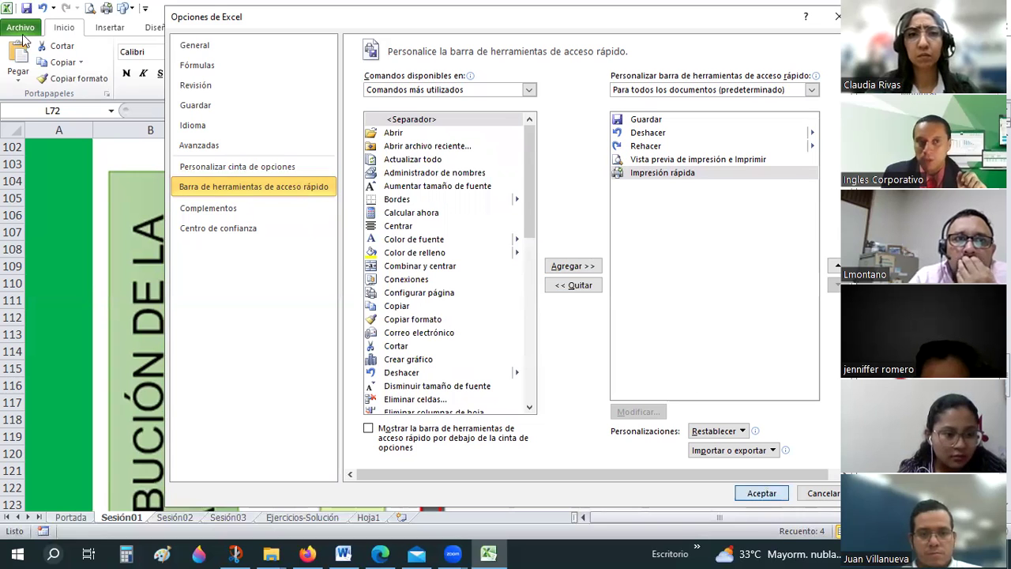
- Reopen the Quick Access Toolbar settings to review the commands, then cancel
left_click(17, 29)
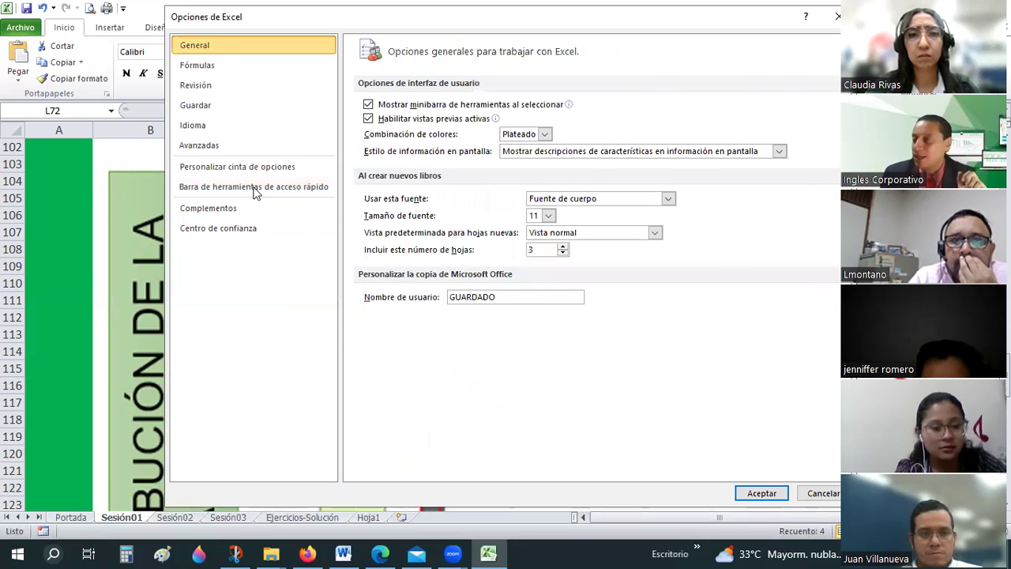
left_click(254, 189)
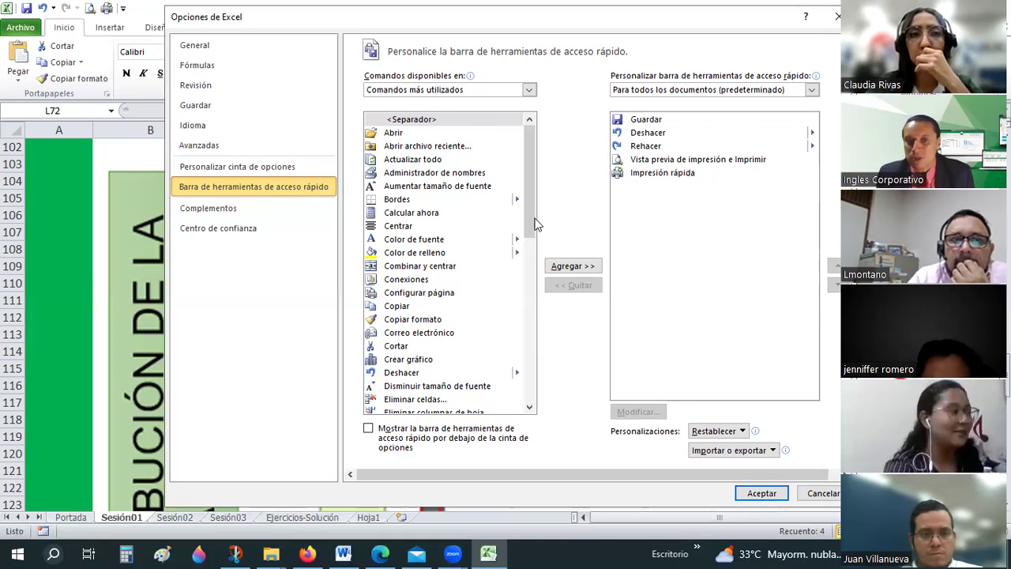
scroll(535, 223, "down", 4)
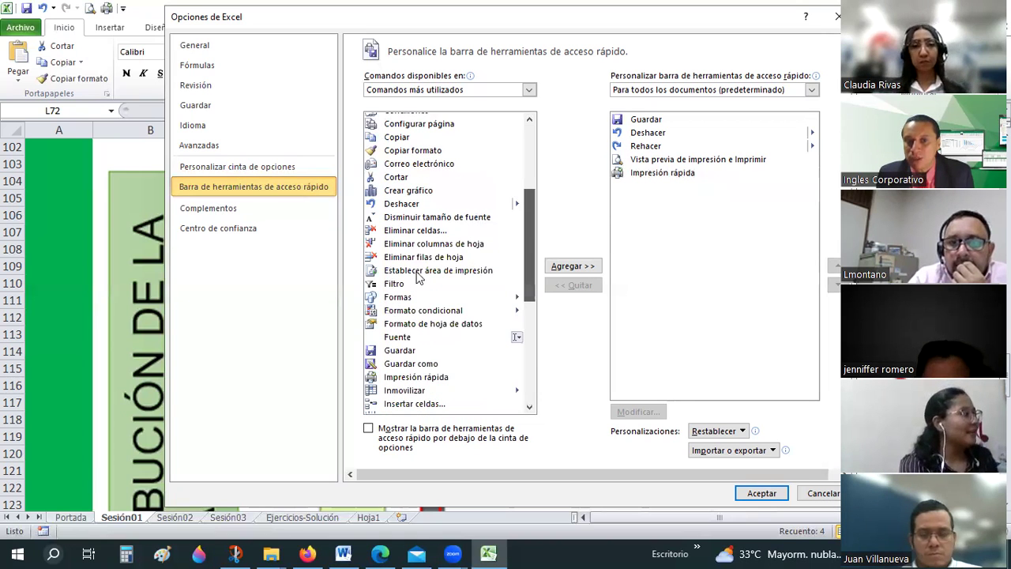
scroll(476, 225, "down", 1)
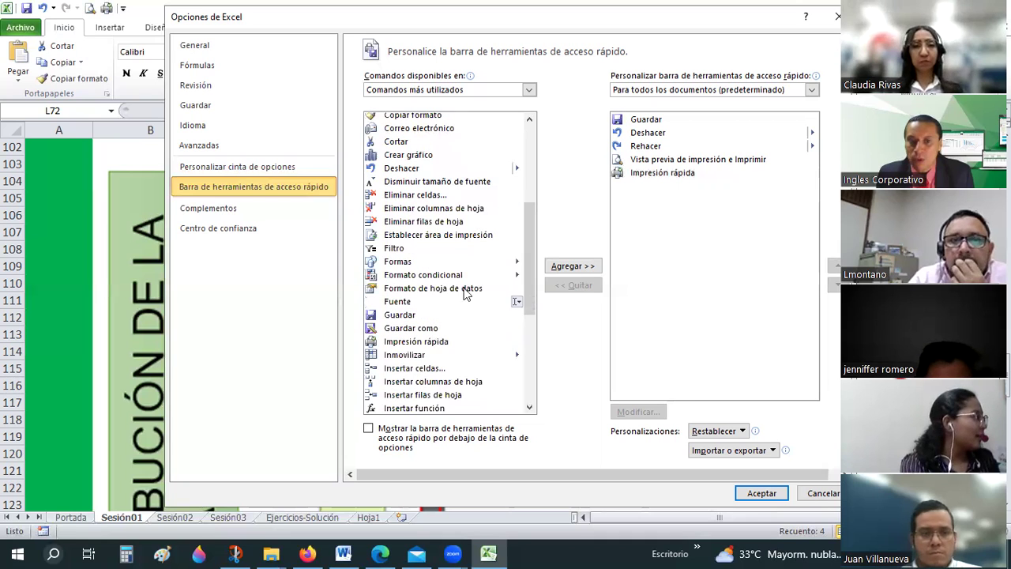
scroll(469, 287, "down", 2)
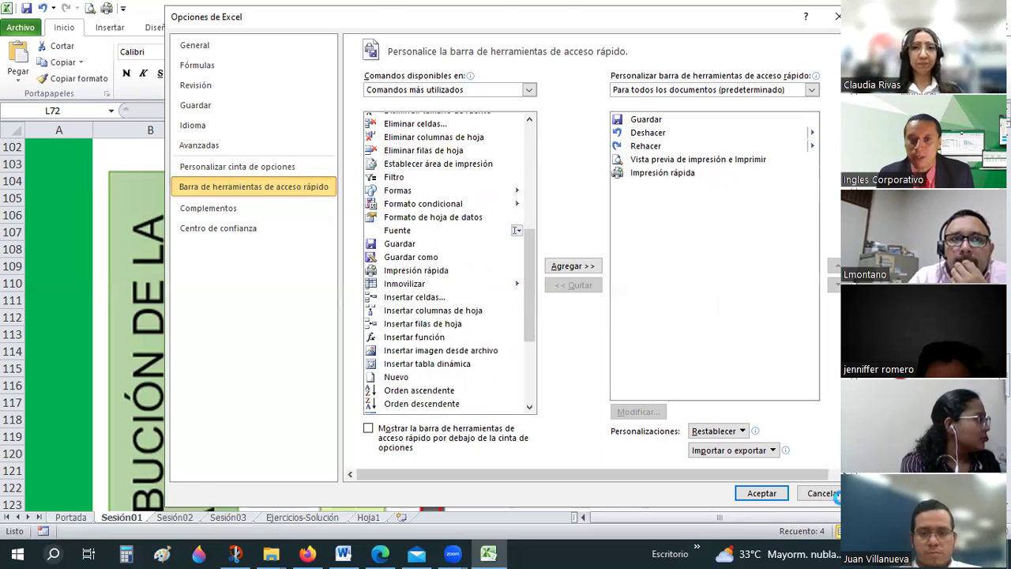
left_click(829, 494)
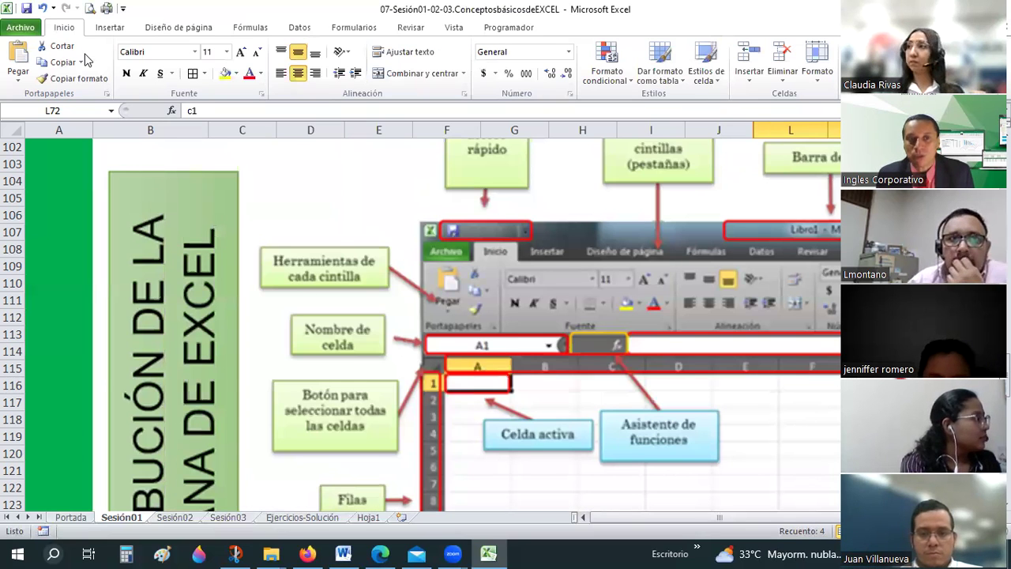
- Turn on Copiar formato, then open and dismiss the Pegar options list
scroll(85, 61, "up", 4)
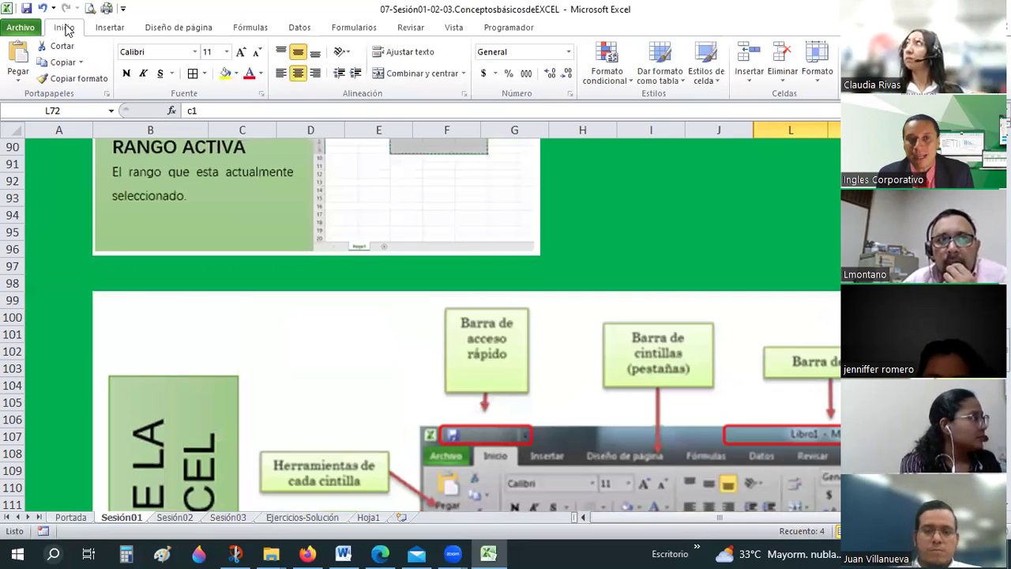
left_click(66, 79)
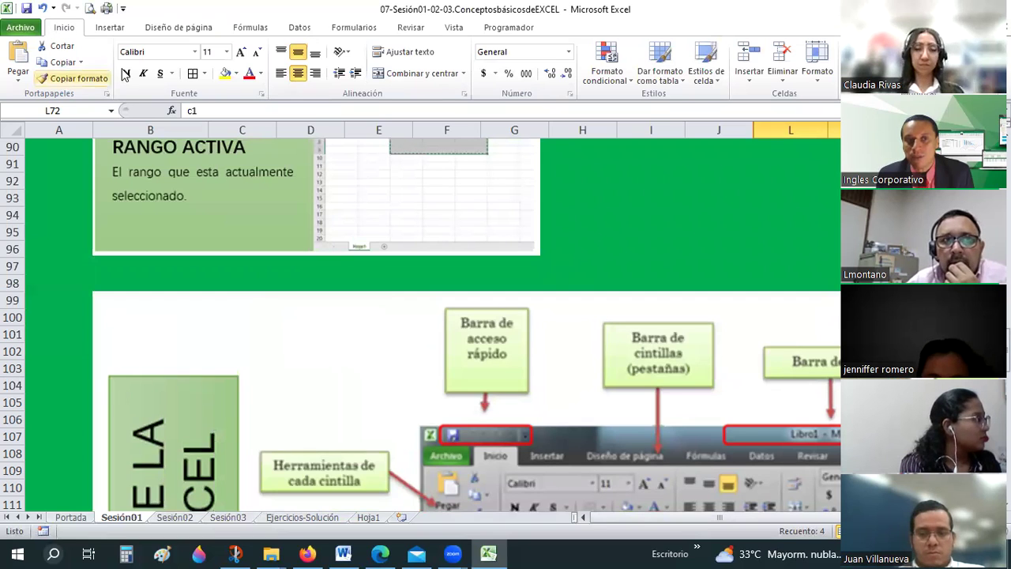
left_click(18, 77)
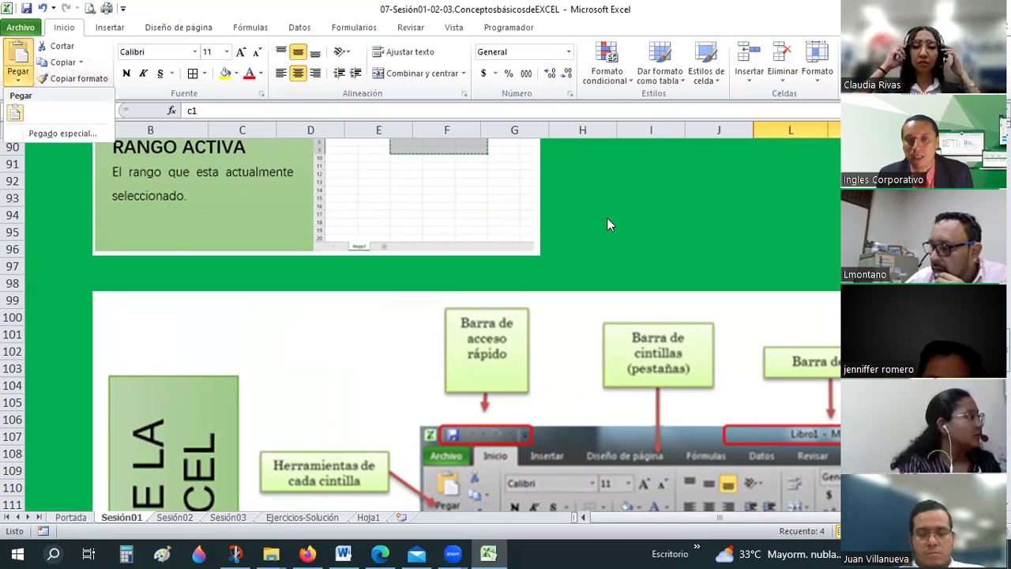
left_click(180, 48)
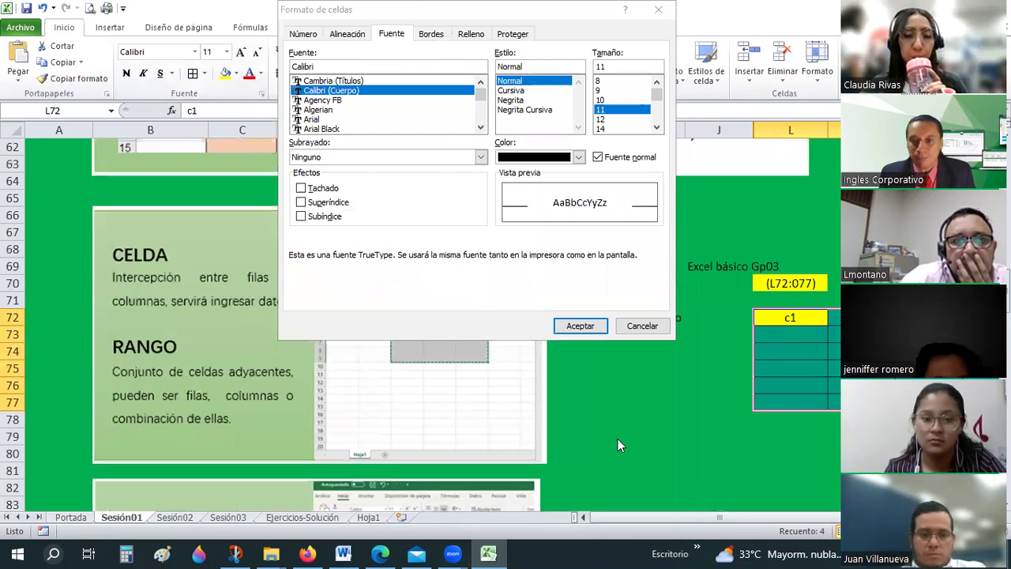
- Reopen Formato de celdas with Ctrl+1, browse the Alineación and Proteger tabs, and close it unchanged
left_click_drag(426, 13, 521, 167)
key("Escape")
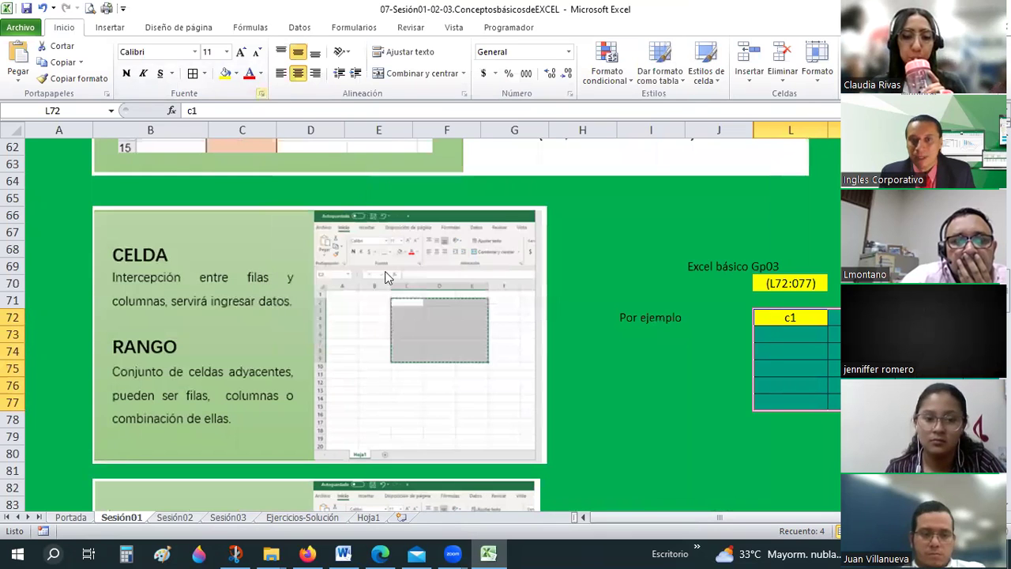
key("ctrl+1")
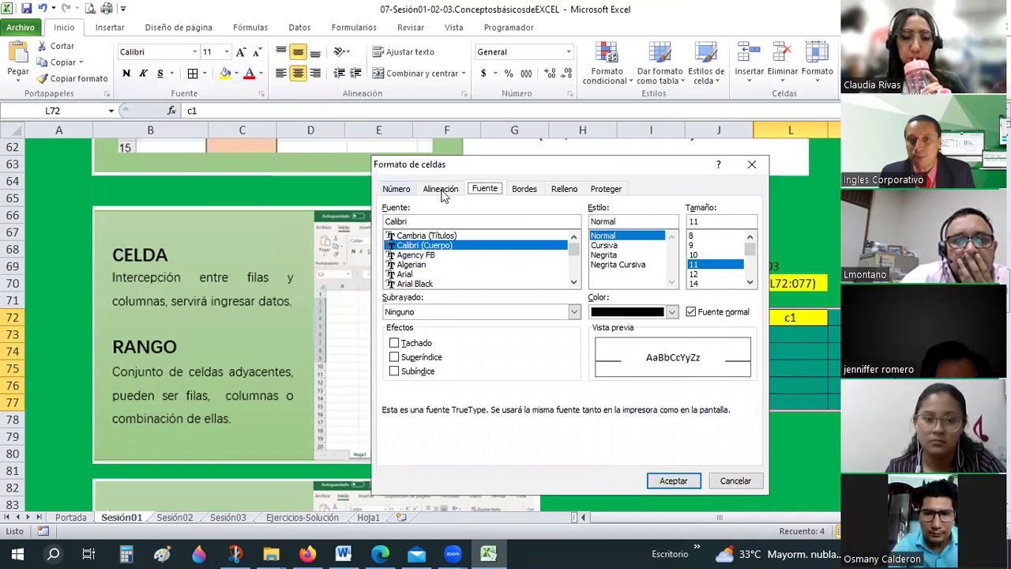
left_click(441, 192)
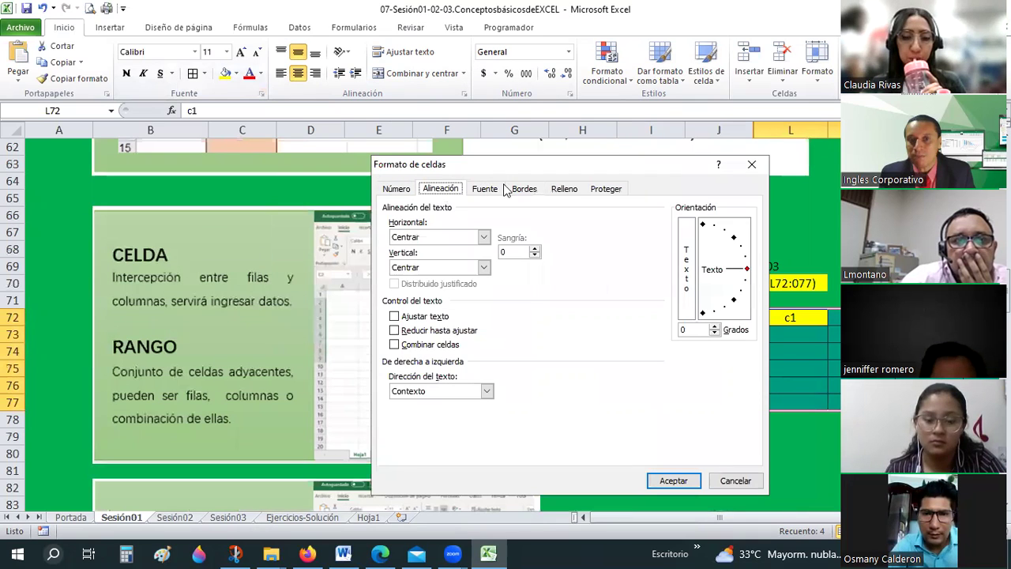
key("ctrl+Tab")
key("ctrl+Tab")
left_click(606, 189)
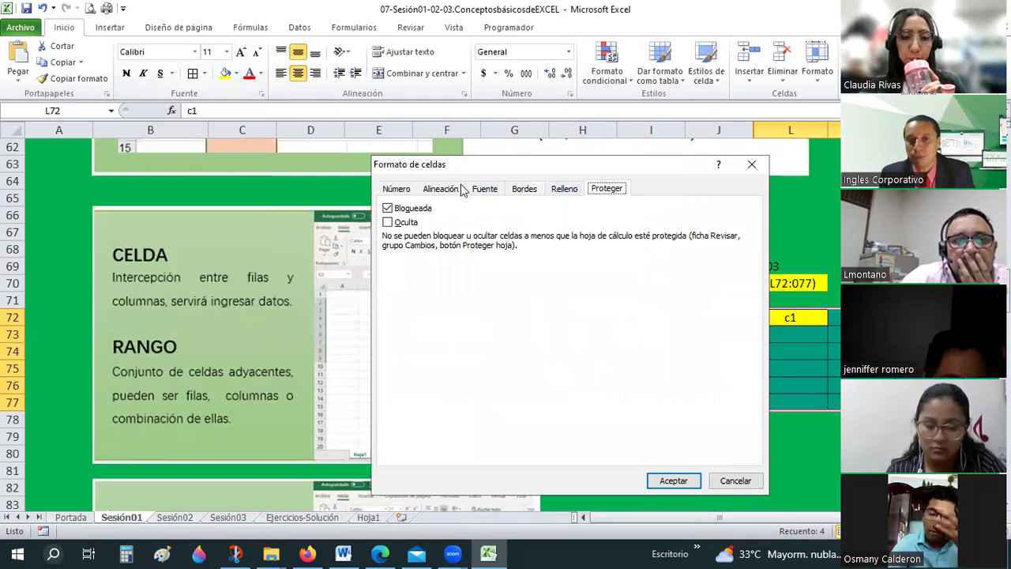
key("ctrl+Tab")
key("ctrl+Tab")
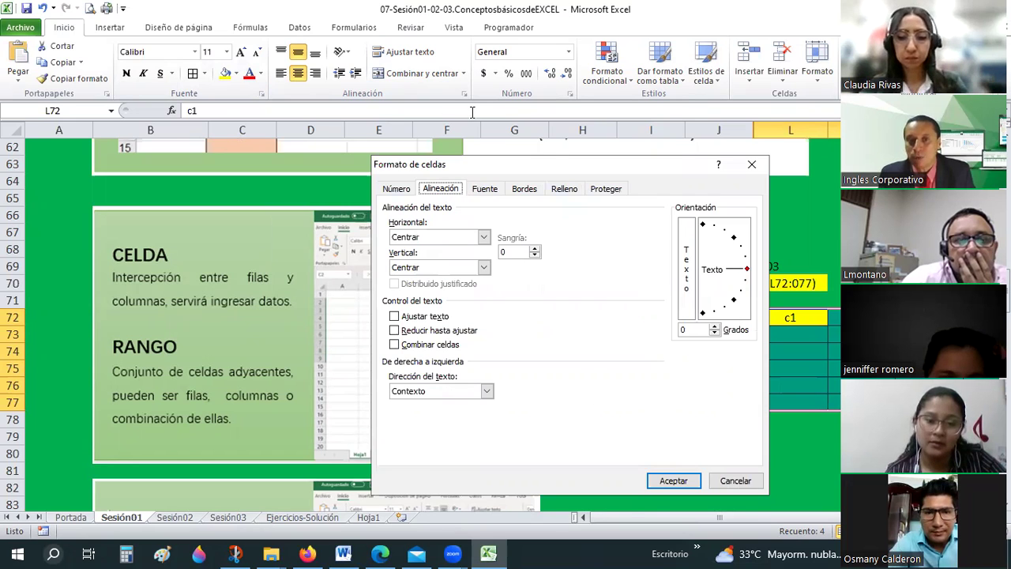
key("Escape")
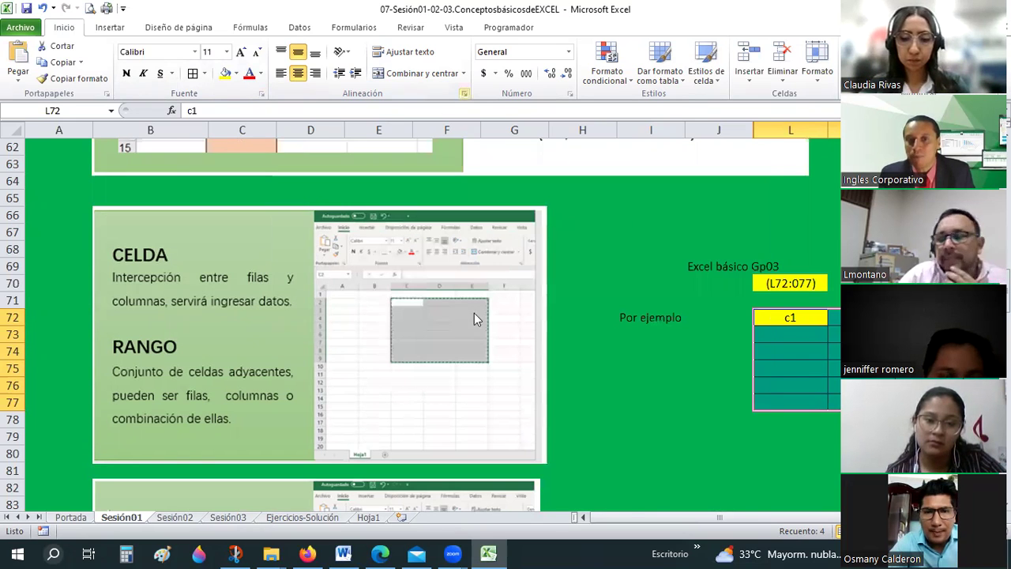
left_click(464, 94)
key("Escape")
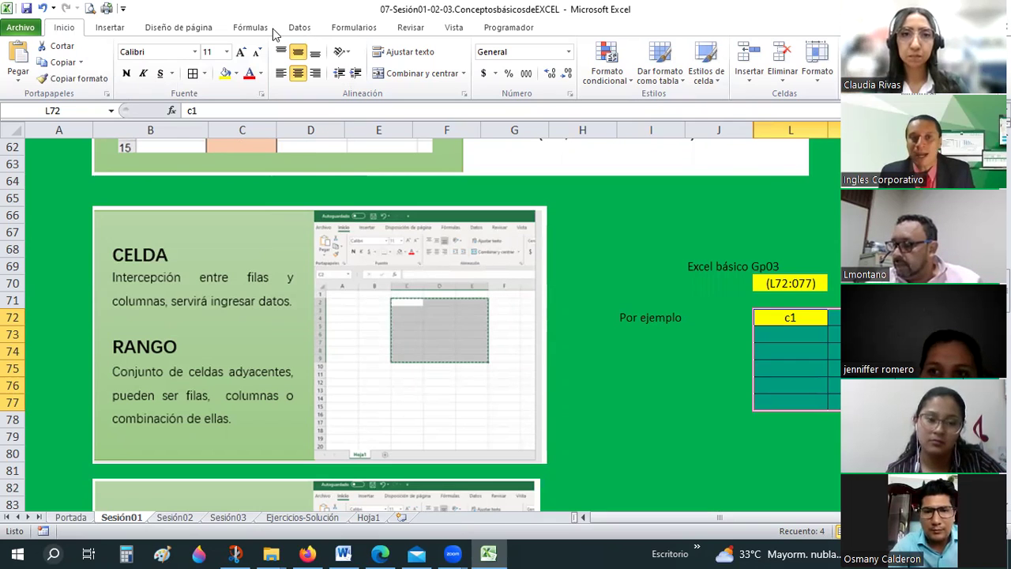
- Apply Centrar and Alinear en el medio to cell I75, then go to Hoja1
left_click(658, 318)
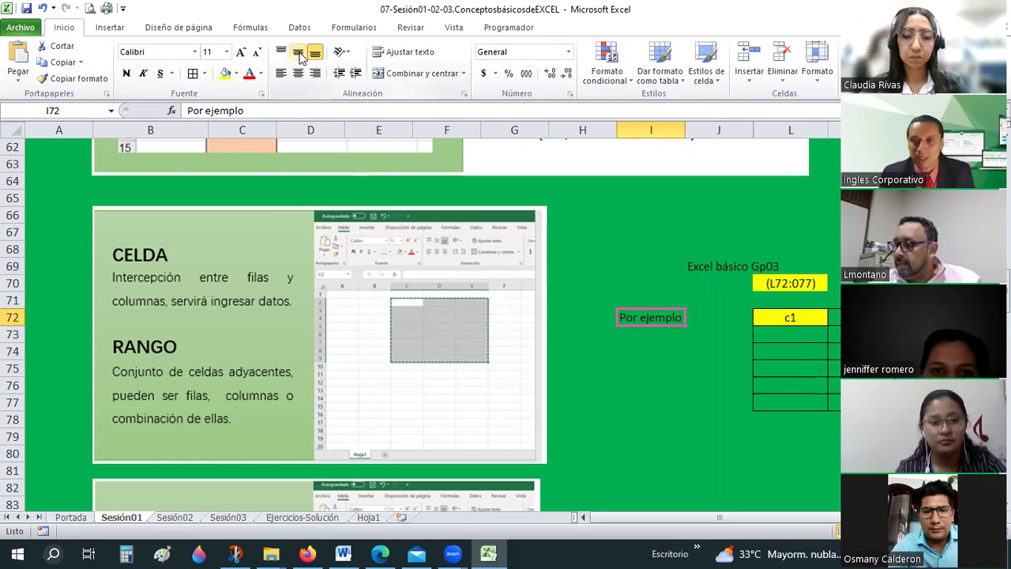
left_click(661, 368)
left_click(303, 73)
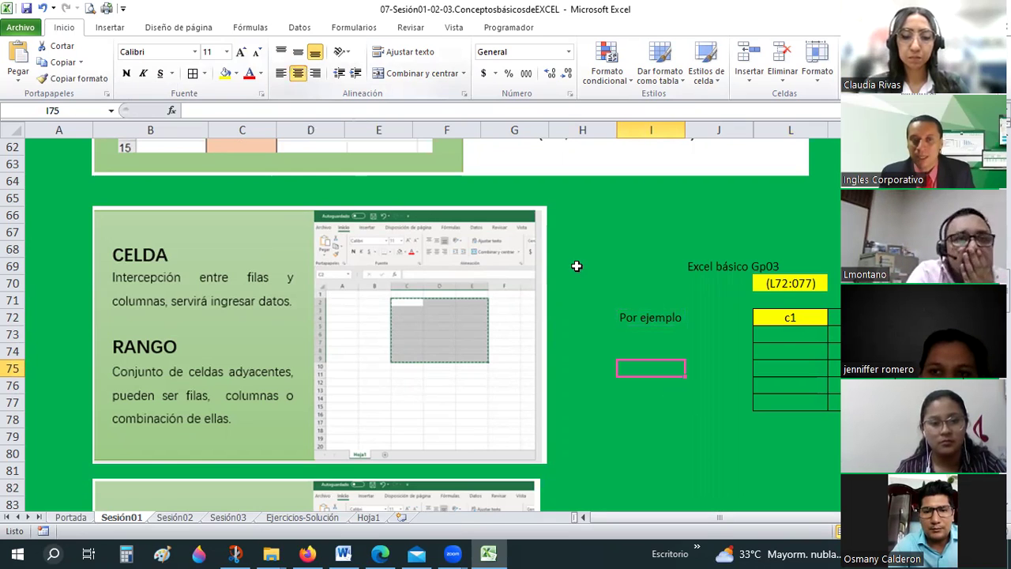
left_click(297, 52)
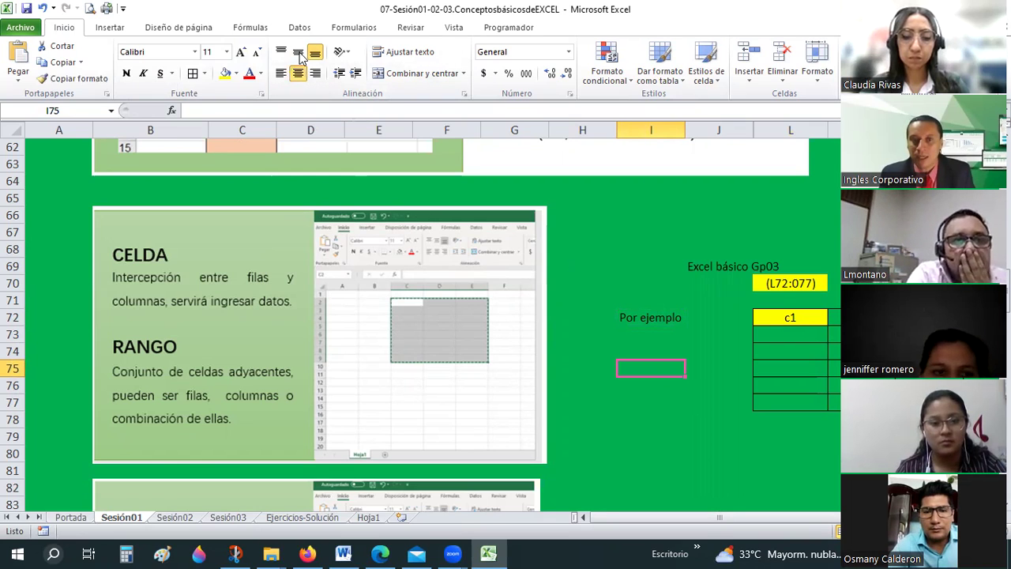
left_click(365, 517)
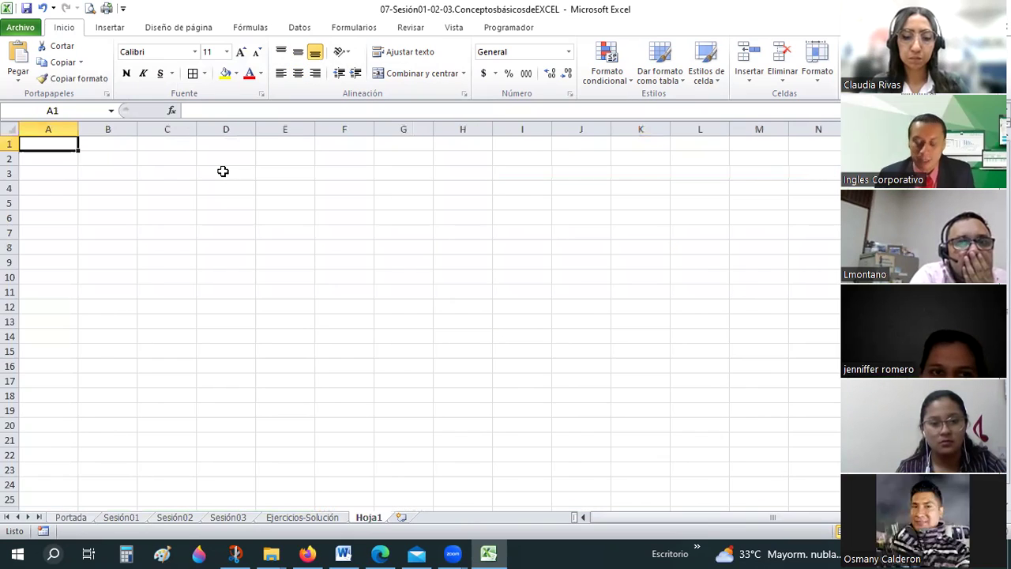
- Enter 'Bievenidos todos a EXCEL Básico' in D3, correcting the accent on Básico
left_click(223, 172)
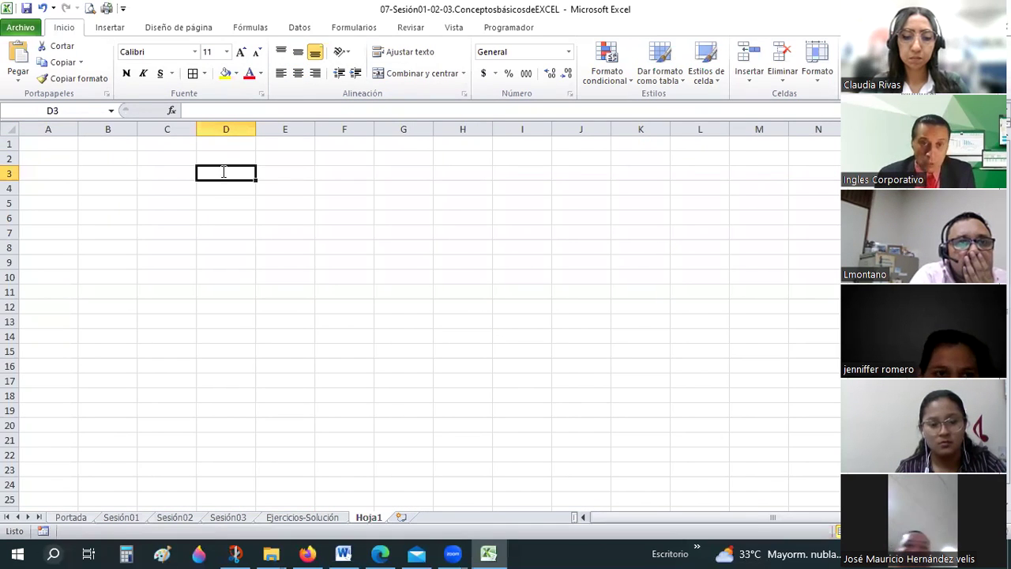
type("Bievenidos todos a EXCEL B")
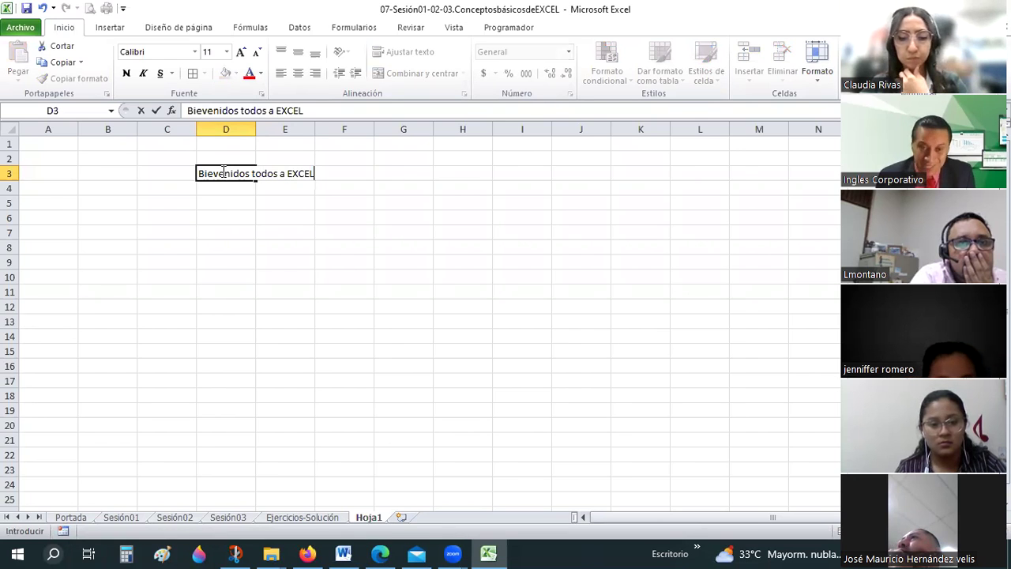
type("àsico")
key("Return")
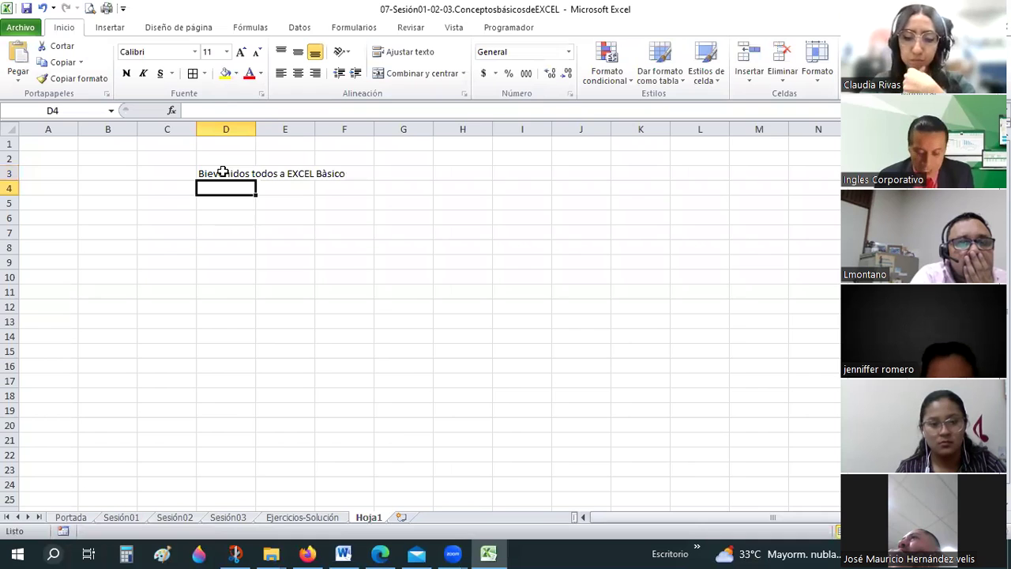
left_click(223, 171)
key("F2")
key("BackSpace")
key("BackSpace")
key("BackSpace")
key("BackSpace")
key("BackSpace")
type("ásico")
key("Return")
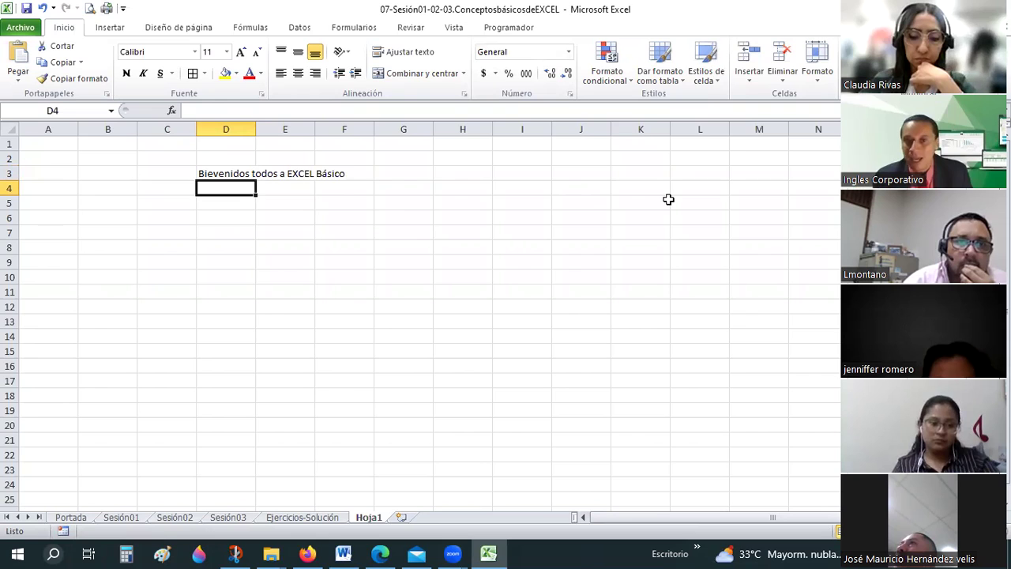
- Select the whole of row 4, then cells K15:L15
left_click_drag(47, 188, 668, 188)
left_click(9, 188)
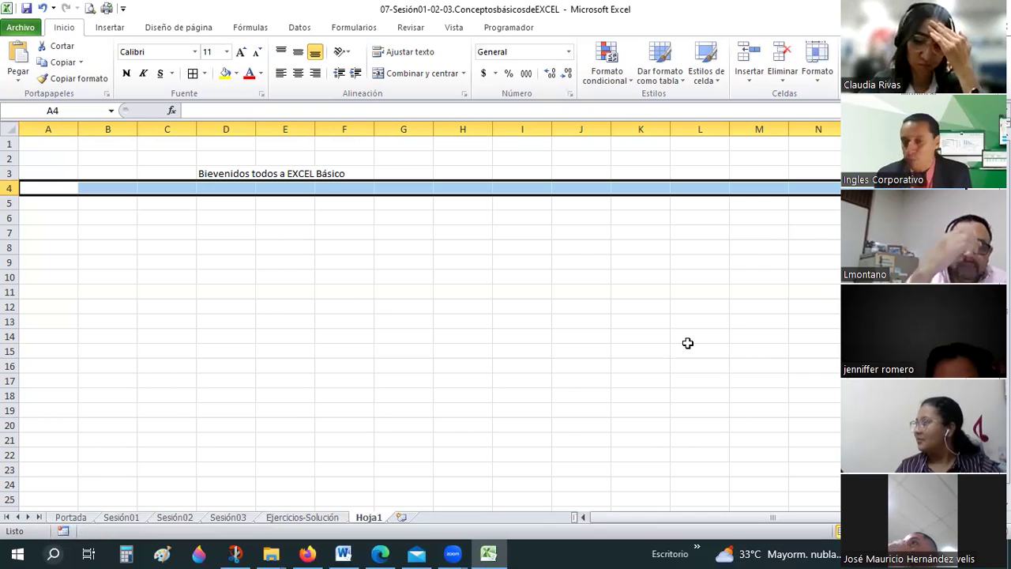
left_click_drag(679, 351, 624, 354)
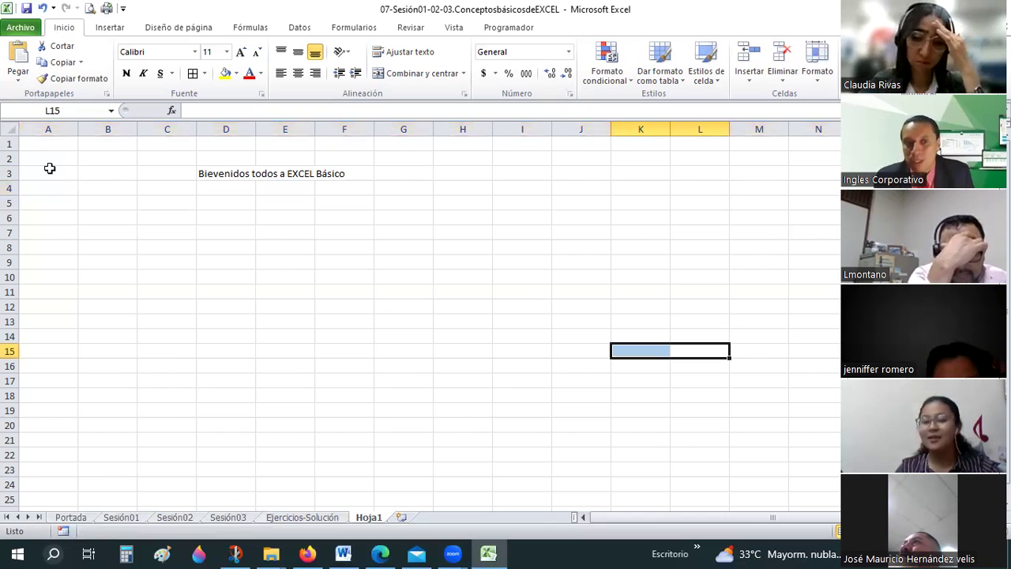
left_click_drag(49, 167, 348, 174)
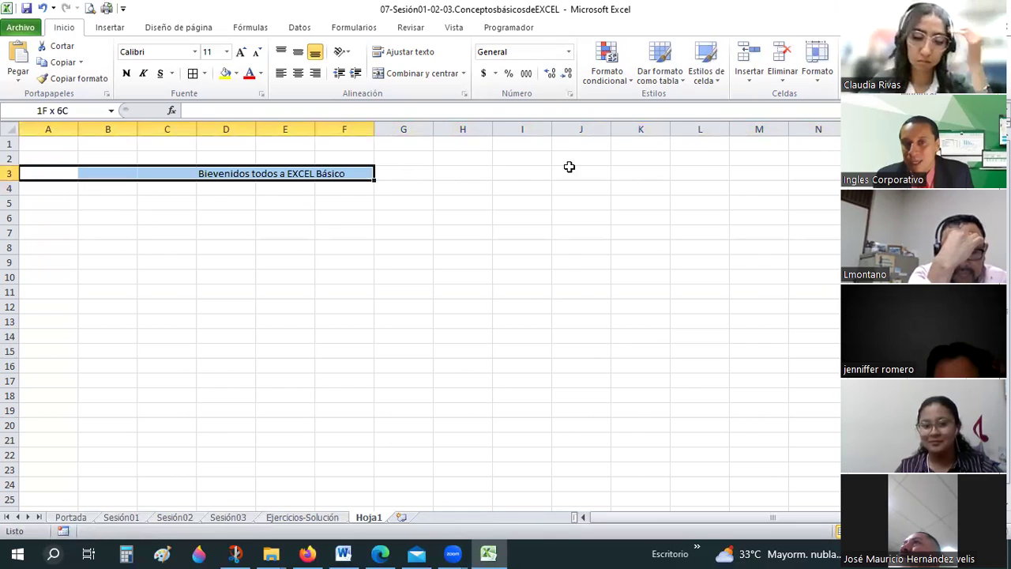
left_click_drag(569, 166, 642, 173)
mouse_move(726, 177)
left_mouse_down()
mouse_move(659, 175)
mouse_move(932, 174)
left_mouse_up()
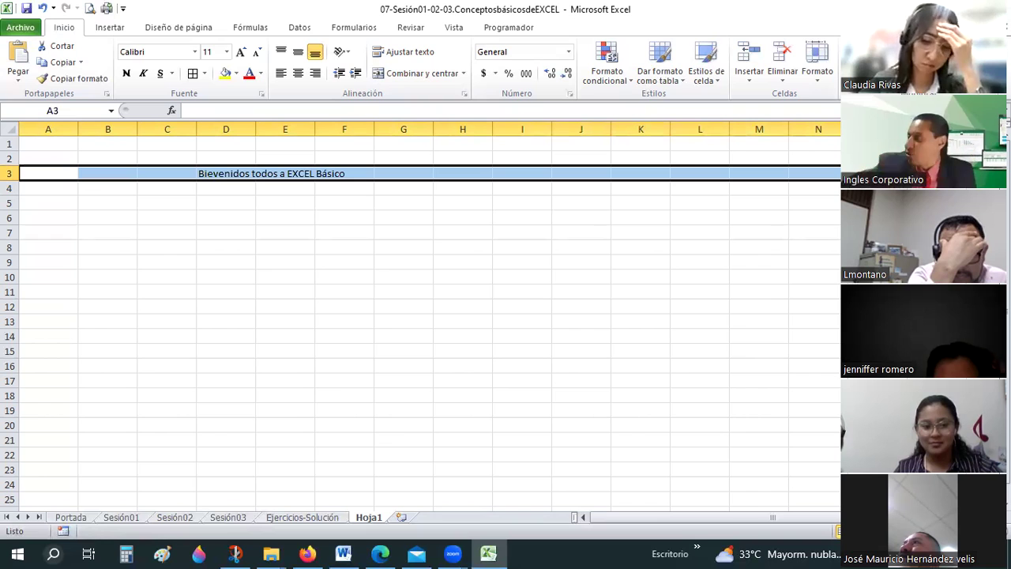
left_click(518, 317)
left_click(297, 54)
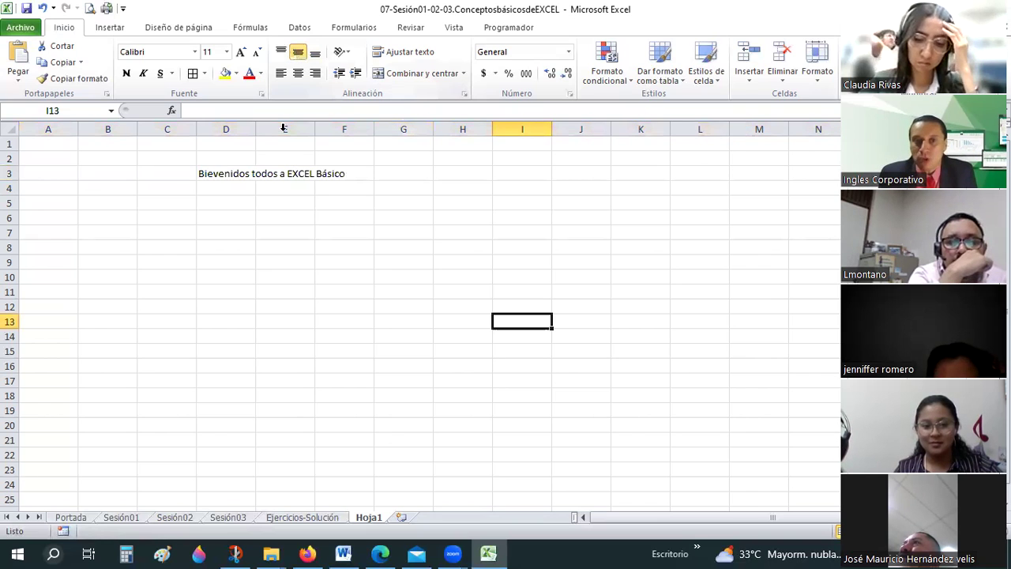
left_click(284, 218)
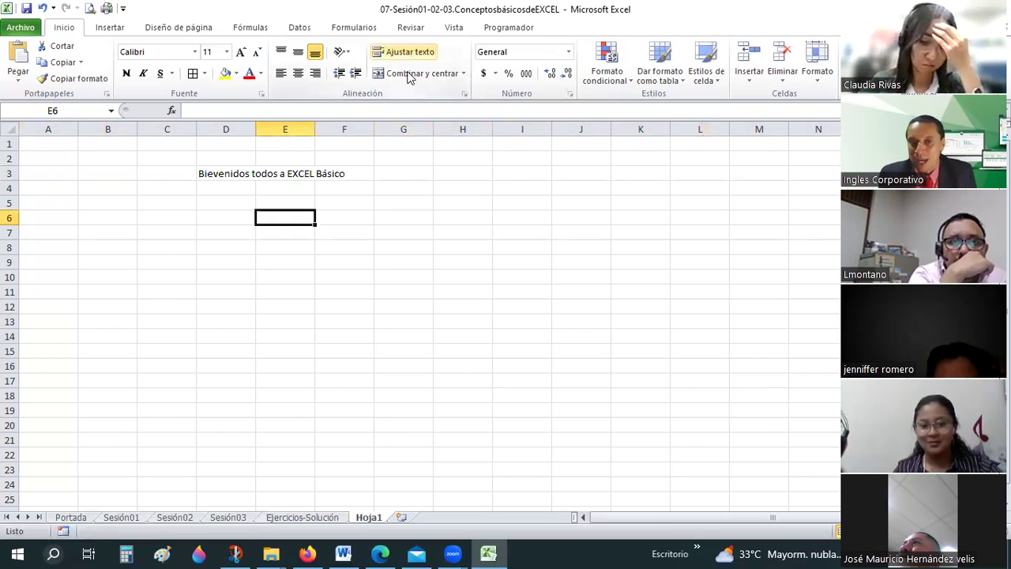
left_click(229, 171)
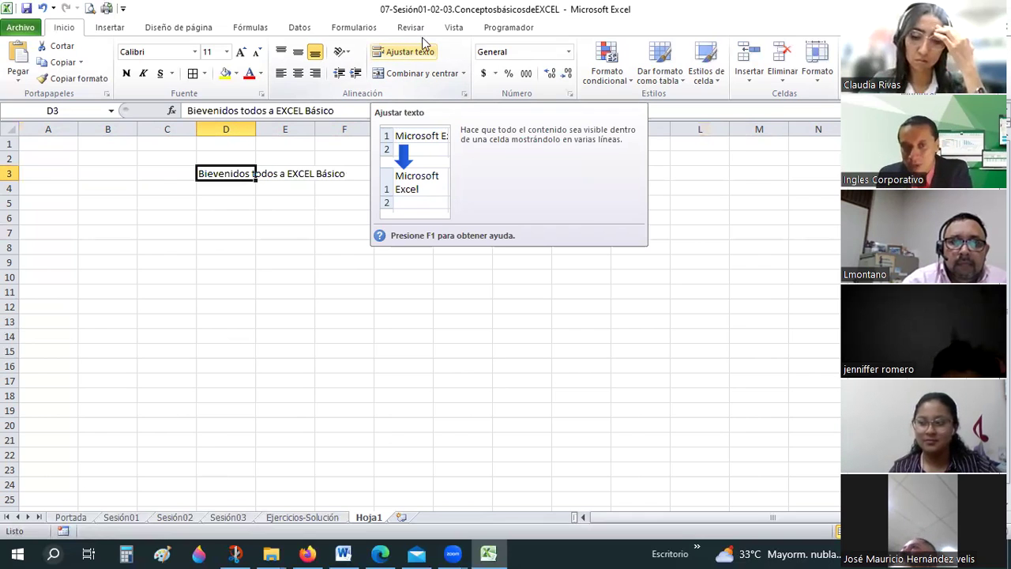
- Try wrapping the D3 title, undo it, widen column D, and centre the title both ways
left_click(408, 50)
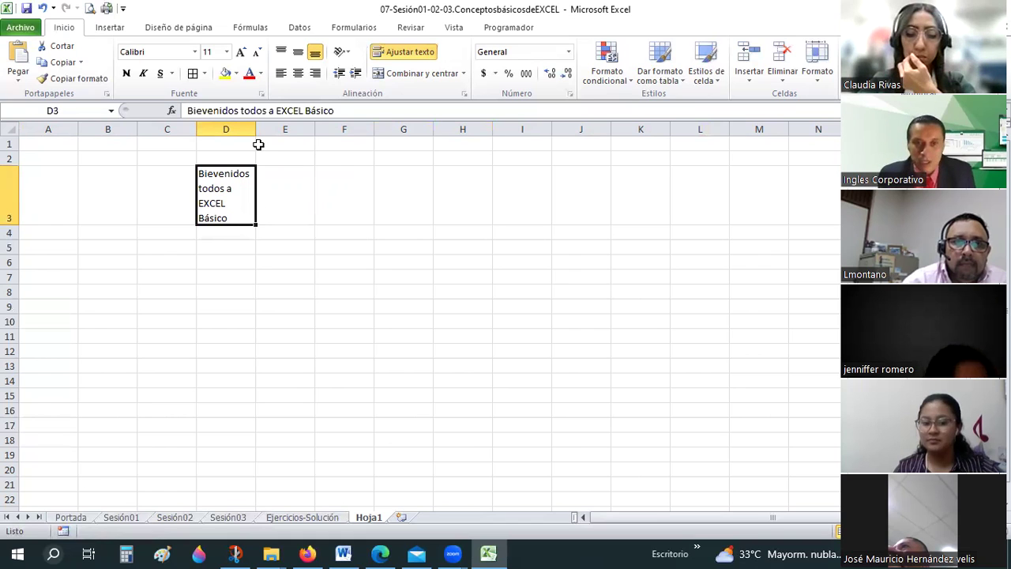
key("ctrl+z")
left_click_drag(255, 129, 371, 129)
key("Down")
key("Down")
key("Down")
left_click(280, 173)
left_click(298, 52)
left_click(298, 73)
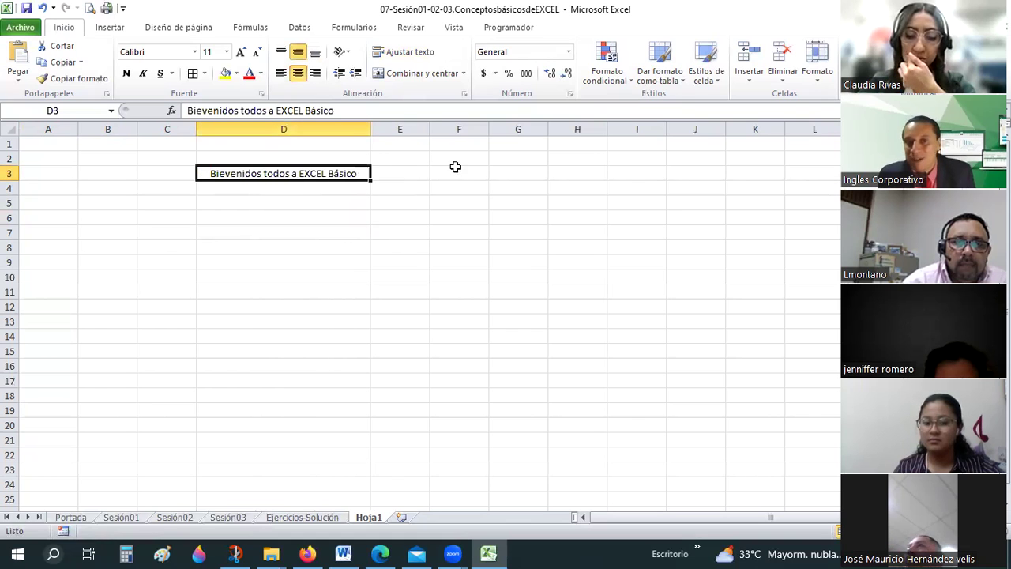
key("Right")
- Wrap the D3 text, narrow column D, and make row 3 taller to fit
left_click(637, 179)
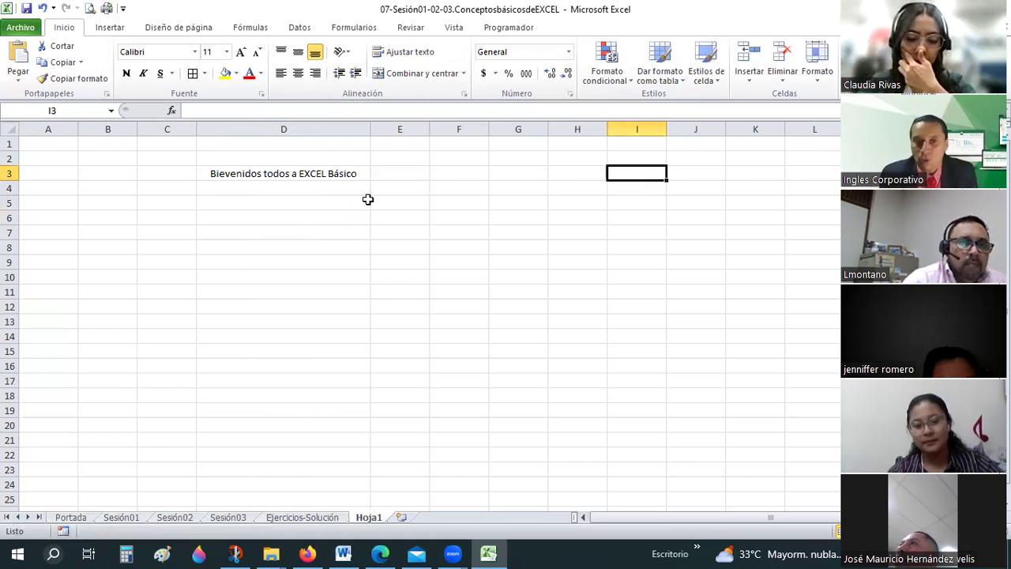
key("ctrl+Left")
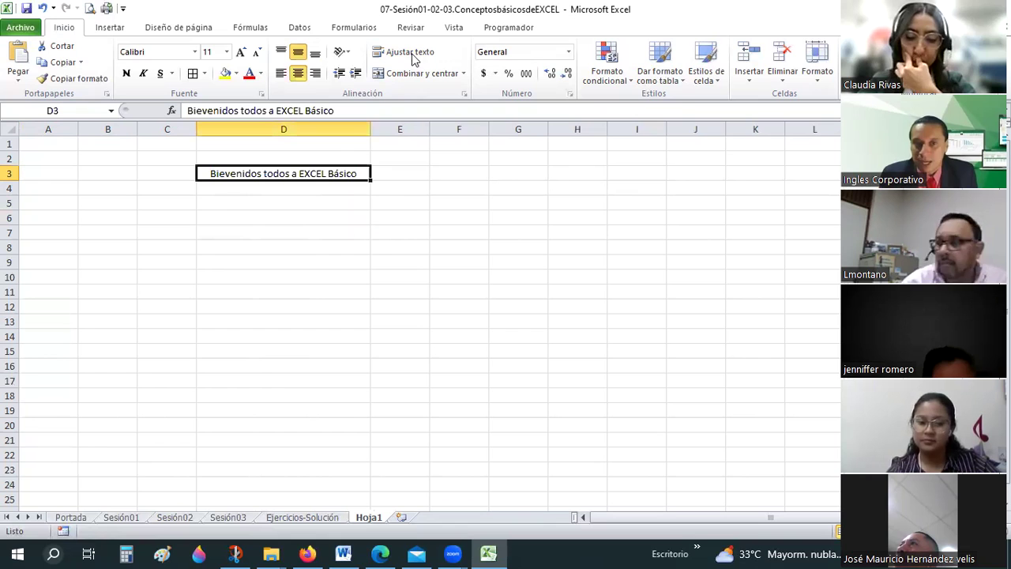
left_click(411, 53)
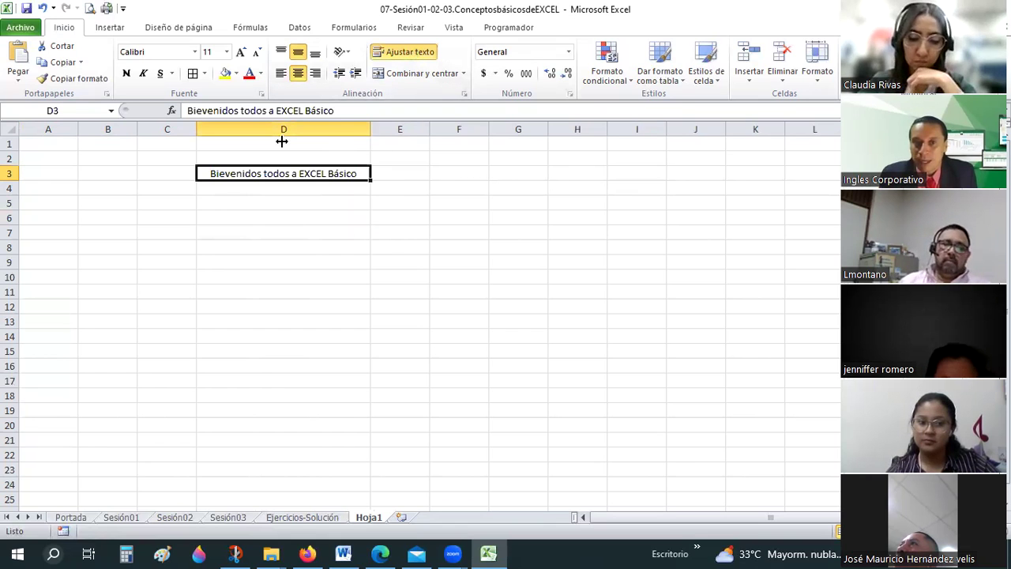
left_click_drag(370, 131, 374, 150)
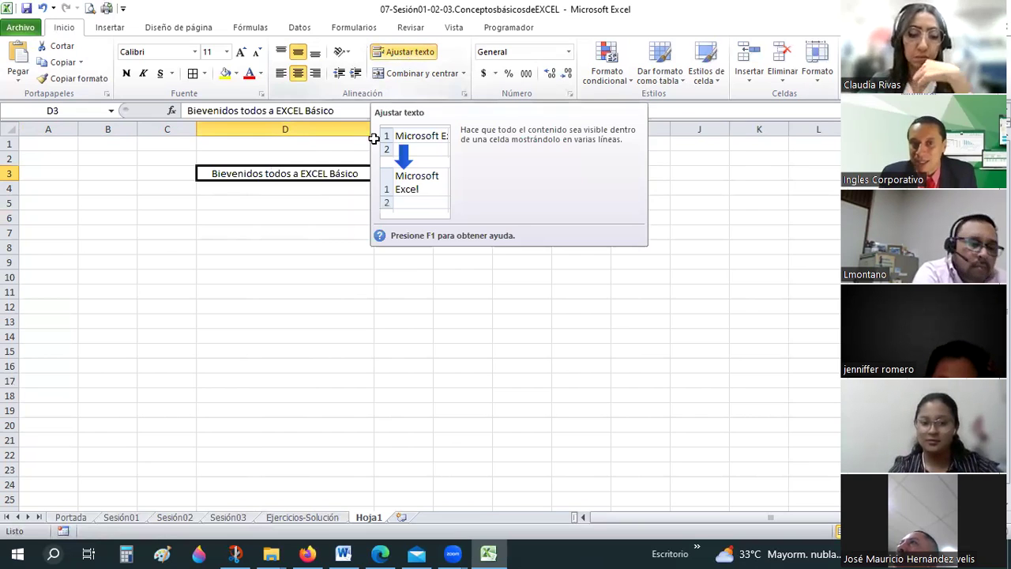
left_click_drag(282, 146, 267, 151)
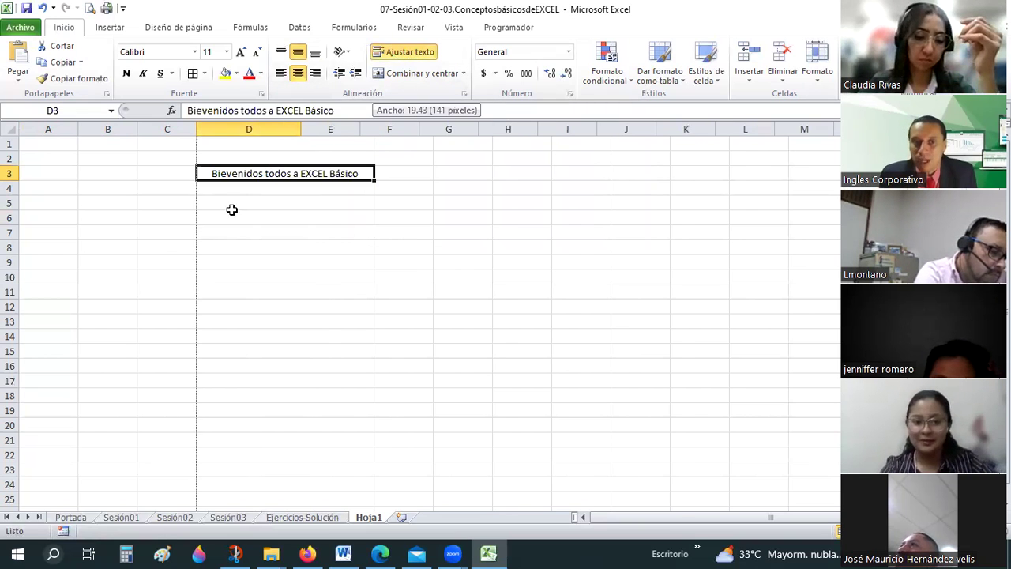
left_click_drag(16, 180, 17, 211)
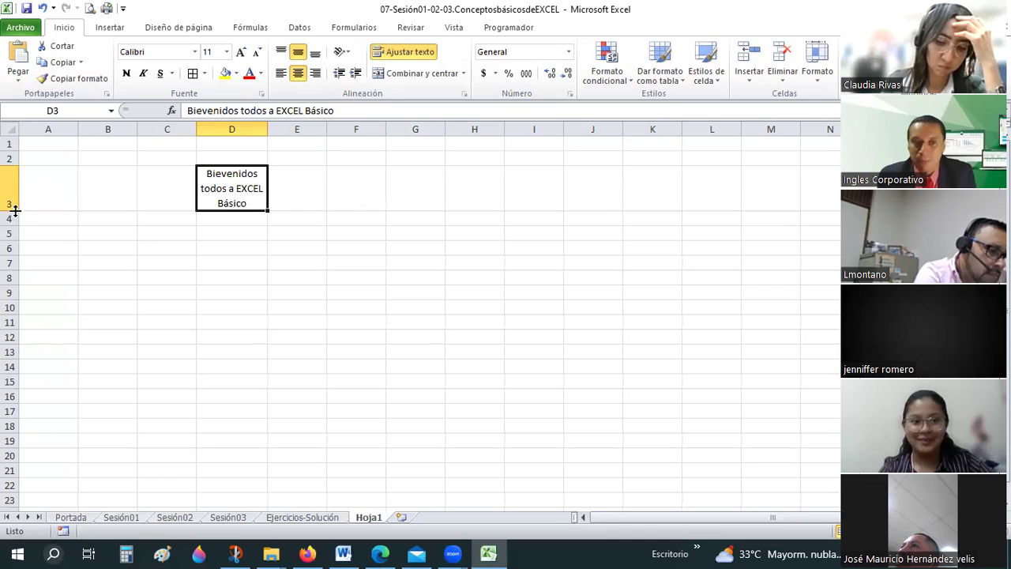
- Make row 3 taller and try each alignment option on D3, ending vertically centred
left_click_drag(6, 211, 6, 241)
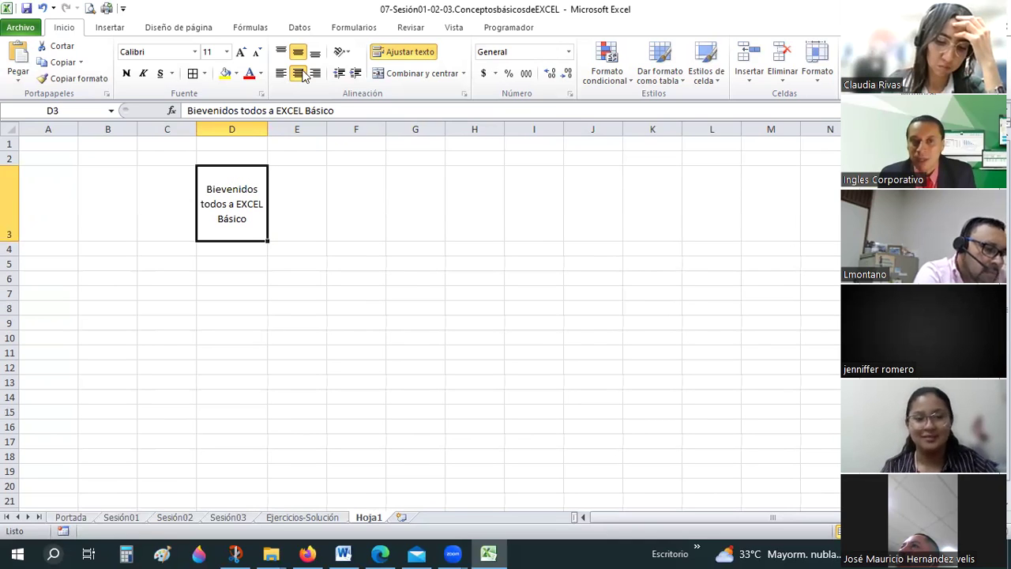
left_click(315, 73)
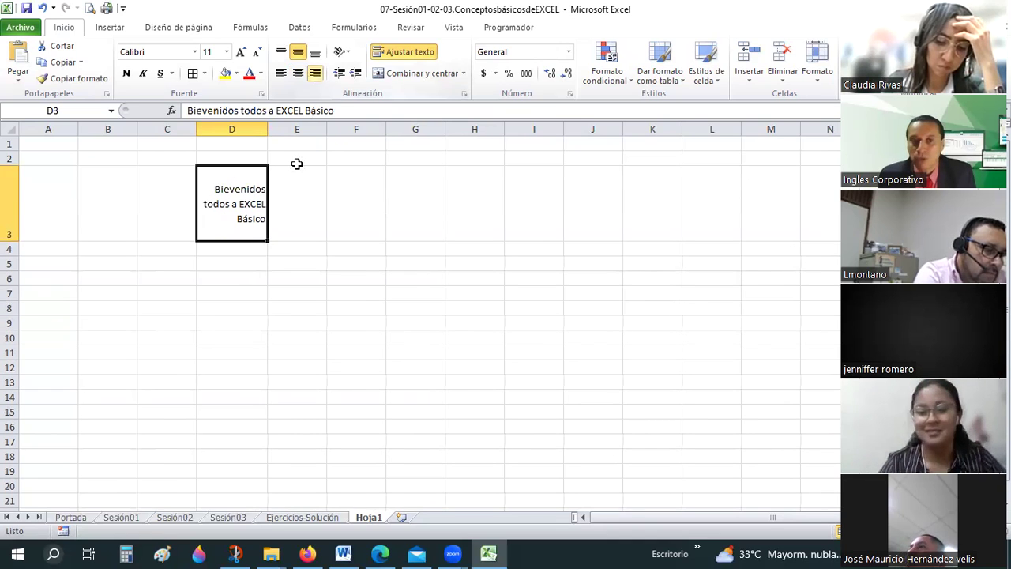
left_click(280, 74)
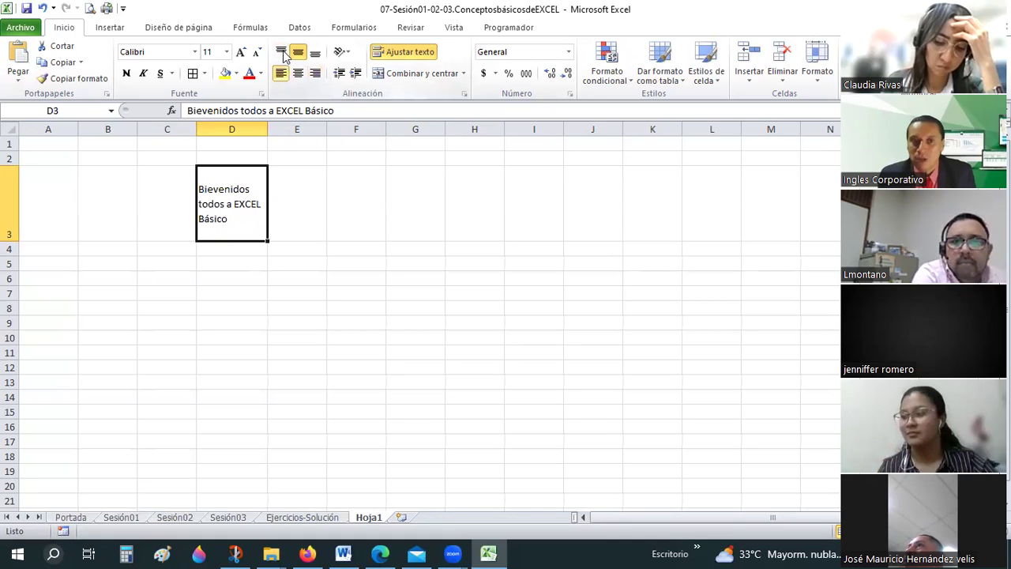
left_click(281, 52)
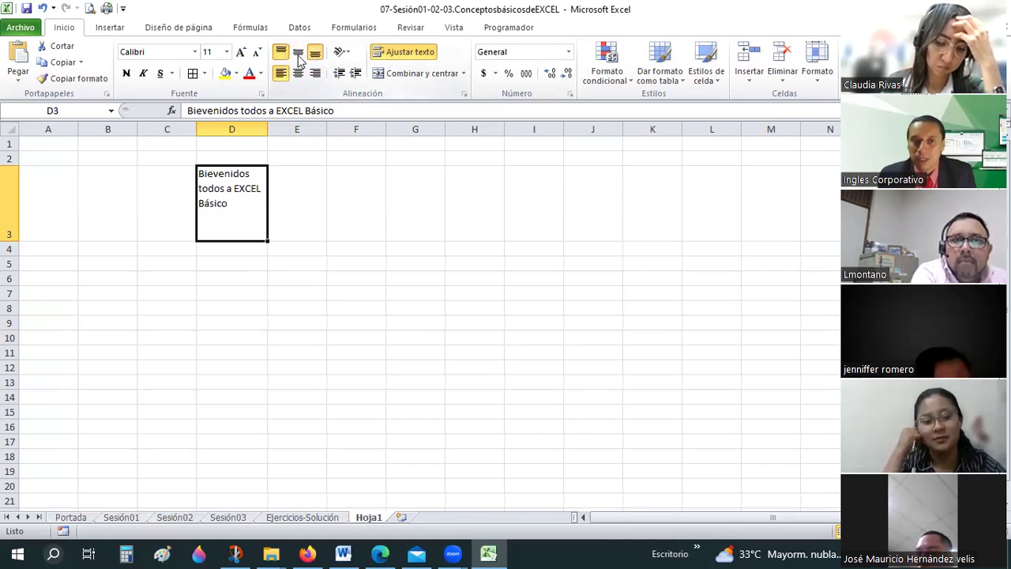
left_click(315, 51)
left_click(297, 73)
left_click(297, 51)
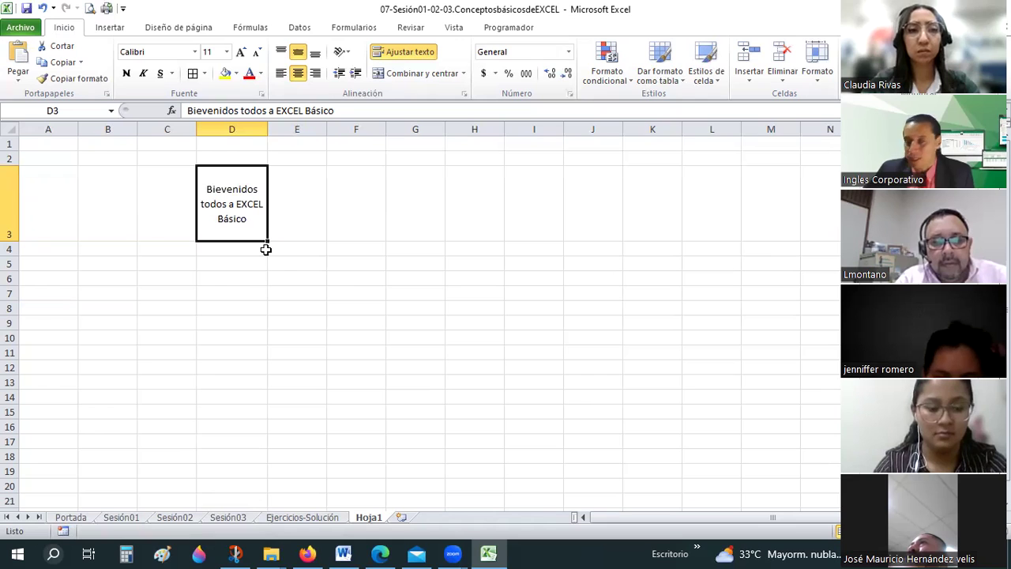
- Narrow column D so the text wraps to three lines and make row 3 much taller
mouse_move(309, 129)
left_mouse_down()
mouse_move(402, 139)
mouse_move(405, 130)
left_mouse_up()
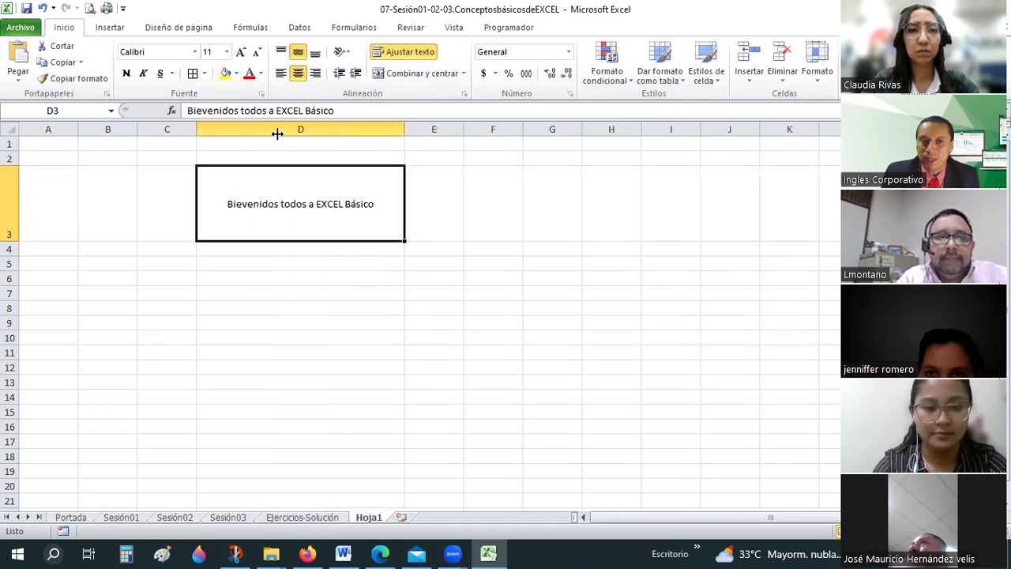
left_click_drag(277, 133, 279, 133)
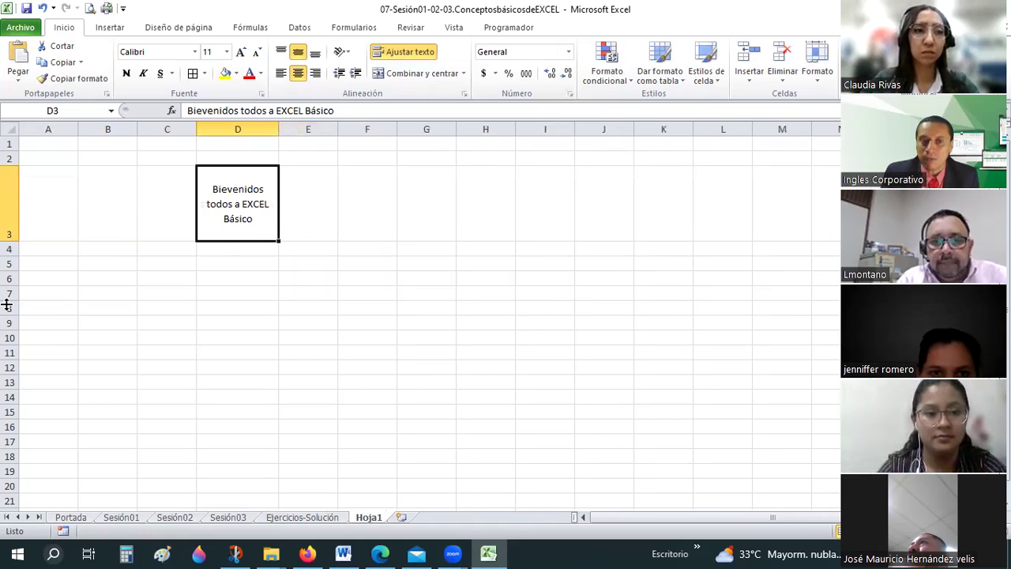
left_click_drag(6, 305, 6, 305)
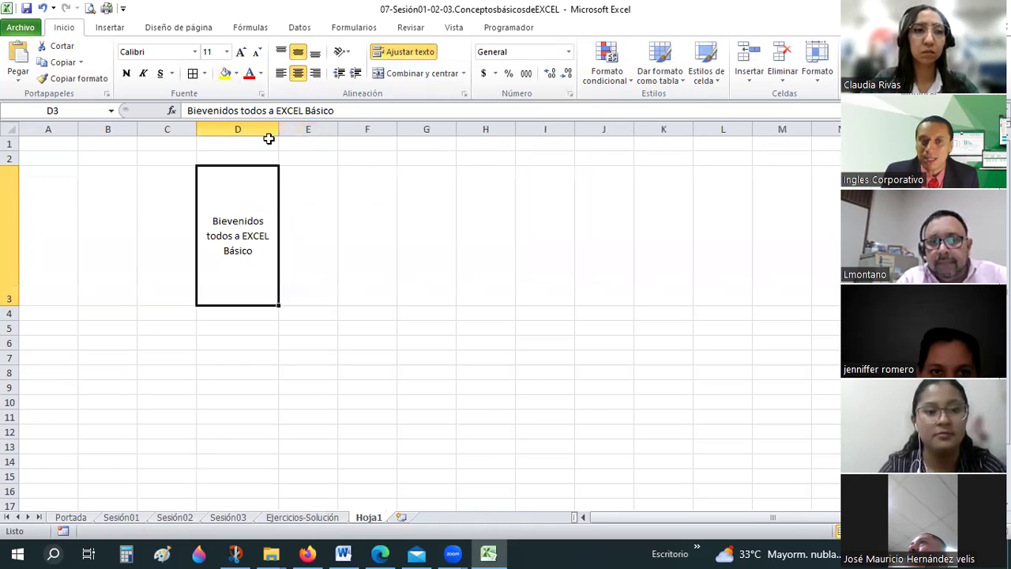
left_click(280, 52)
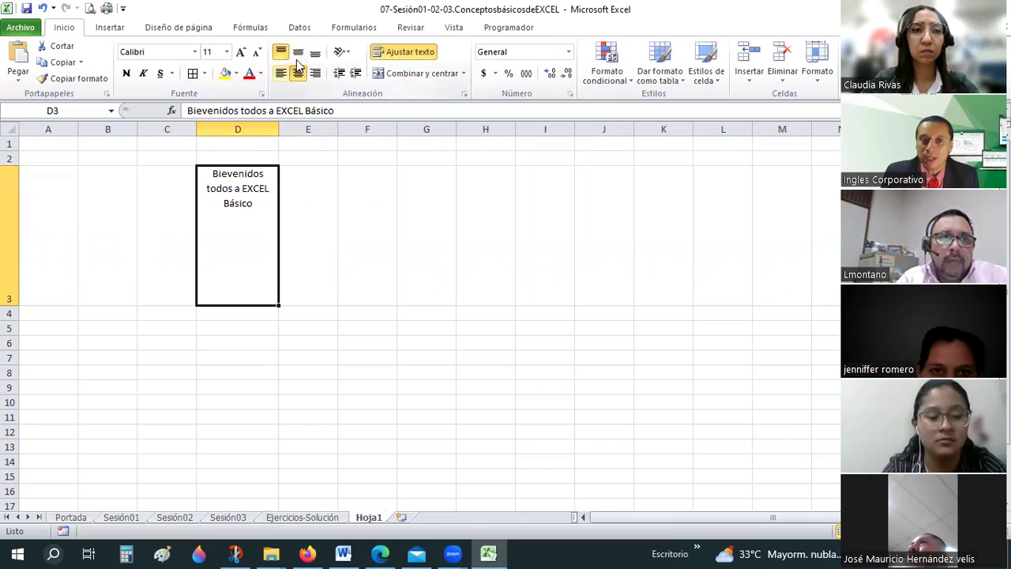
left_click(298, 53)
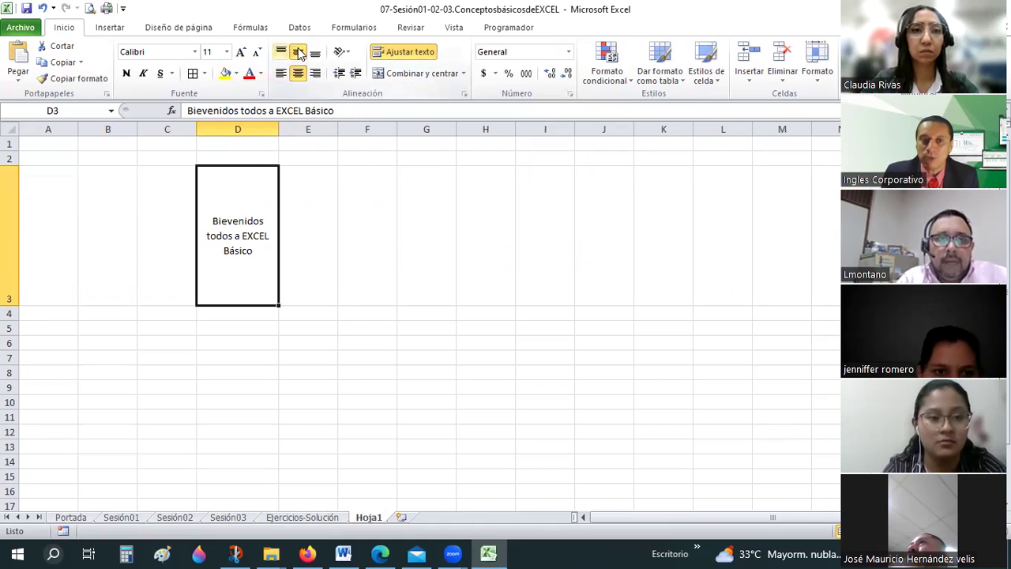
key("ctrl+z")
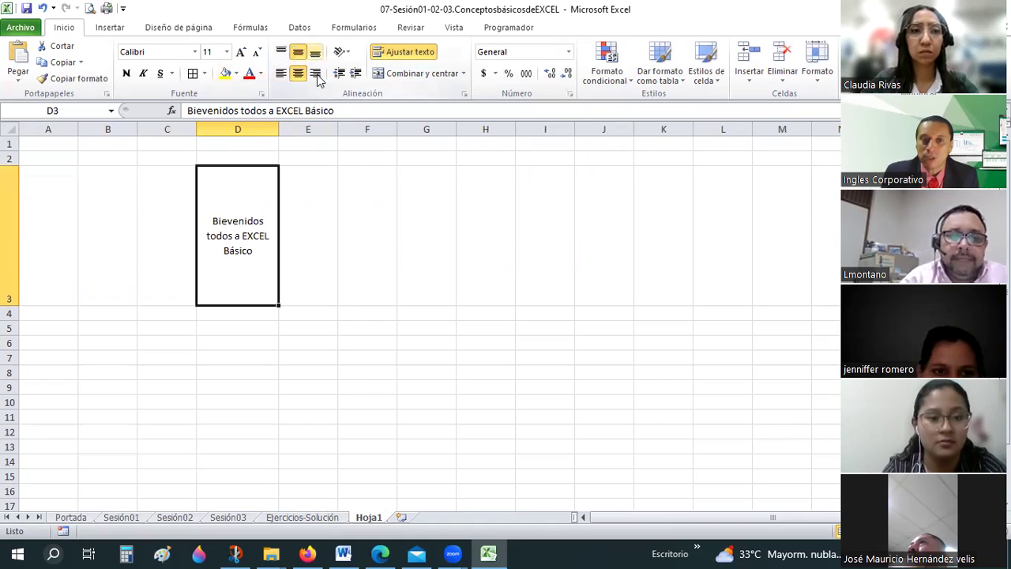
- Centre the D3 text horizontally and middle-align it with Alt+H, A, M
left_click(315, 52)
left_click(315, 72)
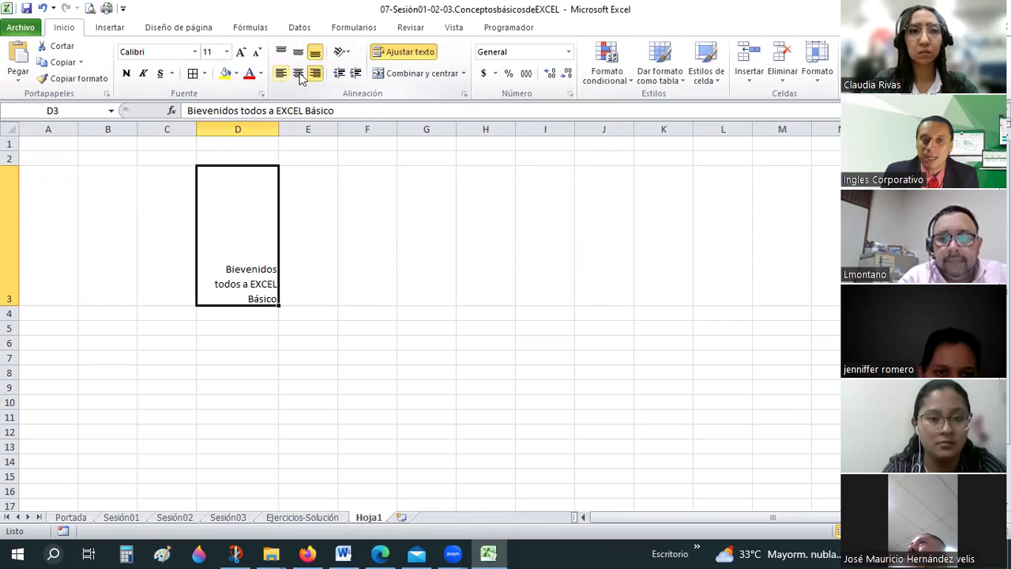
left_click(280, 72)
left_click(298, 72)
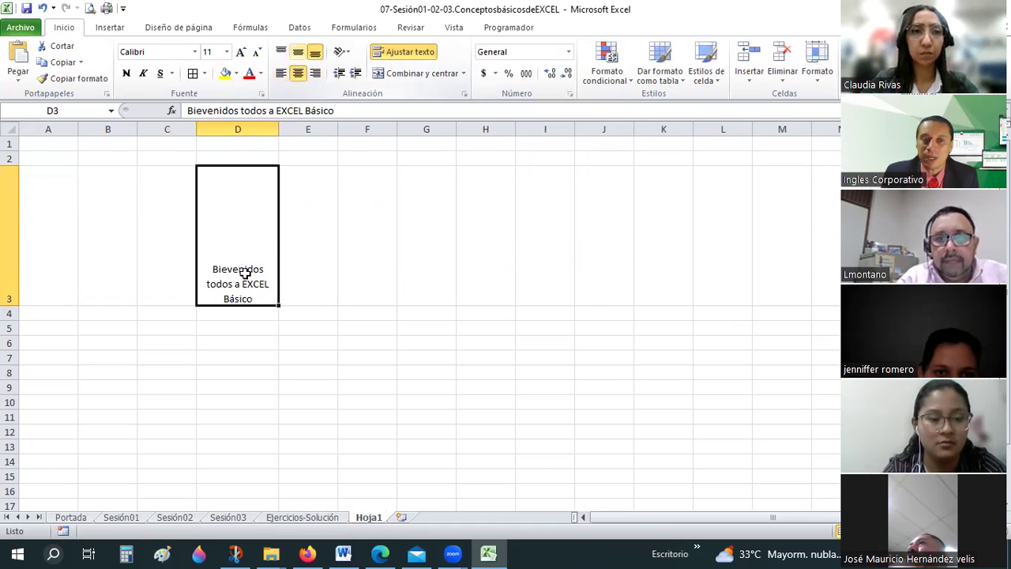
key("alt+h")
key("a")
key("m")
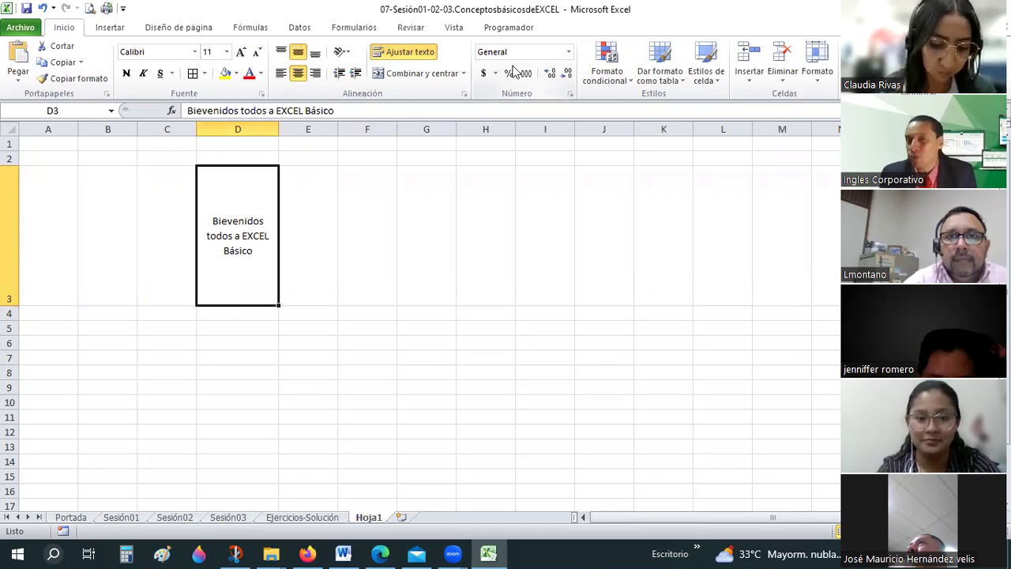
left_click(569, 52)
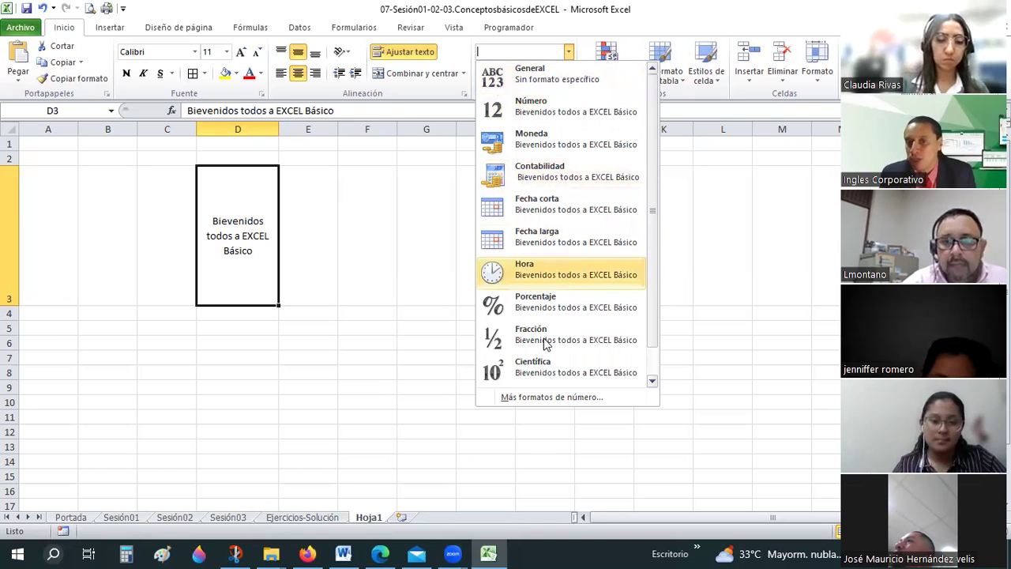
scroll(544, 344, "down", 1)
scroll(551, 207, "up", 1)
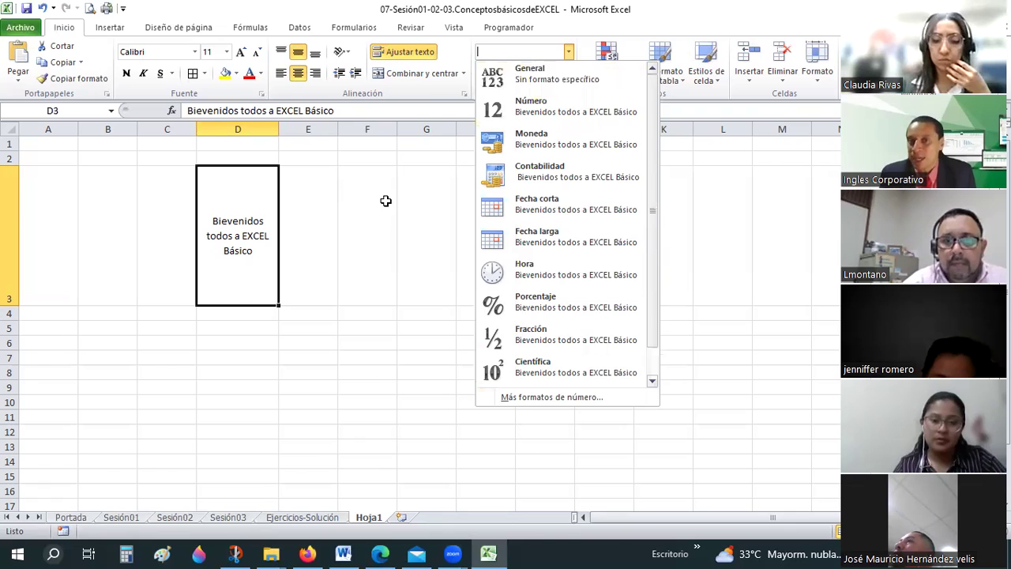
left_click(386, 201)
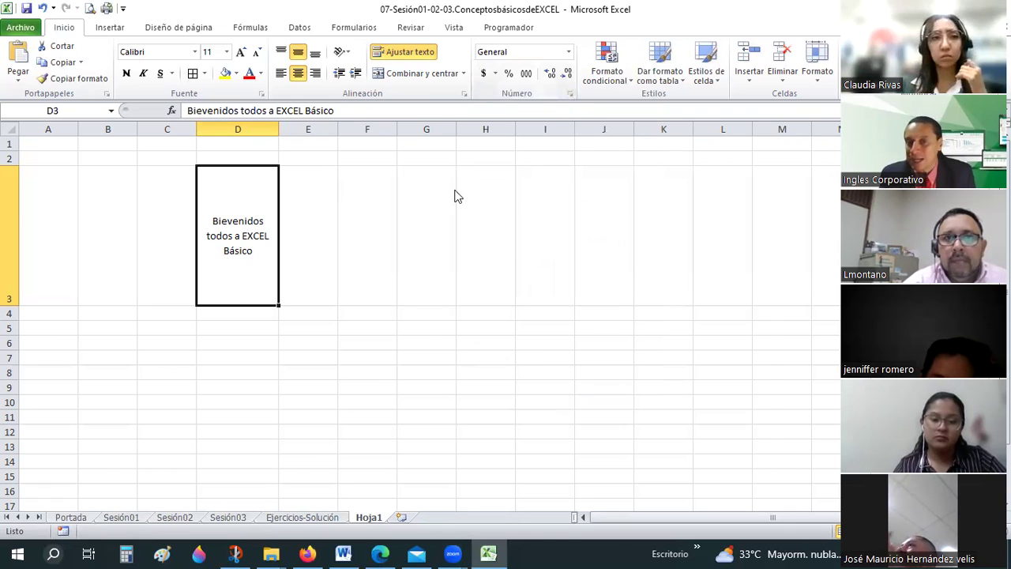
key("ctrl+1")
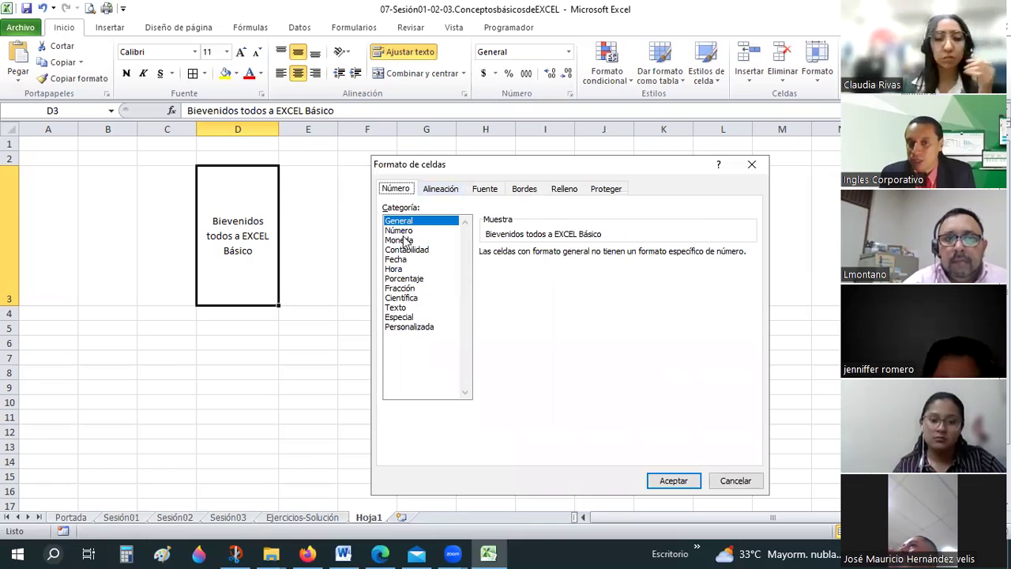
left_click(402, 259)
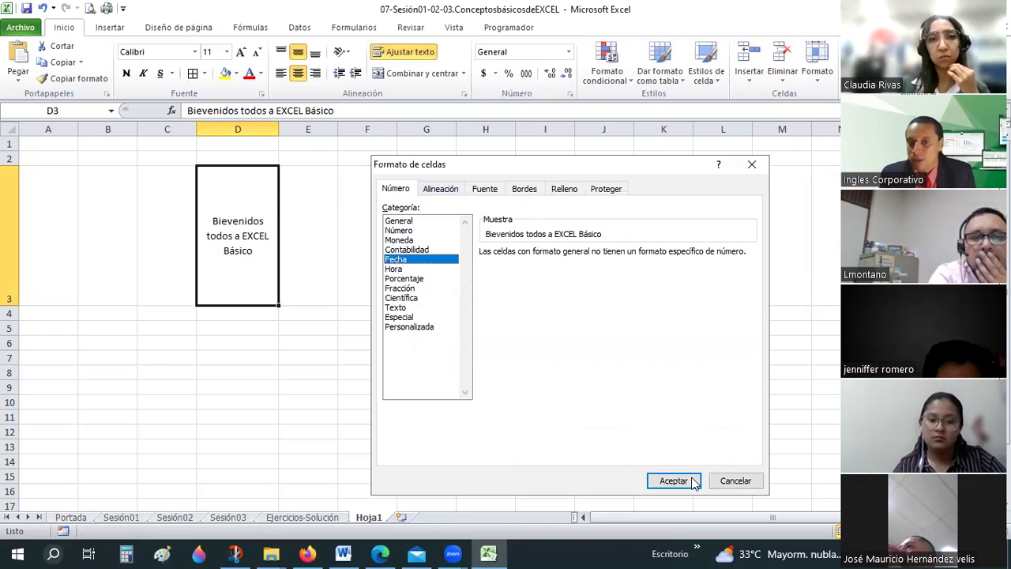
key("Down")
key("Down")
key("Return")
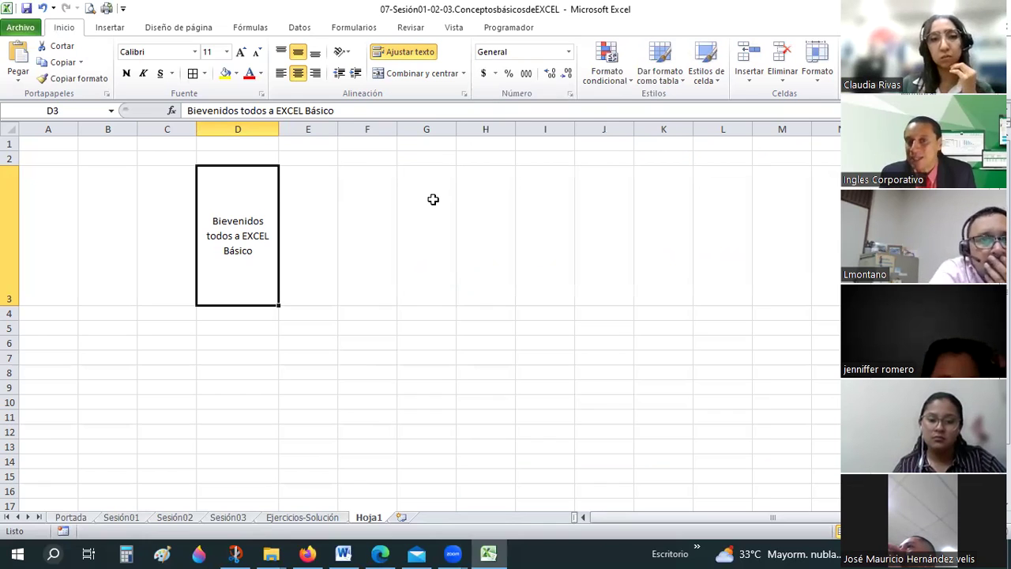
left_click(433, 199)
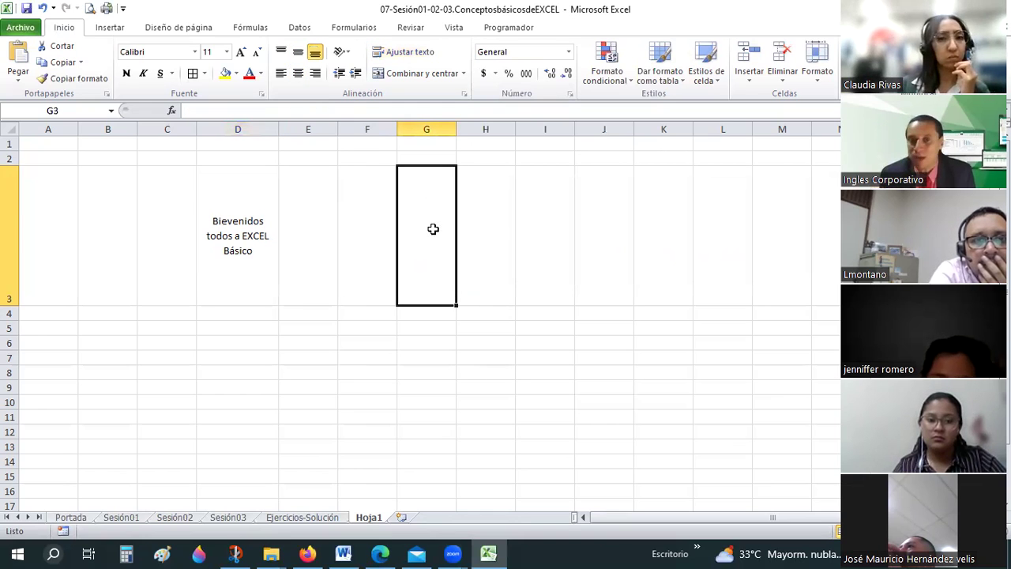
- Open the Format Cells settings for G3 and close them without changes
right_click(435, 229)
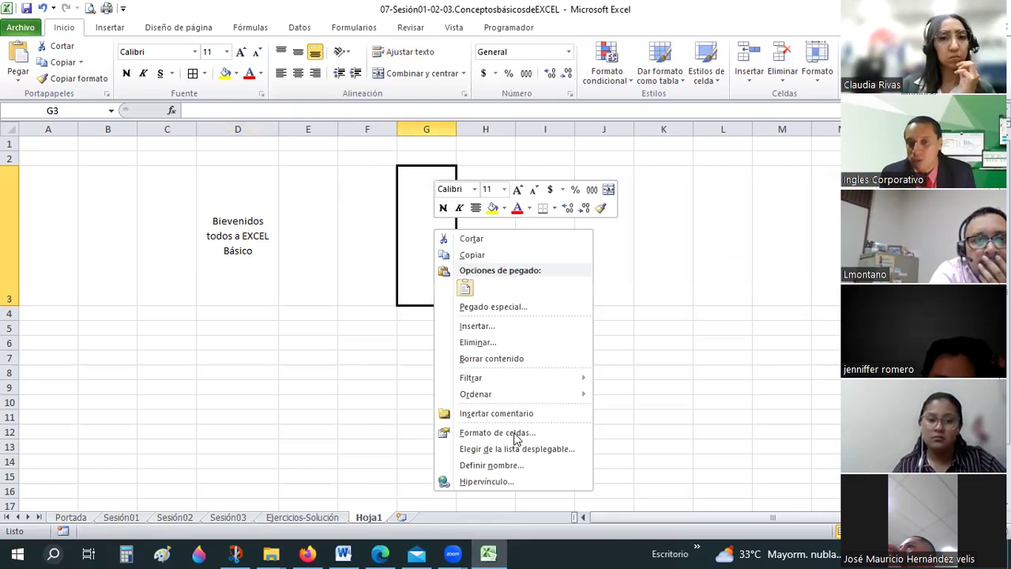
left_click(515, 437)
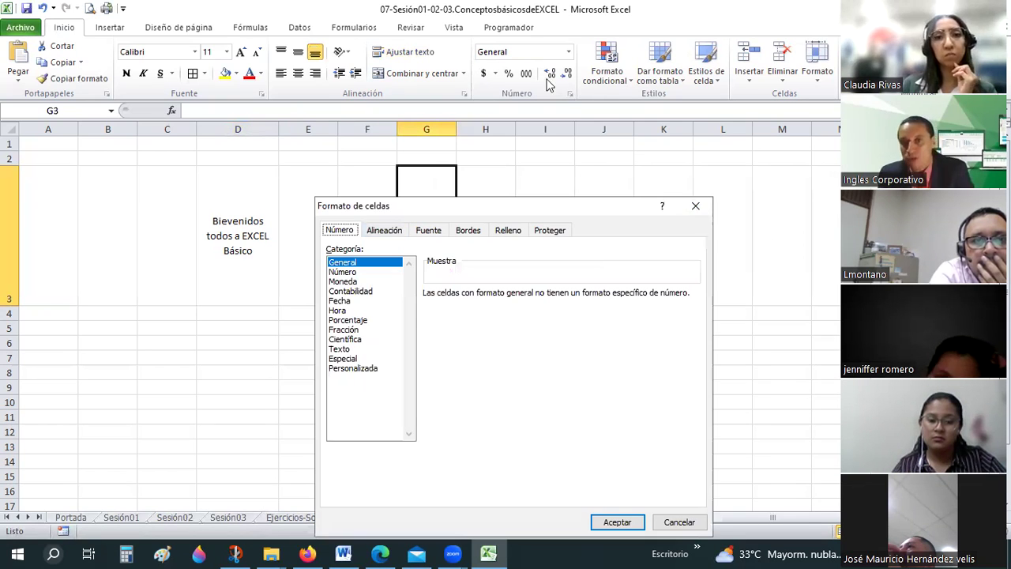
left_click(695, 206)
- Browse the number format list between Fecha corta and Fecha larga, close it, and select G5
left_click(568, 52)
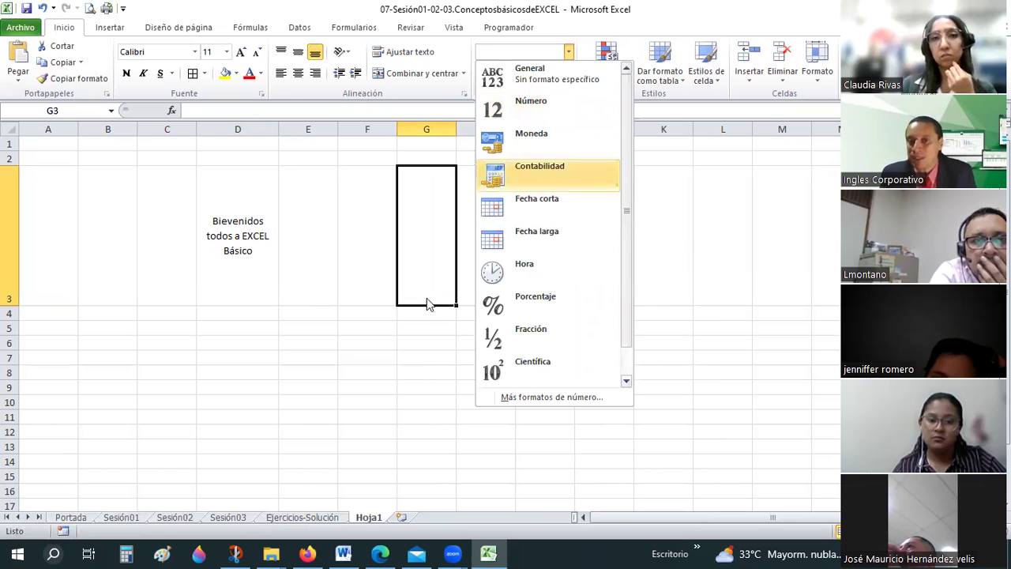
key("Down")
key("Down")
key("Down")
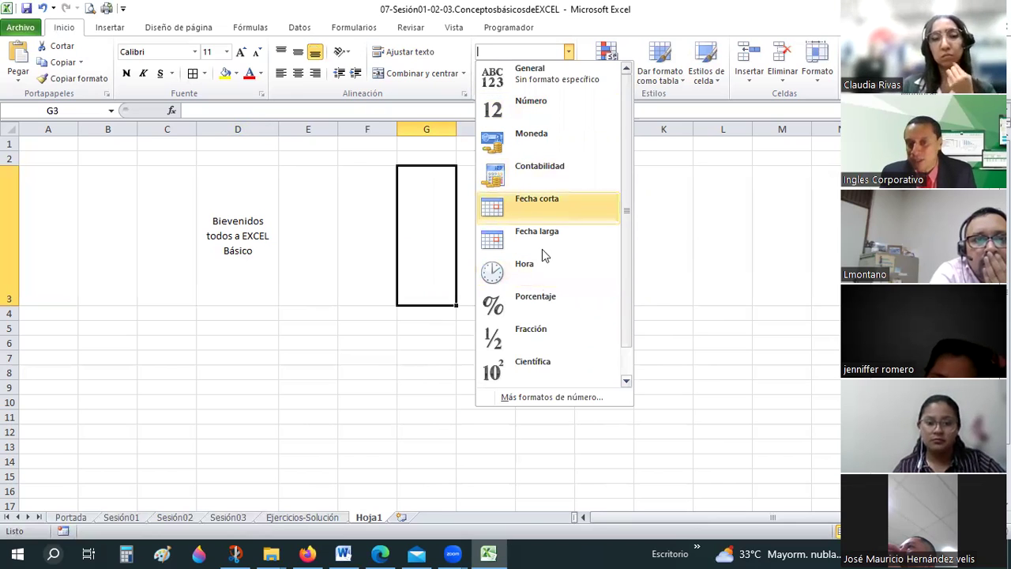
key("Down")
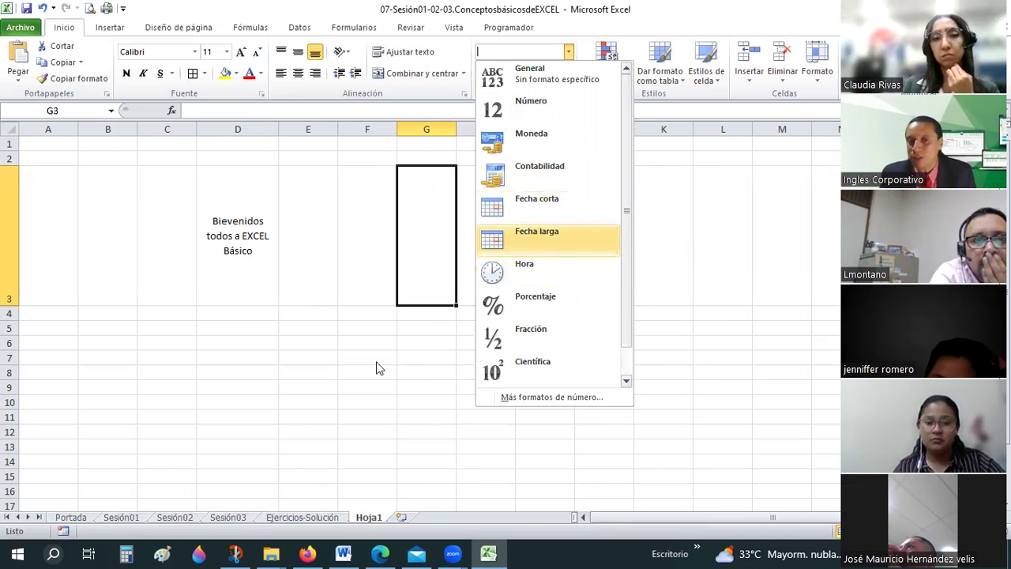
key("Up")
left_click(435, 321)
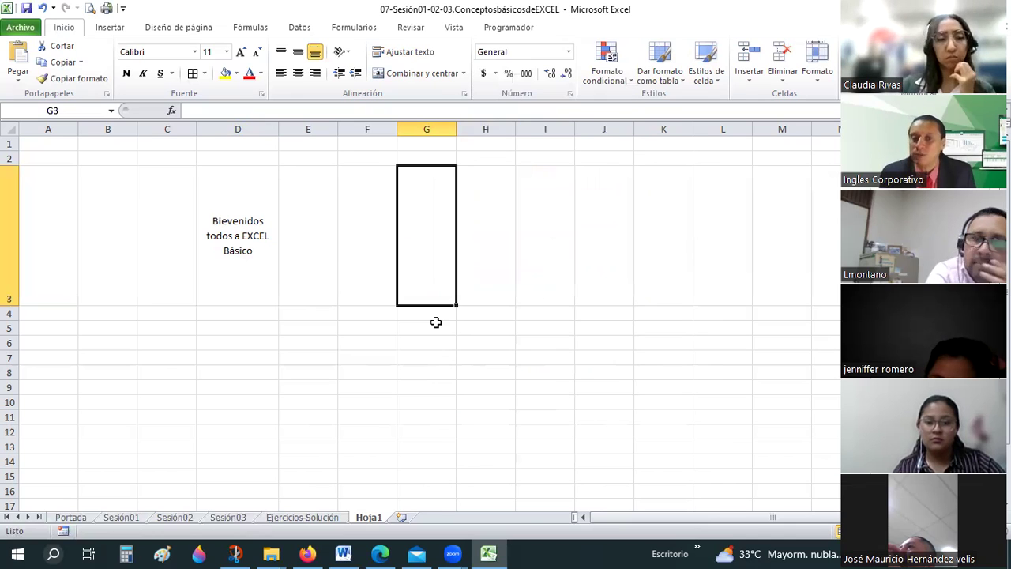
left_click(435, 322)
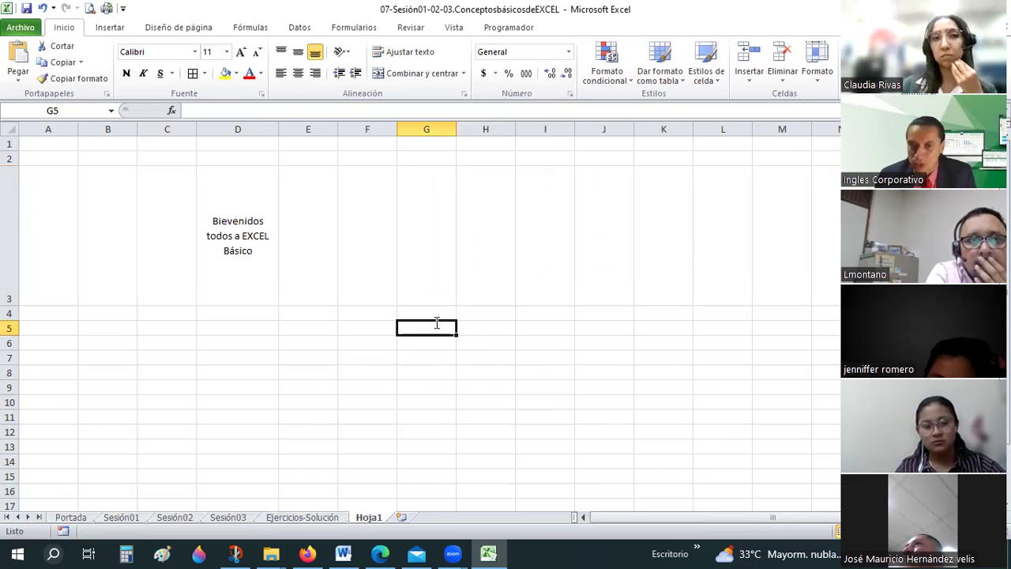
- Enter the date 21/03/2023 in cell G5
type("21/0")
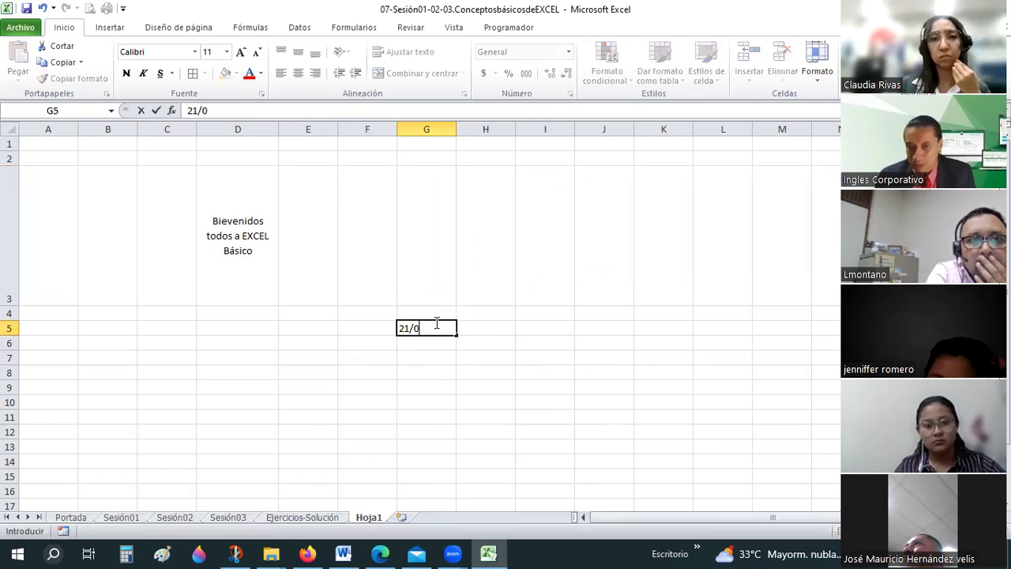
key("Escape")
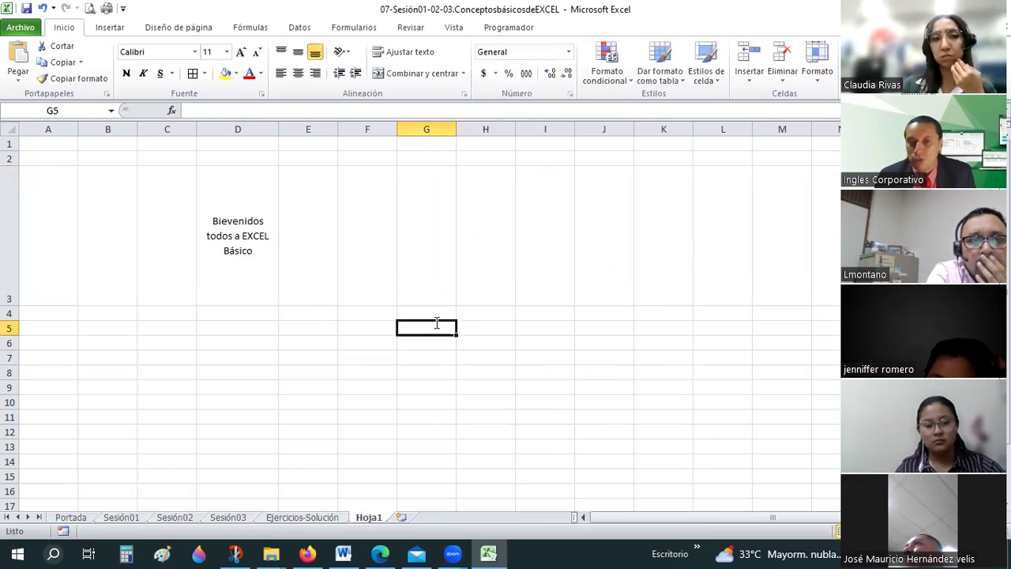
type("21/03/2023")
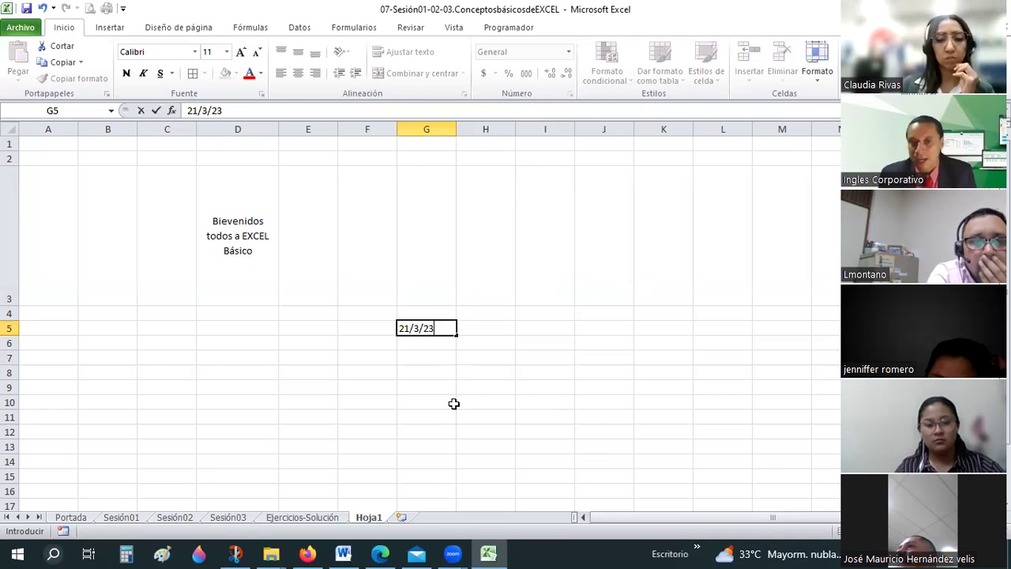
key("Return")
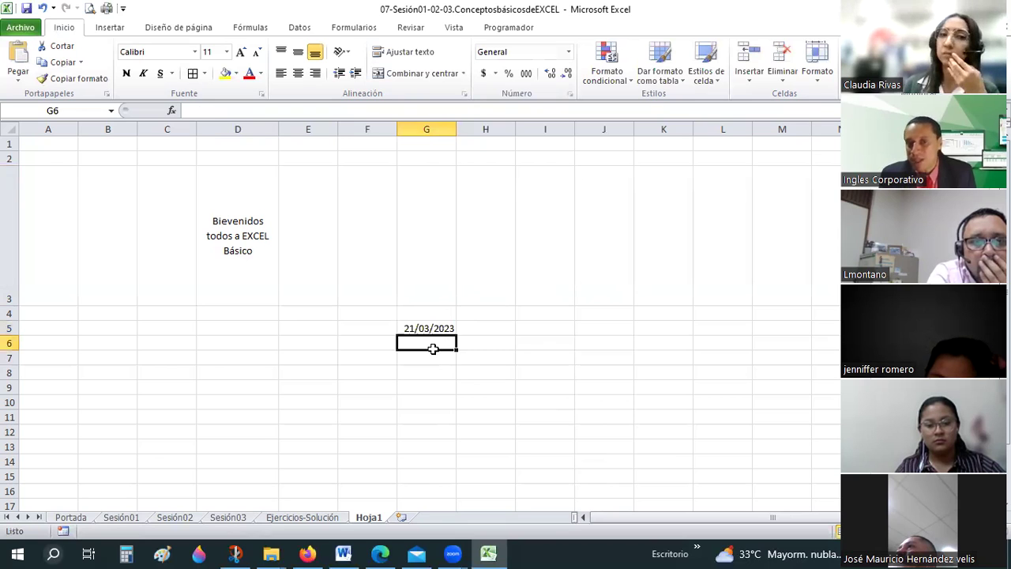
key("Up")
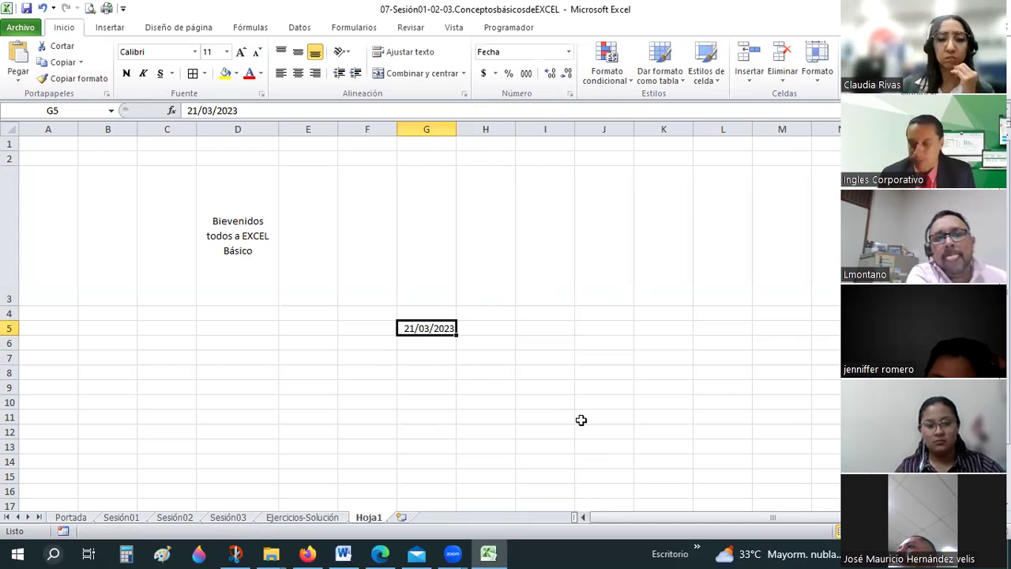
- Undo the row 3 resize so the tall row becomes shorter
scroll(665, 355, "up", 3, "ctrl")
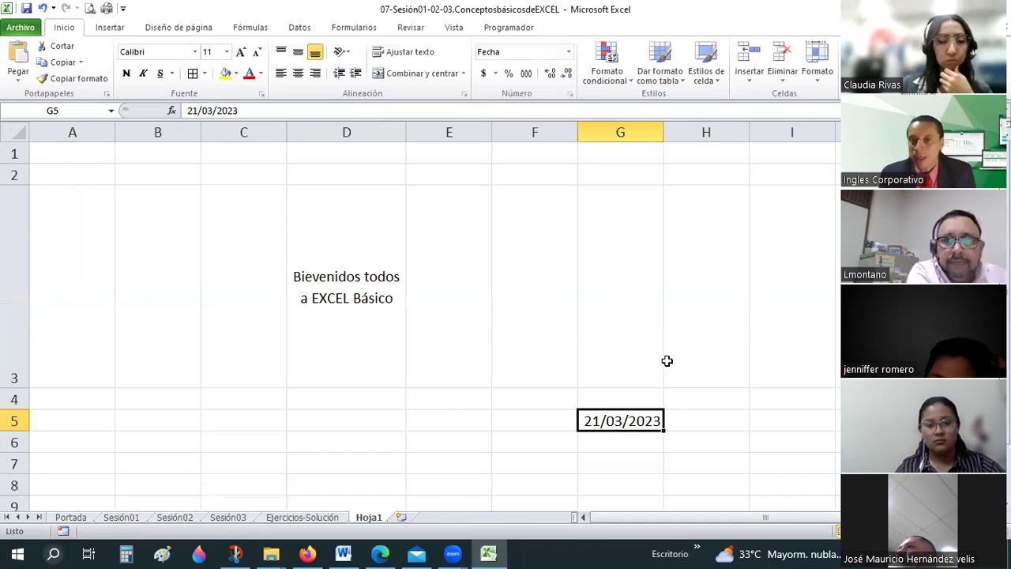
scroll(667, 357, "down", 2)
scroll(667, 361, "up", 1)
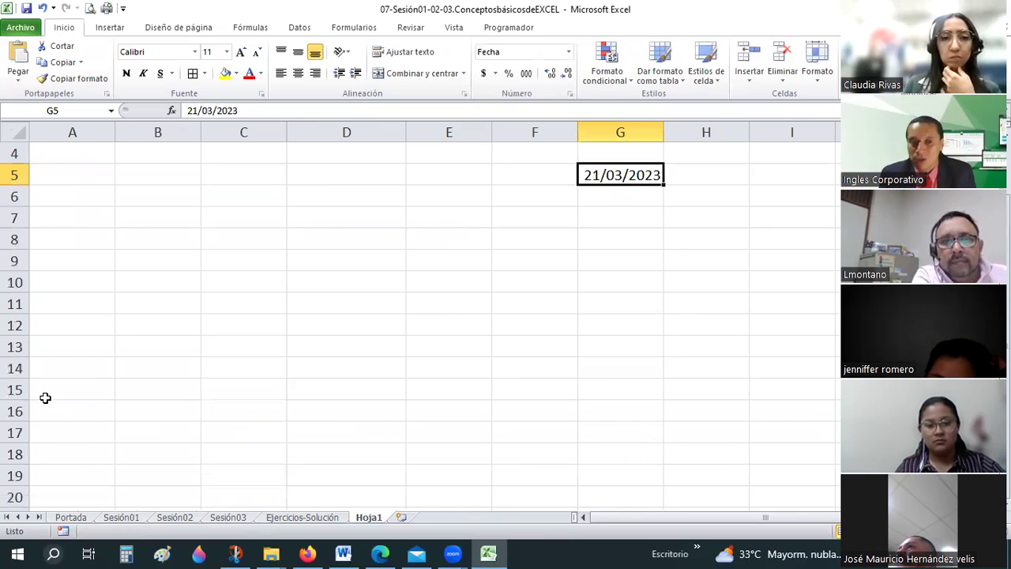
scroll(45, 395, "up", 1)
key("ctrl+z")
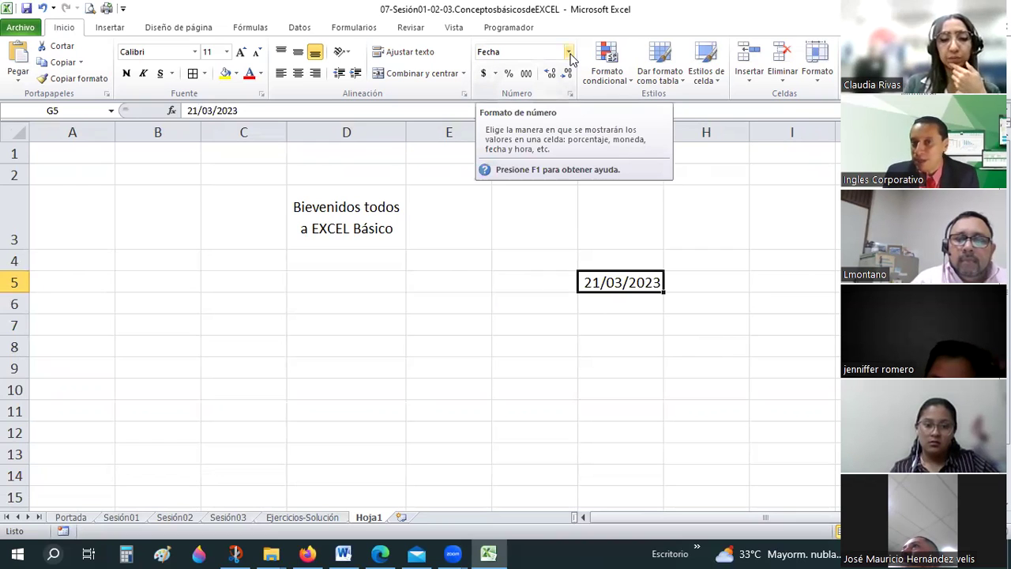
- Give G5 the Fecha larga format and type 'martes, 21 de marzo de 2023' into G7
left_click(568, 51)
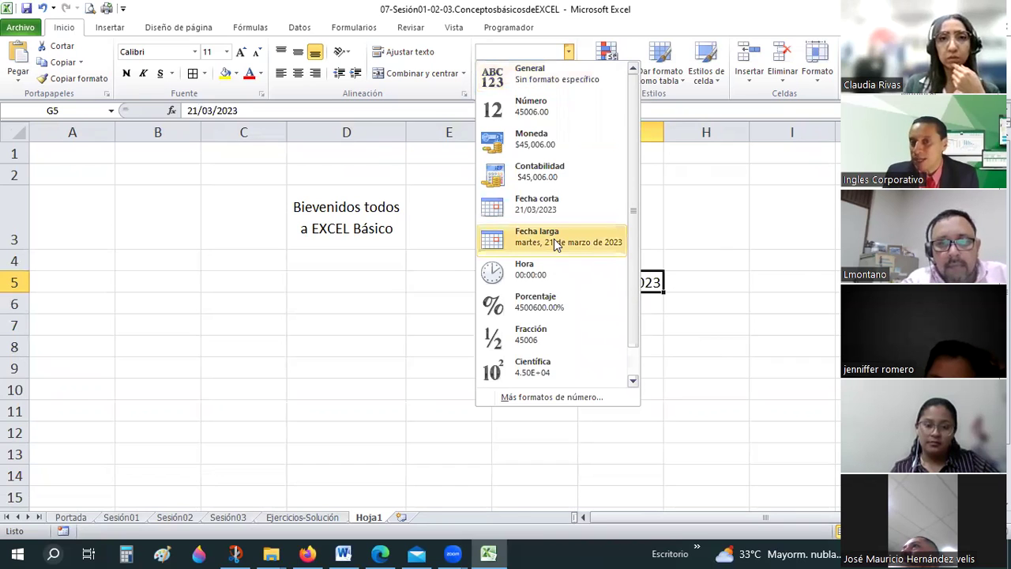
left_click(560, 252)
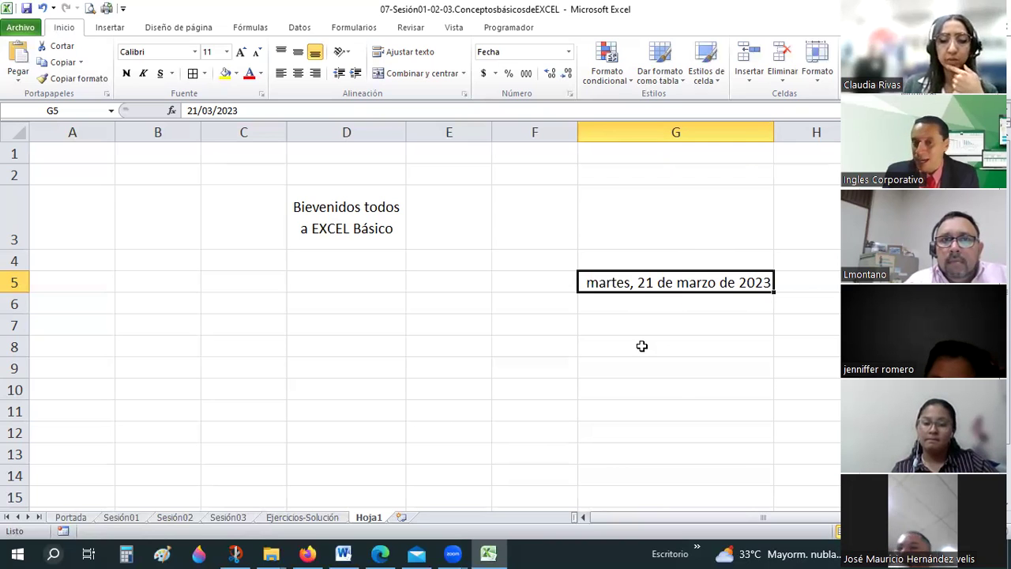
left_click(617, 321)
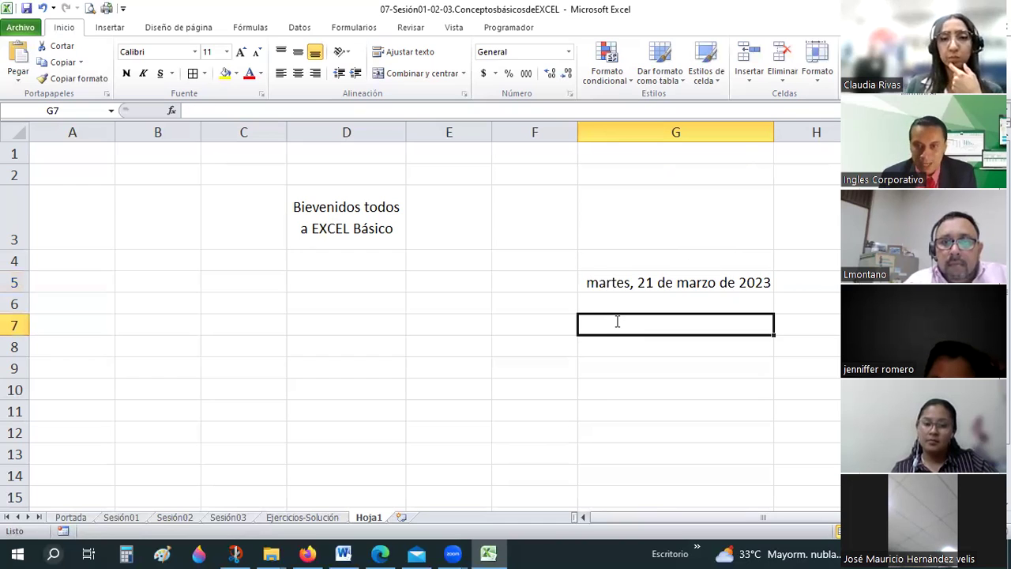
type("martes")
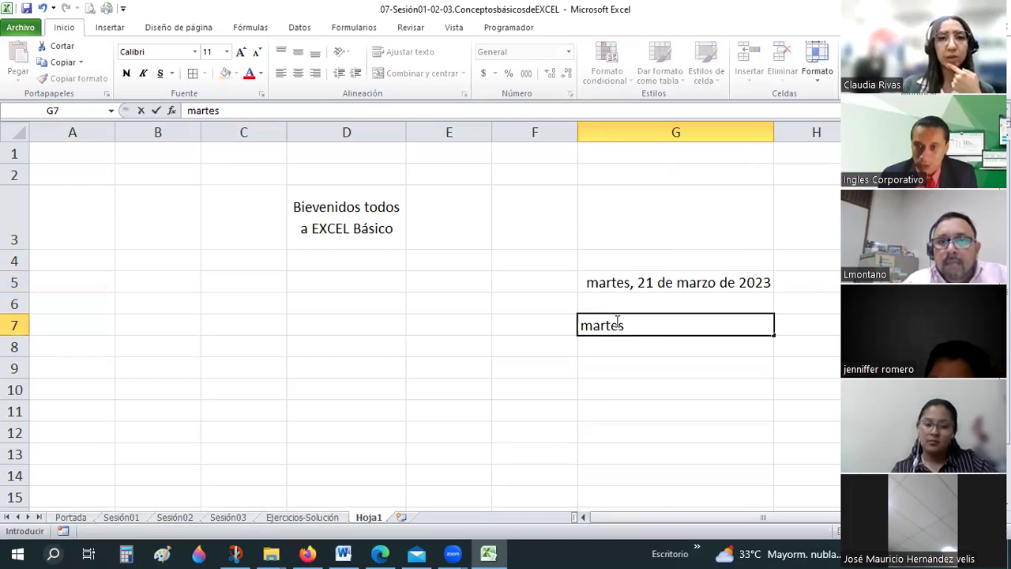
type(", 21 de mar")
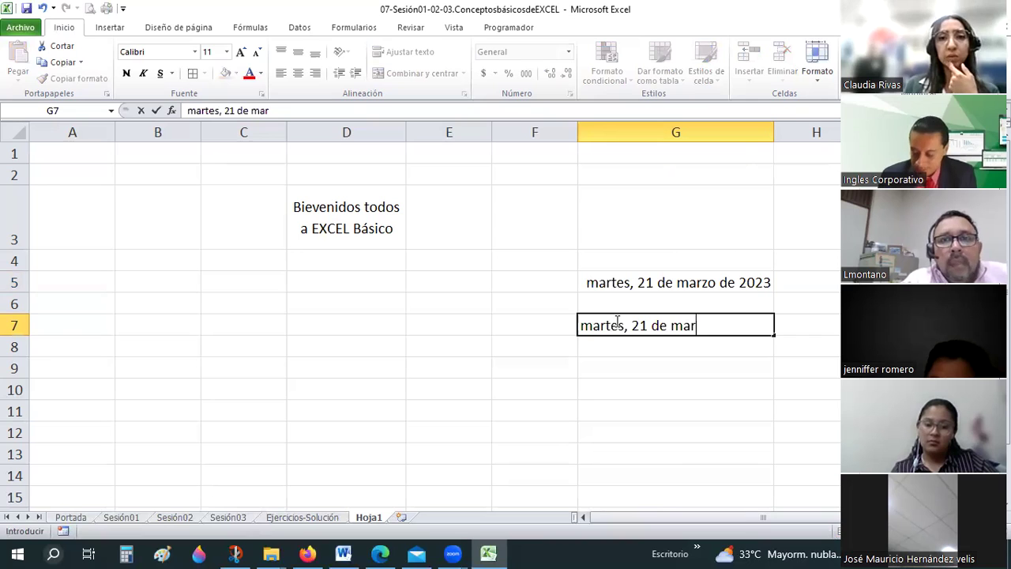
type("zo de 2023")
key("Return")
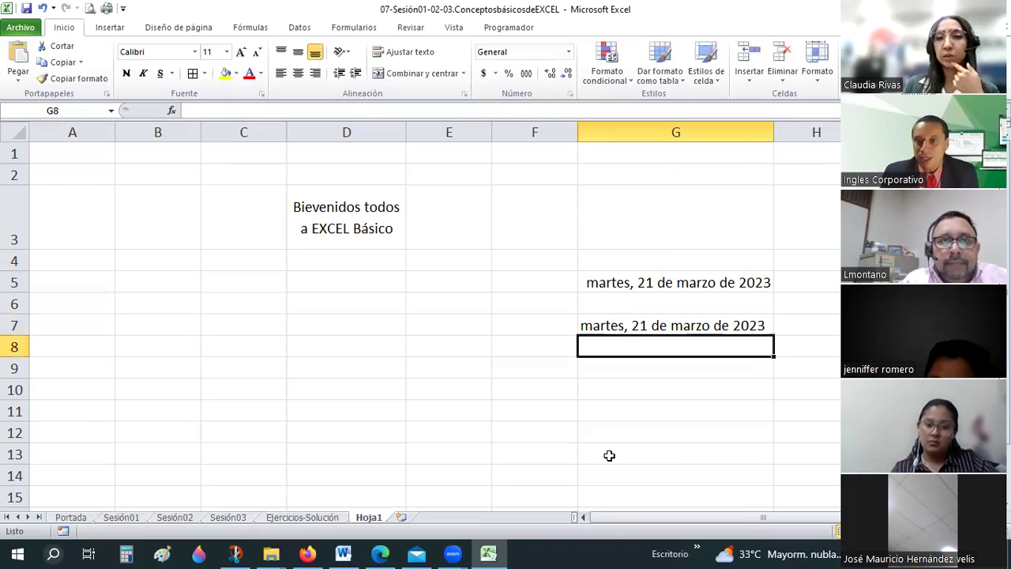
key("Up")
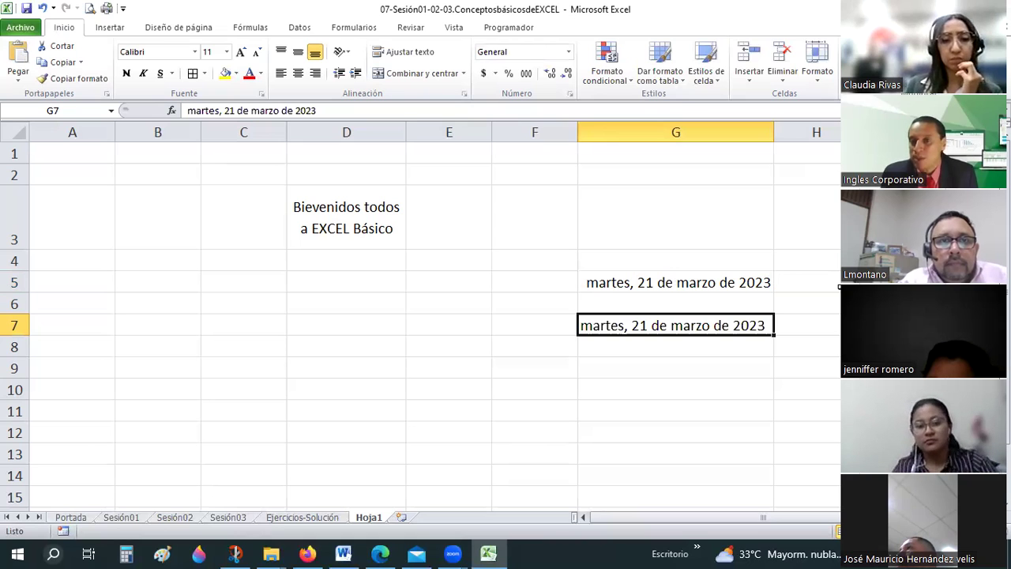
- Put 29/07/2023 in H5 and the centered formula =H5-G5 in I5
left_click(824, 278)
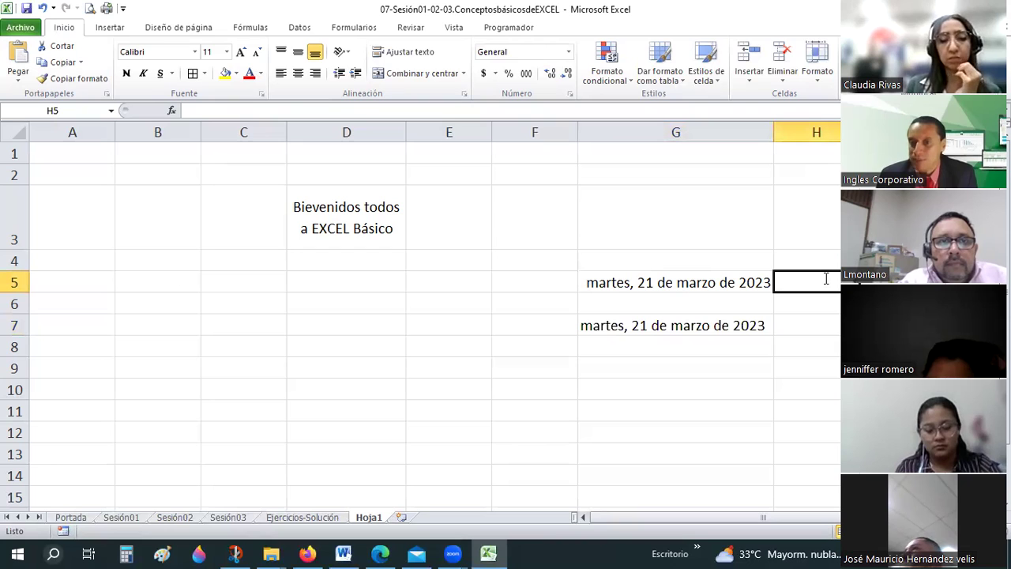
type("29-")
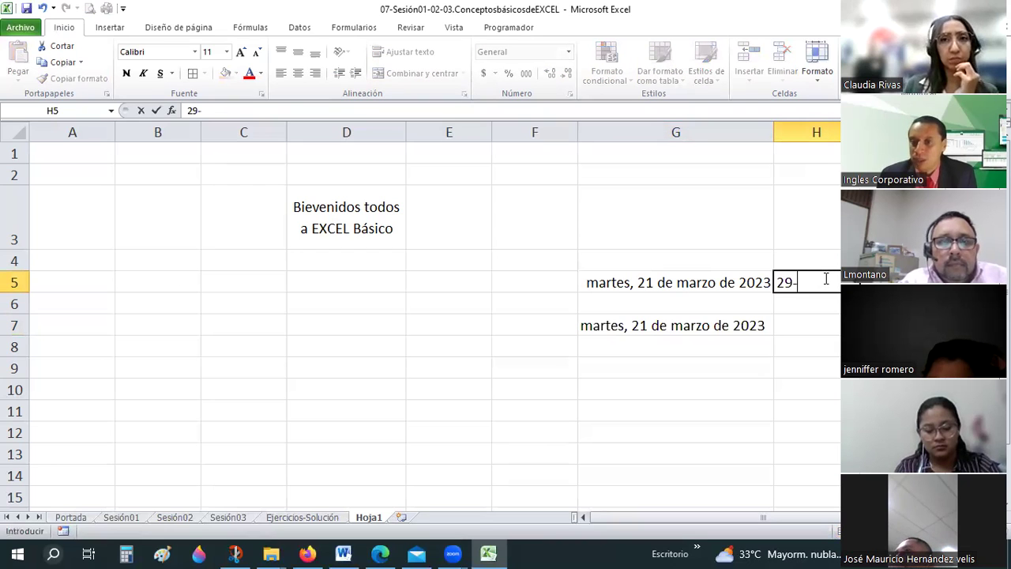
type("2023")
key("Return")
left_click(869, 282)
type("=")
key("Left")
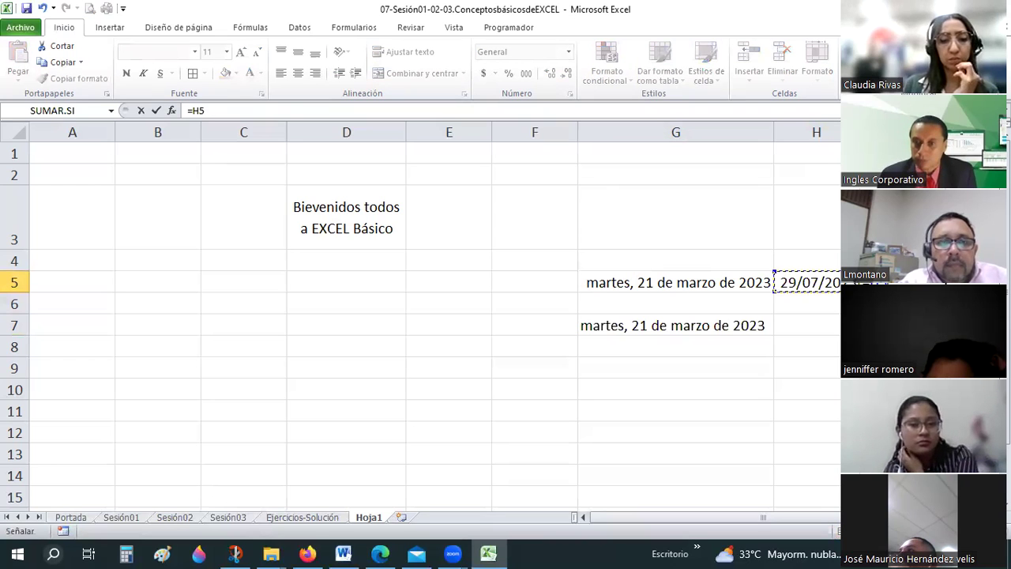
type("G5")
key("Return")
left_click(869, 282)
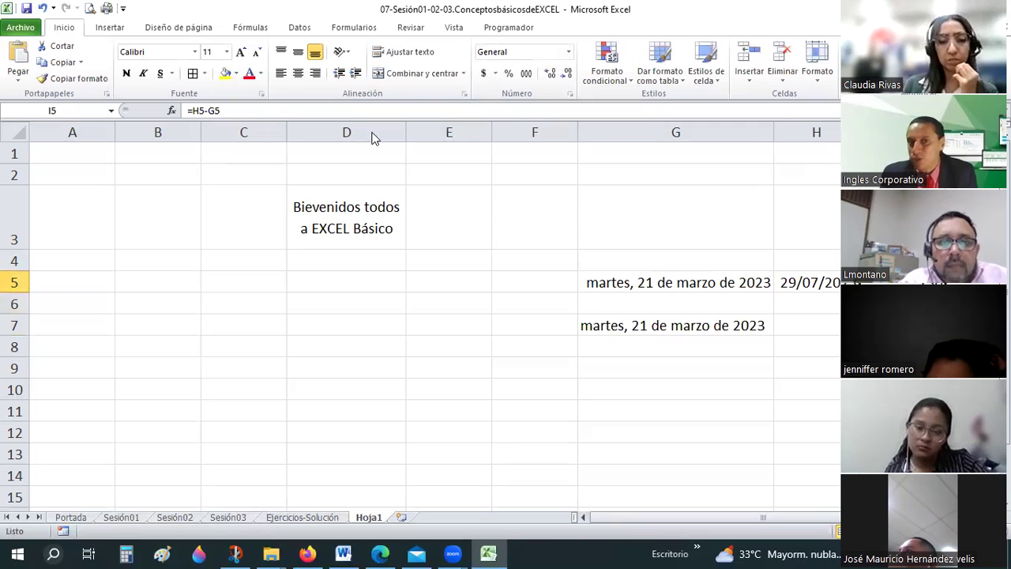
left_click(297, 52)
left_click(298, 72)
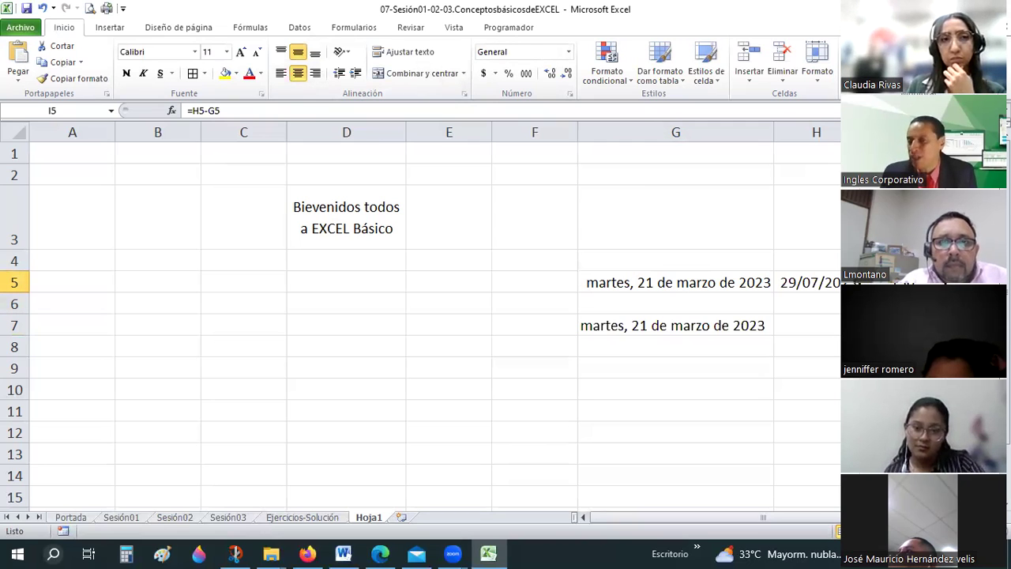
- Put a 29-7 date in H7 and the formula =H7-G7 in I7
left_click(822, 324)
type("29-")
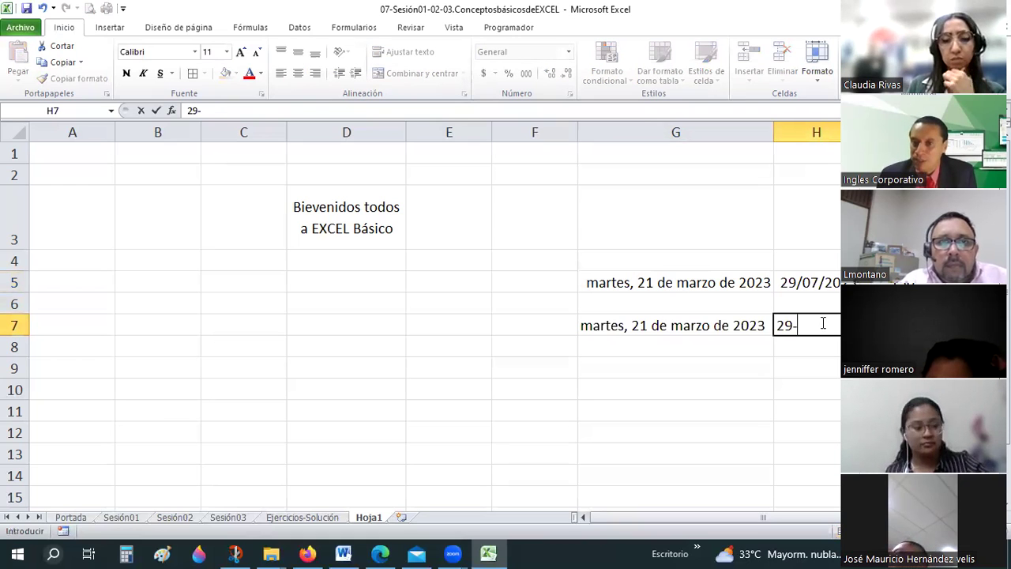
type("7-2")
key("Tab")
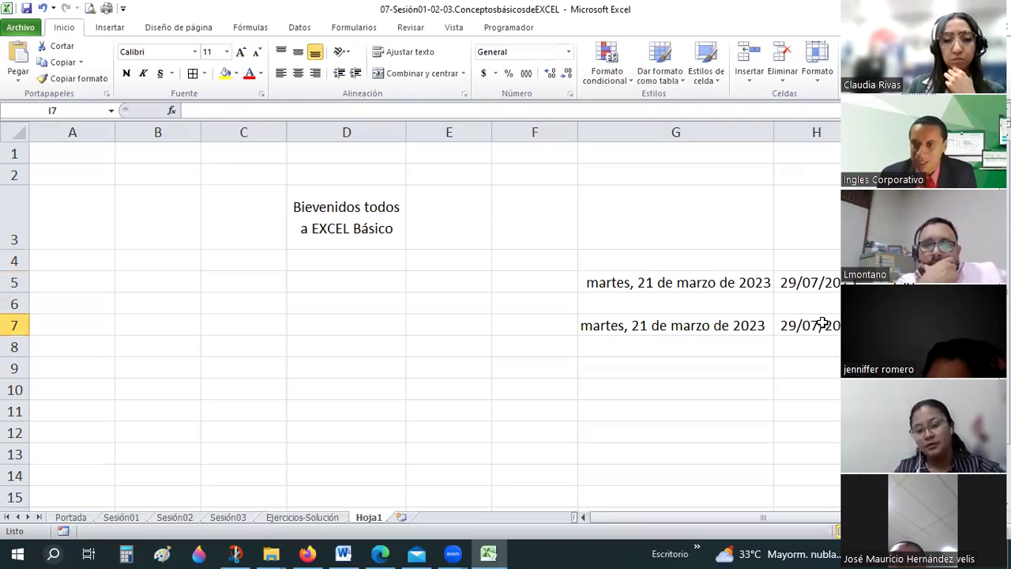
type("=")
left_click(822, 324)
type("-")
key("Left")
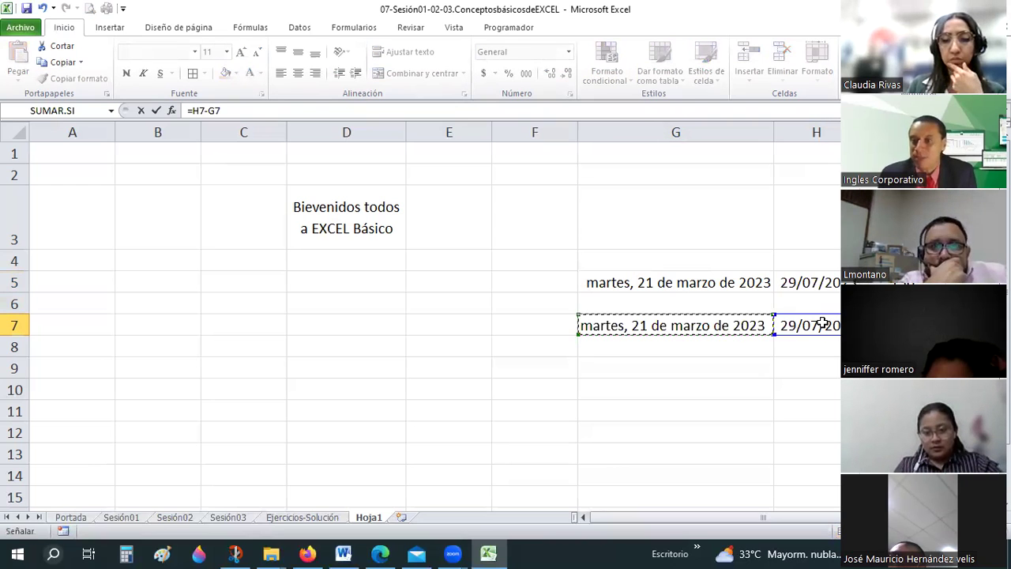
key("Return")
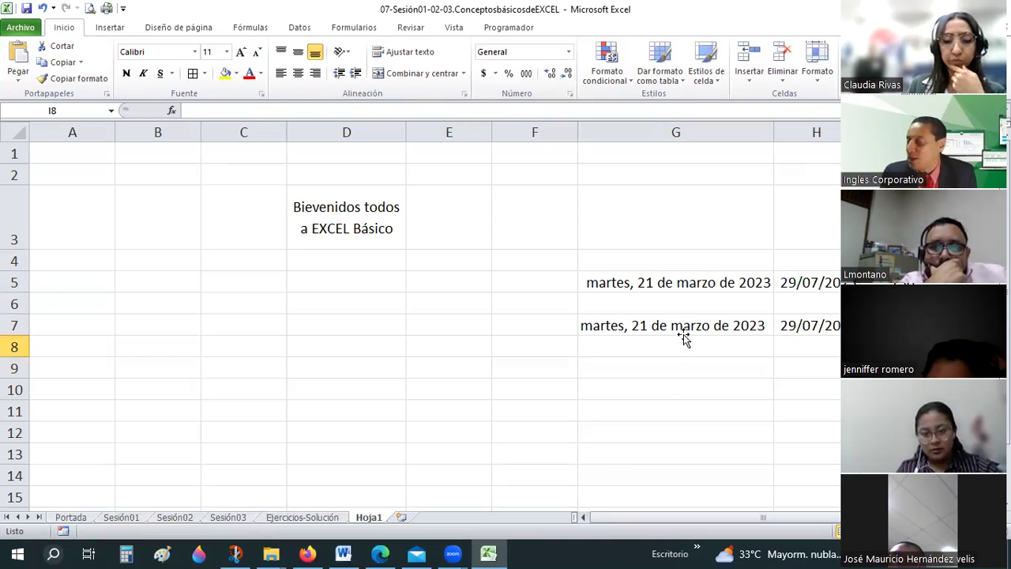
left_click(684, 335)
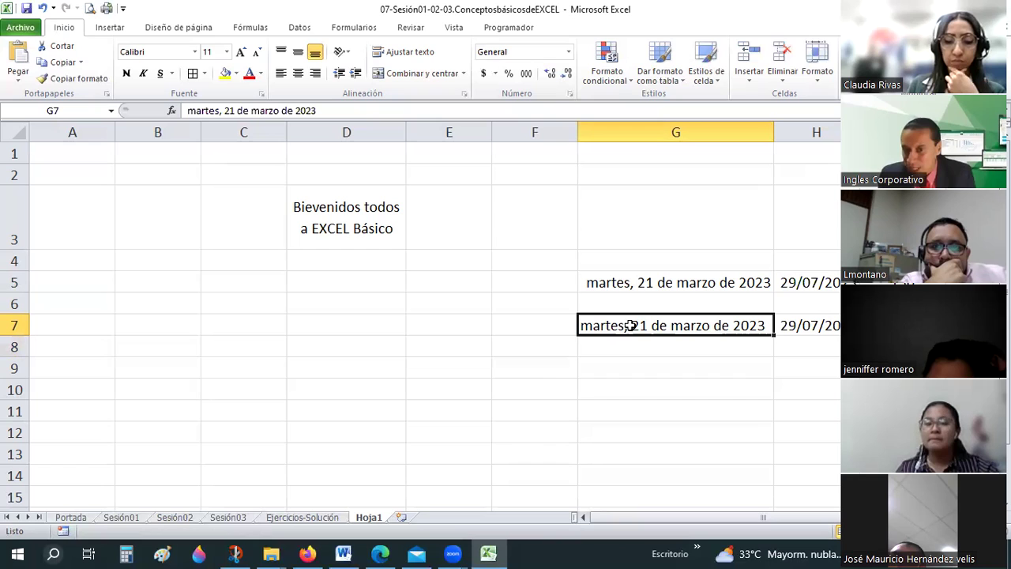
- Apply the Fecha larga number format to G9:G14
left_click(646, 368)
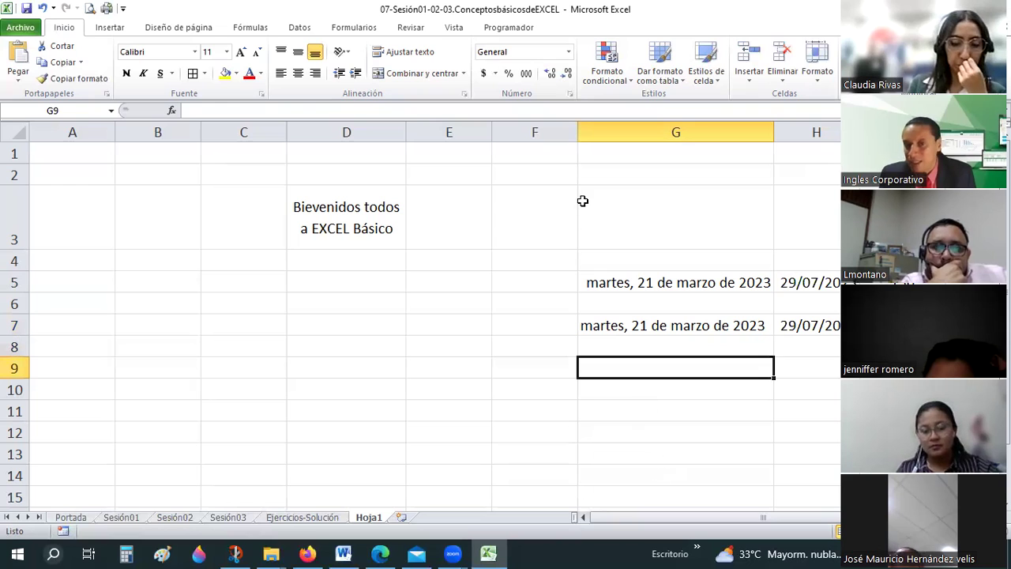
key("shift+Down")
key("shift+Down")
key("shift+Down")
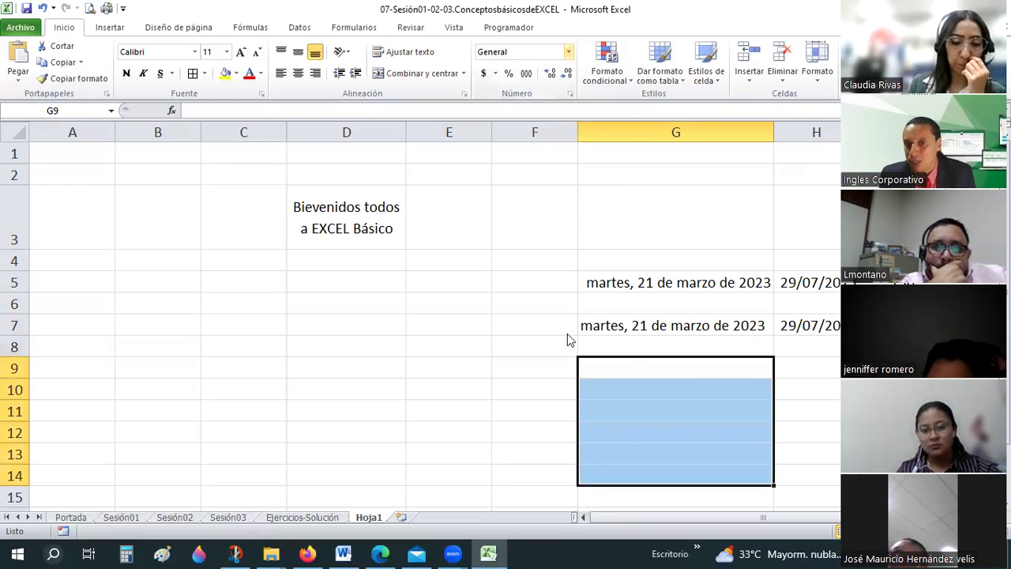
left_click(568, 51)
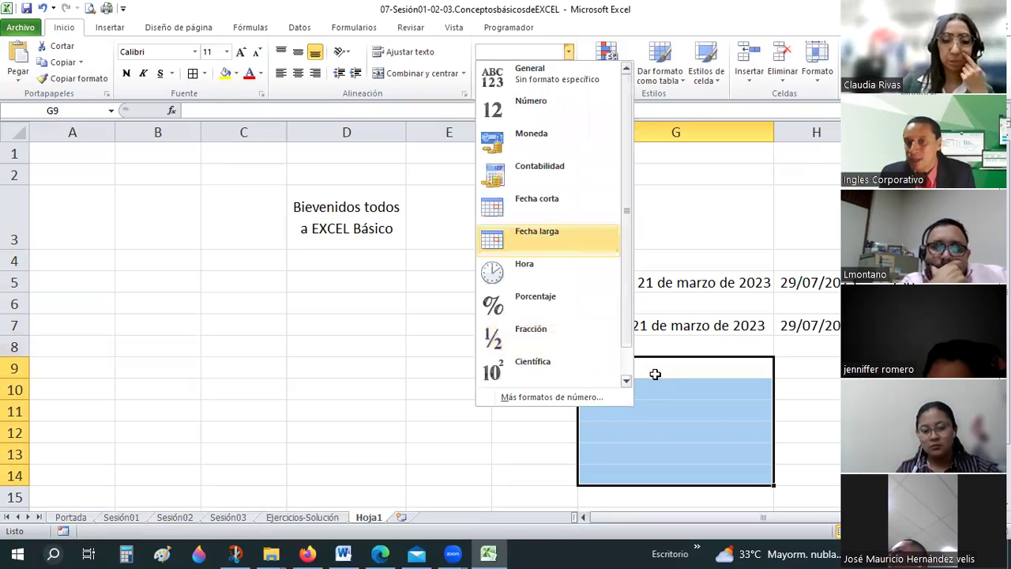
key("Return")
- Enter 21/3/23 in G9 so it displays martes, 21 de marzo de 2023
key("shift+Up")
key("shift+Up")
key("shift+Up")
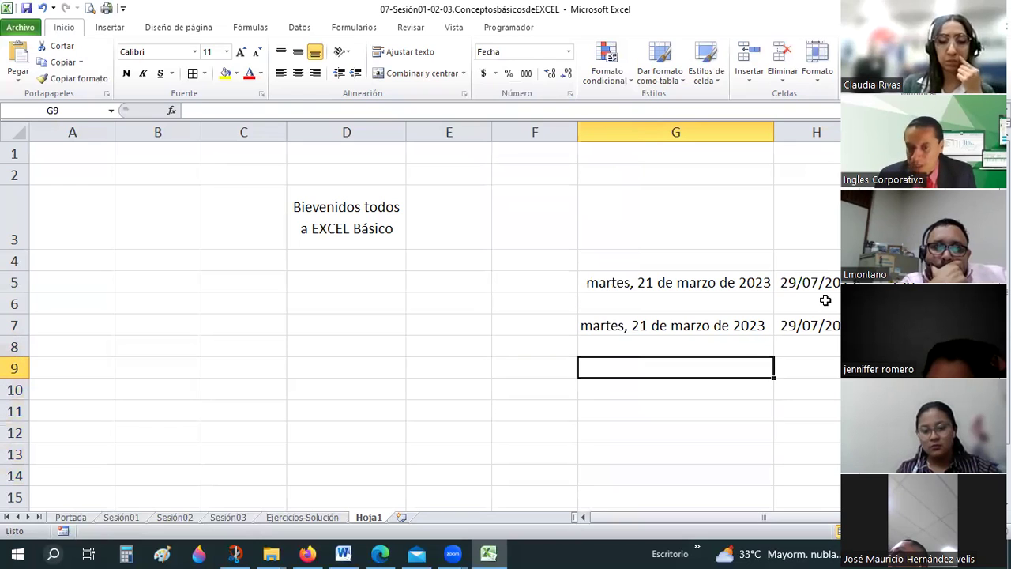
type("21/")
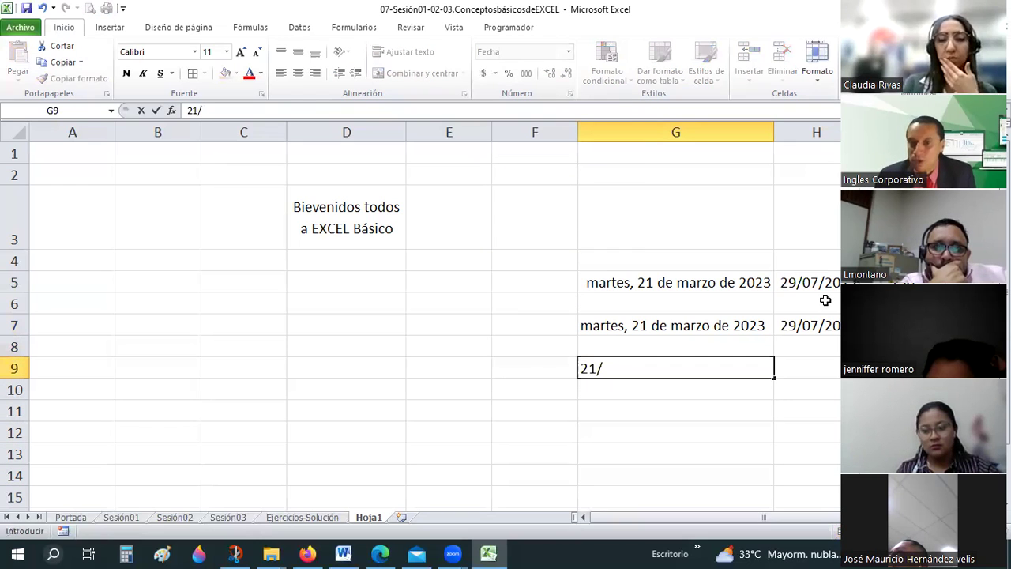
type("3/23")
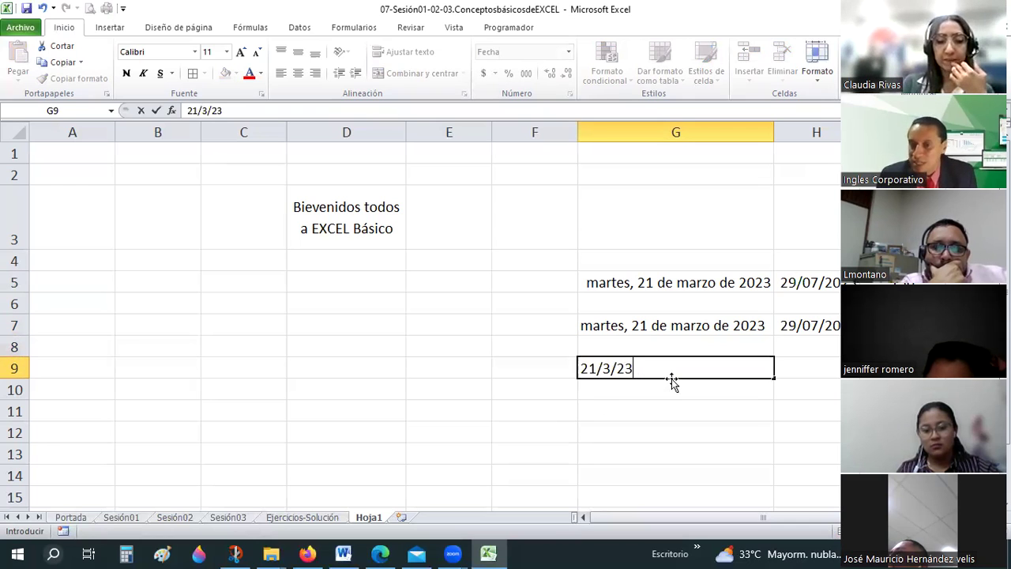
key("Return")
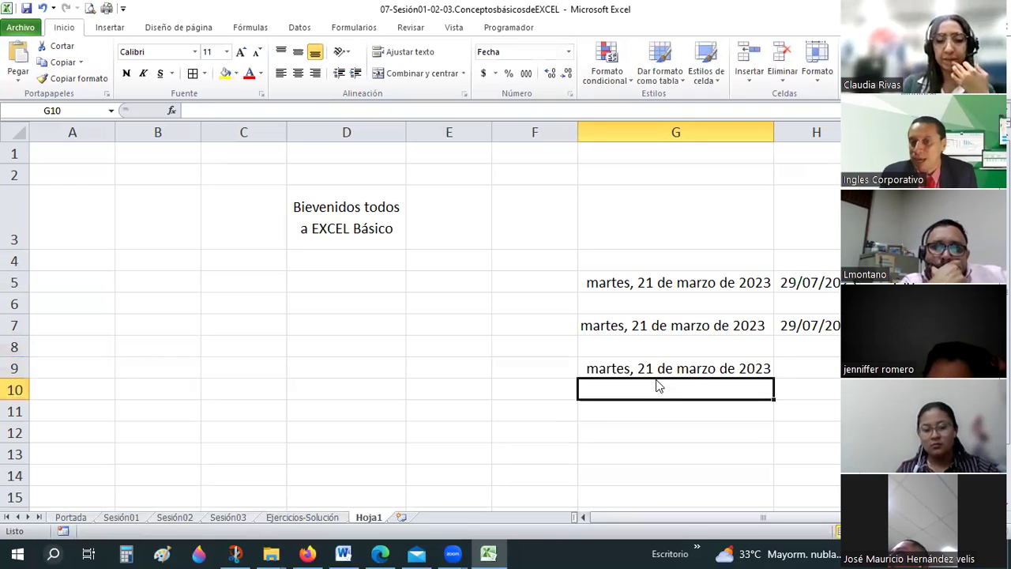
key("Up")
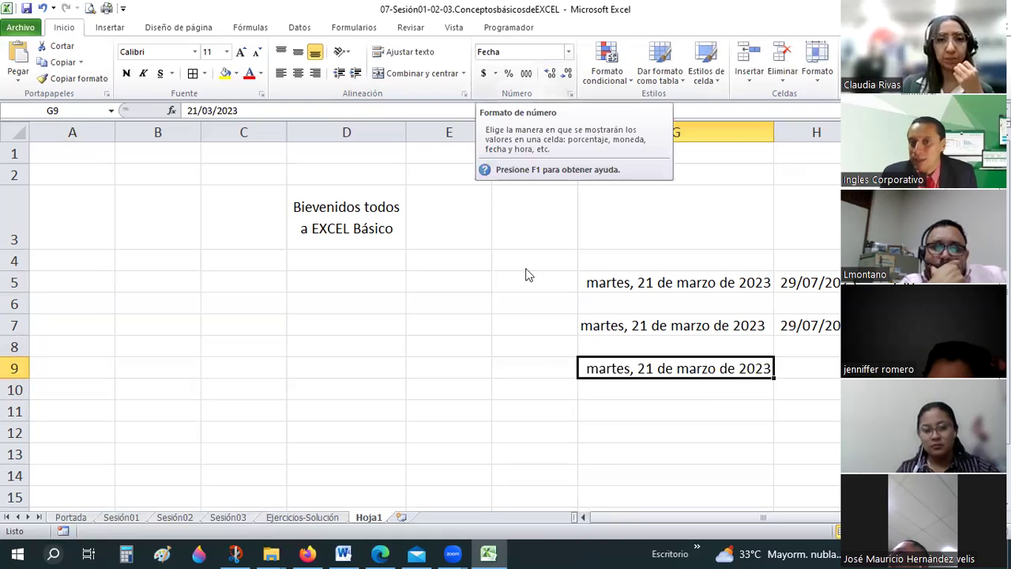
left_click(524, 240)
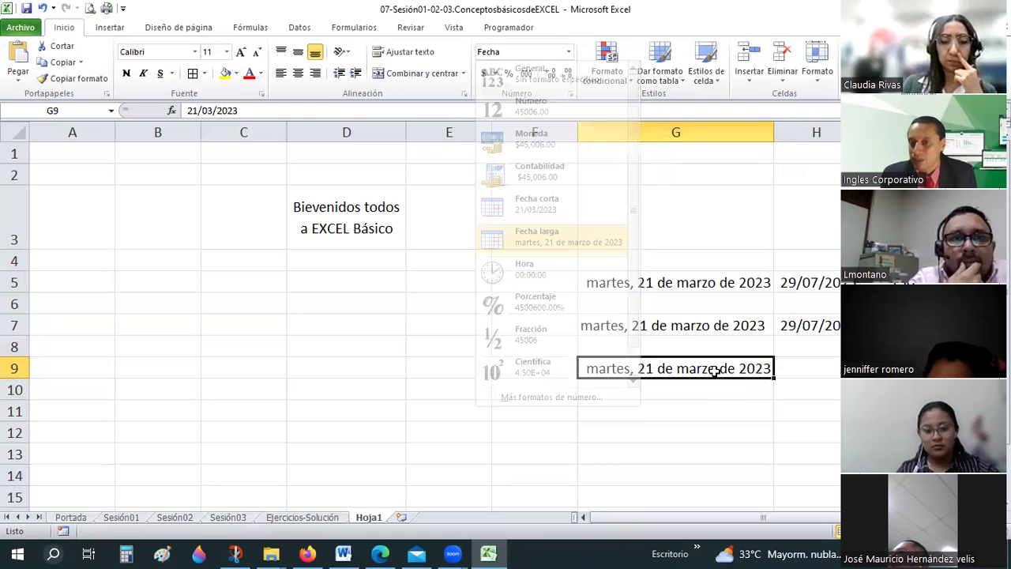
key("Return")
left_click(714, 370)
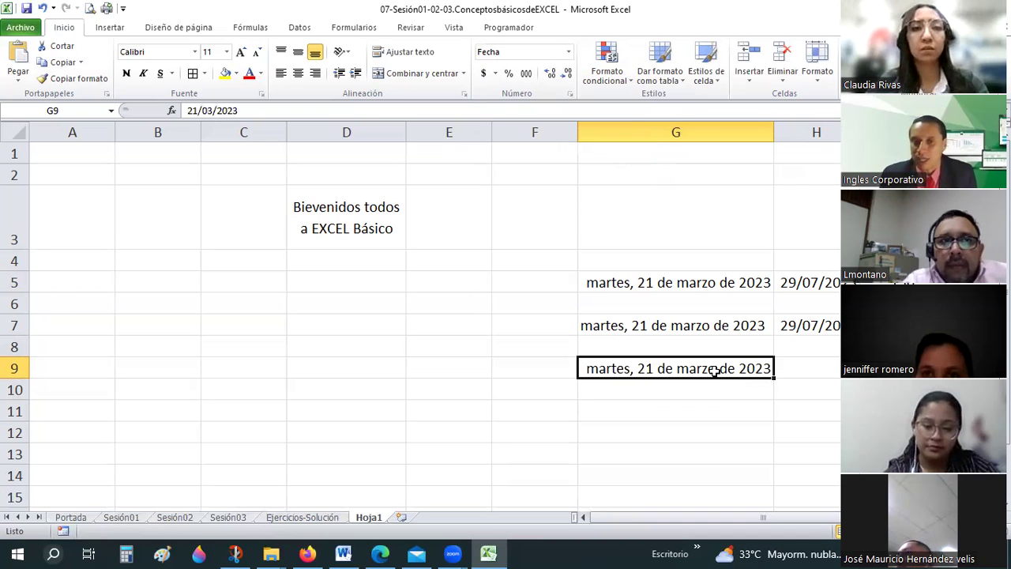
scroll(393, 285, "down", 1)
scroll(318, 311, "up", 1)
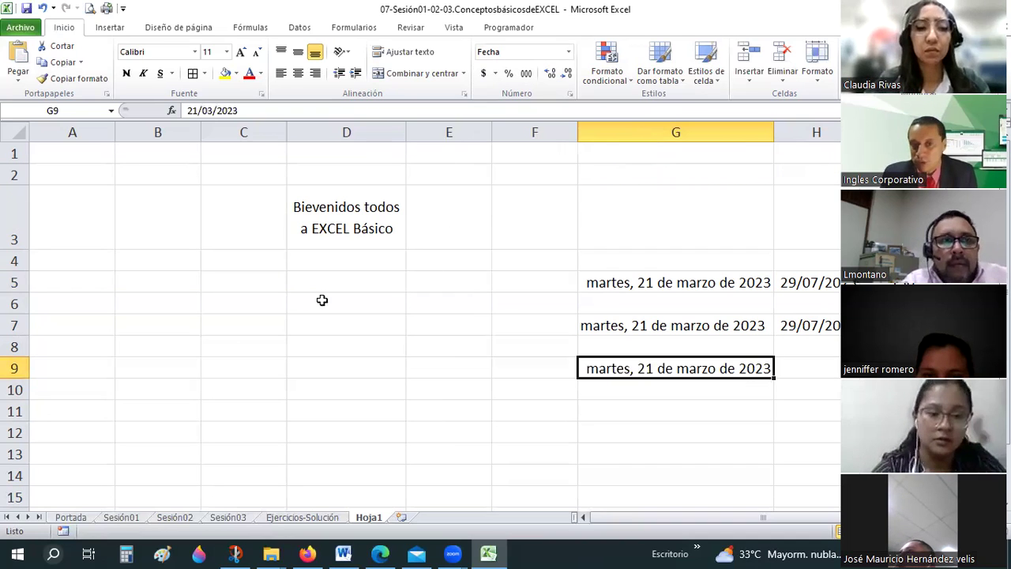
- Format D6:D13 as Fecha larga and enter 21/3/ in D6
left_click(320, 298)
left_click(352, 456, "shift")
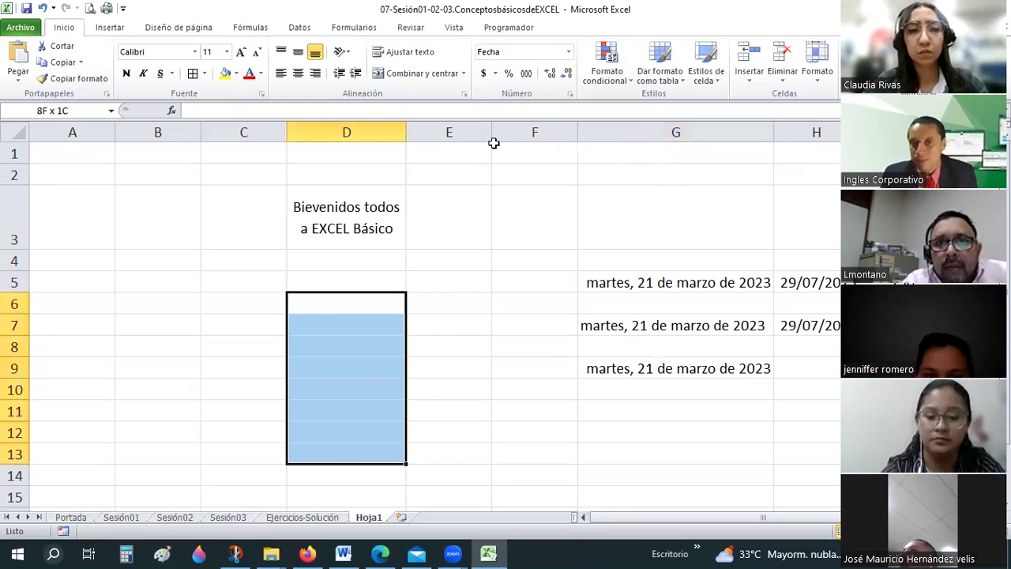
left_click(567, 51)
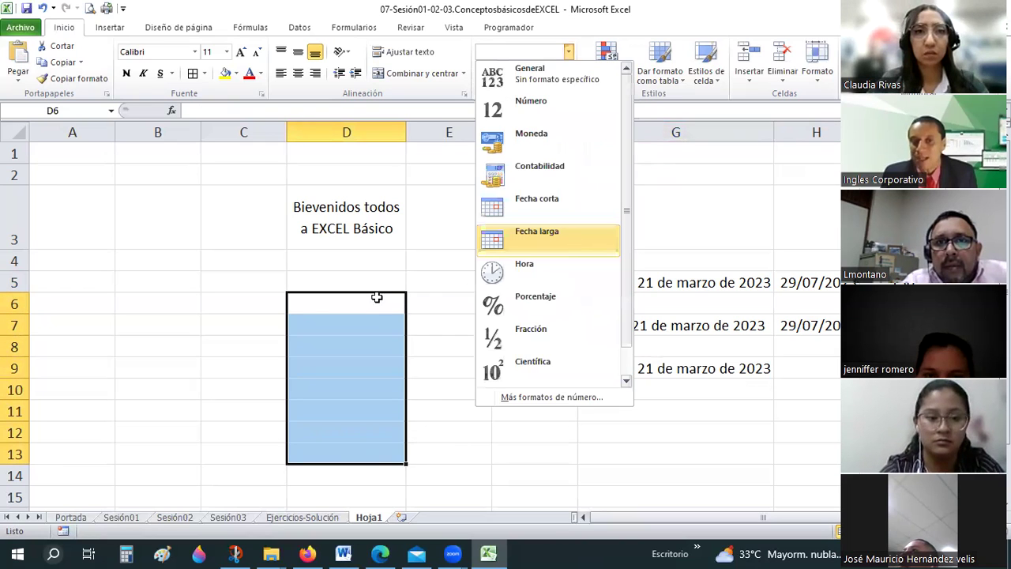
left_click(537, 235)
left_click(379, 298)
type("2")
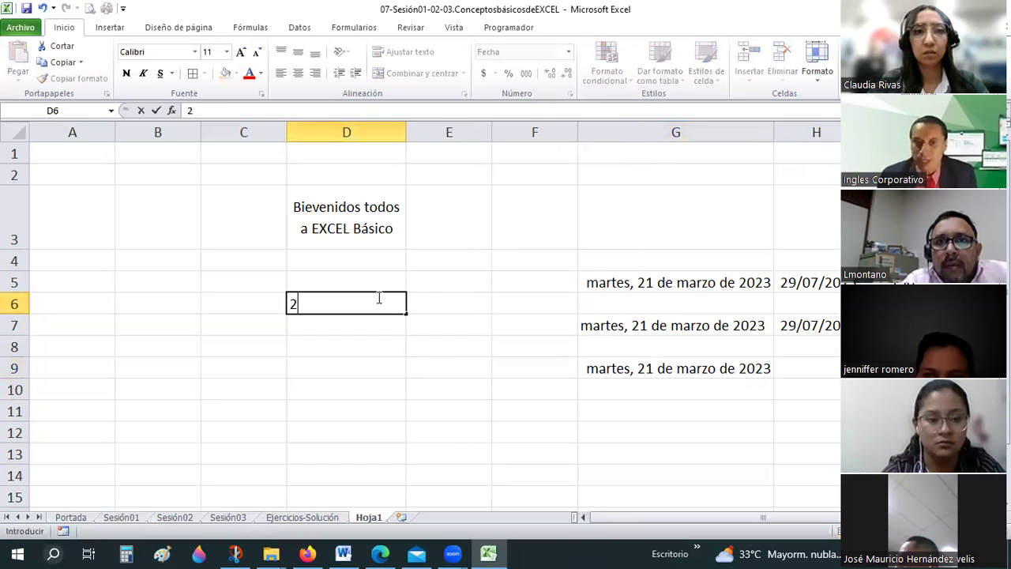
type("1/3/")
key("Return")
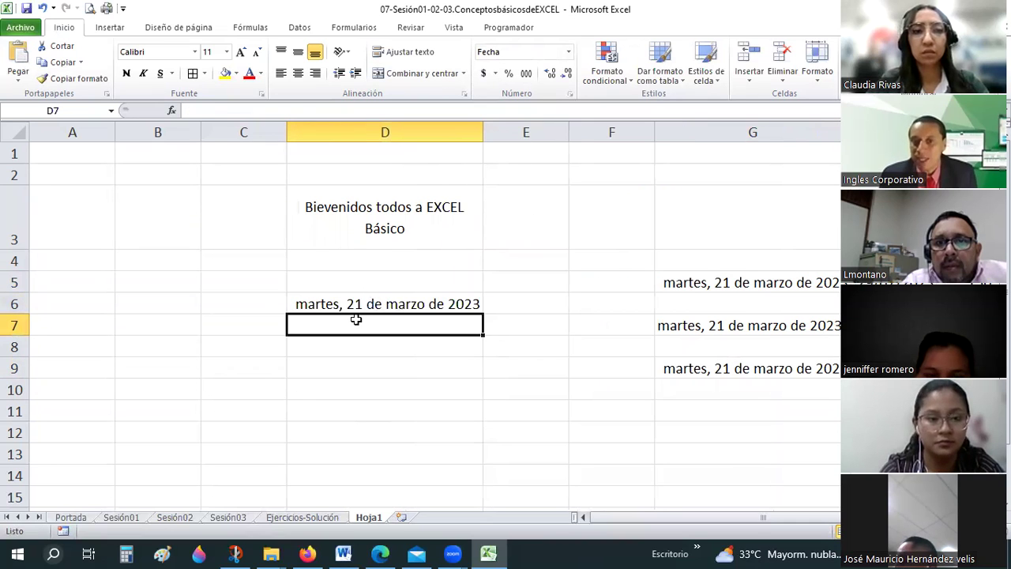
- Enter 21/03/2023 in E6 and give it the Fecha larga format
left_click(536, 301)
type("2")
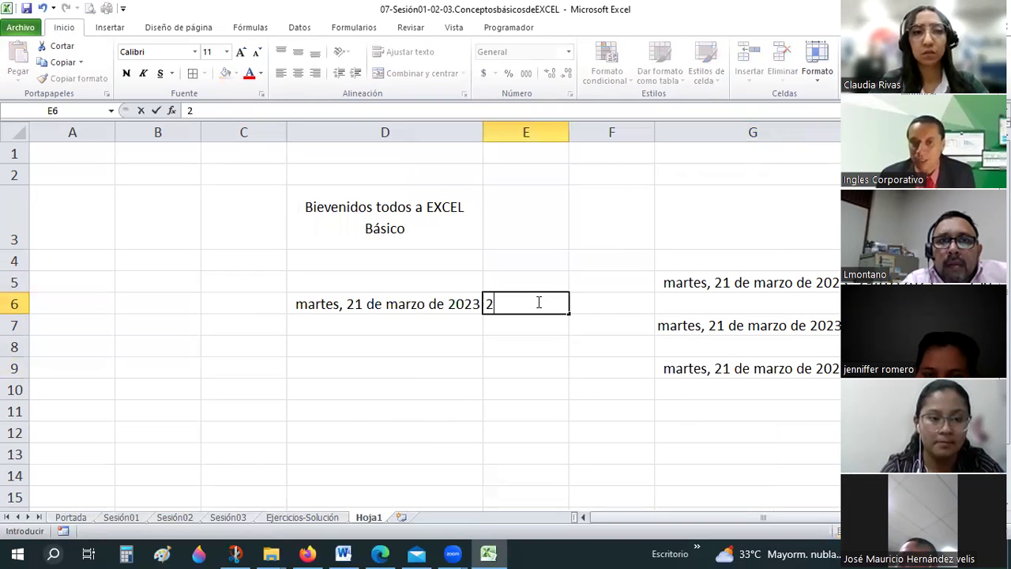
type("1/03/2023")
key("Return")
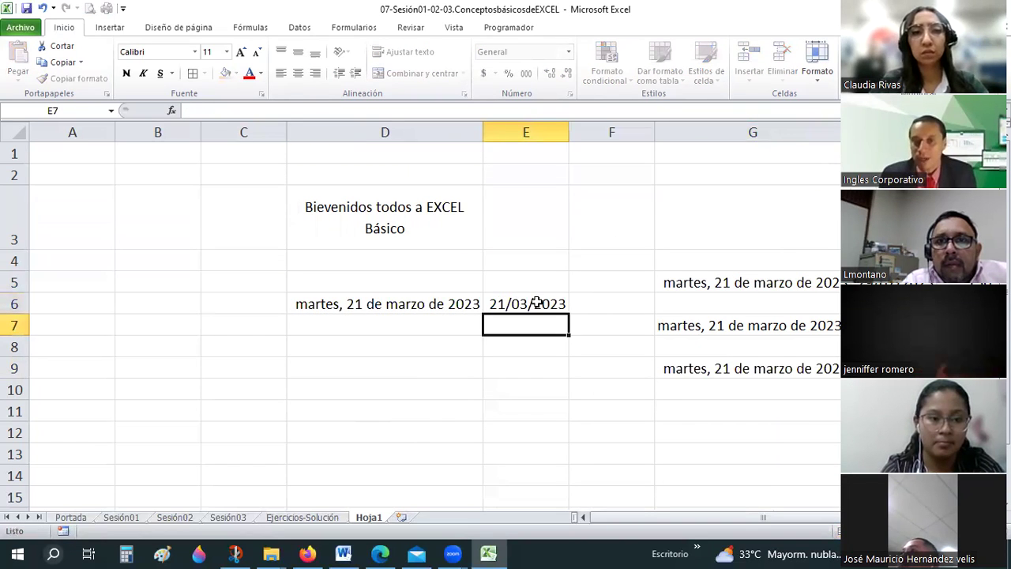
left_click(537, 303)
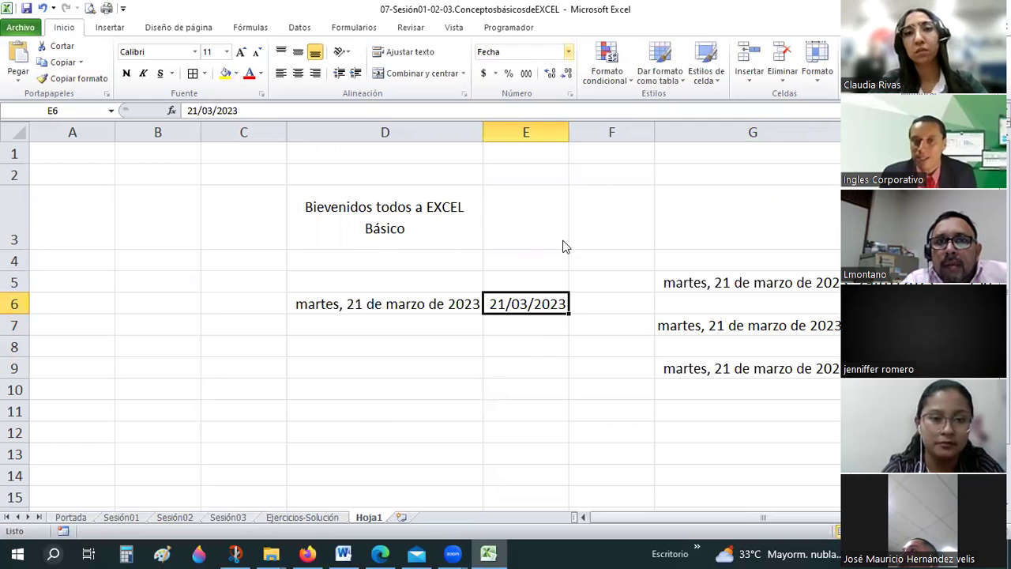
left_click(567, 51)
left_click(553, 237)
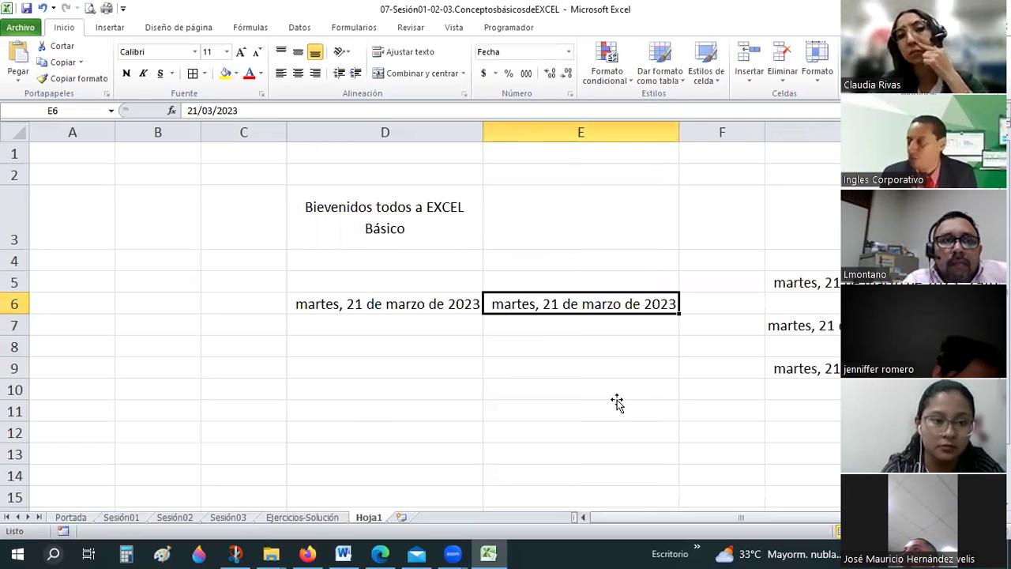
left_click(617, 401)
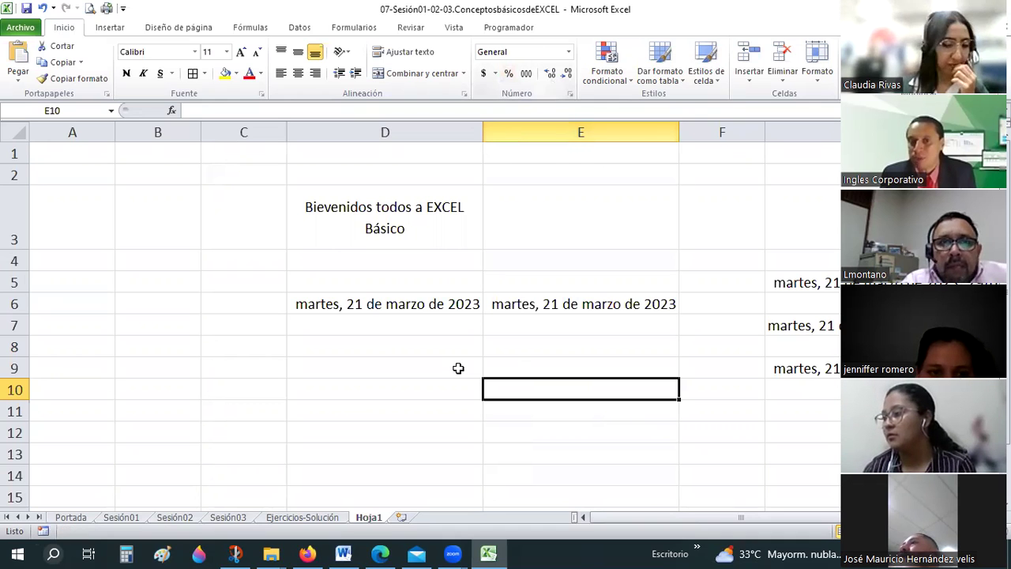
- Enter 78 in D9, shown as the date domingo, 18 de marzo de 1900
left_click(458, 368)
type("78")
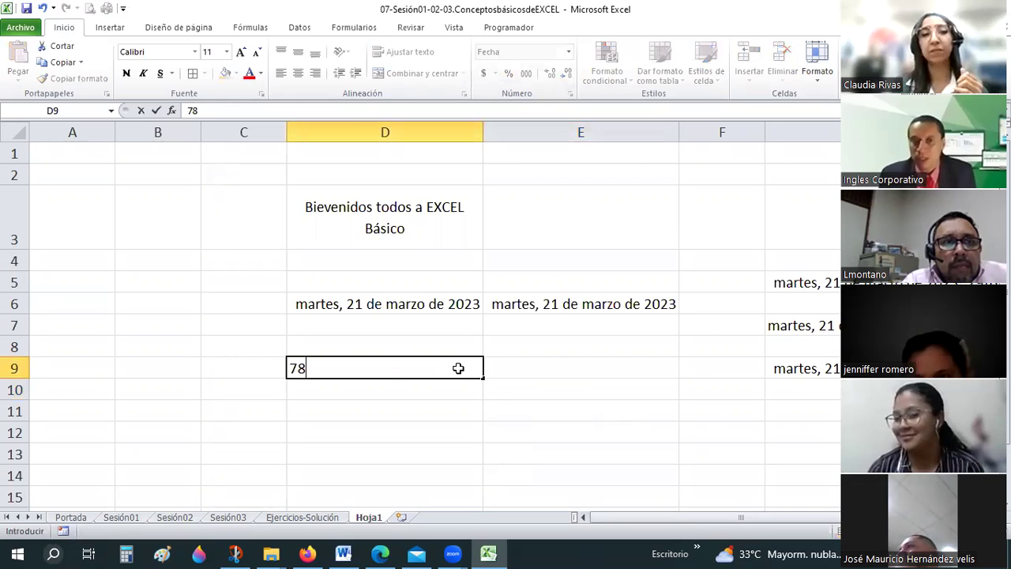
key("Return")
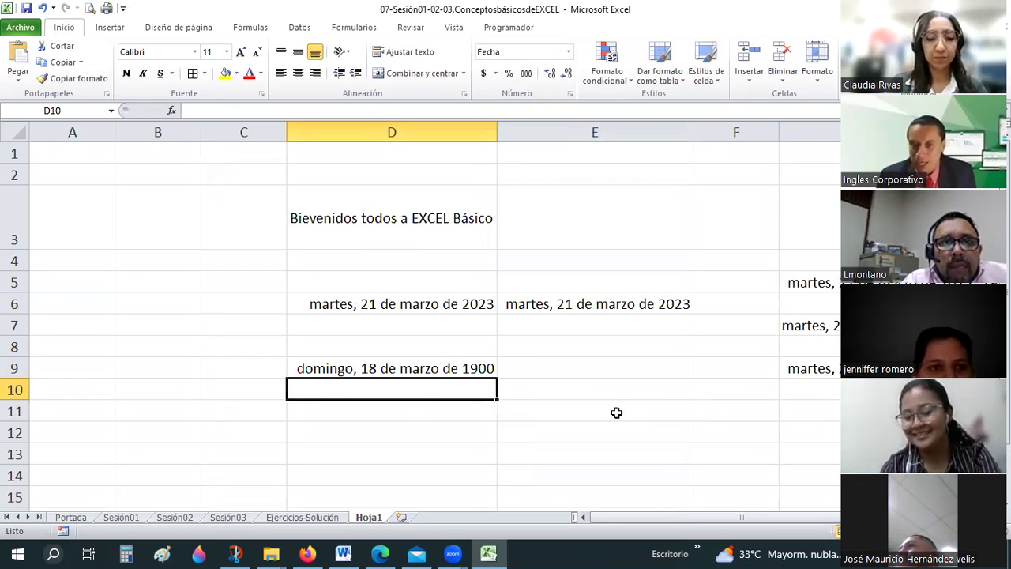
- Enter 78 in E11 with dollar accounting format, showing $ 78.00
left_click(616, 412)
type("78")
key("ctrl+Return")
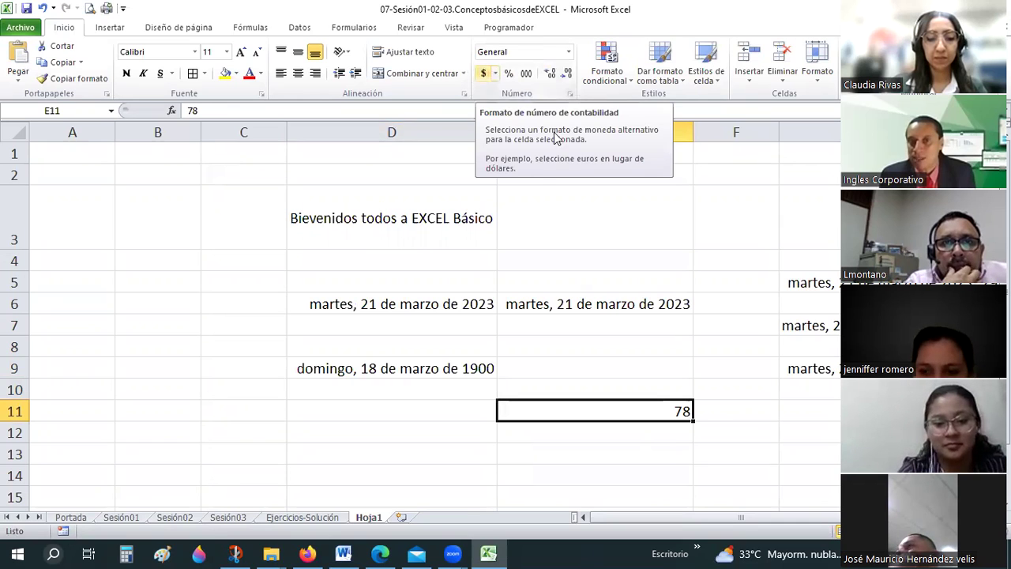
left_click(493, 74)
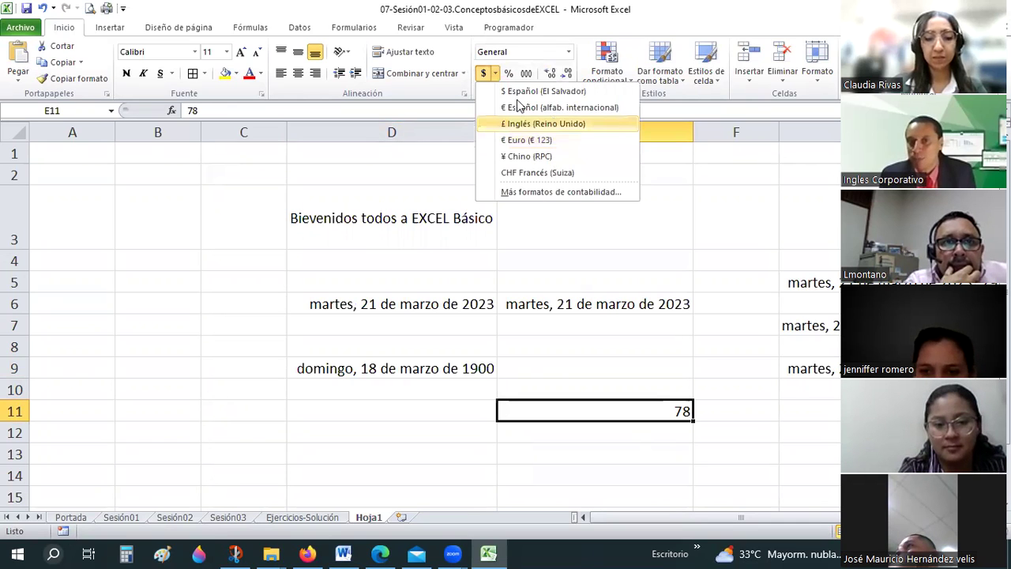
left_click(480, 74)
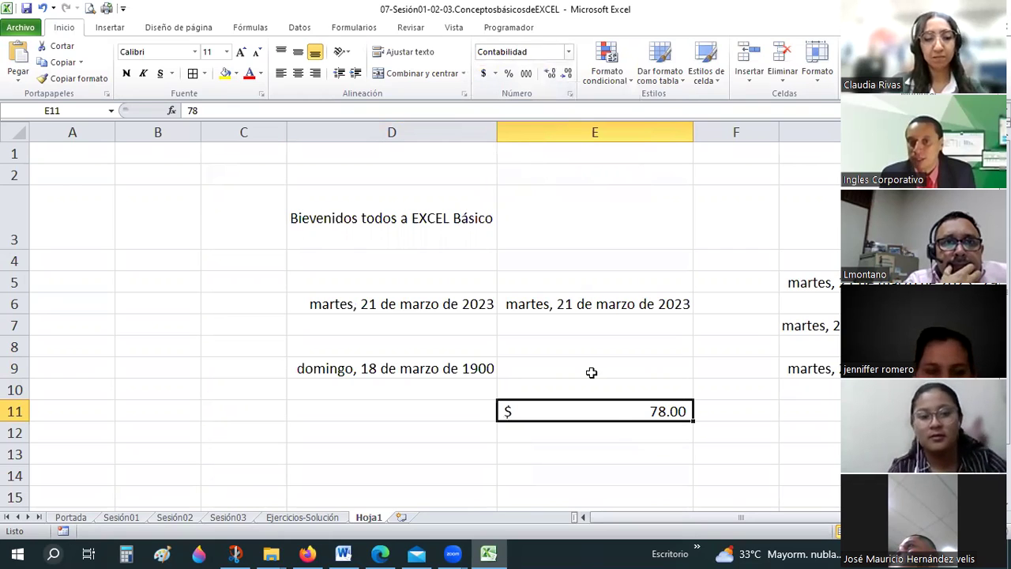
key("Return")
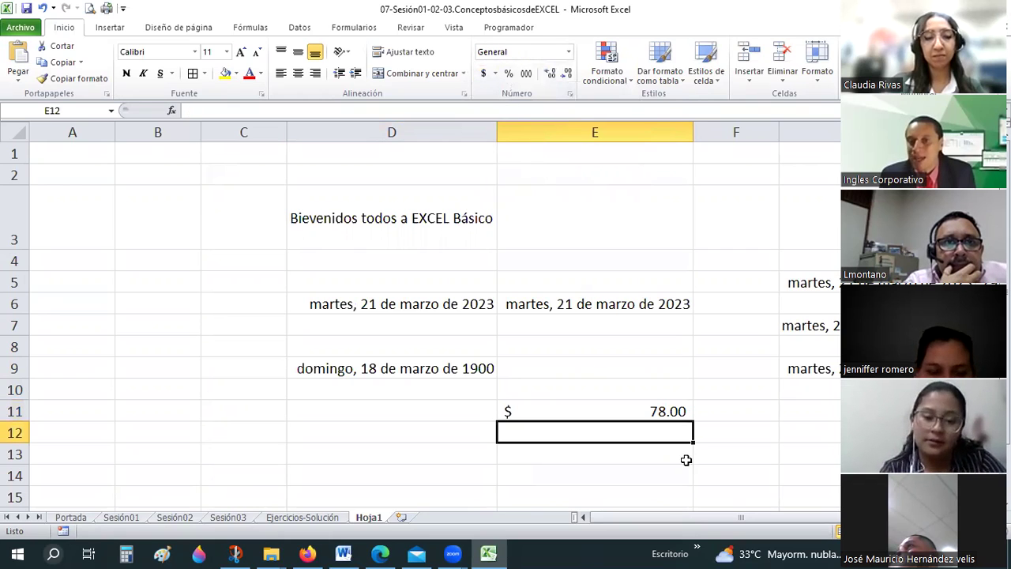
key("Return")
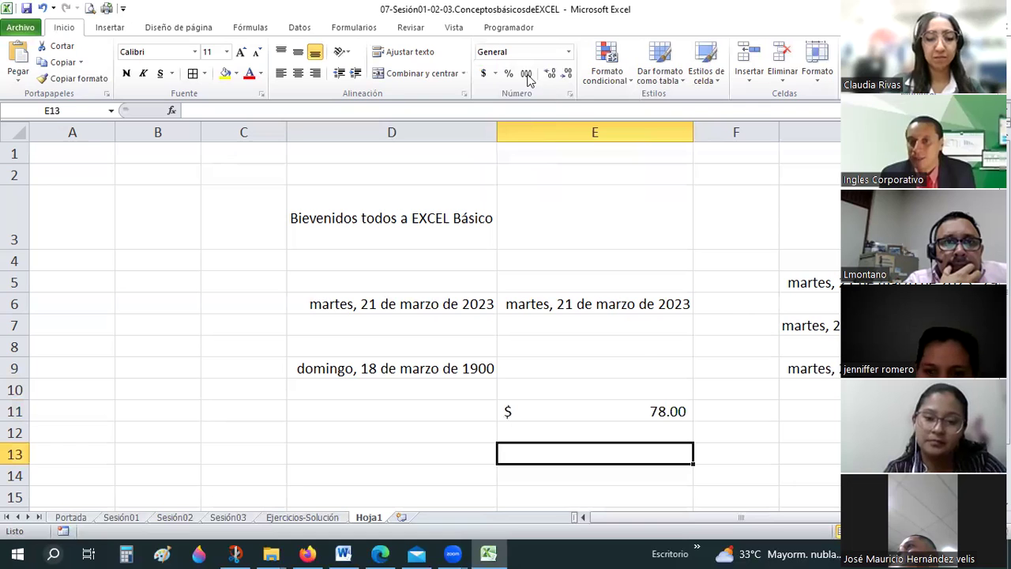
left_click(658, 427)
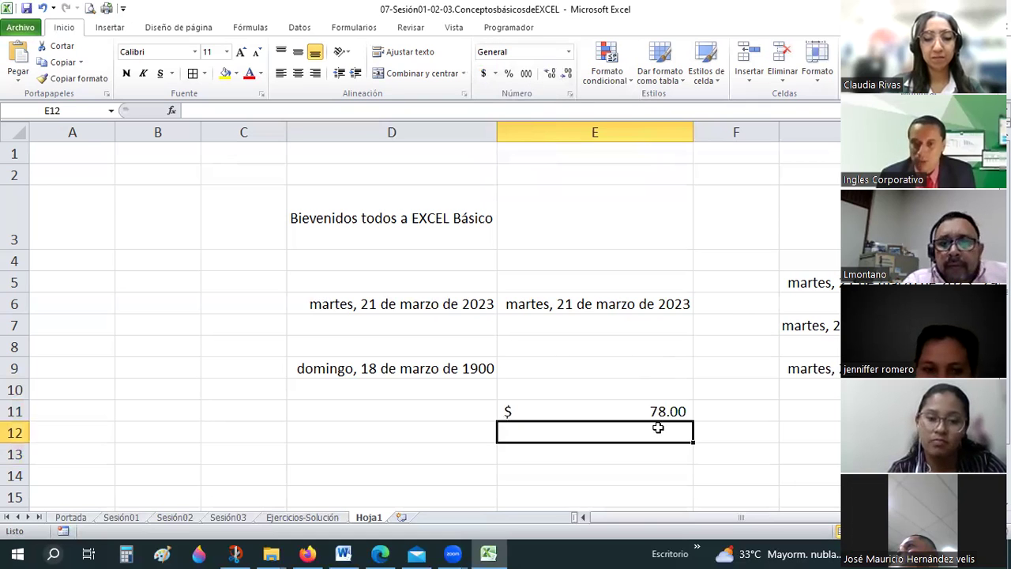
- Enter 78000 in E12 with thousands separators and four decimals, reading 78,000.0000
type("78")
key("Return")
key("Up")
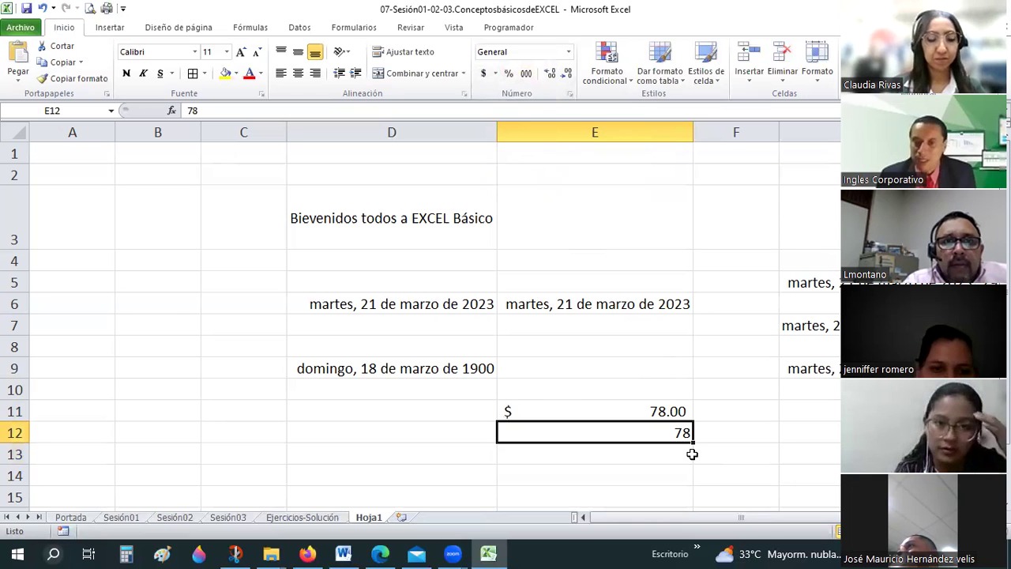
type("78000")
key("Return")
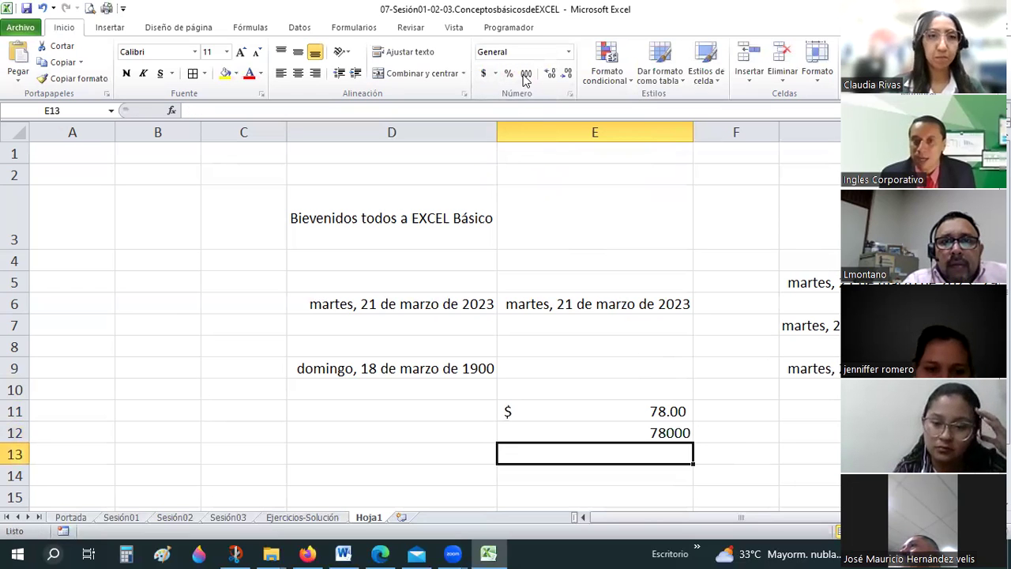
key("Up")
left_click(526, 73)
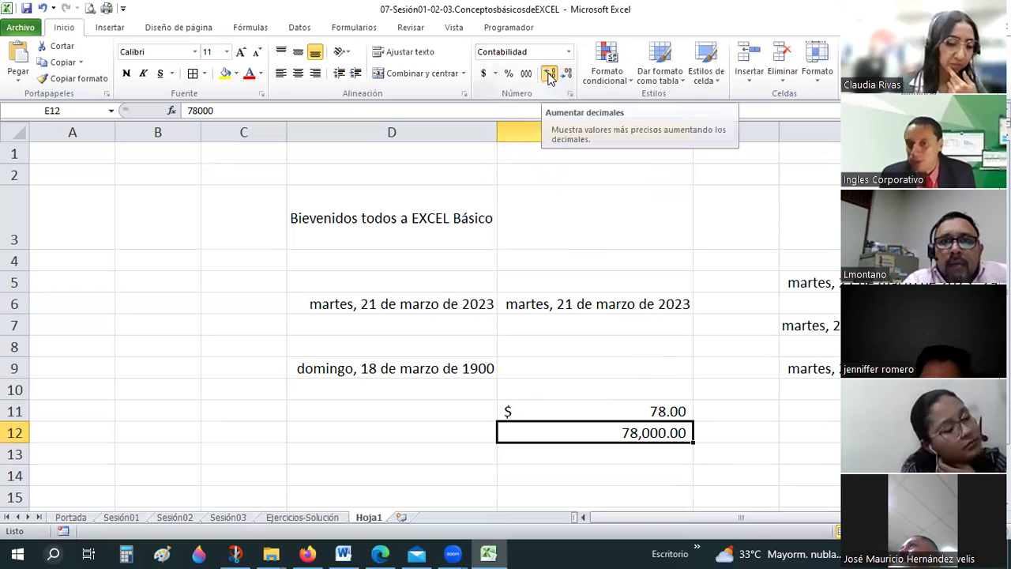
left_click(549, 74)
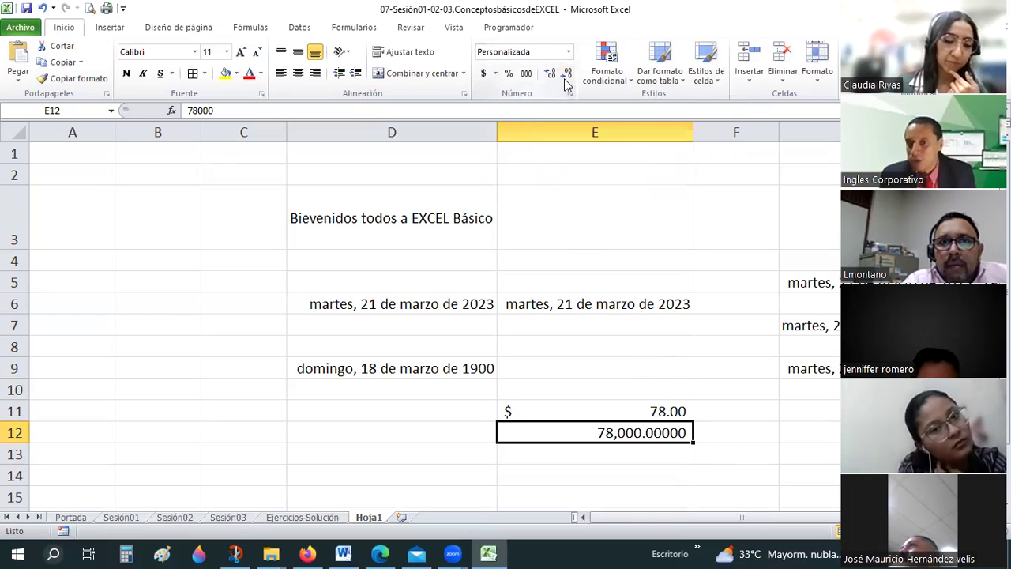
left_click(565, 75)
left_click(565, 76)
left_click(565, 75)
left_click(565, 76)
left_click(562, 76)
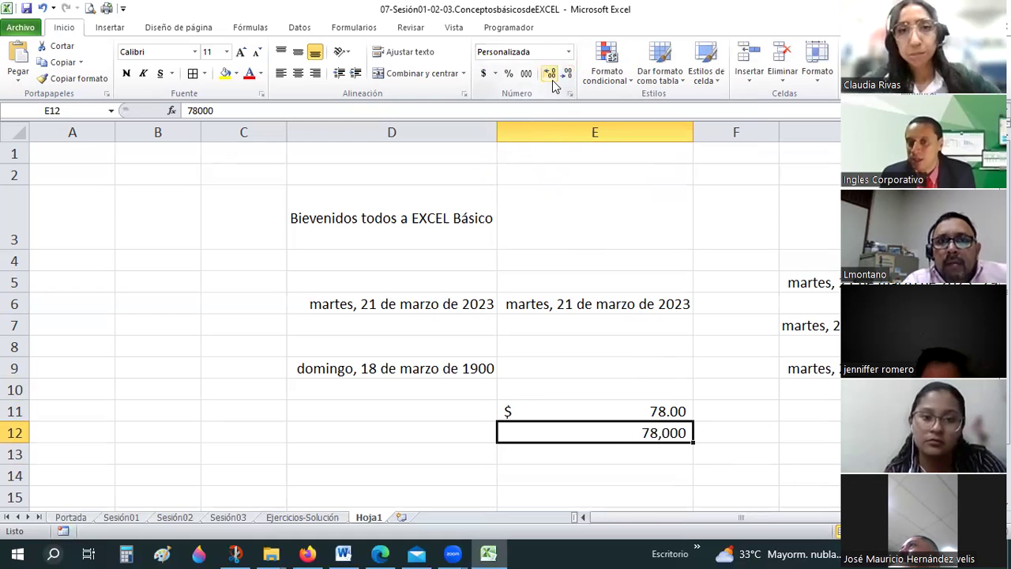
left_click(549, 75)
left_click(550, 74)
left_click(550, 75)
left_click(550, 74)
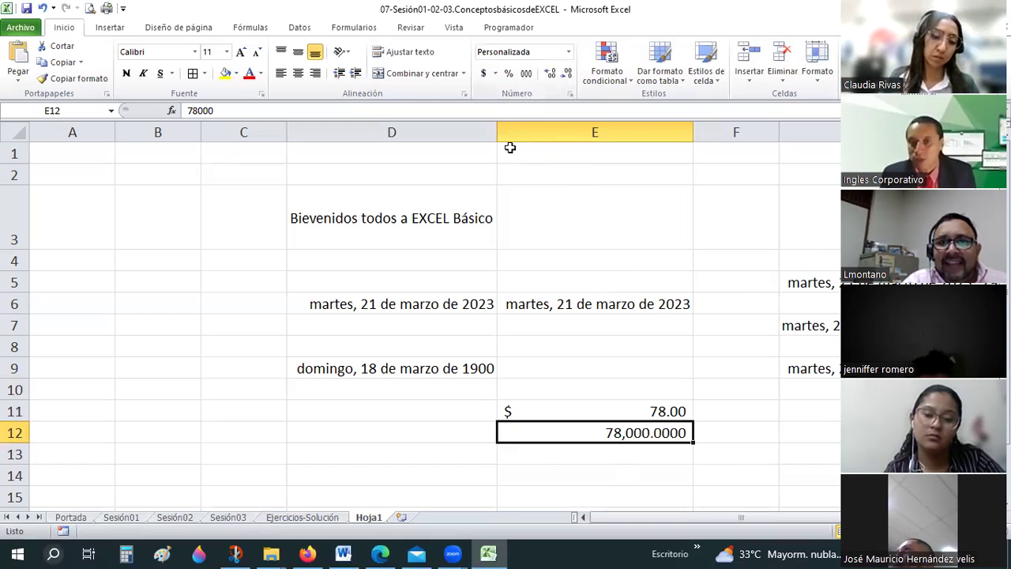
key("Return")
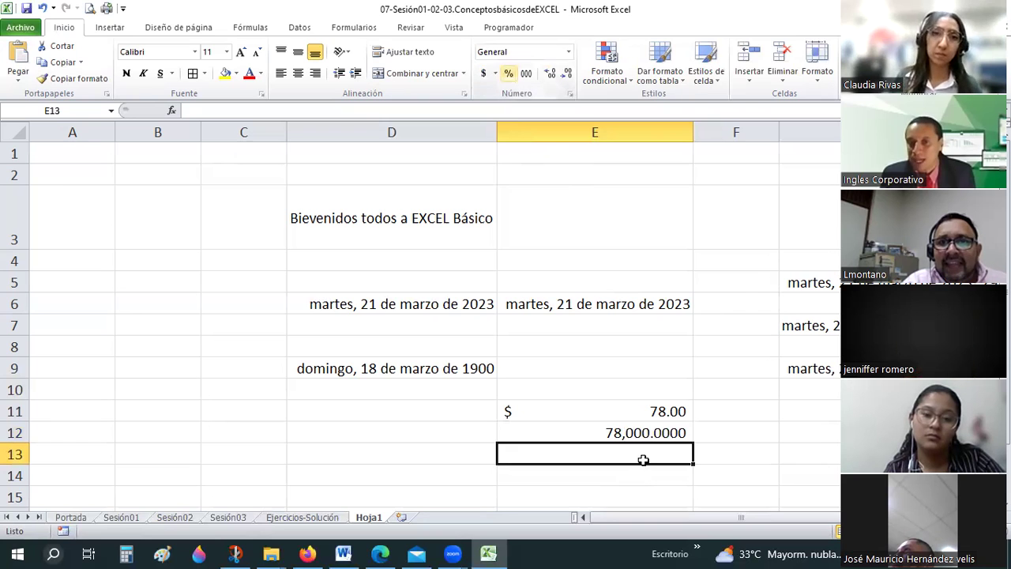
- Enter 78 in E13 in percentage format, showing 78%
left_click(510, 74)
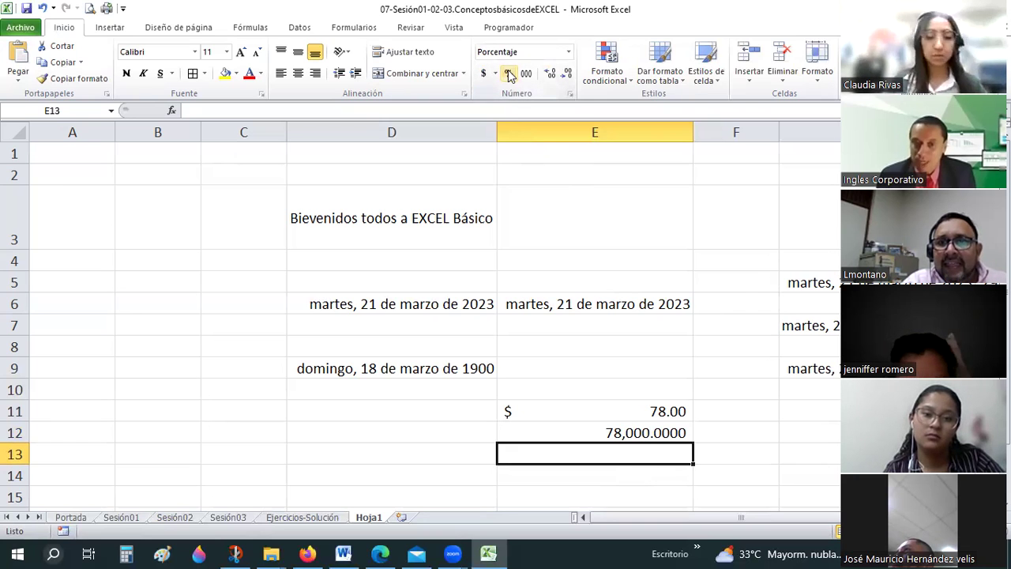
type("78")
key("Return")
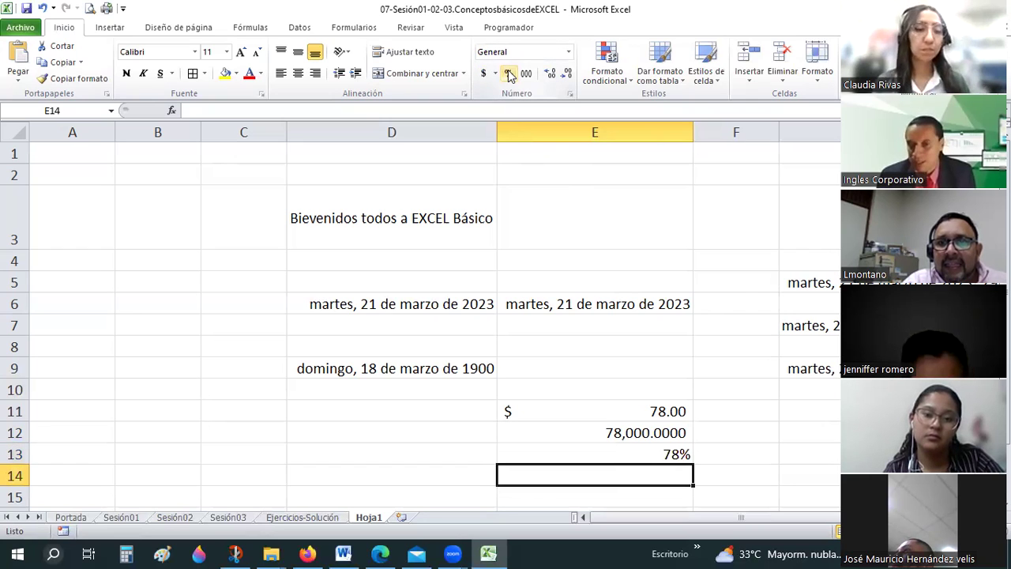
- Enter 78 in E14 and convert it to a percentage, showing 7800%
type("78")
key("Return")
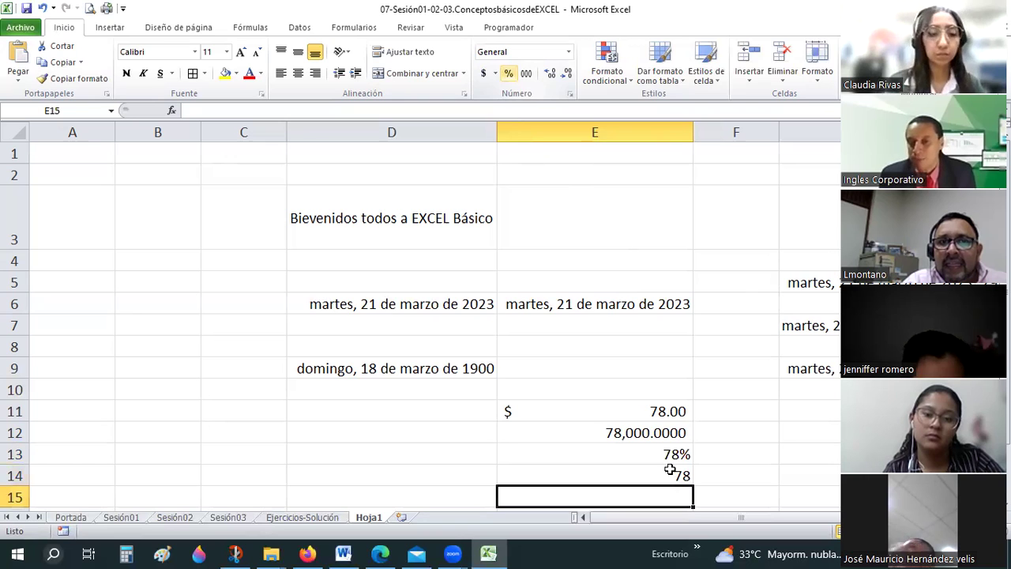
key("Up")
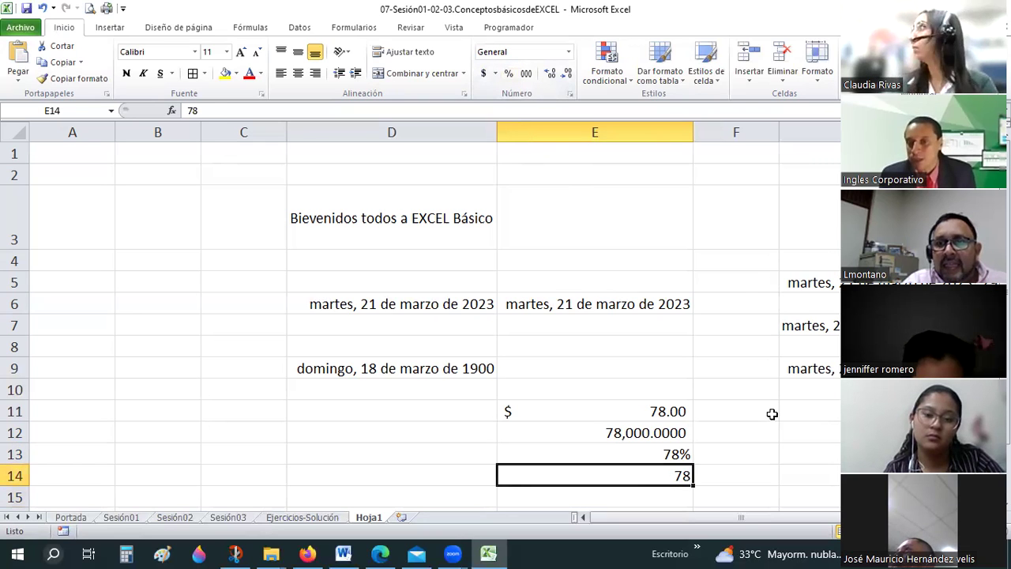
key("ctrl+shift+5")
scroll(676, 316, "down", 2)
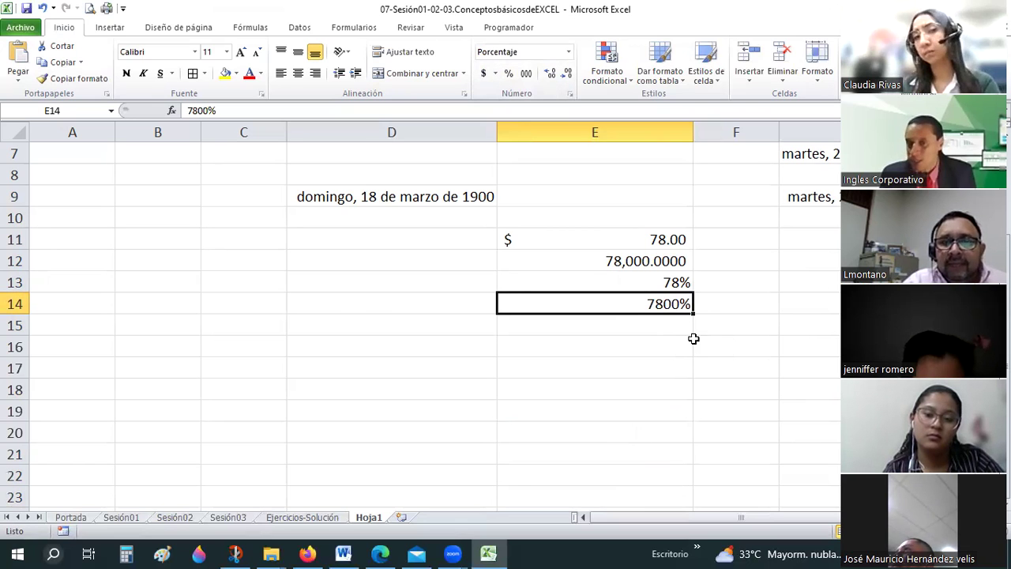
scroll(670, 359, "up", 1)
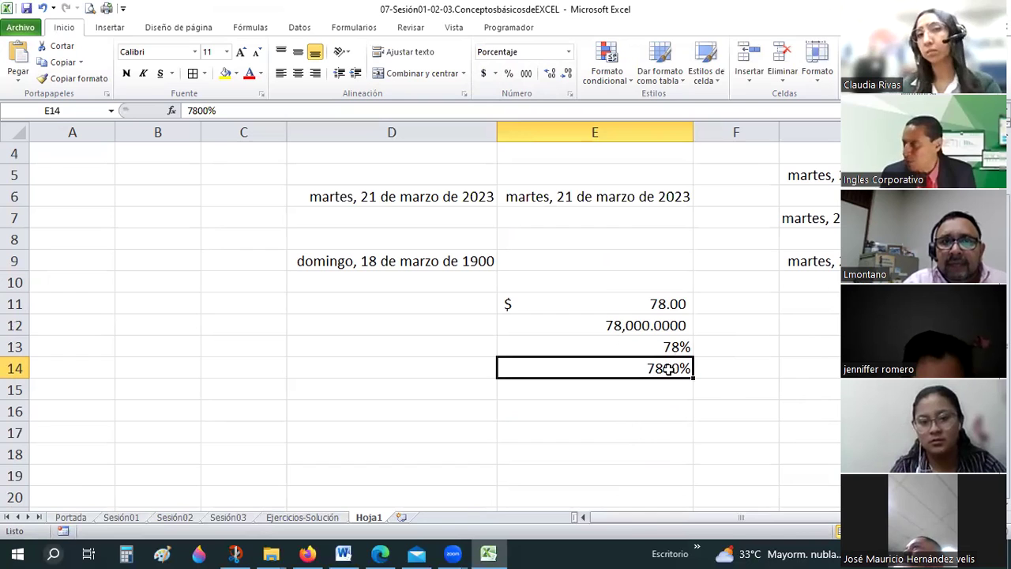
left_click_drag(601, 304, 668, 368)
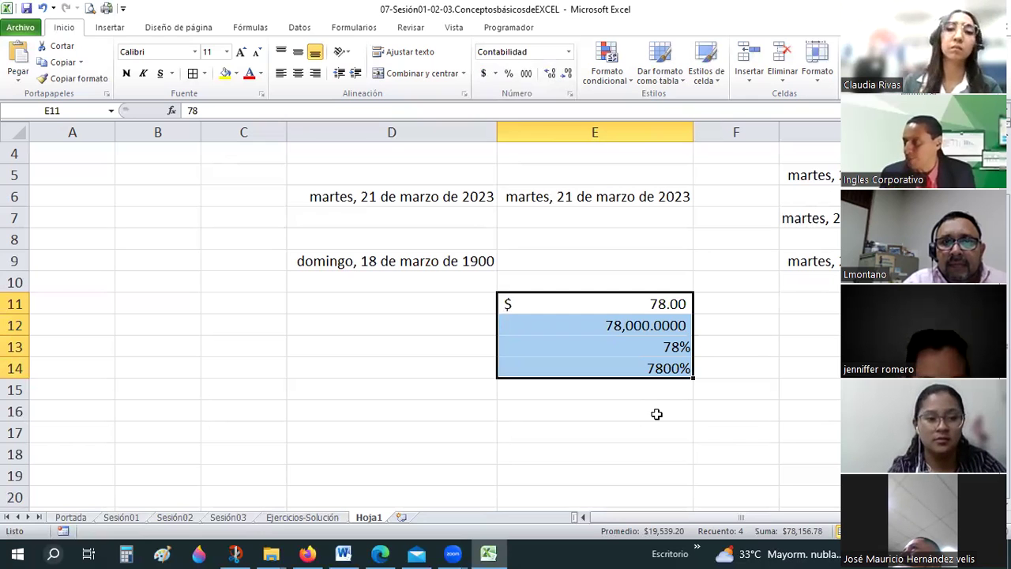
scroll(657, 413, "up", 1)
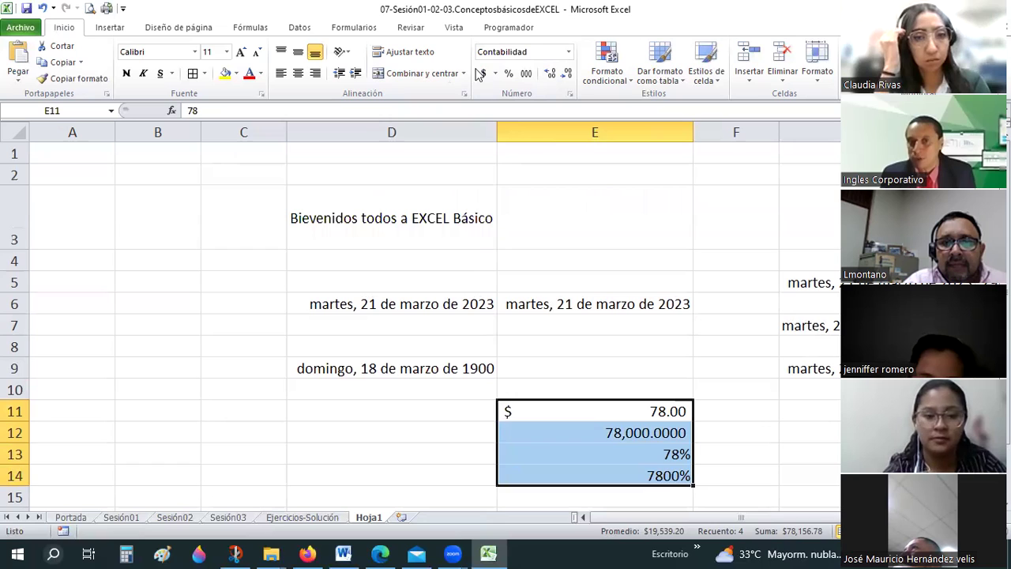
- Try adding and removing decimals on E11:E14, then undo those changes
left_click(601, 416)
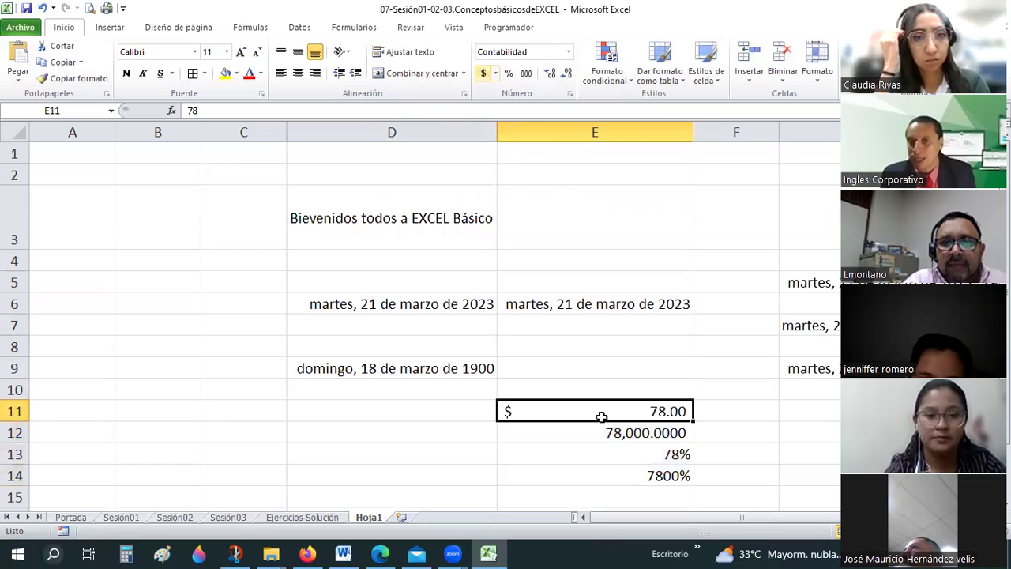
left_click(662, 434)
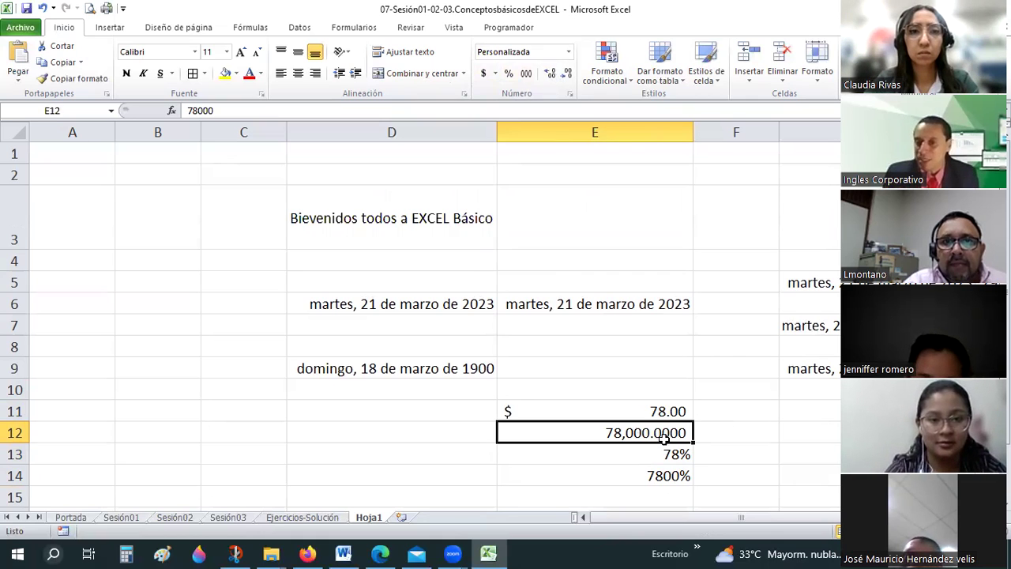
left_click_drag(664, 412, 672, 478)
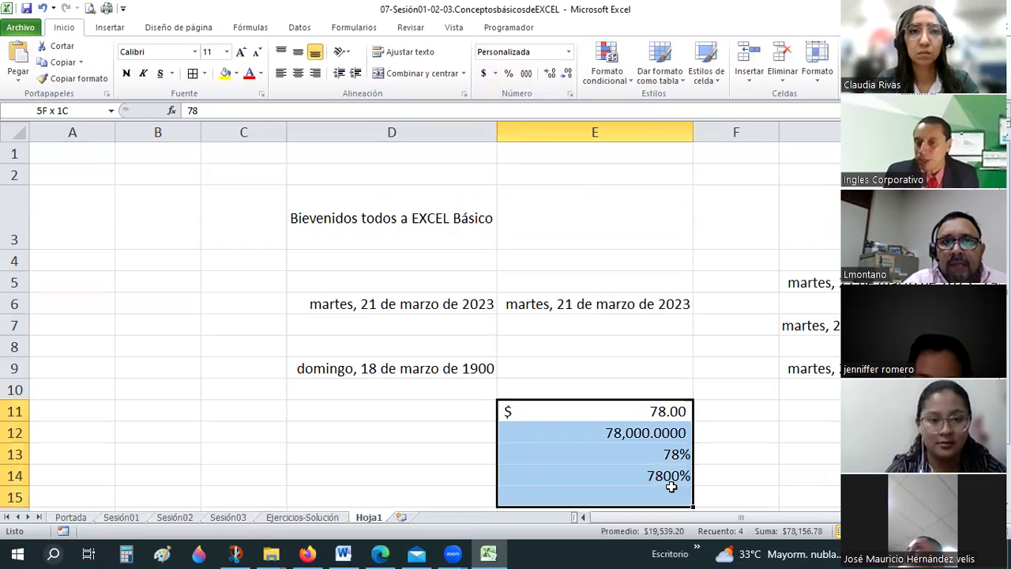
left_click(552, 78)
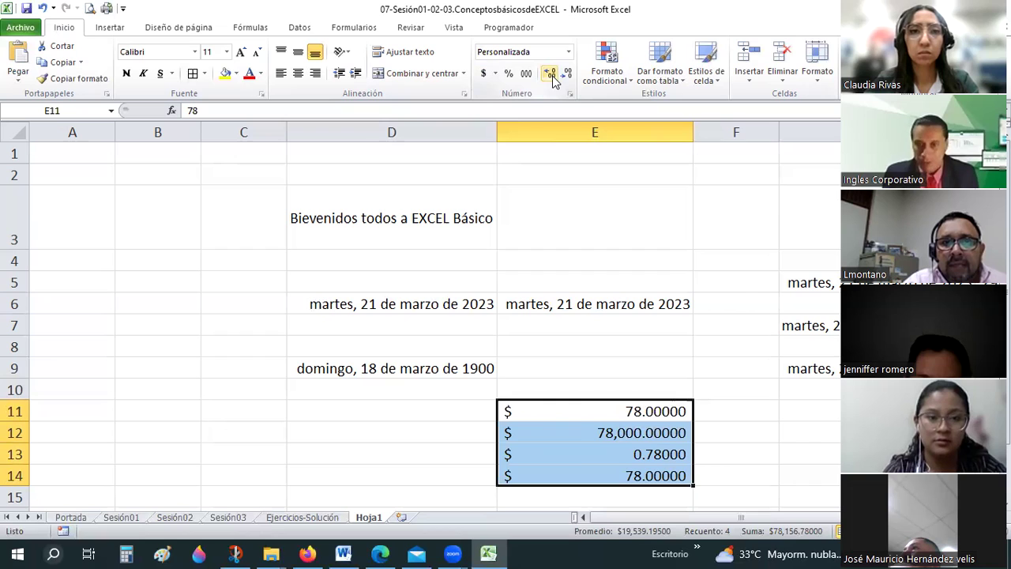
double_click(552, 77)
key("ctrl+z")
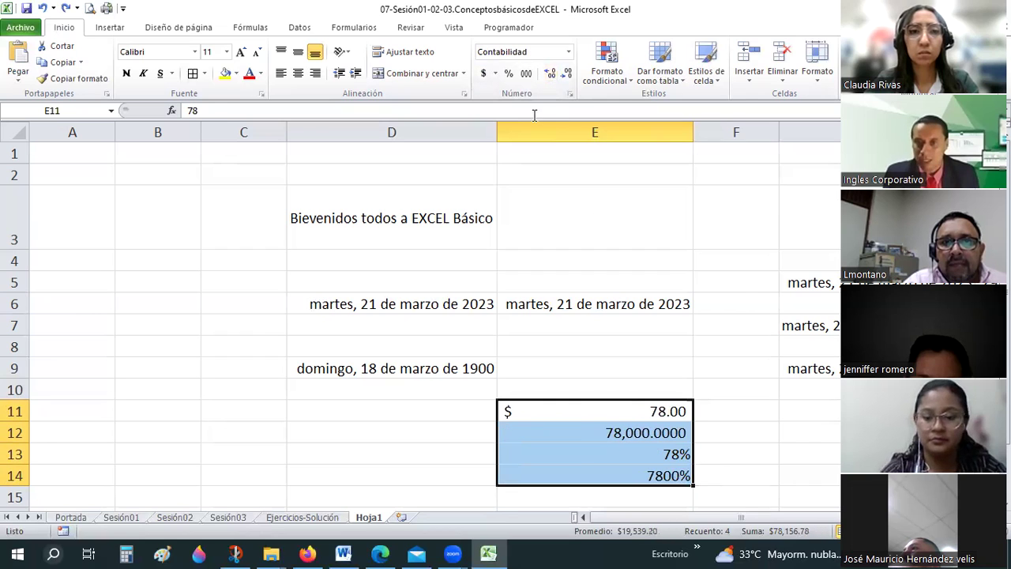
key("ctrl+z")
- Adjust the percentage decimals so E13 reads 78.000% while E14 stays 7800%
double_click(546, 77)
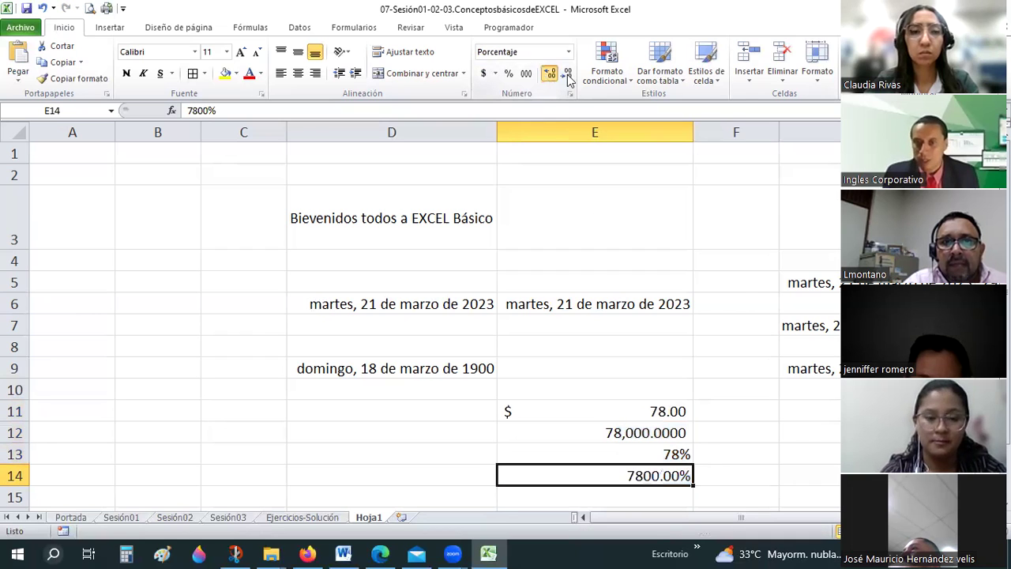
left_click(568, 77)
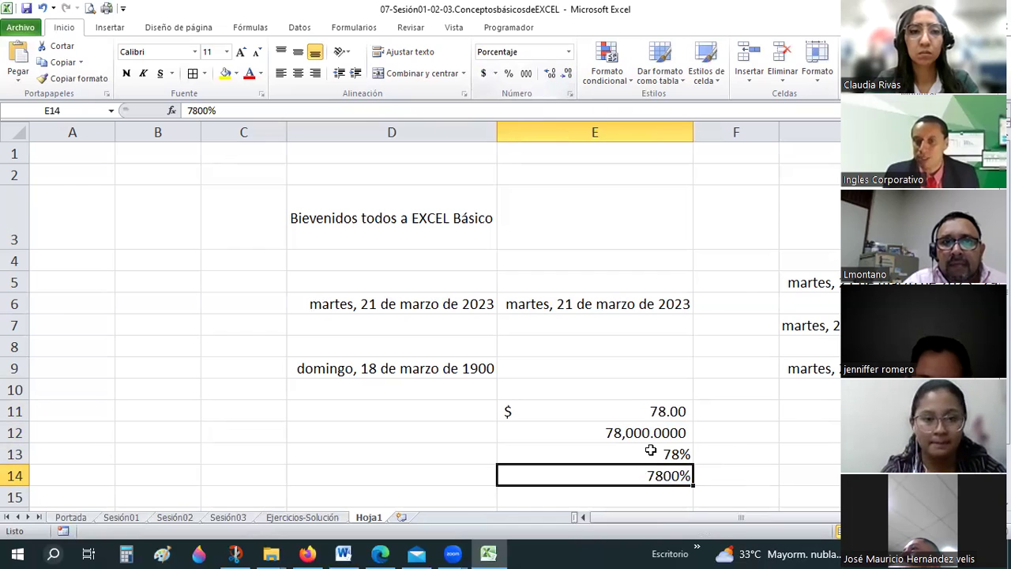
key("Up")
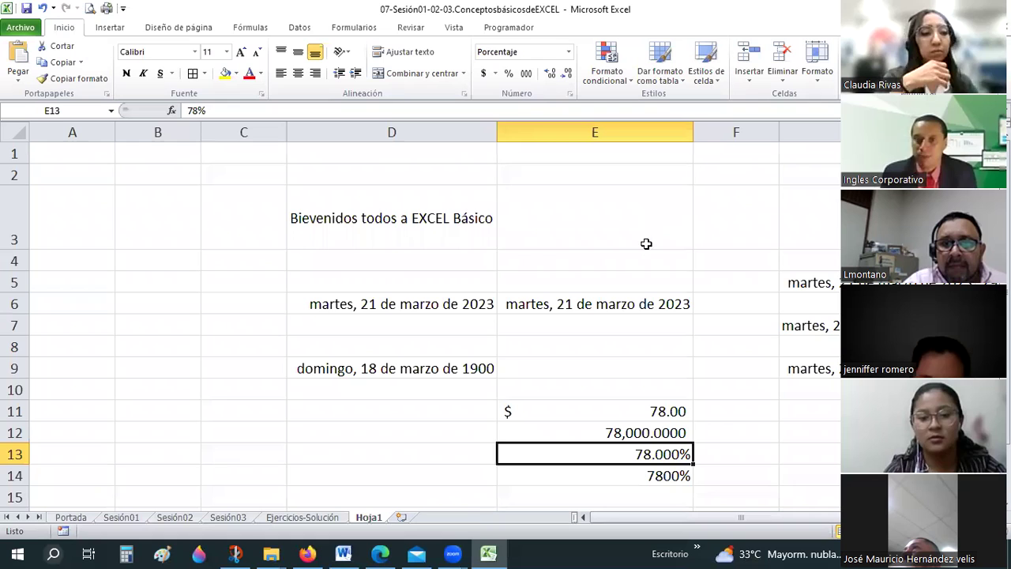
left_click(646, 243)
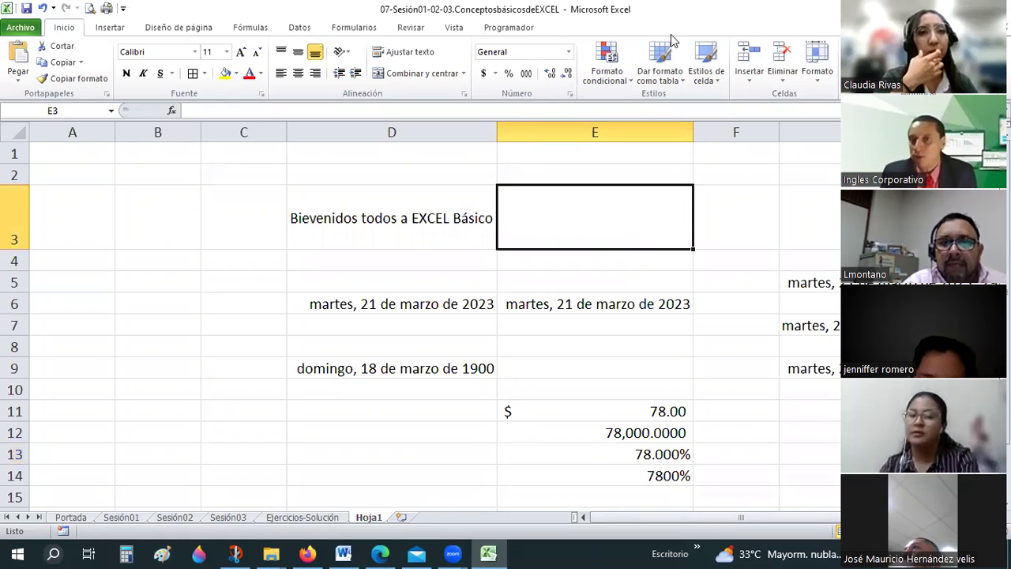
- Insert the new blank worksheet Hoja2 with Shift+F11 and select D4:I9 on it
left_click(624, 83)
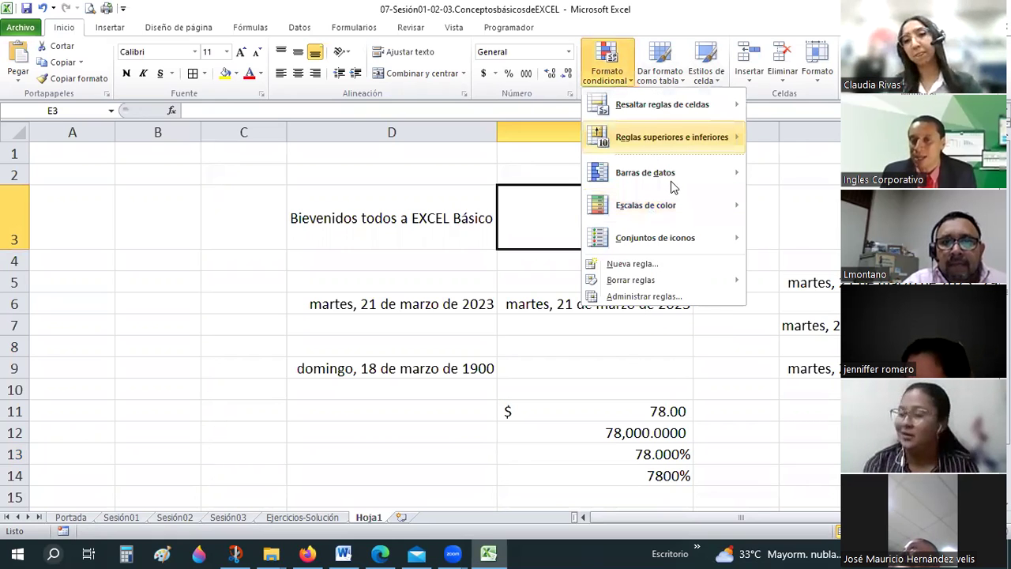
mouse_move(664, 104)
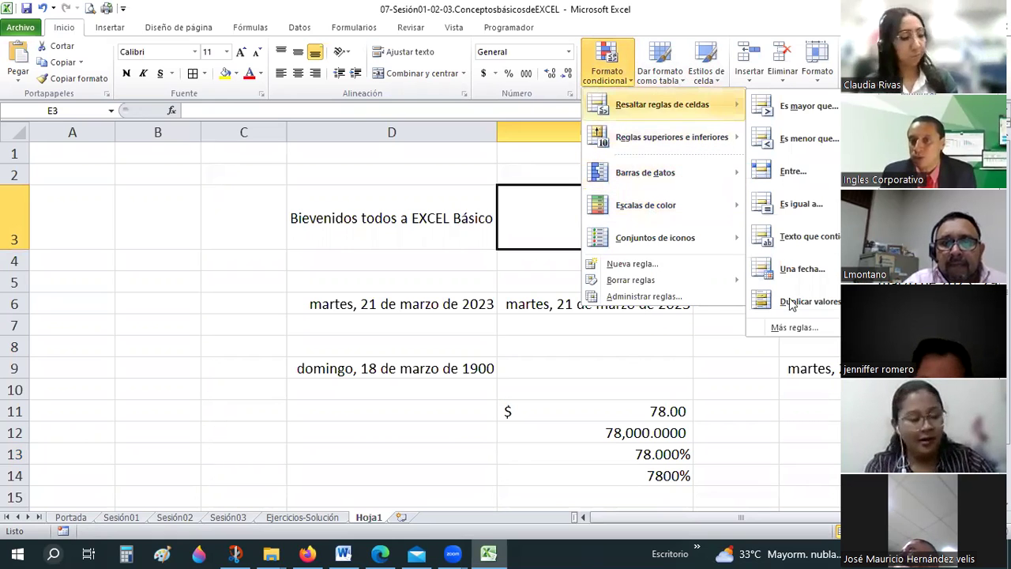
left_click(361, 501)
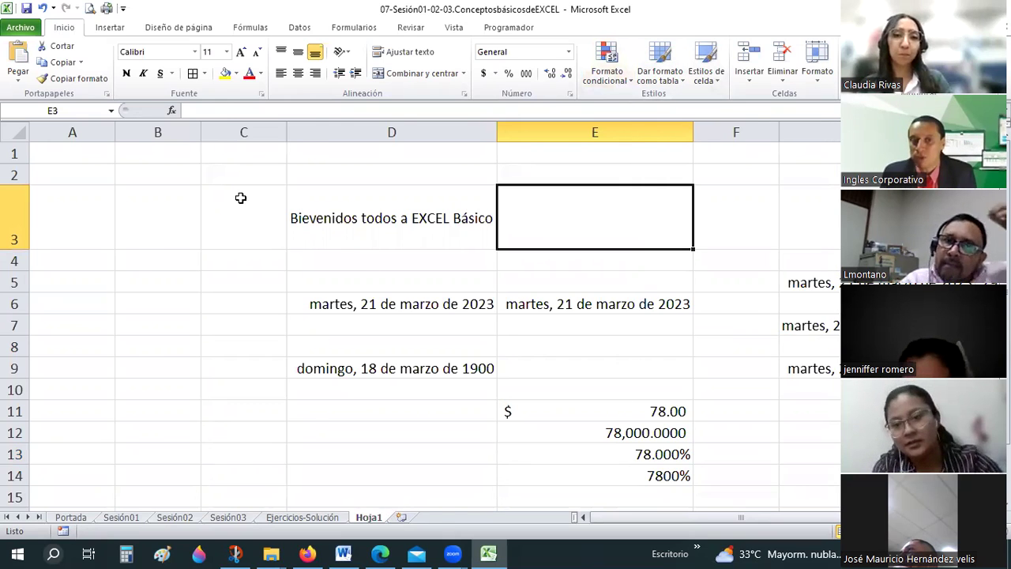
key("shift+F11")
left_click_drag(225, 188, 534, 265)
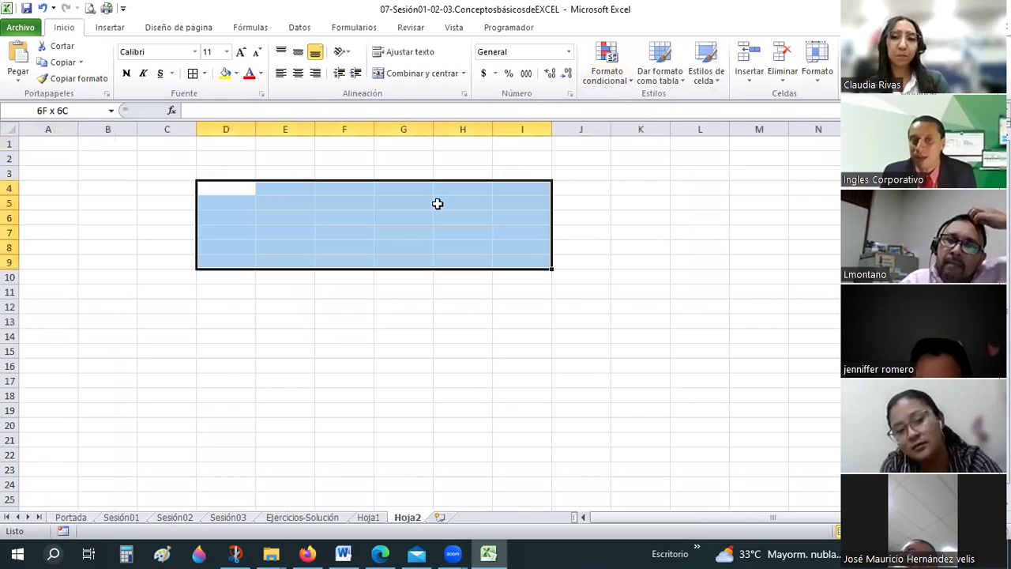
- Add borders to D4:I9 and format it as a dark blue table with headers
left_click(192, 73)
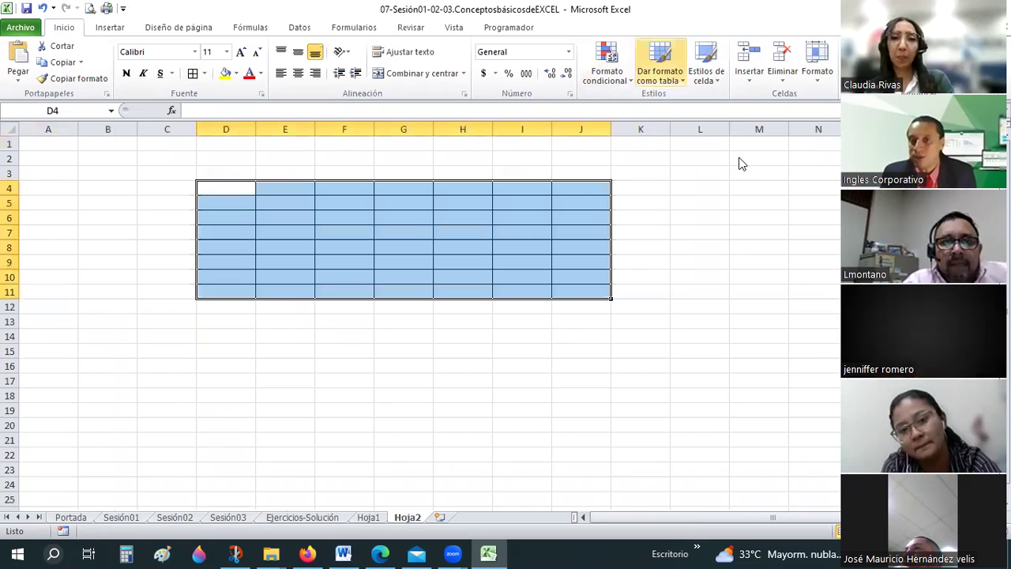
left_click(659, 75)
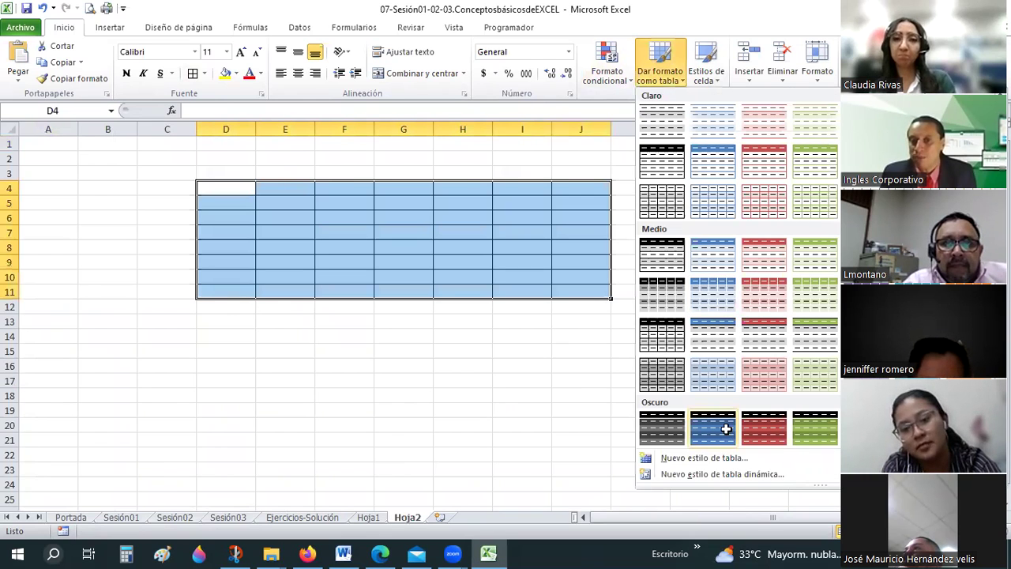
left_click(725, 429)
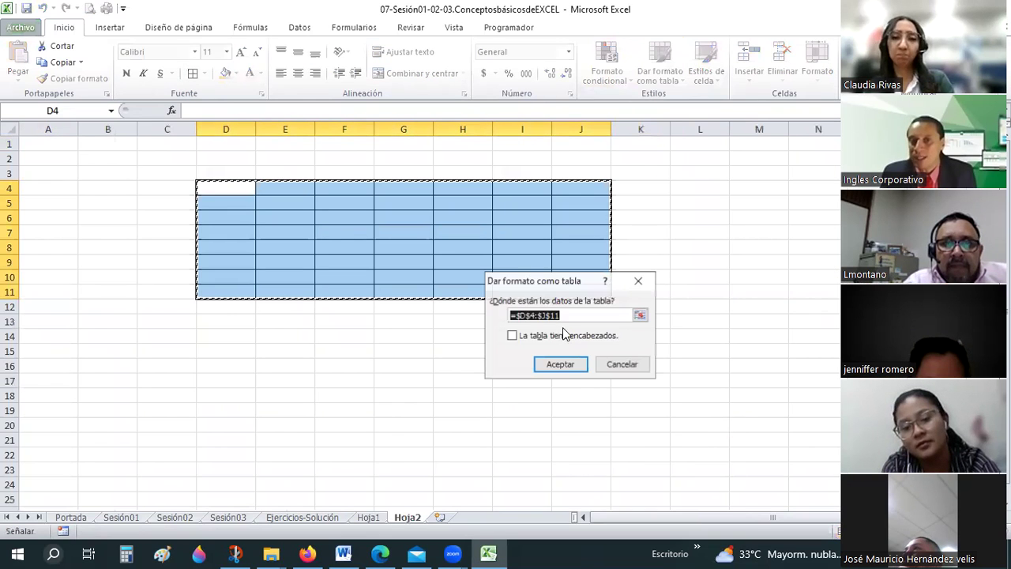
left_click(513, 335)
left_click(550, 366)
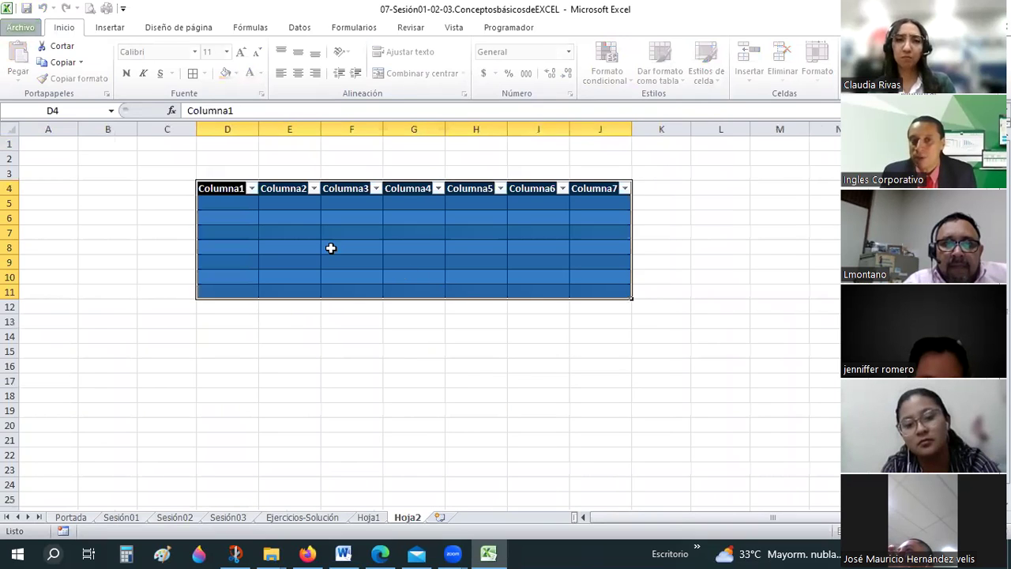
- Select a few cells inside Tabla1, then pick a blank cell outside the table
left_click(414, 277)
left_click(540, 233)
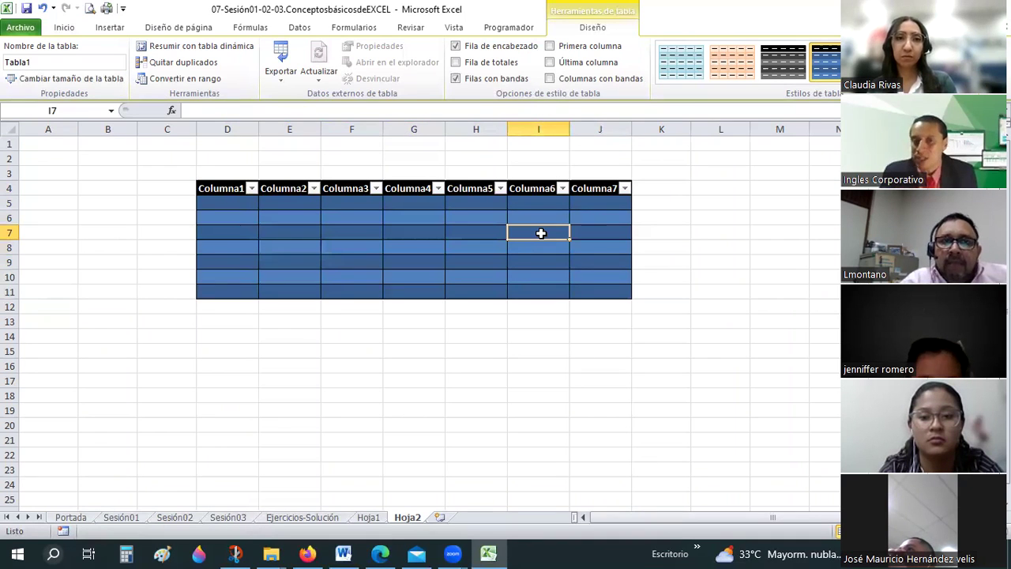
left_click(204, 188)
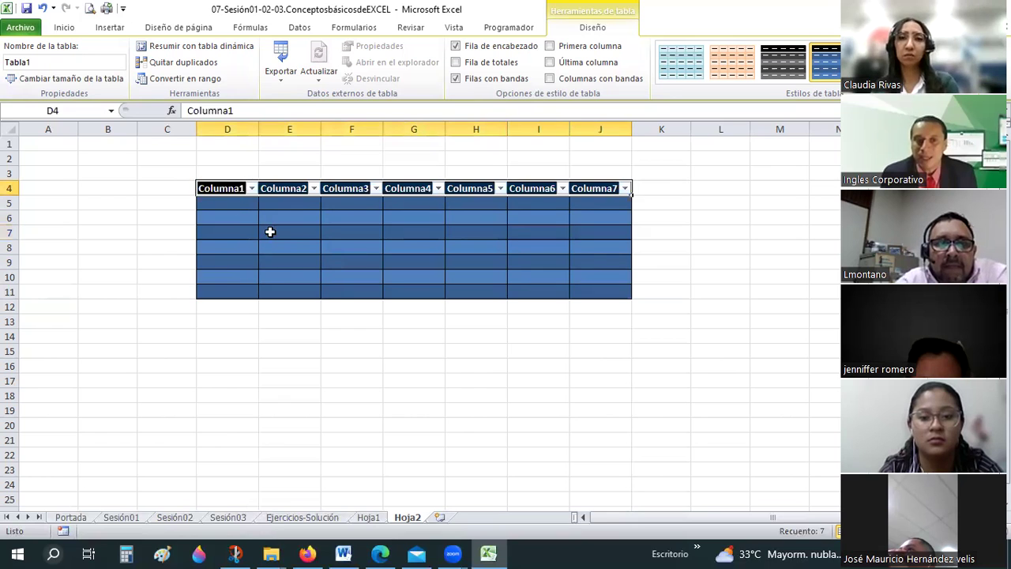
left_click(269, 231)
left_click(233, 189)
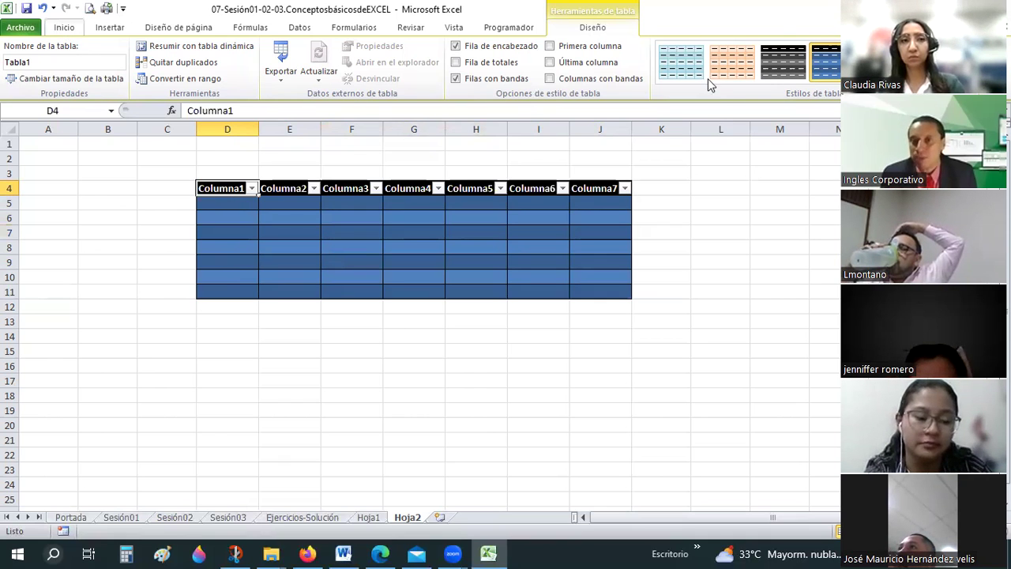
left_click(779, 173)
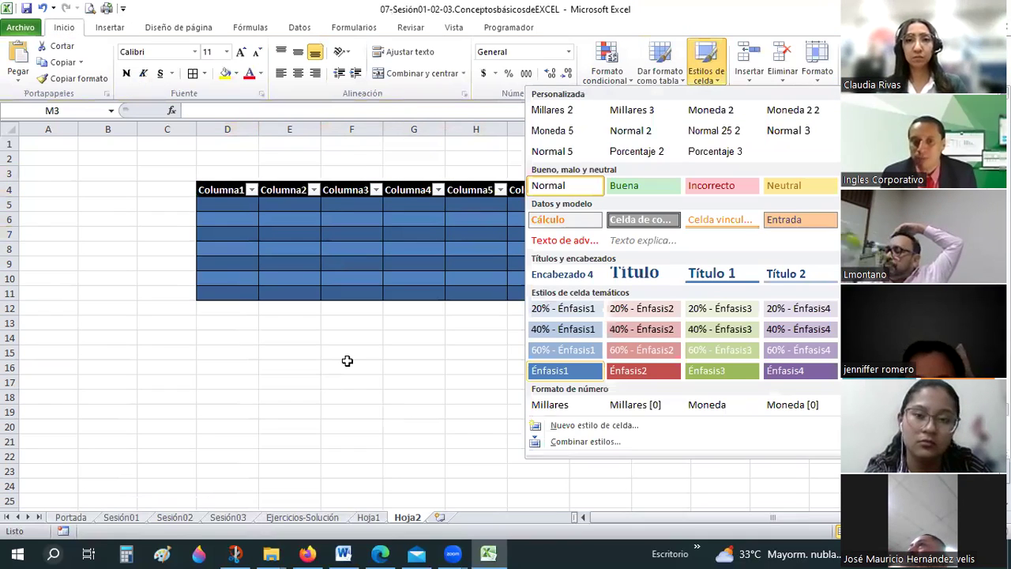
- Enter the title 'Excel básico' in cell F16
left_click(347, 360)
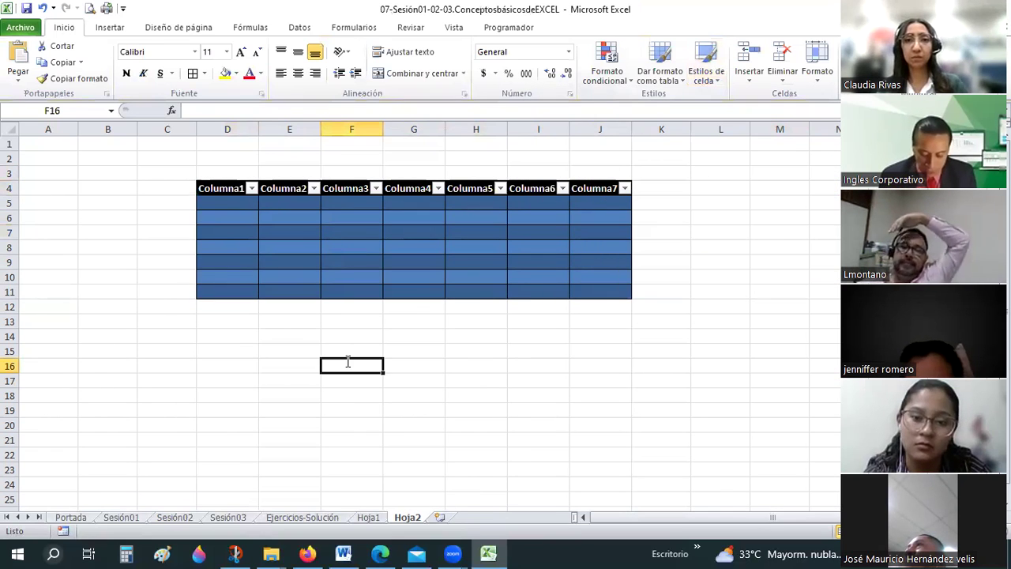
type("Excel básico")
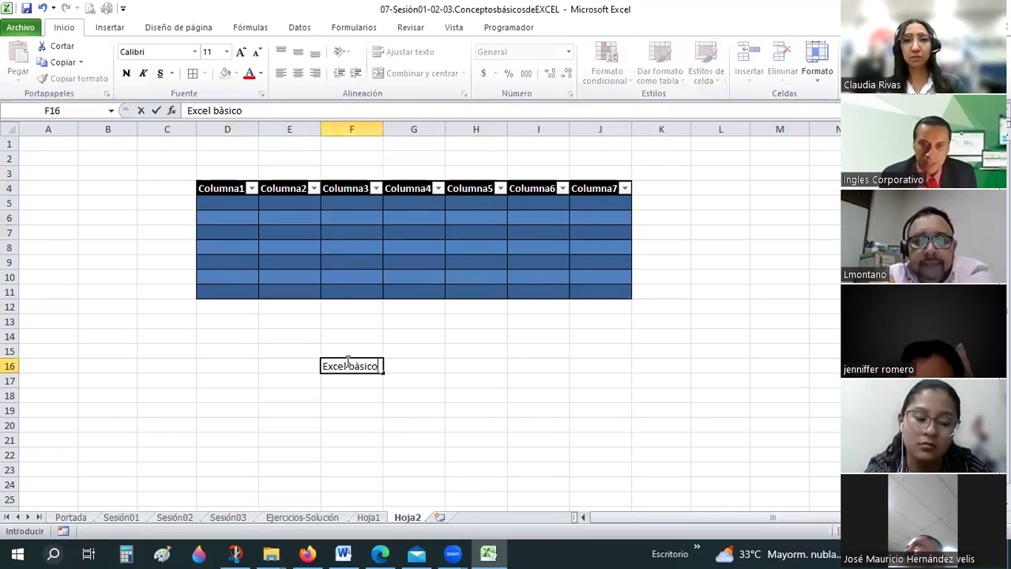
left_click(368, 366)
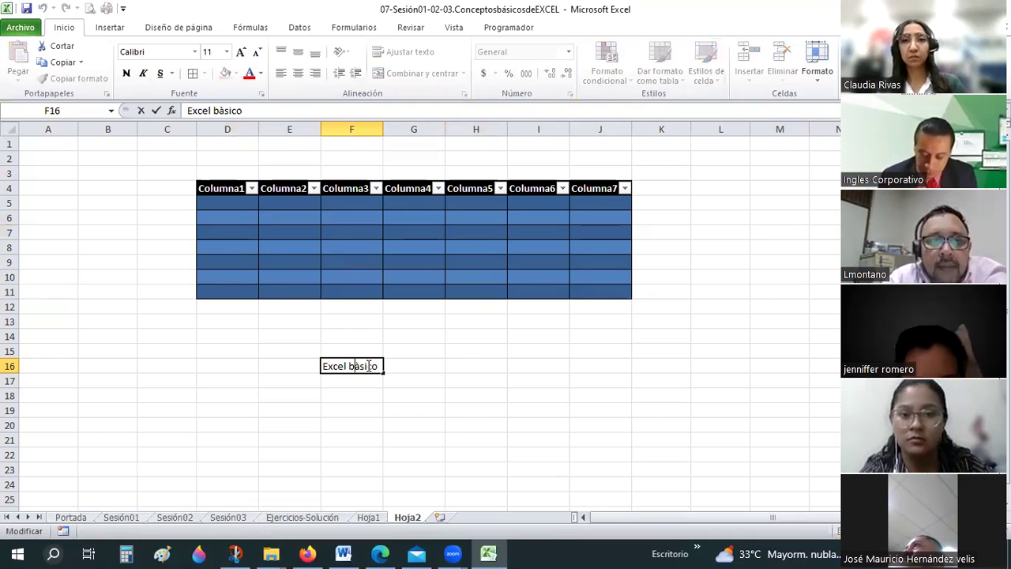
type("á")
key("Return")
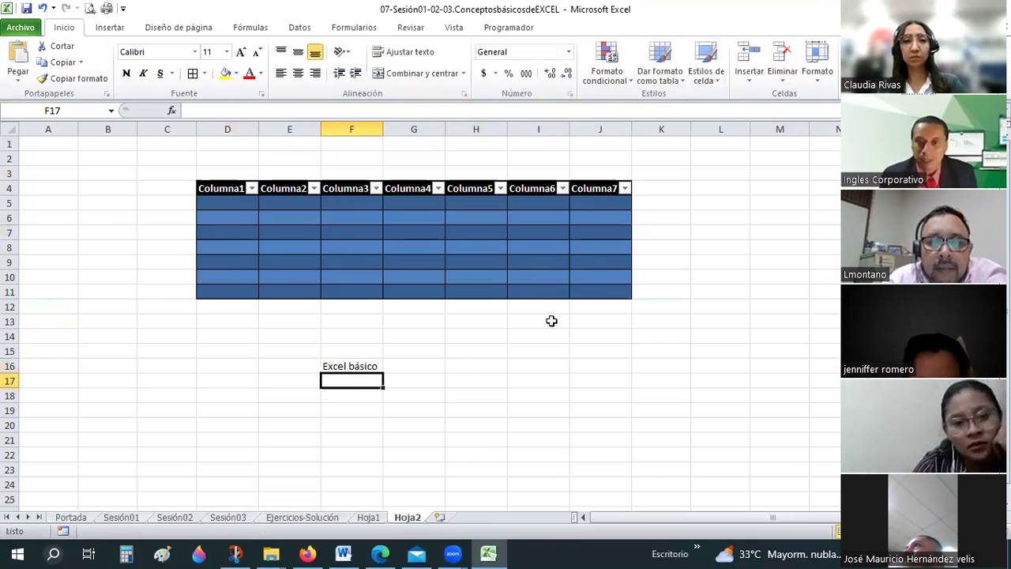
scroll(552, 321, "up", 4)
key("Up")
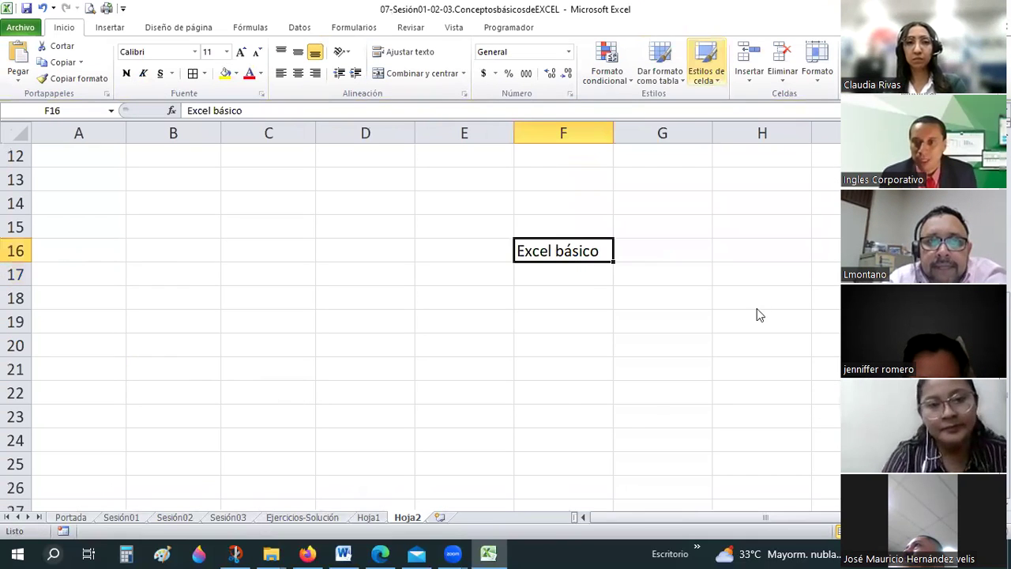
- Apply the Título 1 heading style to the Excel básico title in F16
left_click(711, 273)
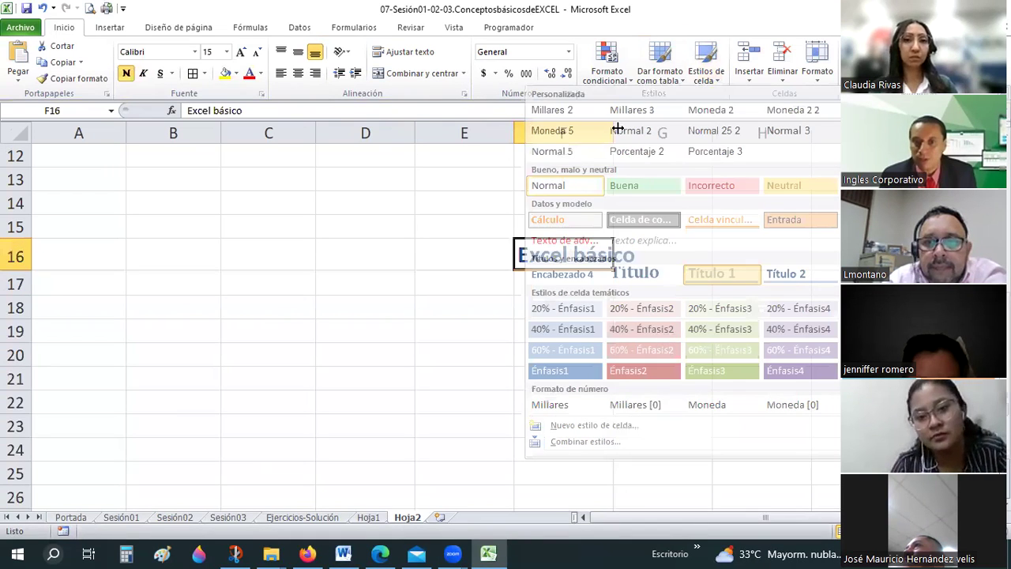
key("Down")
key("Down")
key("Down")
key("Right")
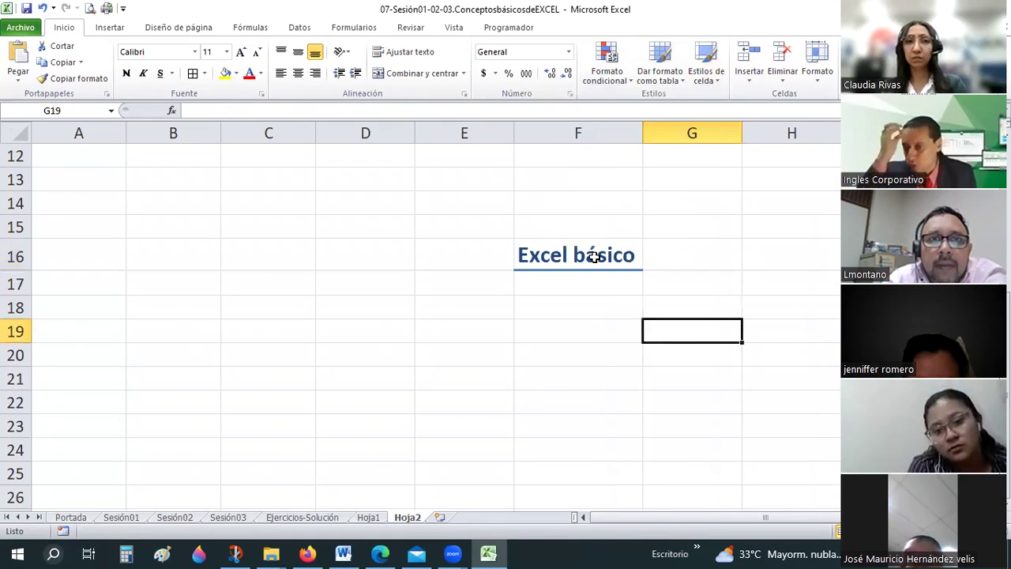
left_click(594, 256)
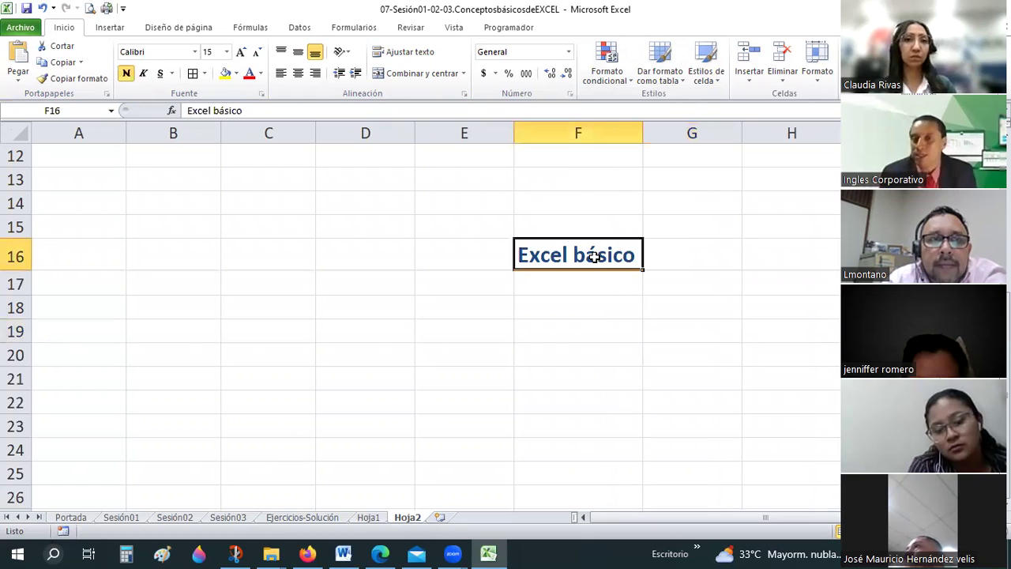
- Bring up the Insertar options for cells, rows or columns
left_click(753, 85)
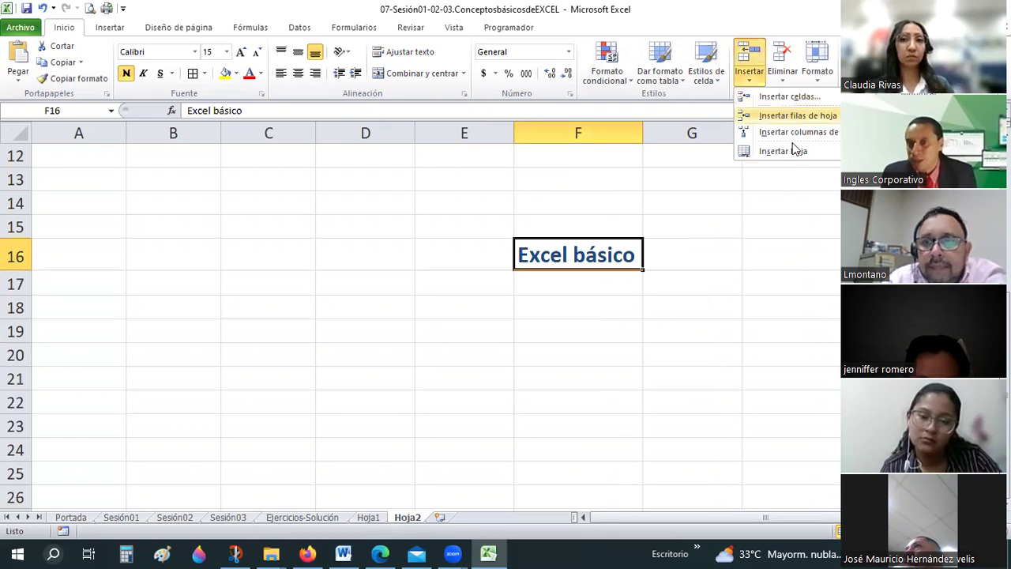
left_click(161, 120)
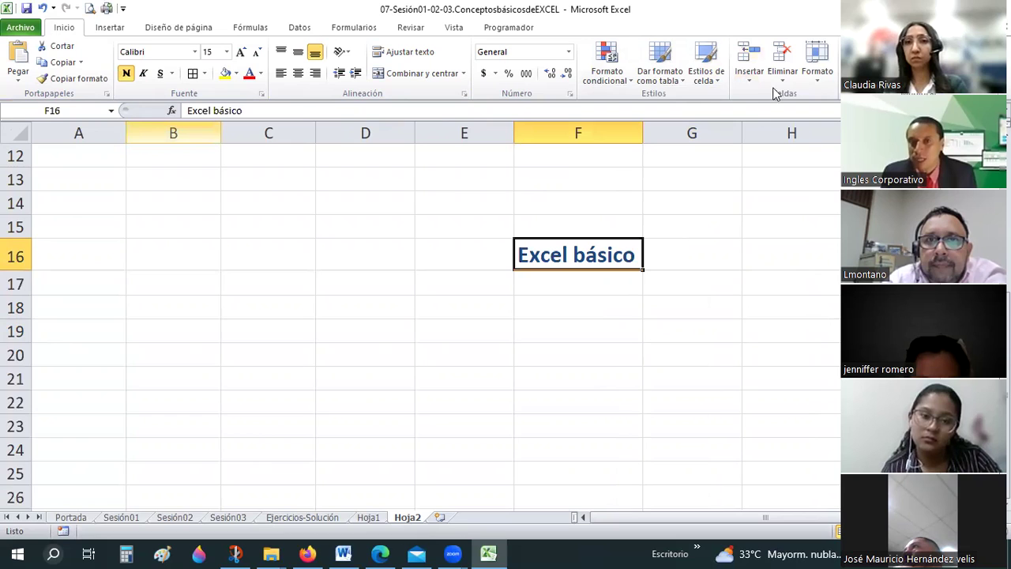
left_click(743, 79)
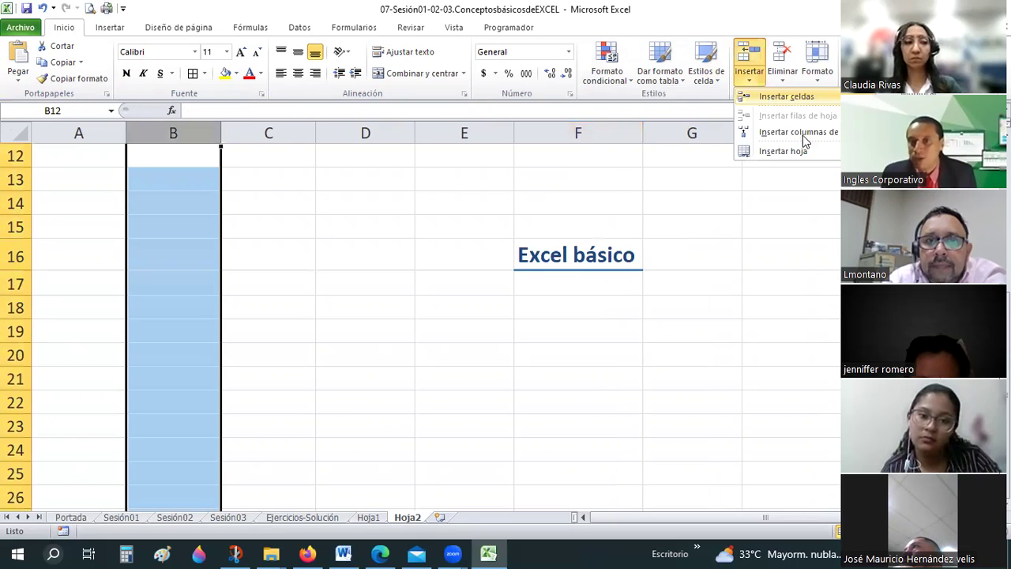
- Insert a blank column at B and type the label P1 in cell B12
left_click(802, 132)
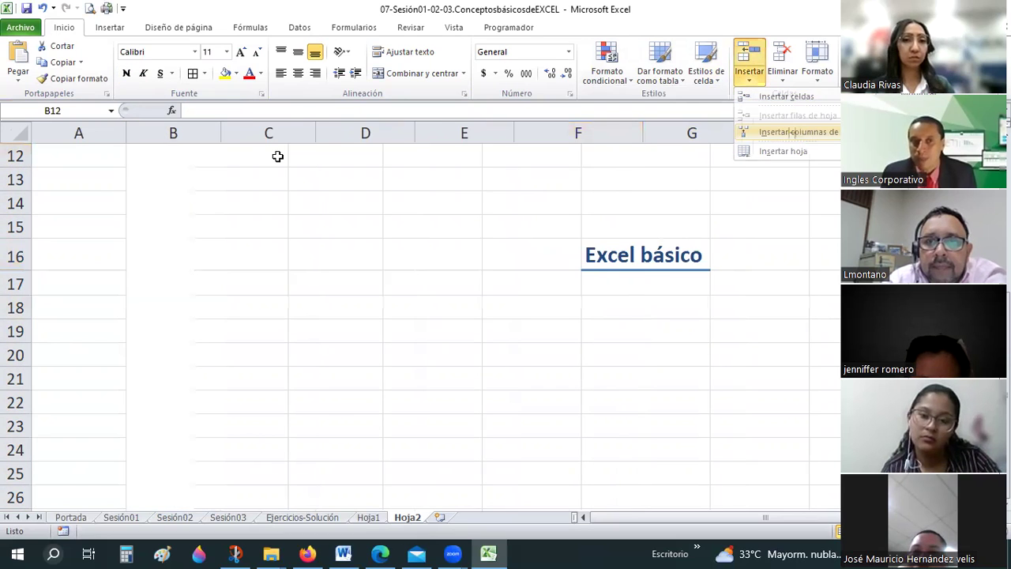
left_click(277, 156)
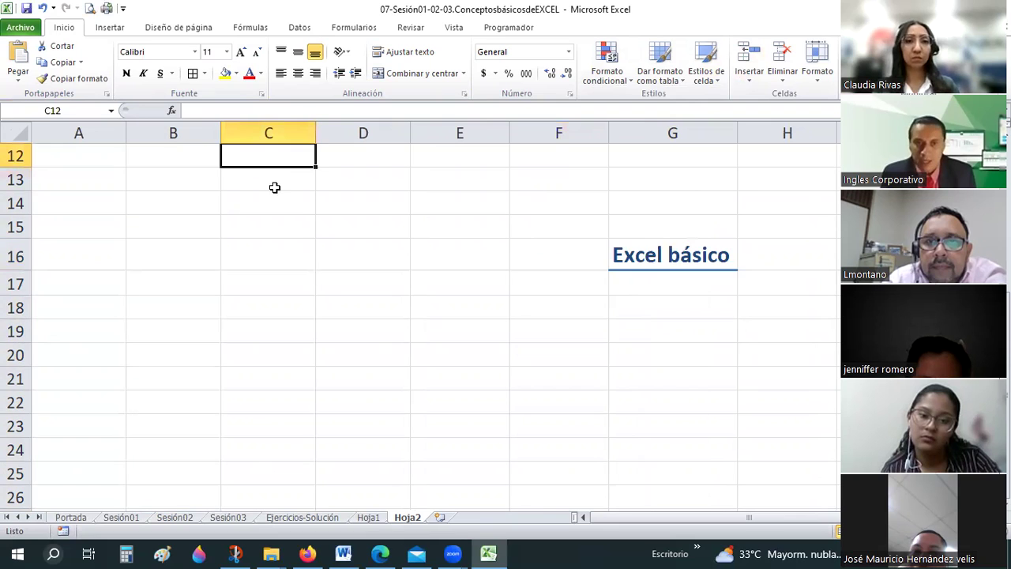
left_click(170, 159)
type("P")
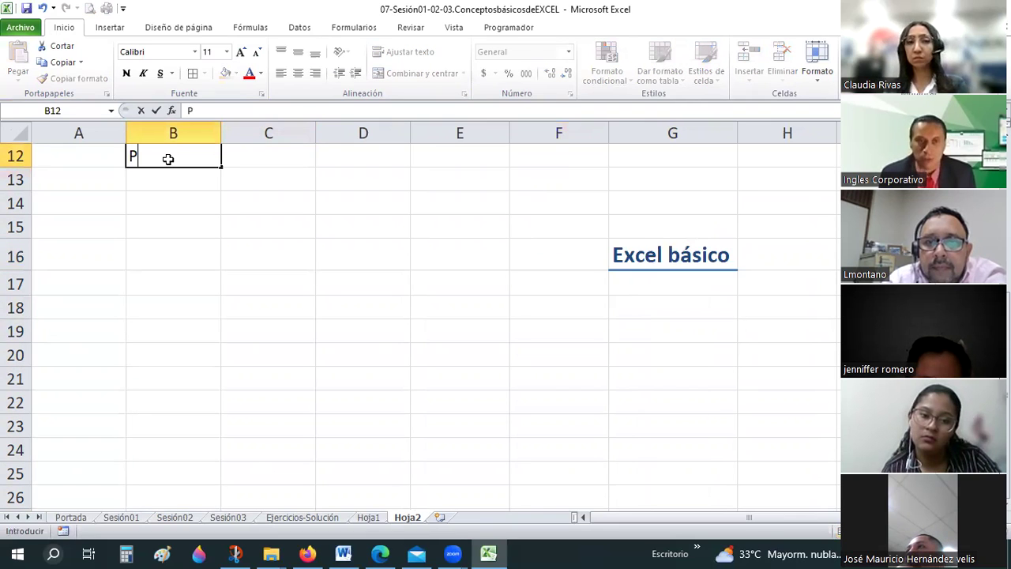
type("1")
key("Return")
key("Up")
- Insert another blank column before P1 and a blank row at row 12
key("ctrl+space")
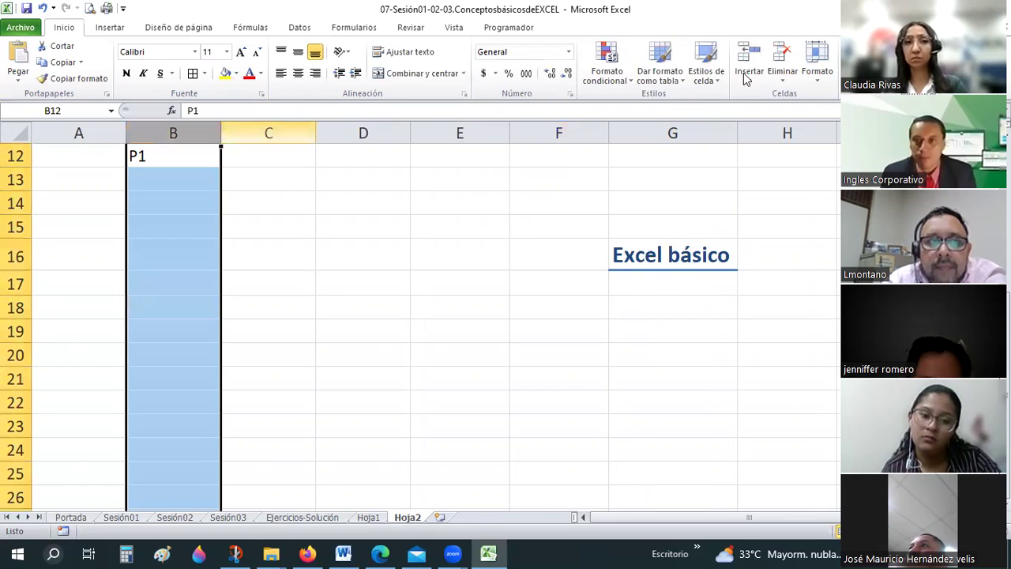
left_click(748, 76)
left_click(774, 134)
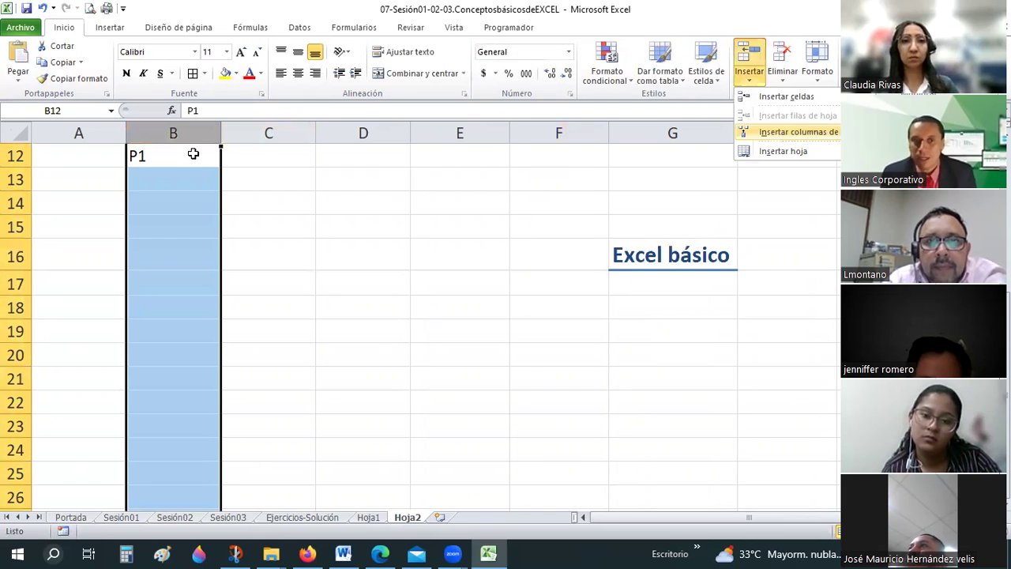
left_click(175, 158)
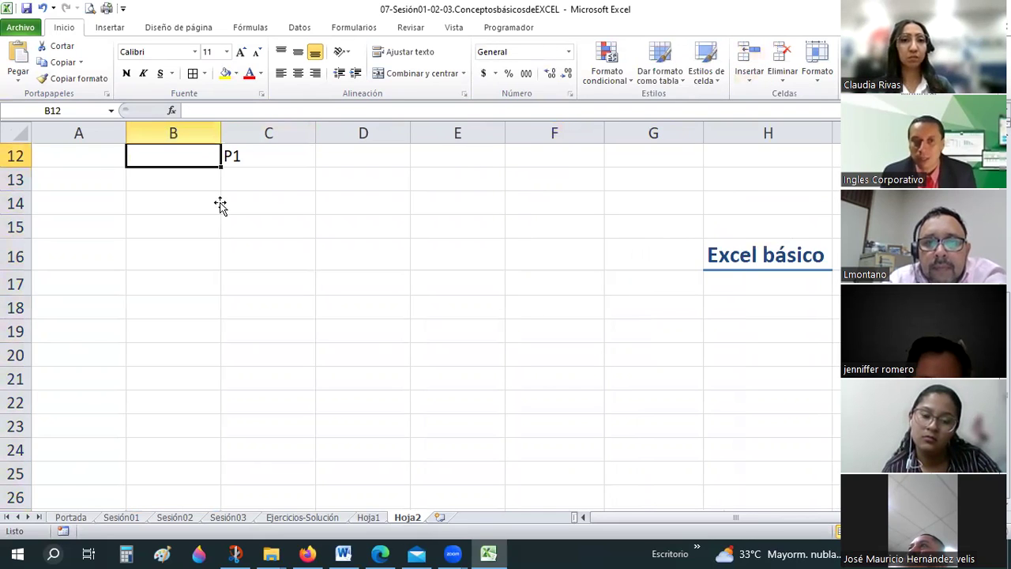
key("ctrl+space")
key("shift+space")
scroll(746, 150, "up", 1)
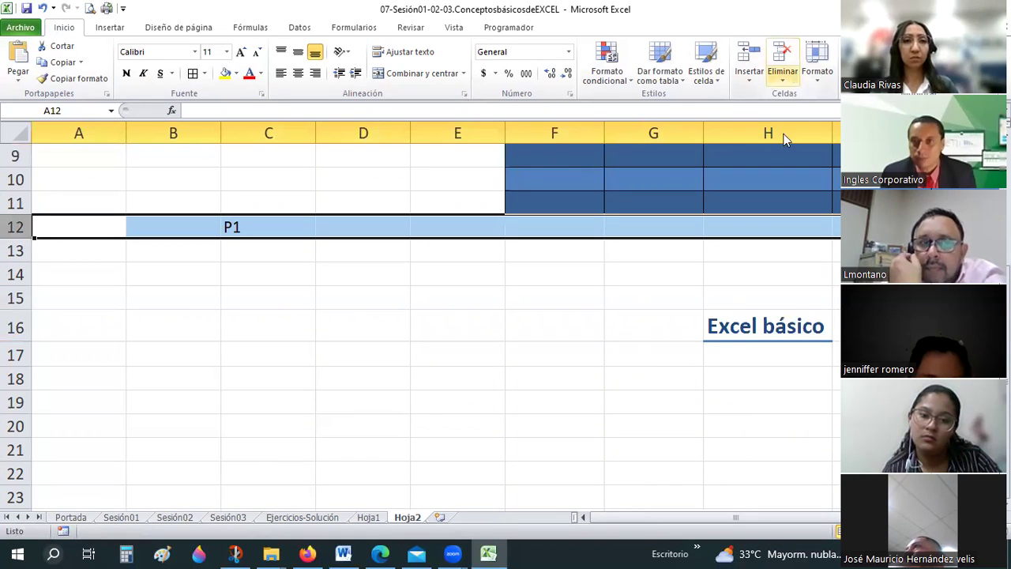
left_click(749, 80)
left_click(773, 118)
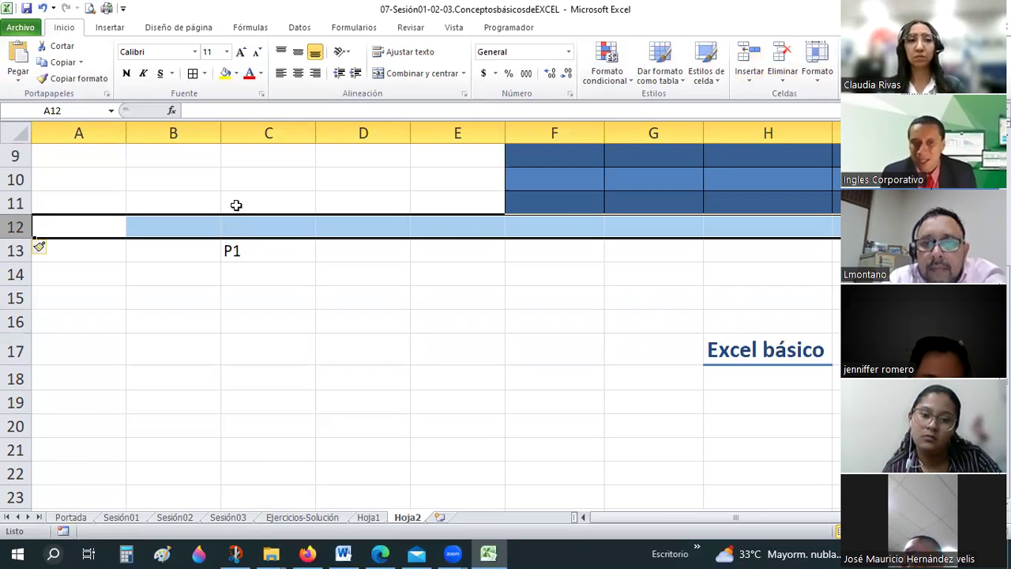
left_click(244, 266)
left_click(17, 273)
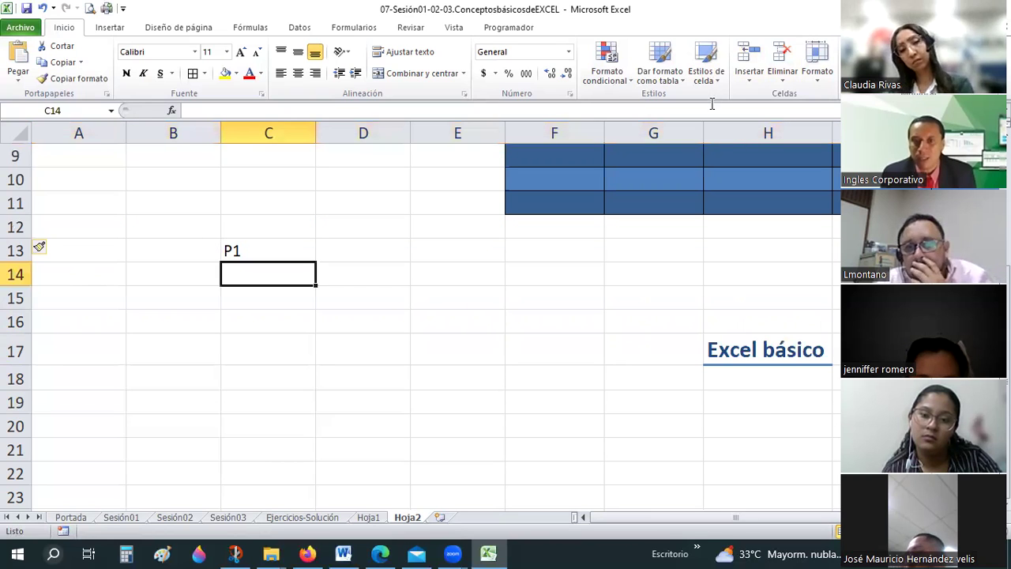
left_click(746, 75)
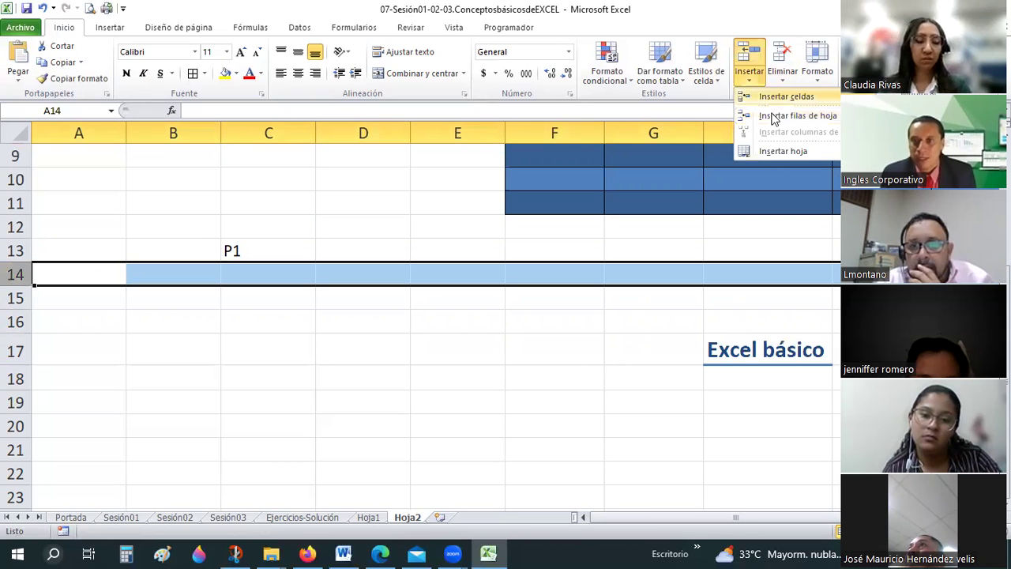
left_click(772, 119)
left_click(374, 278)
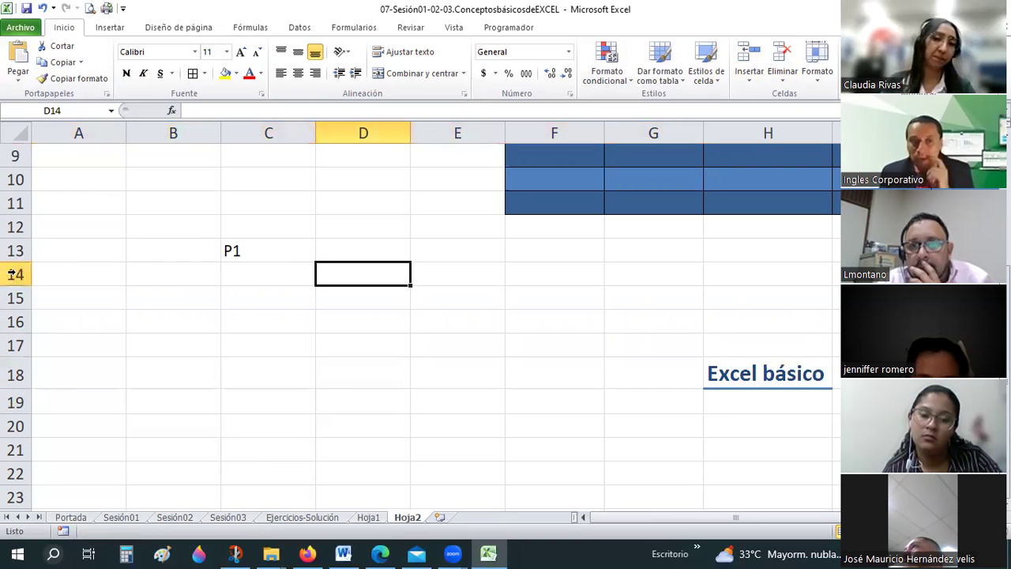
key("shift+space")
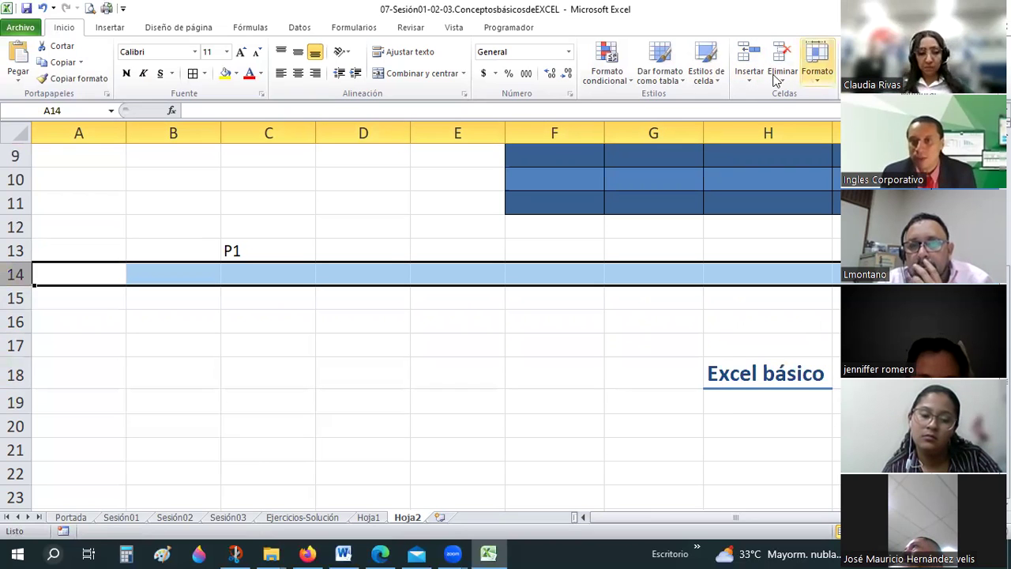
left_click(778, 78)
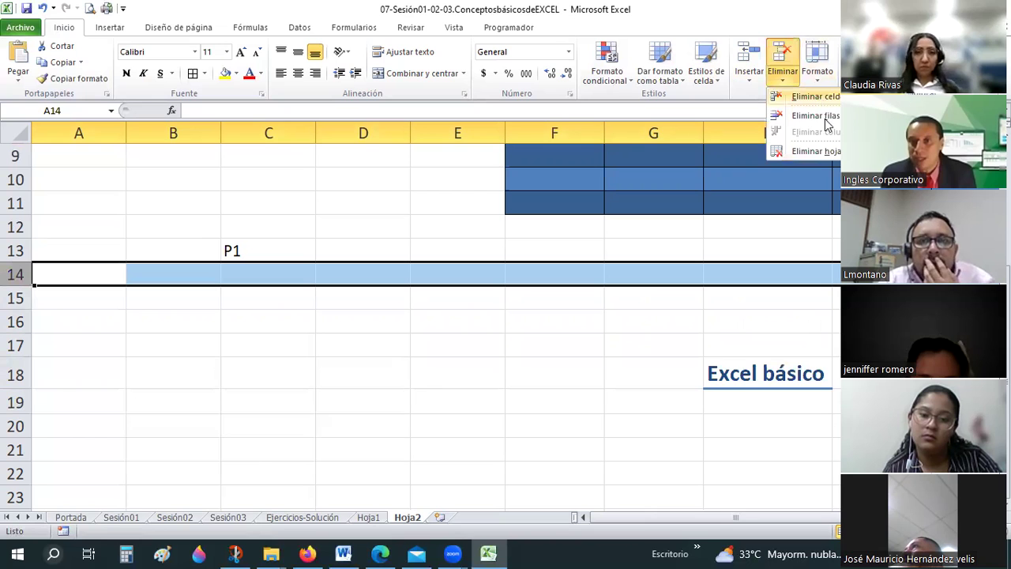
left_click(823, 117)
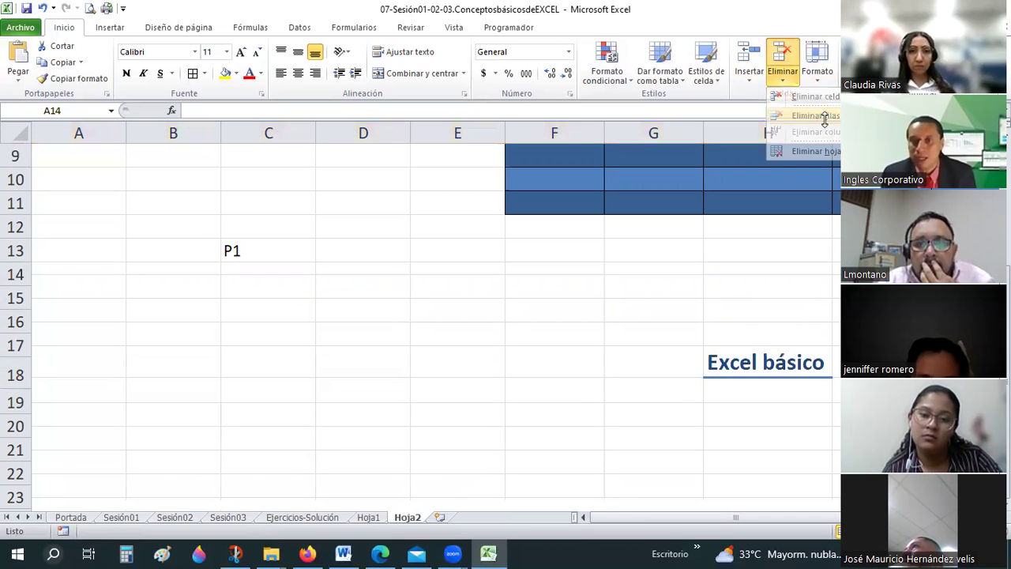
left_click(826, 87)
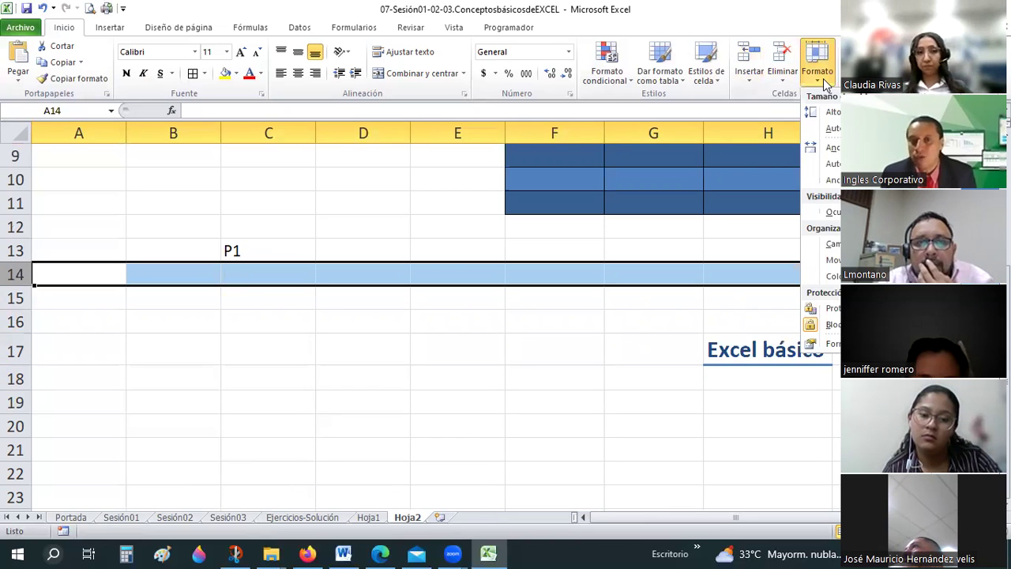
left_click(504, 316)
scroll(482, 273, "up", 3)
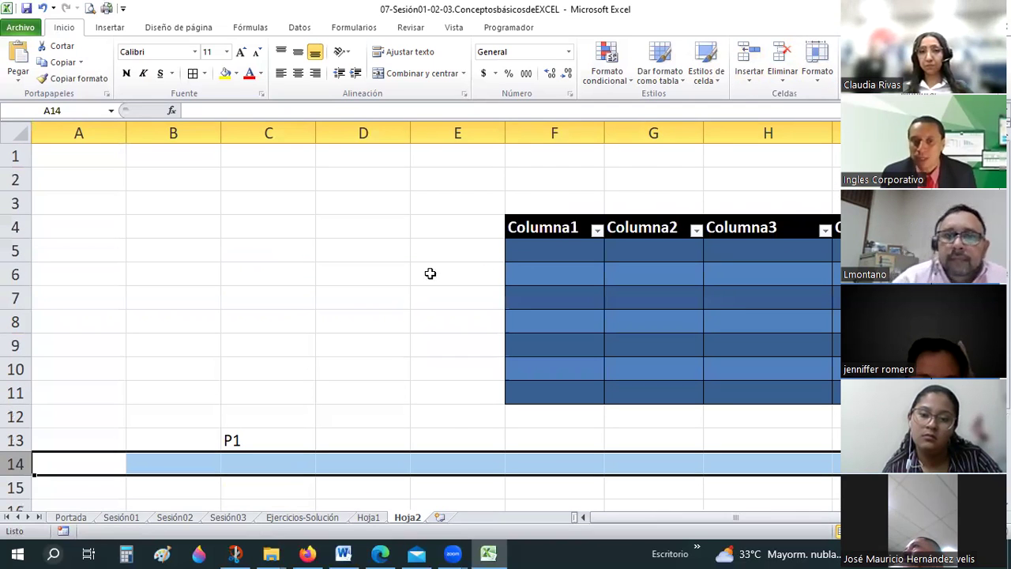
scroll(503, 406, "down", 4)
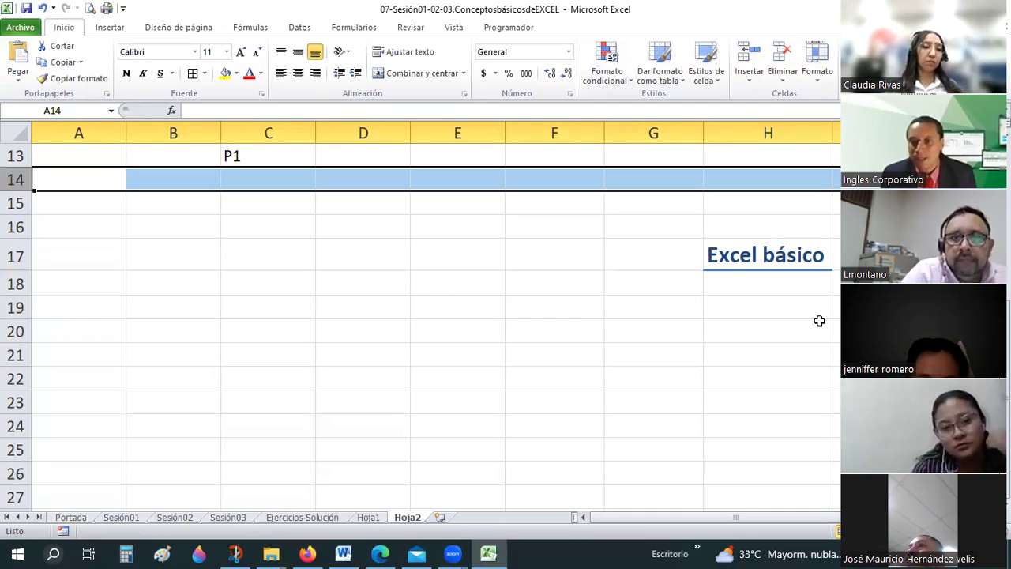
scroll(802, 328, "up", 1)
left_click(801, 324)
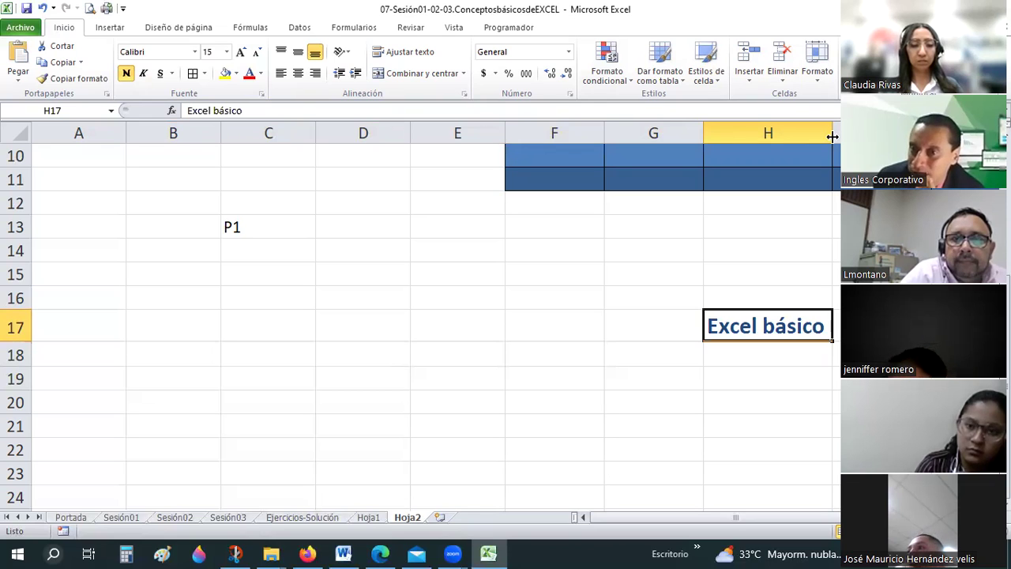
- Drag the column H border to a width of about 13.43
left_click_drag(832, 137, 833, 137)
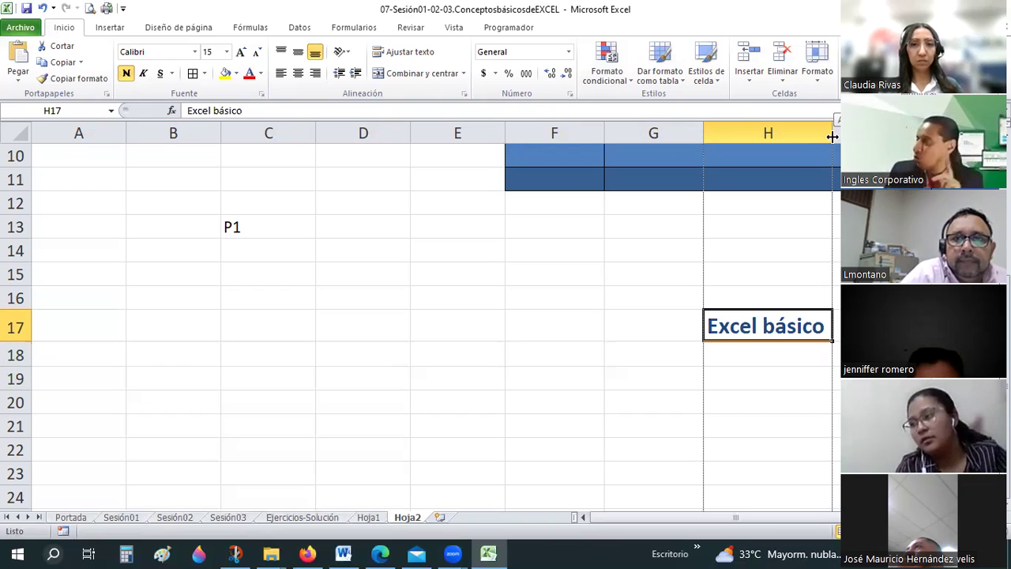
left_click_drag(832, 136, 836, 136)
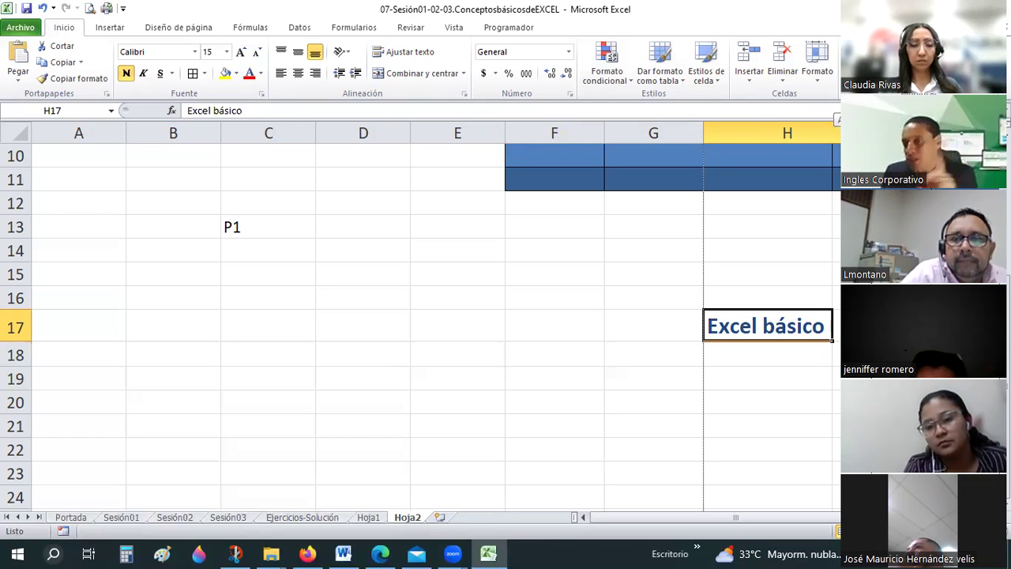
left_click_drag(787, 123, 758, 122)
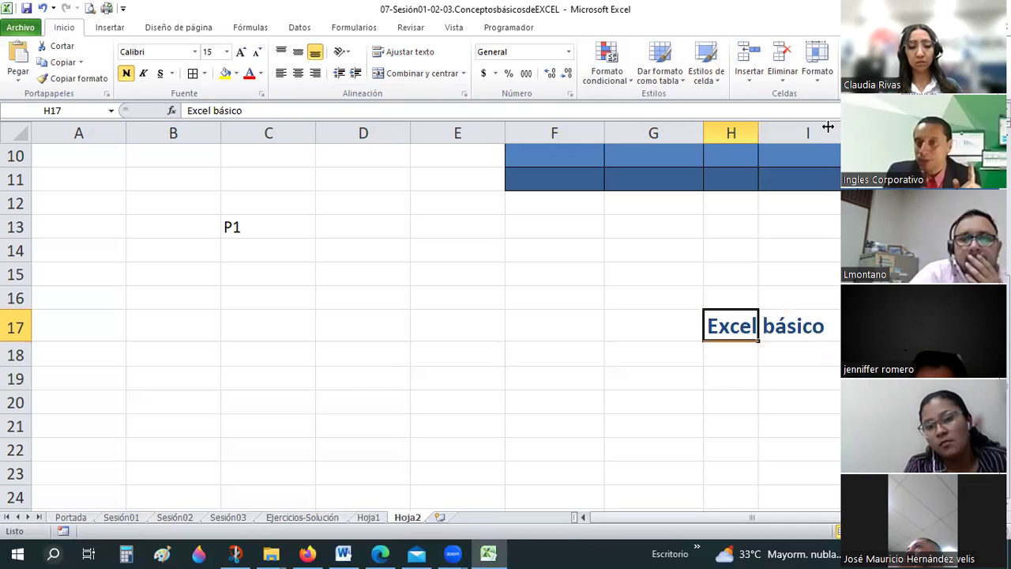
left_click_drag(758, 122, 824, 122)
- Drag row 17 taller to about 42 points and reselect the Excel básico cell
mouse_move(12, 340)
left_mouse_down()
mouse_move(27, 374)
mouse_move(18, 383)
mouse_move(17, 373)
left_mouse_up()
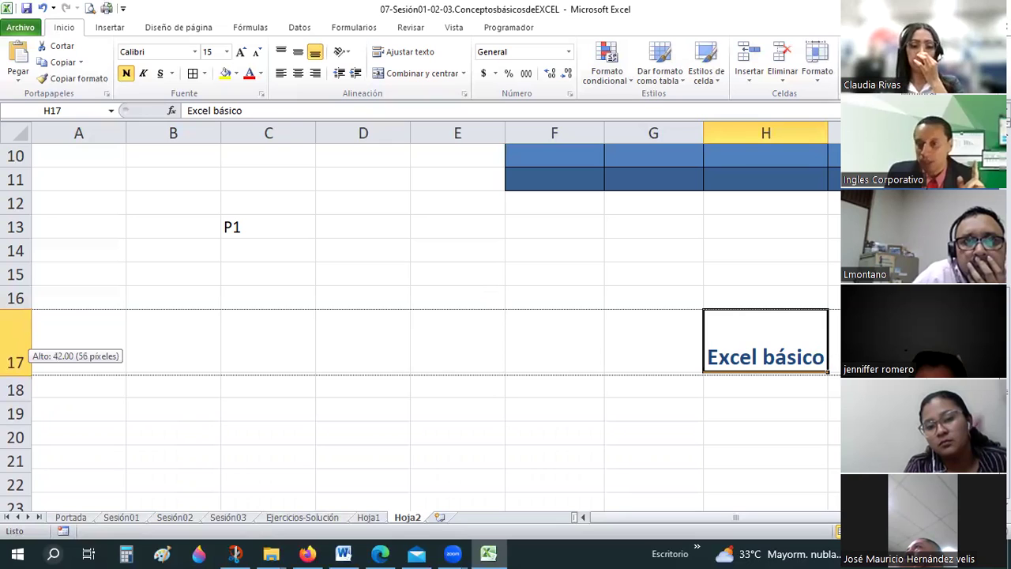
left_click(834, 341)
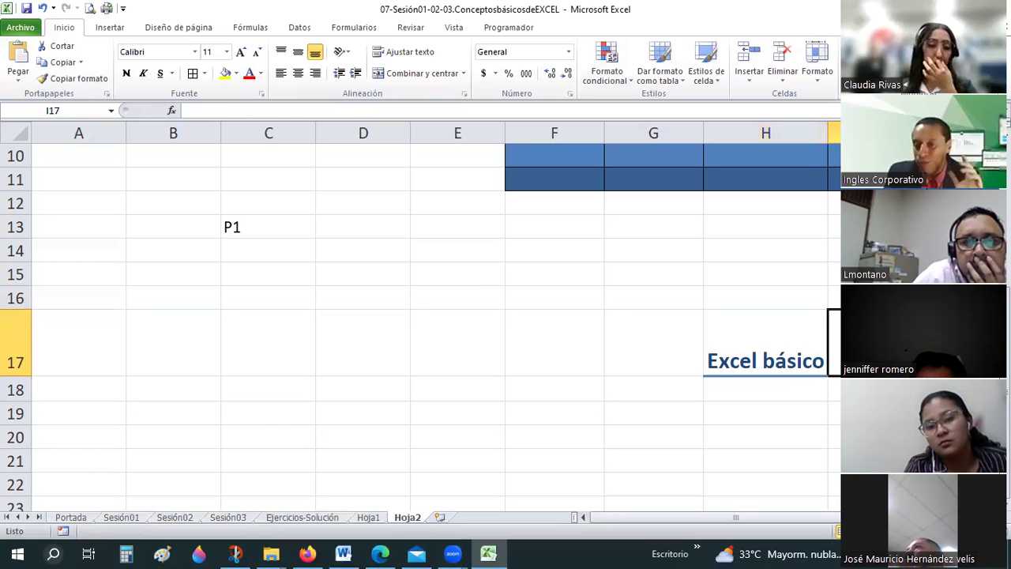
left_click(765, 338)
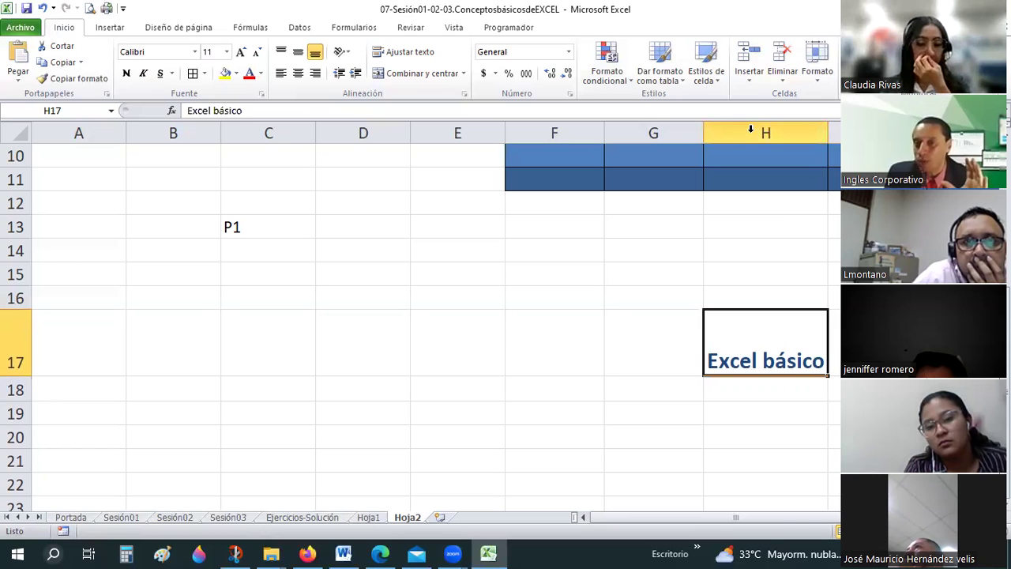
left_click(750, 128)
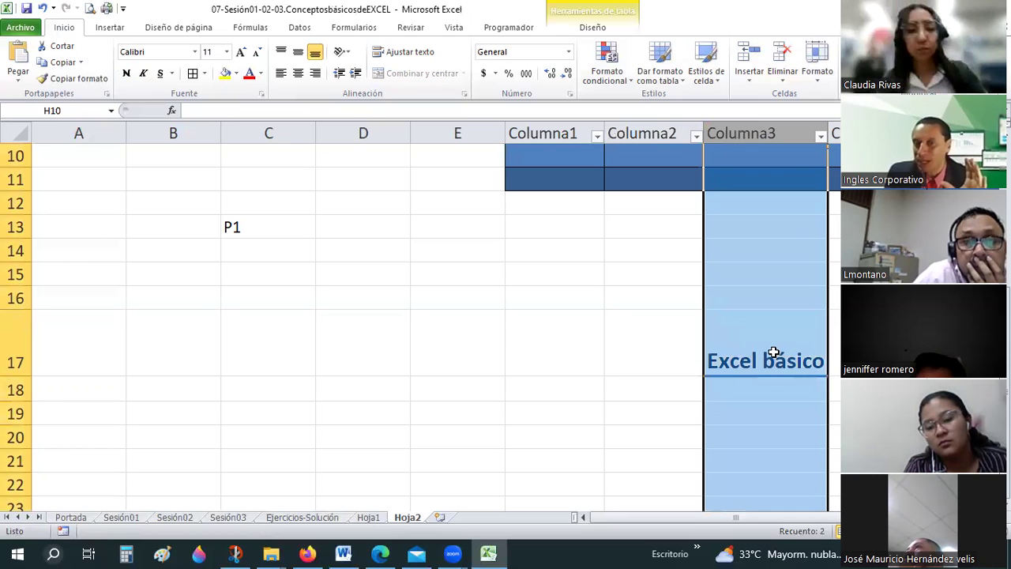
left_click(773, 353)
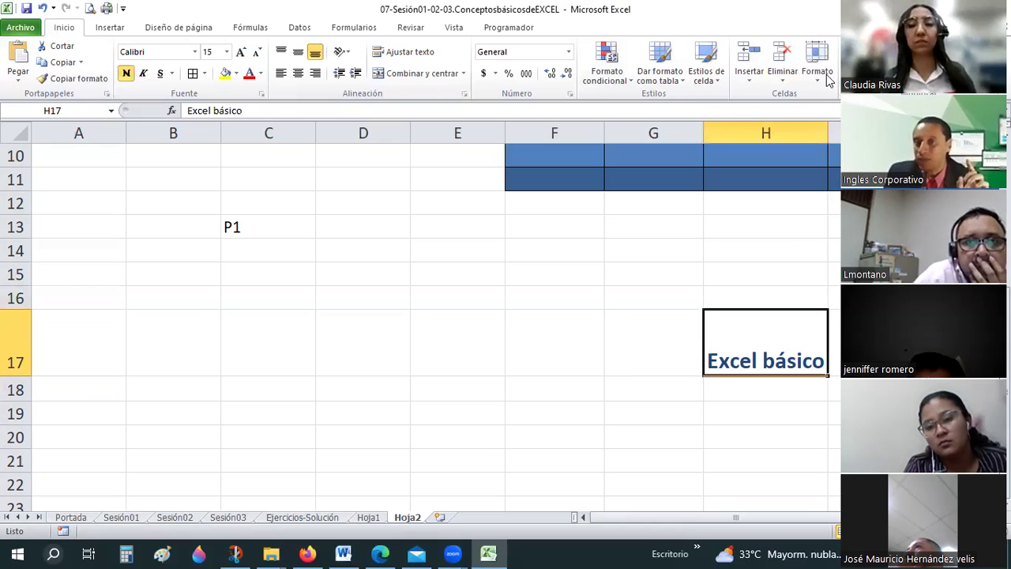
- Set row 17 height to 25 through Formato > Alto de fila
left_click(822, 75)
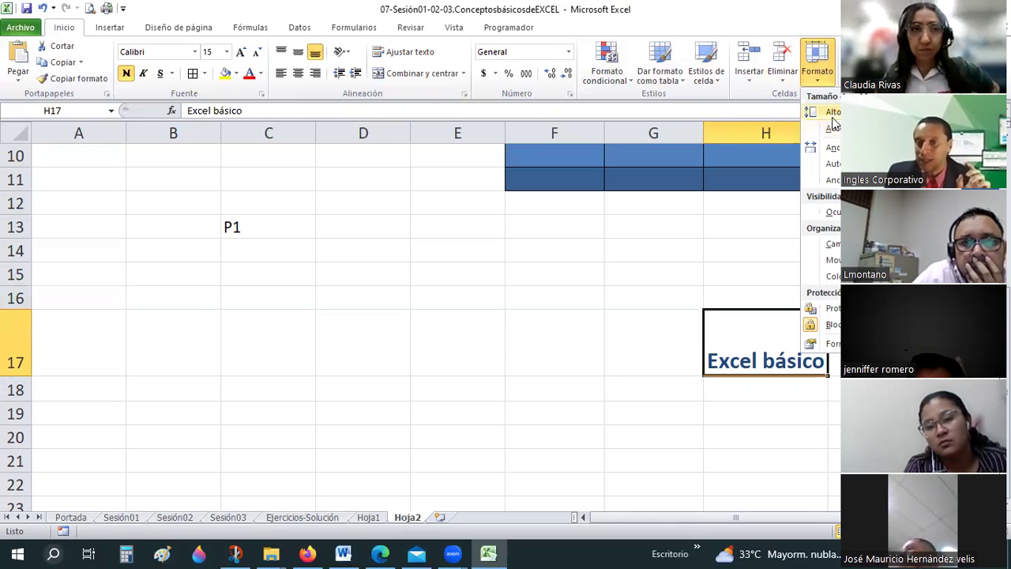
left_click(833, 113)
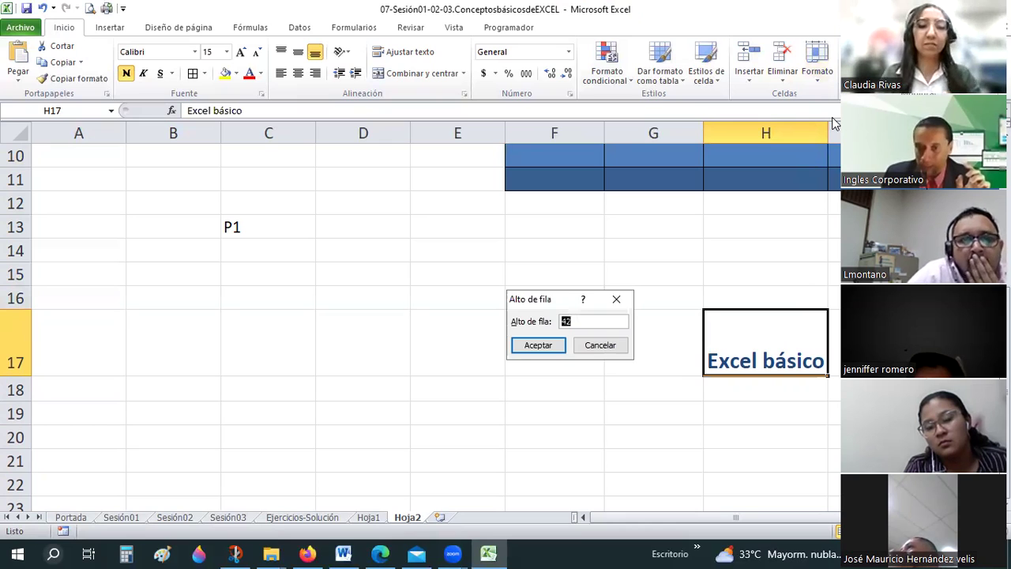
type("25")
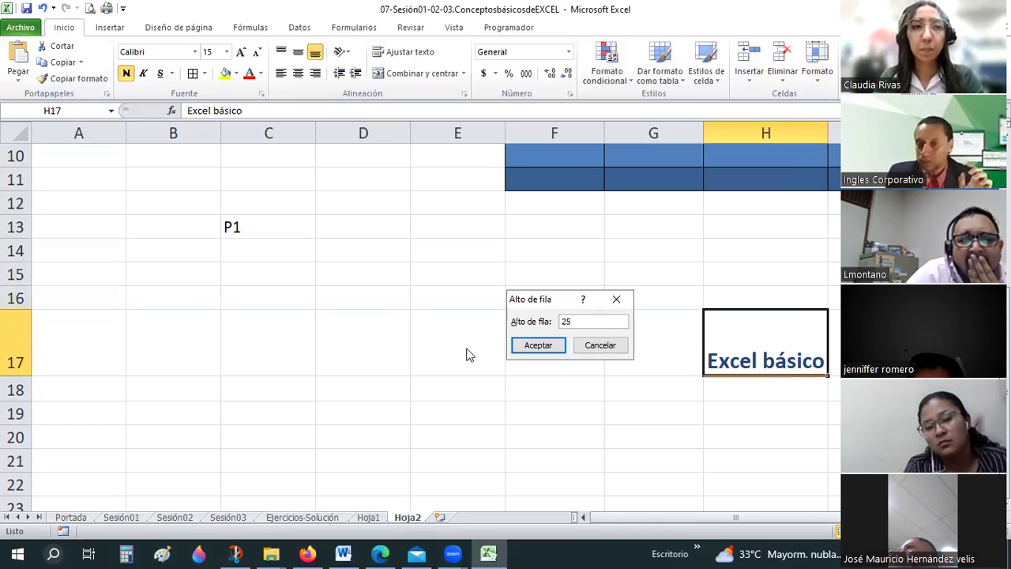
left_click(538, 350)
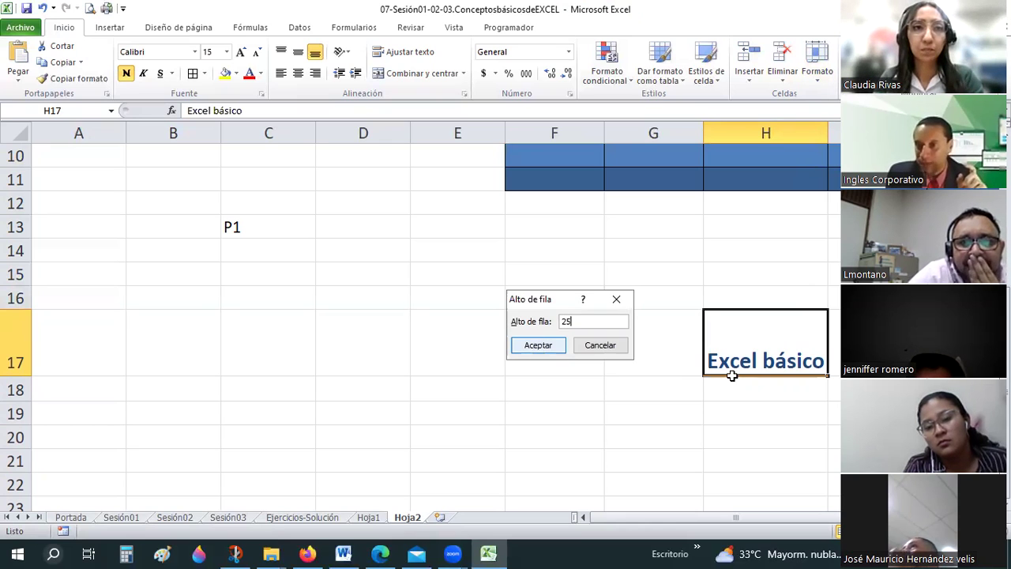
left_click_drag(19, 347, 19, 346)
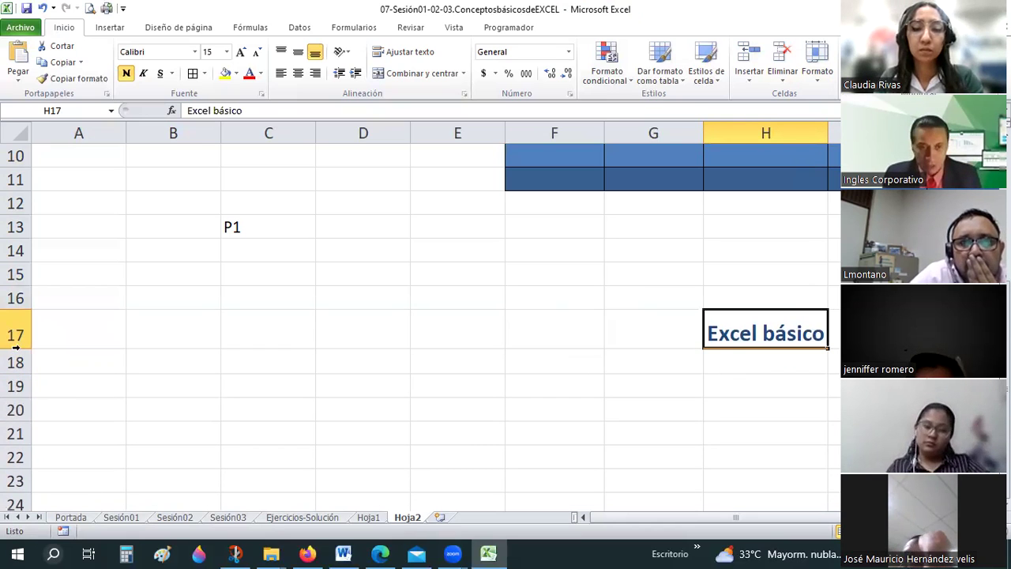
left_click(814, 75)
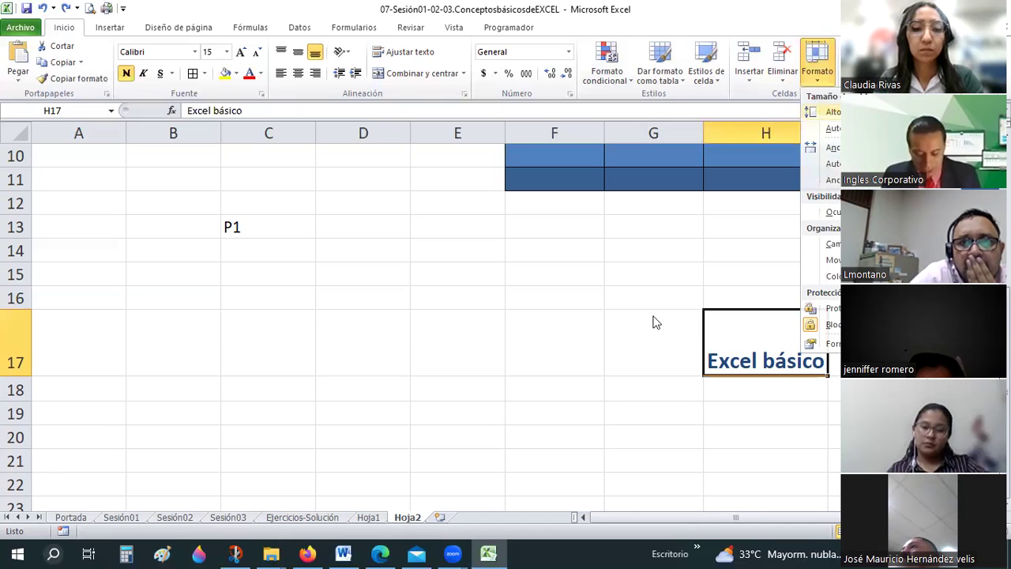
key("Return")
type("25")
key("Return")
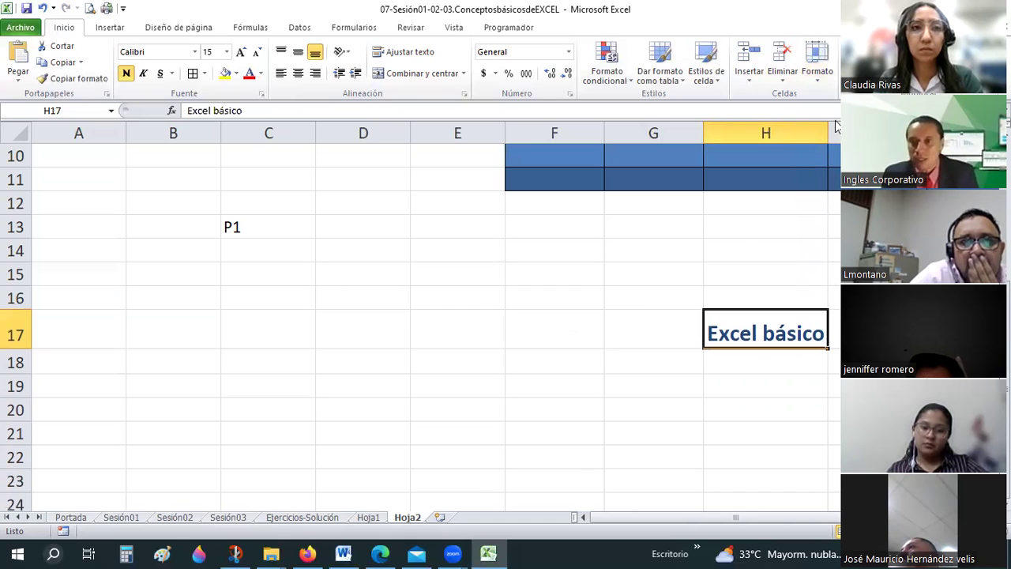
- Make column H much wider through Formato > Ancho de columna
key("alt+o")
key("f")
key("o")
key("Down")
key("Down")
key("Return")
type("25")
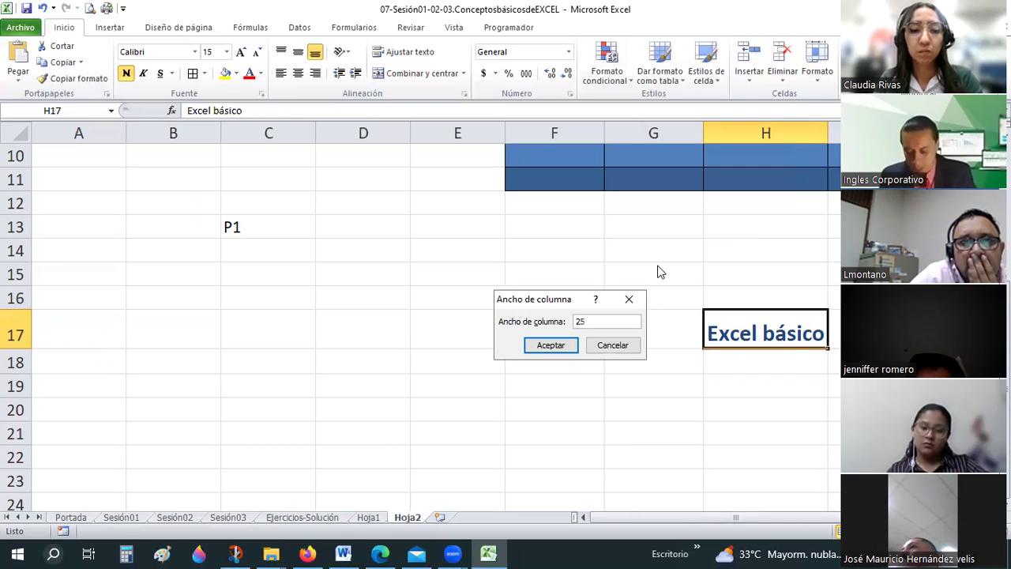
type("45")
key("Return")
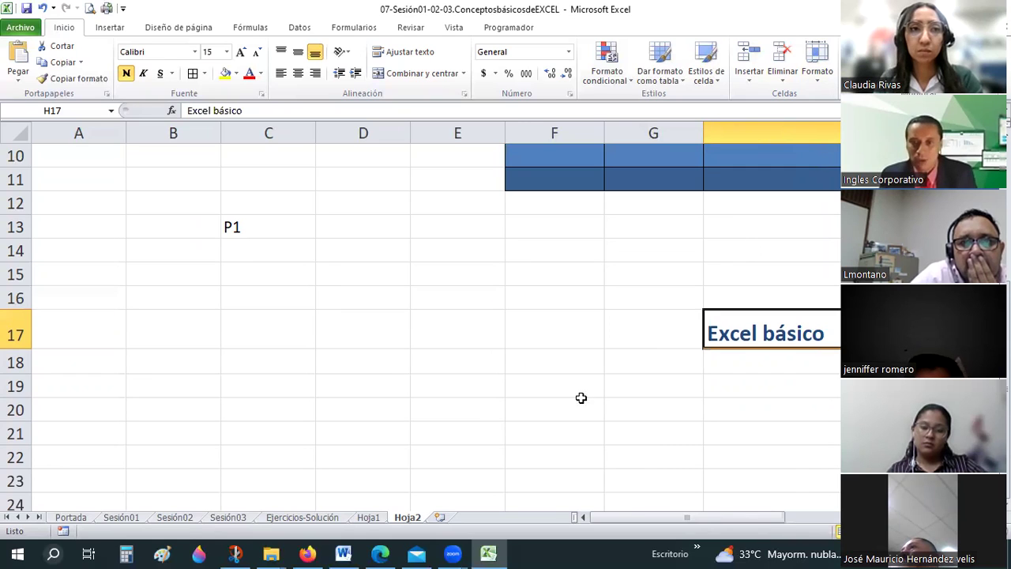
scroll(580, 398, "right", 3)
key("Down")
key("Down")
key("Down")
key("shift+Up")
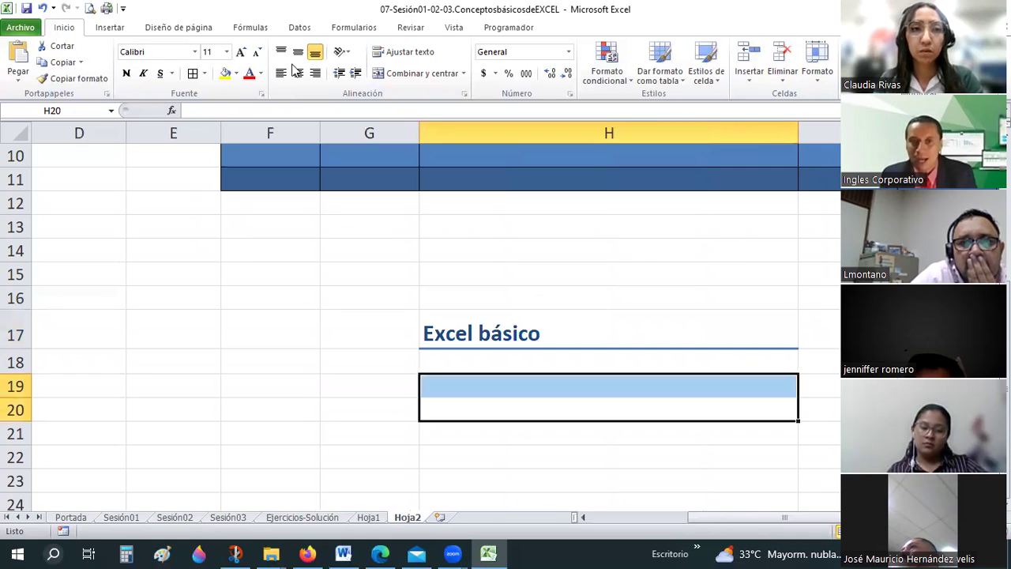
- Centre the Excel básico title in cell H17
key("Up")
key("Up")
key("Up")
left_click(298, 72)
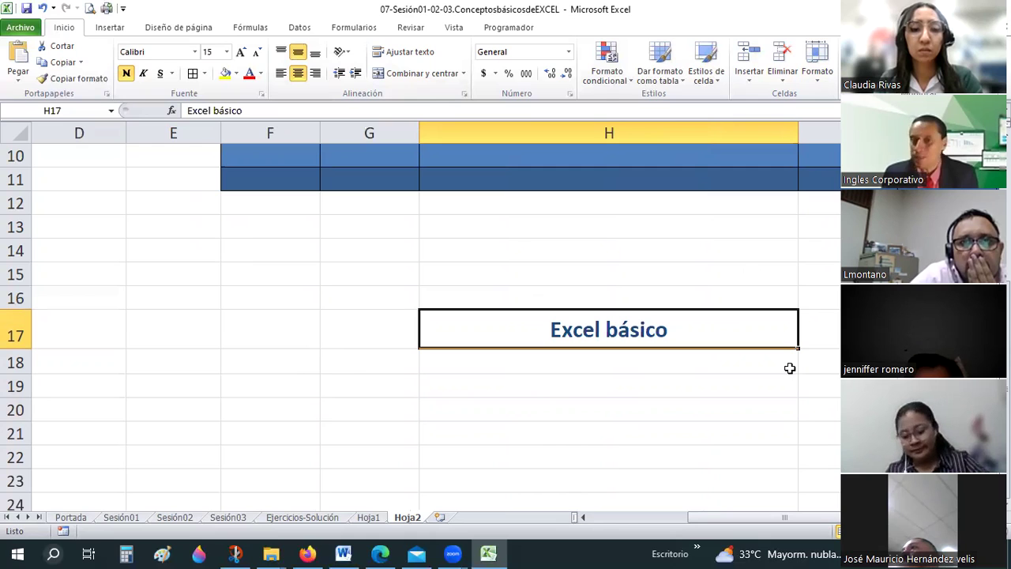
key("Down")
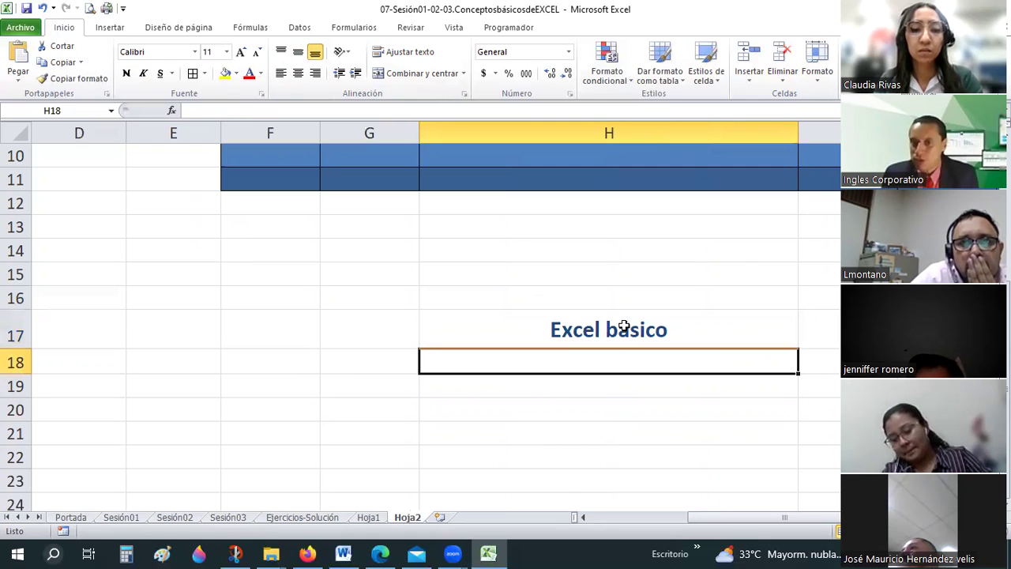
left_click(637, 329)
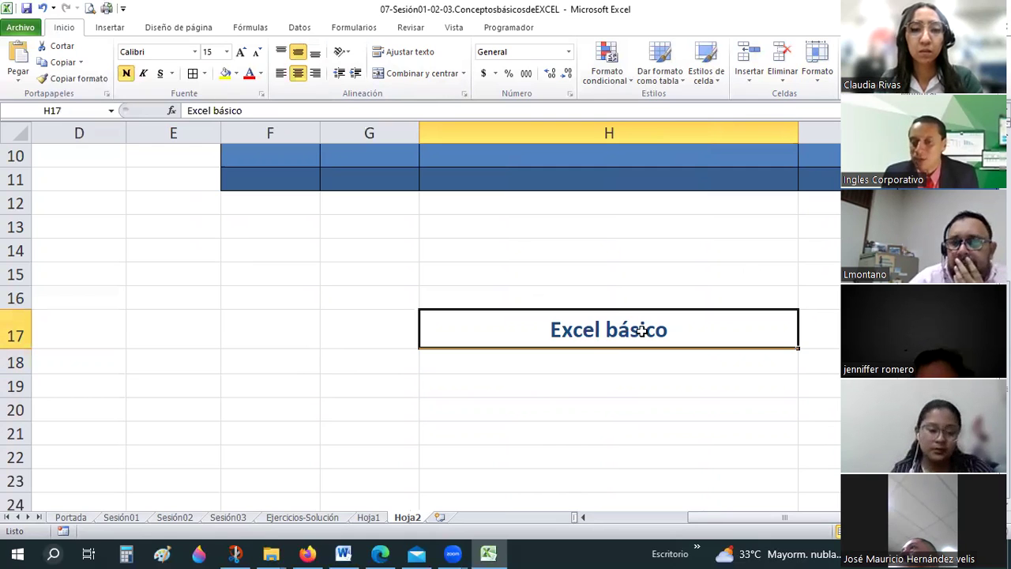
- Give the H17 title the blue Título 1 heading cell style
left_click(711, 82)
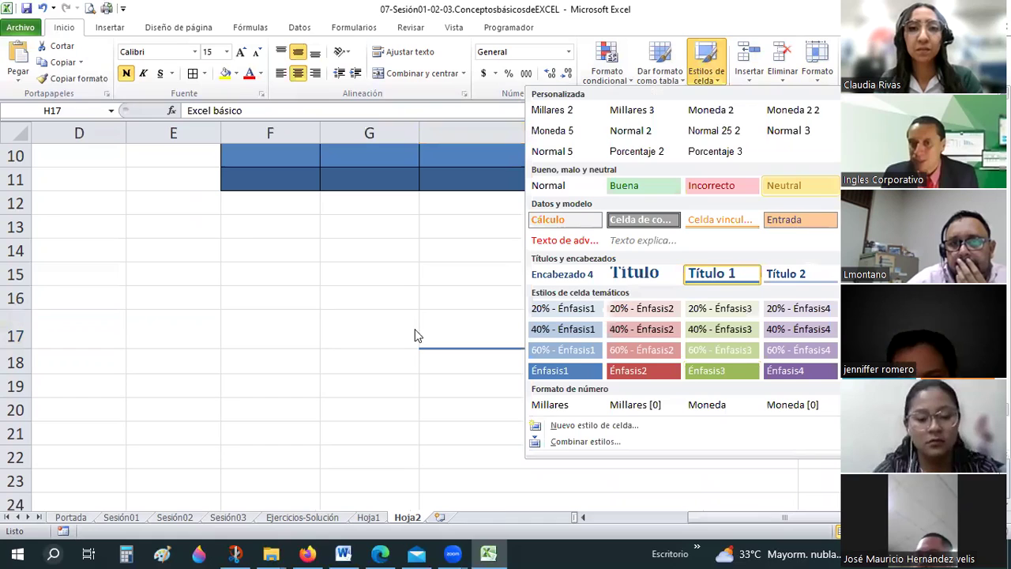
left_click(711, 274)
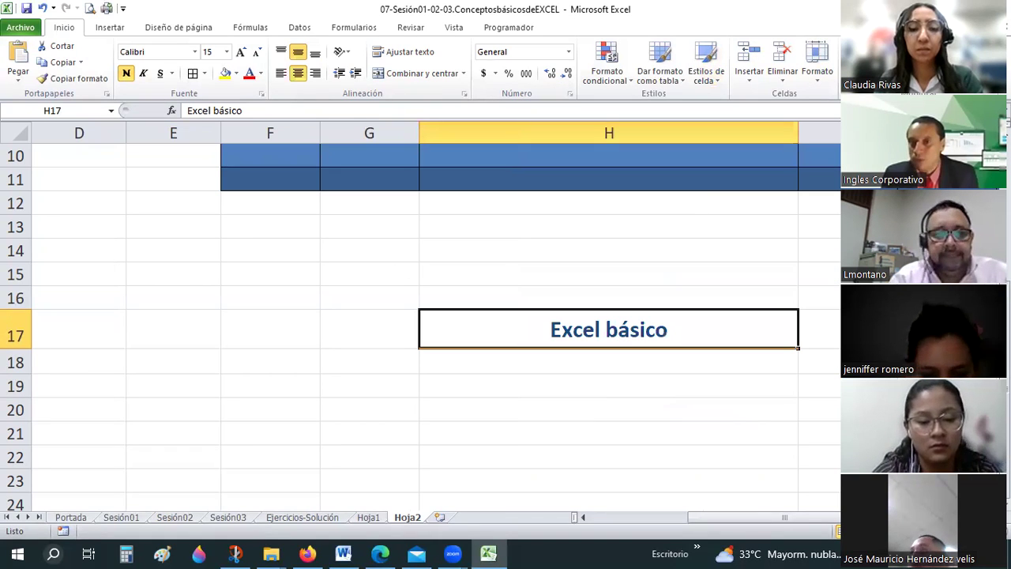
left_click(819, 75)
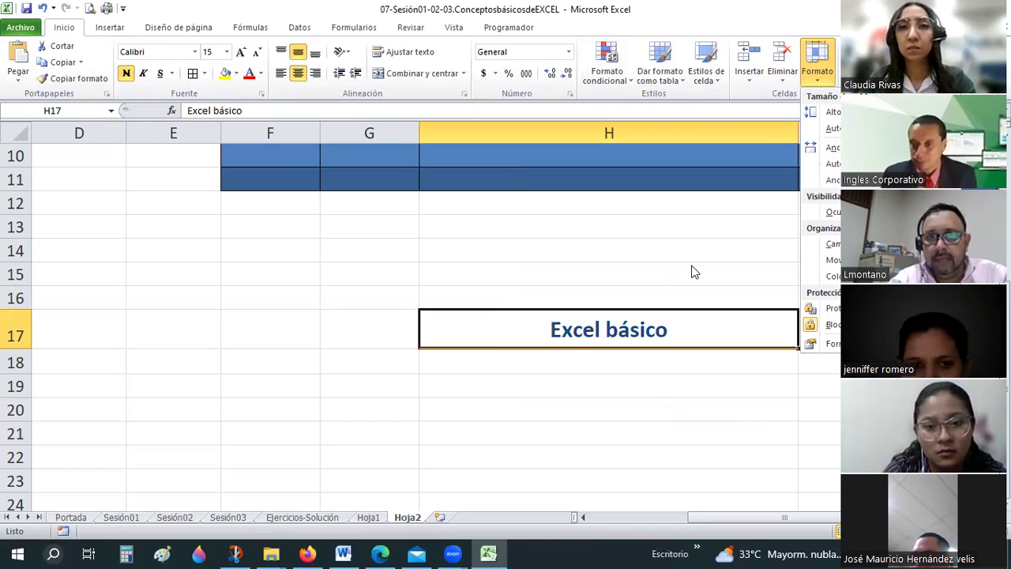
left_click(839, 392)
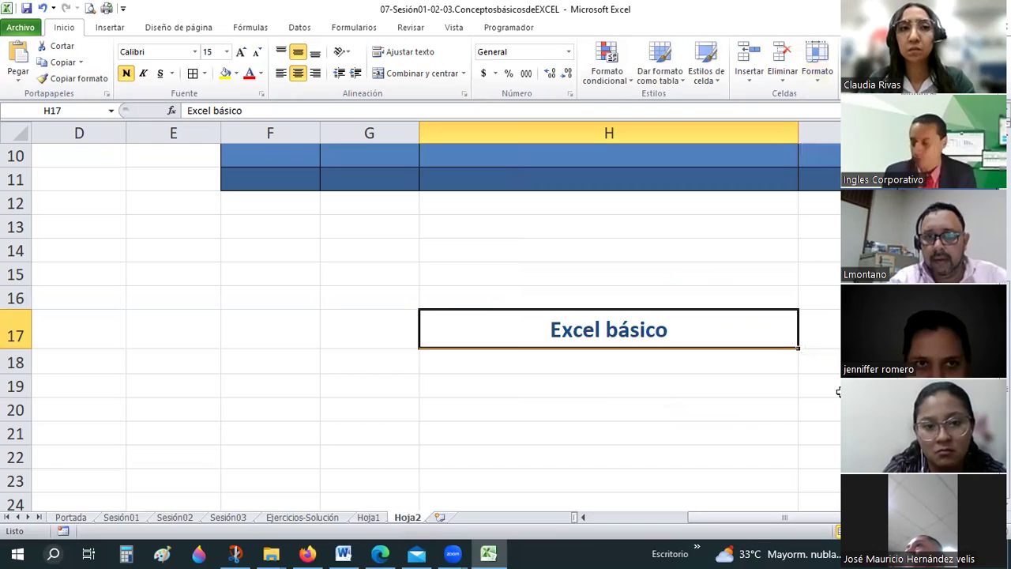
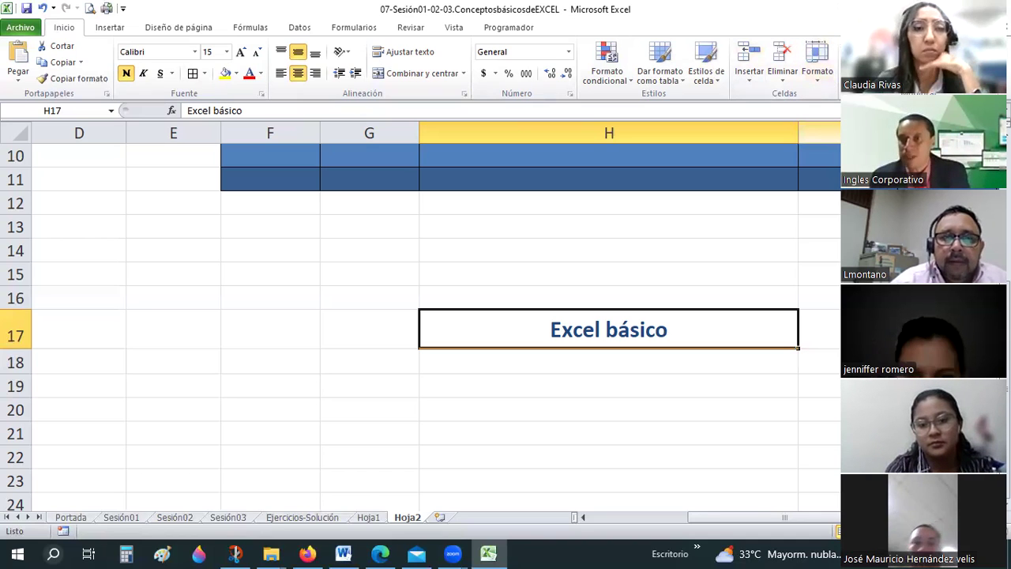
- Draw a rectangle, give it the cyan bevelled shape style, and move it over columns F–G
left_click(900, 298)
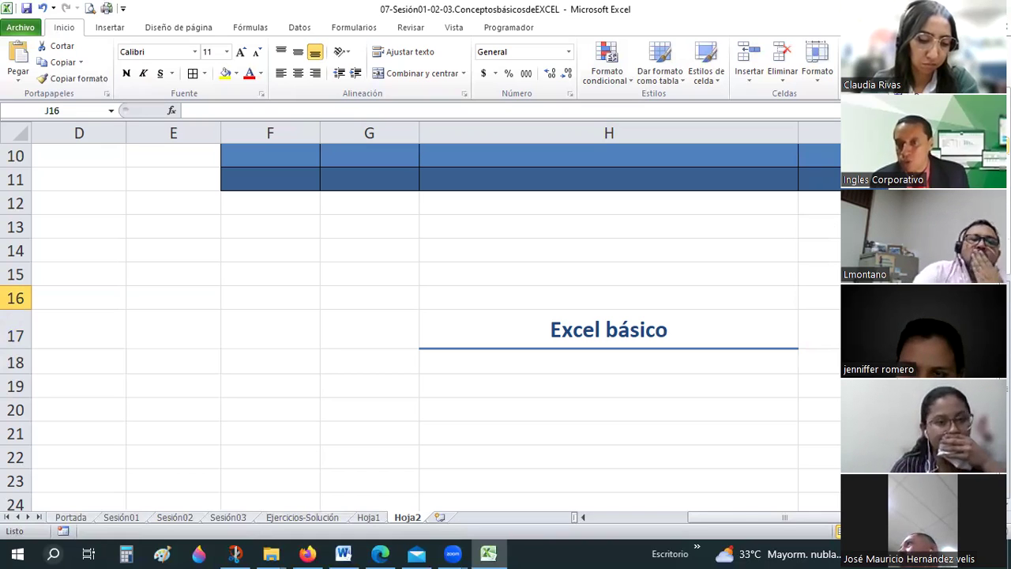
left_click(110, 28)
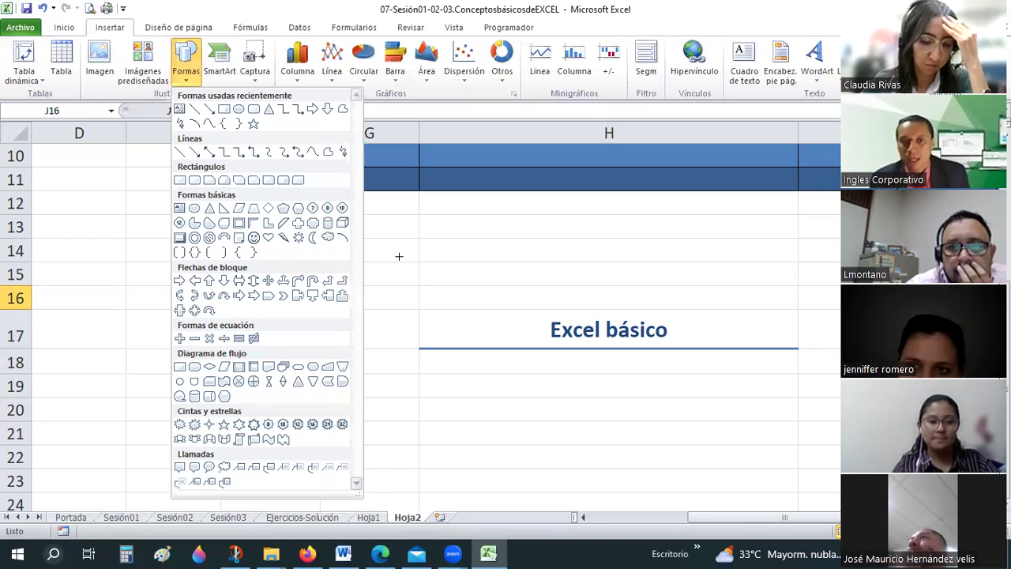
left_click_drag(390, 235, 610, 334)
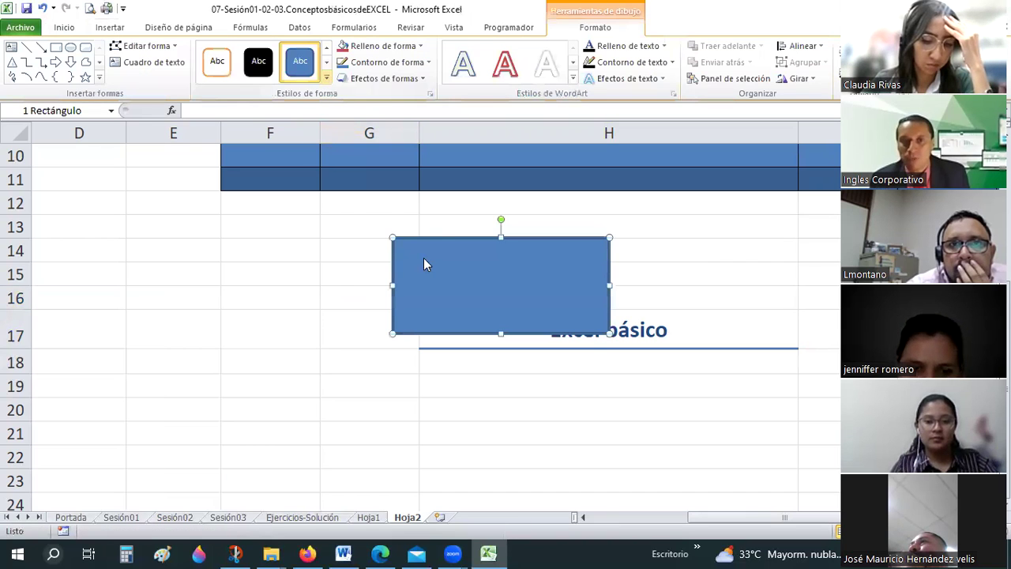
left_click(326, 77)
left_click(572, 275)
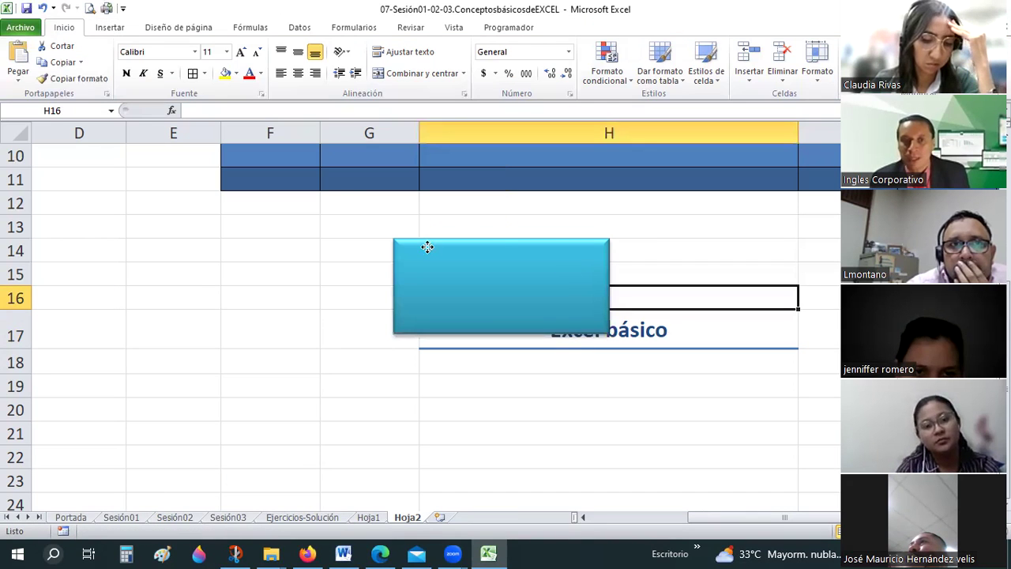
left_click_drag(427, 244, 280, 216)
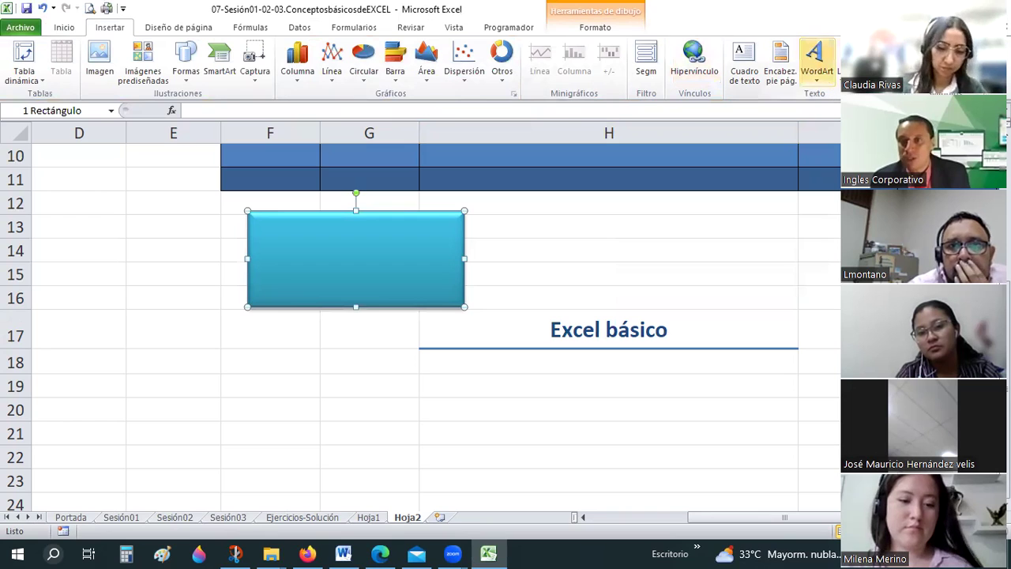
left_click(724, 221)
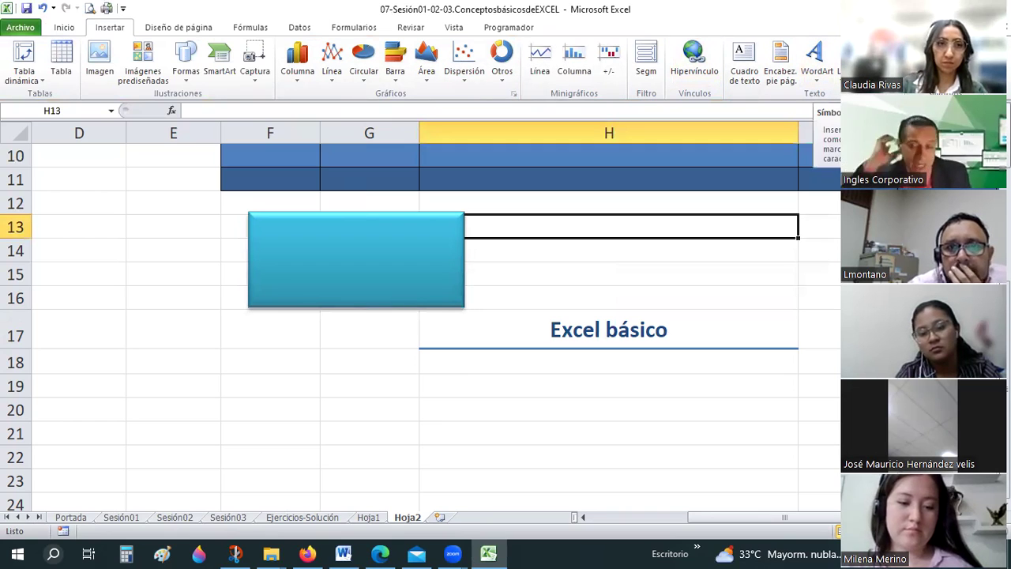
- Enter 'x +5' in cell H19
left_click(618, 389)
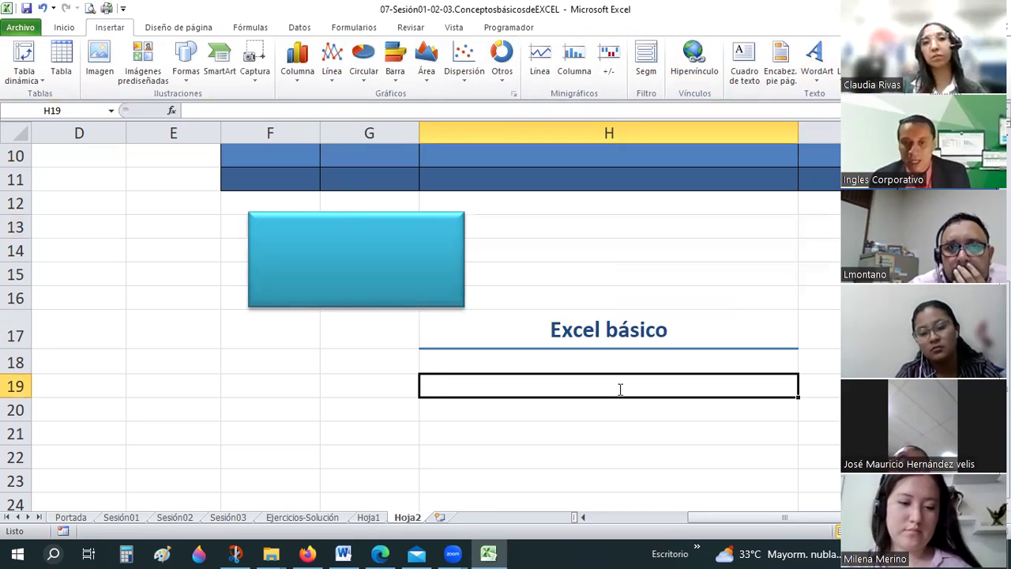
type("x")
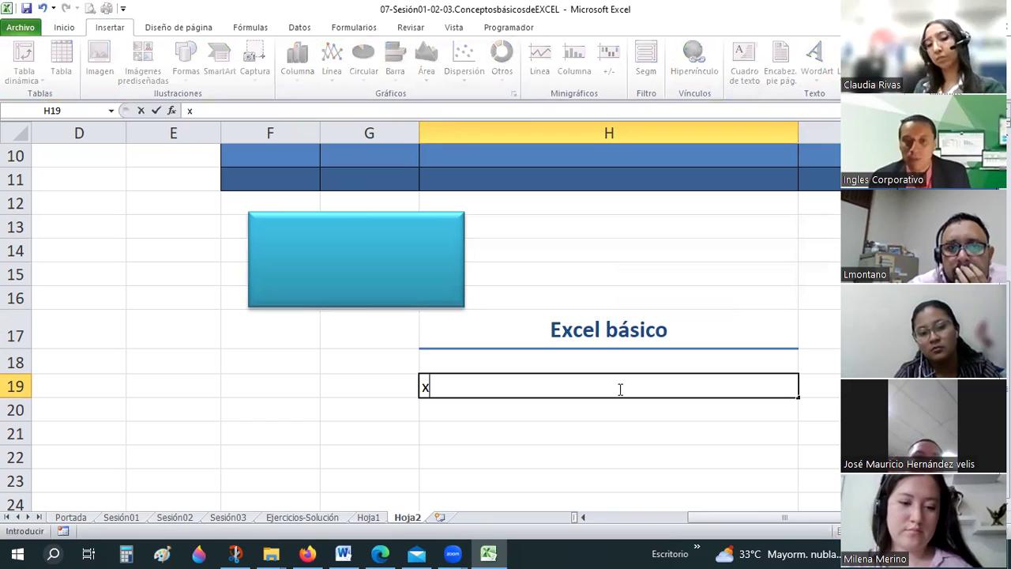
type(" +5")
key("Return")
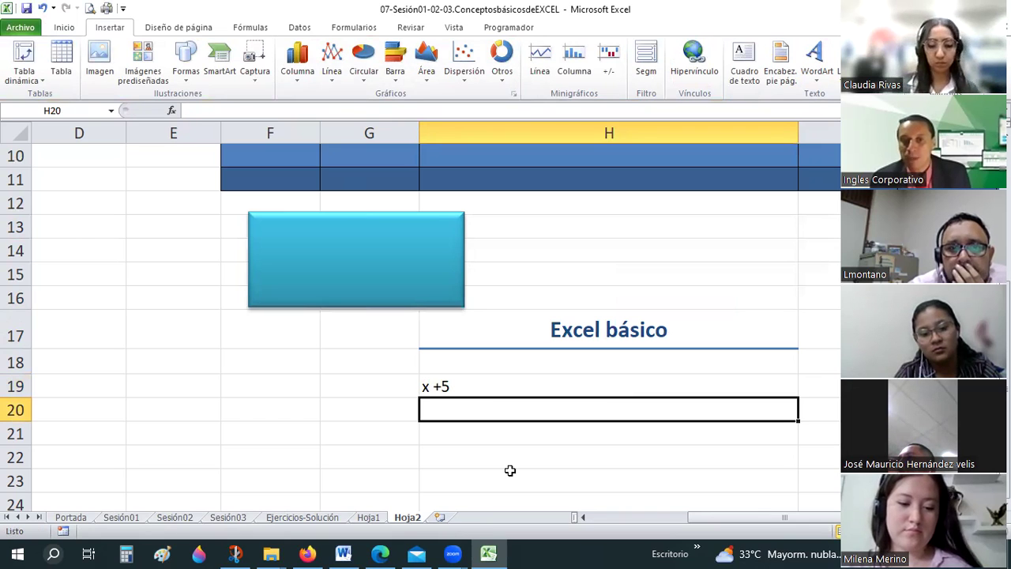
key("Up")
key("F2")
key("Escape")
- Insert the Superscript Two symbol after the x in H19 so it reads x² +5
double_click(445, 392)
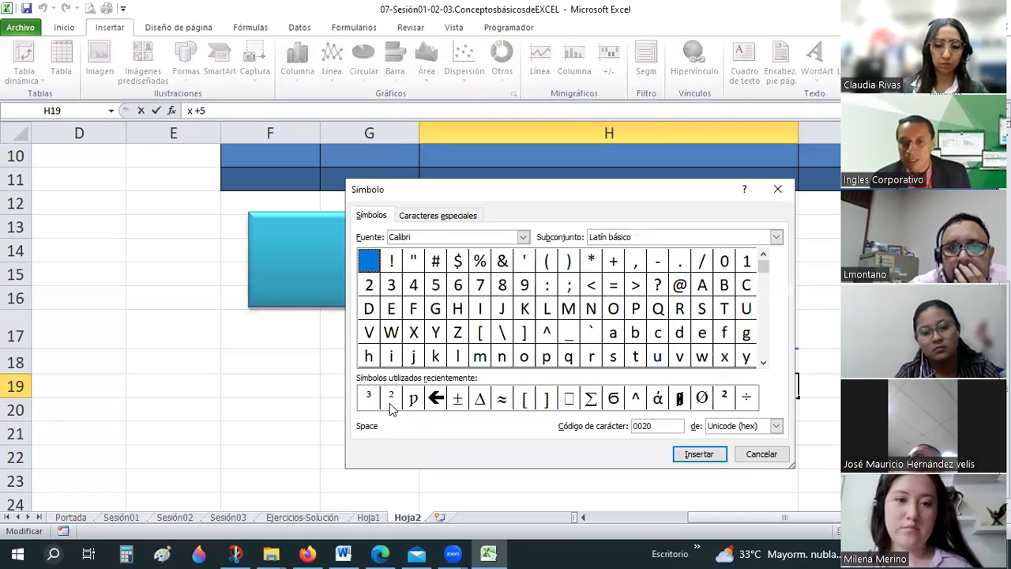
left_click(390, 401)
key("Return")
key("Return")
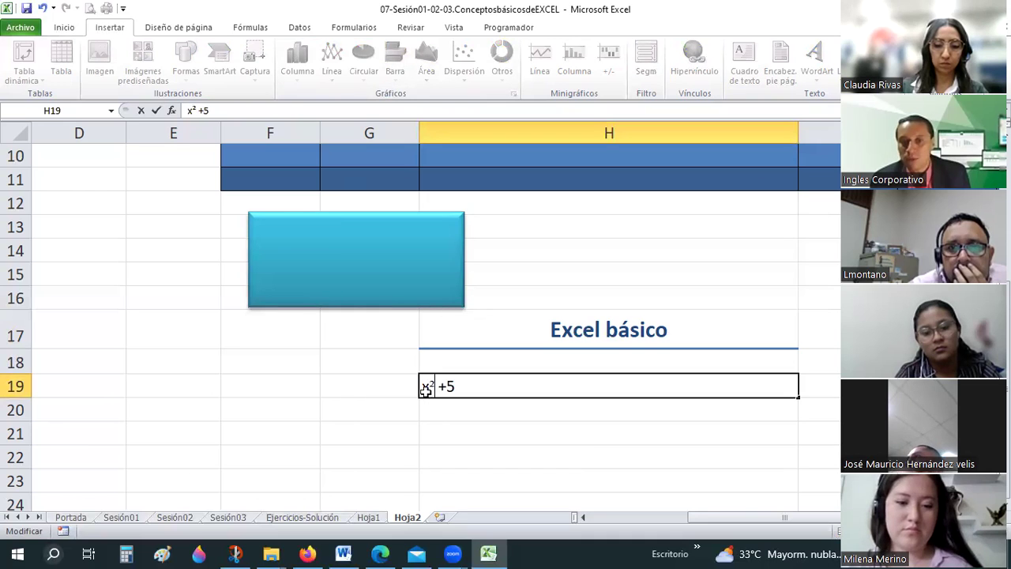
key("Return")
key("Up")
key("Up")
key("Up")
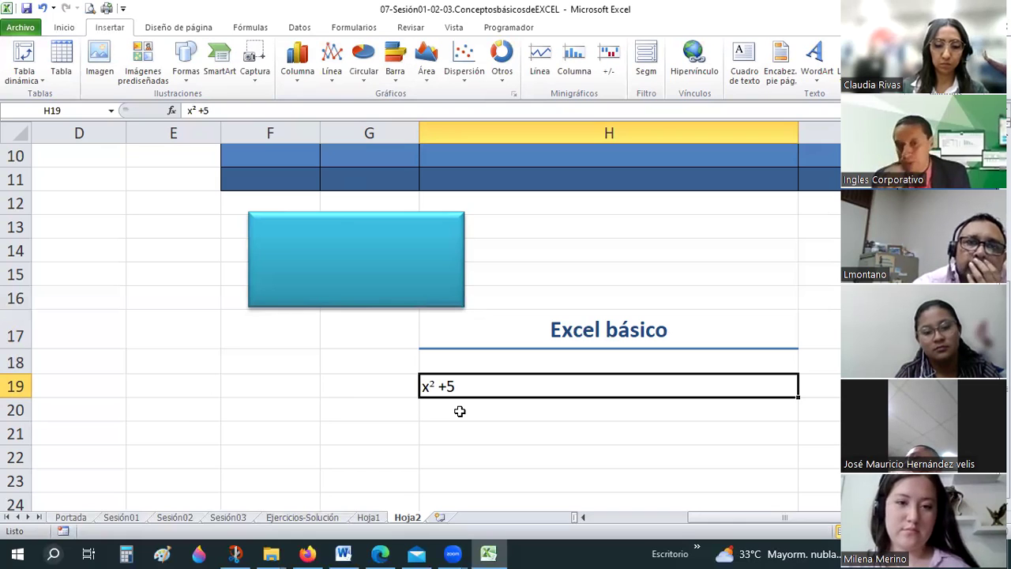
key("Down")
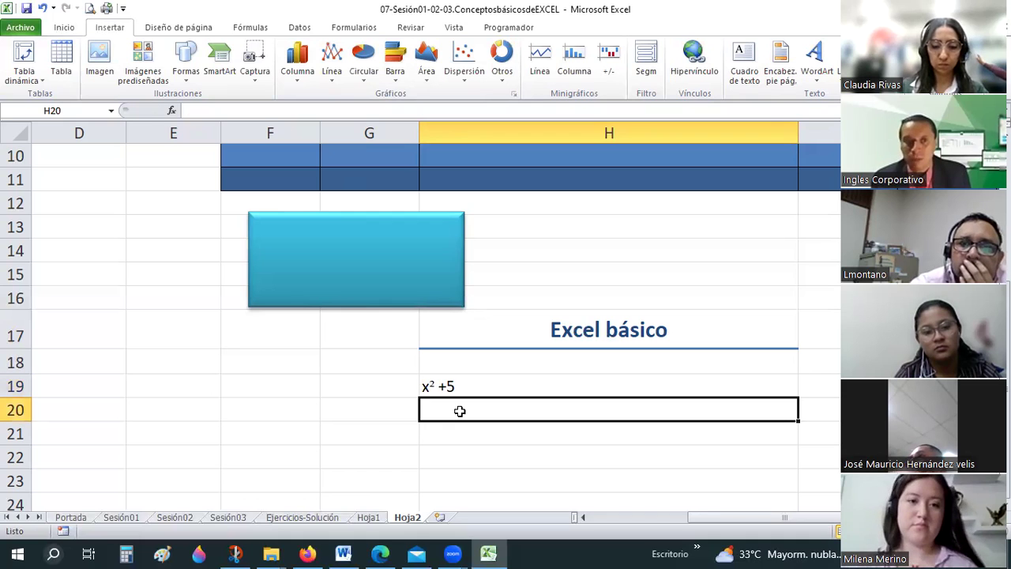
key("alt+o")
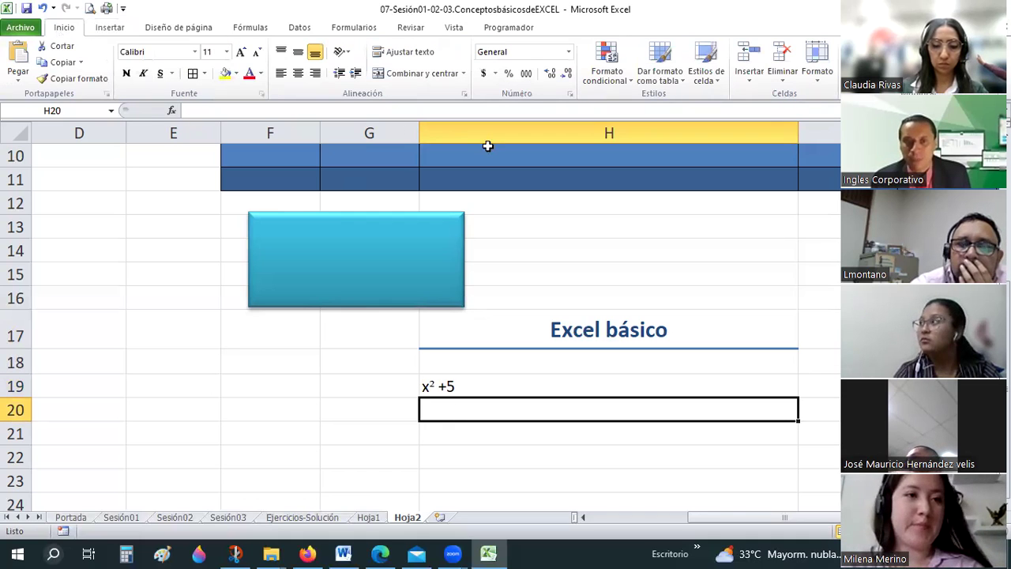
- Put x2 in cell H20 and mark its 2 for formatting
type("x² +5")
left_click(468, 449)
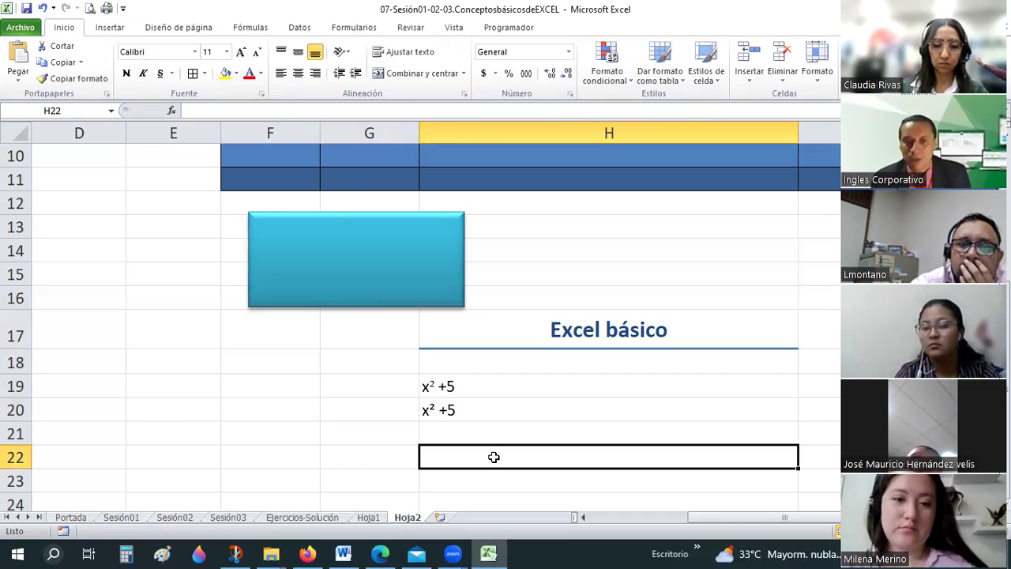
left_click(435, 415)
key("ctrl+z")
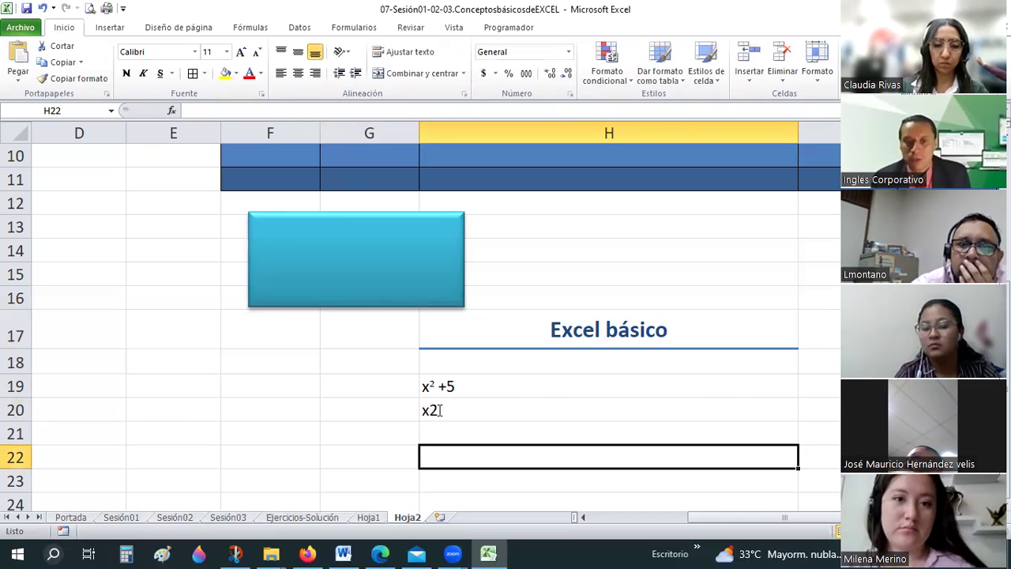
double_click(440, 410)
key("shift+Left")
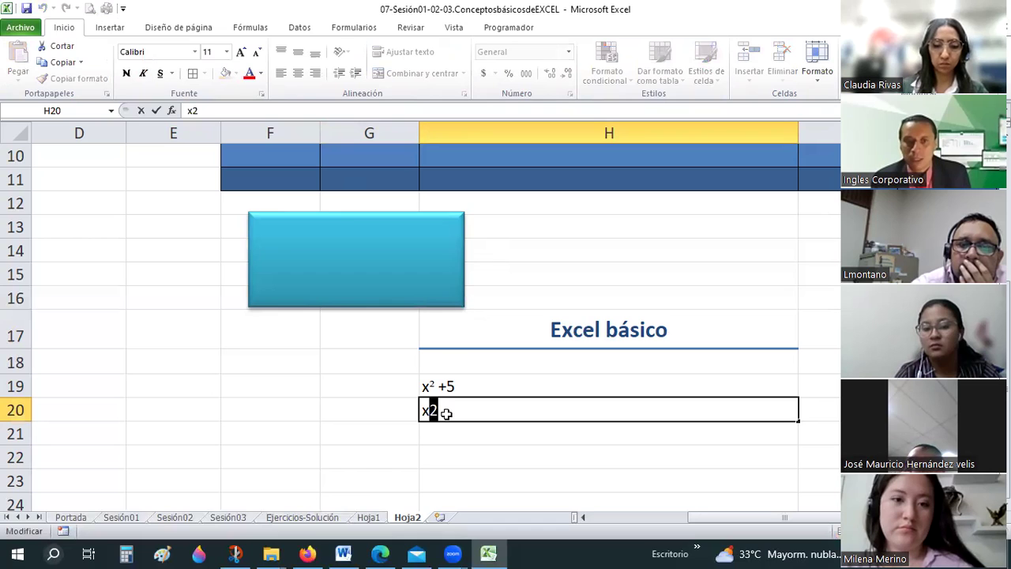
key("Escape")
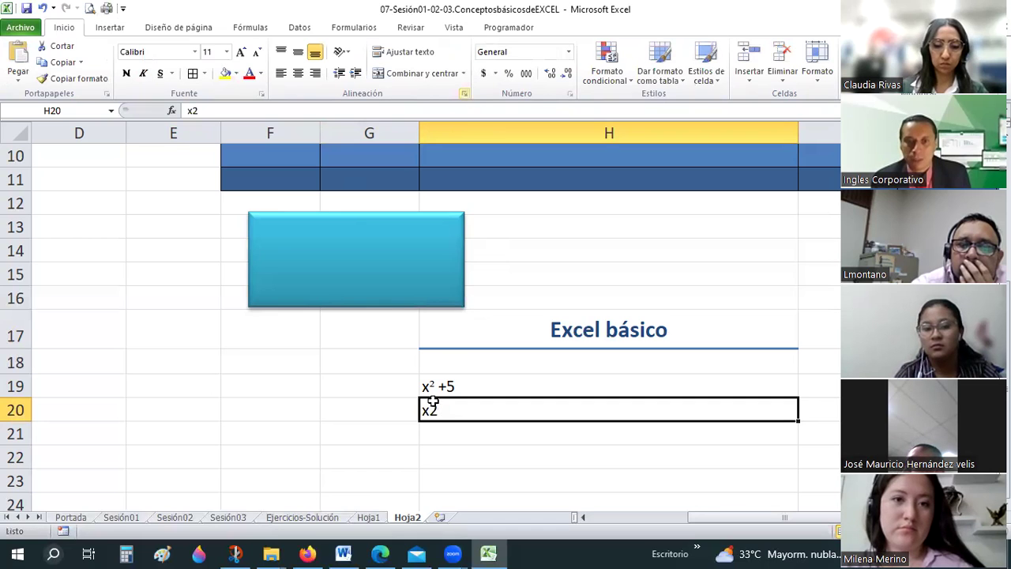
double_click(438, 408)
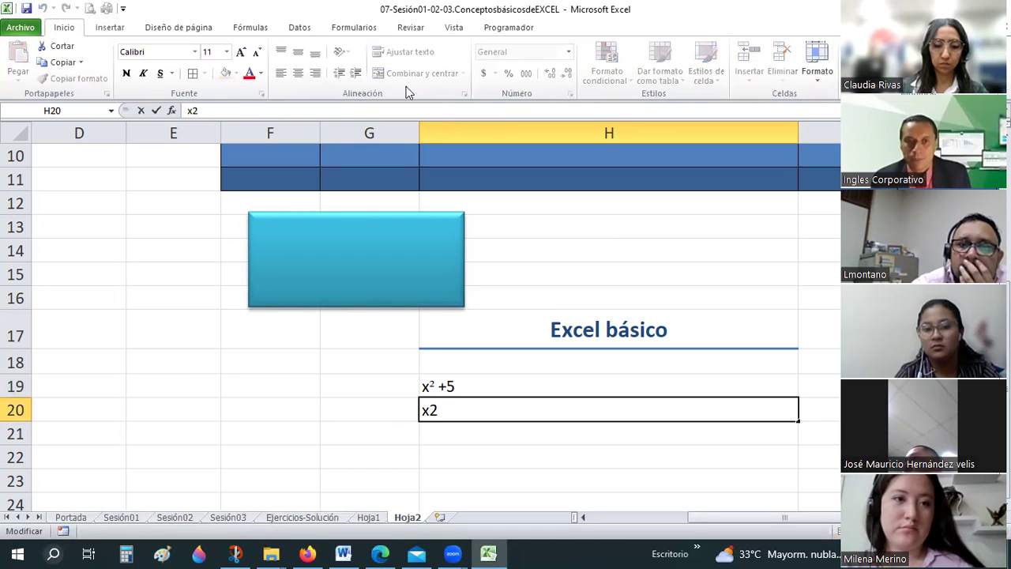
- Format the 2 in H20 as superscript in the font settings so it shows x²
left_click(261, 93)
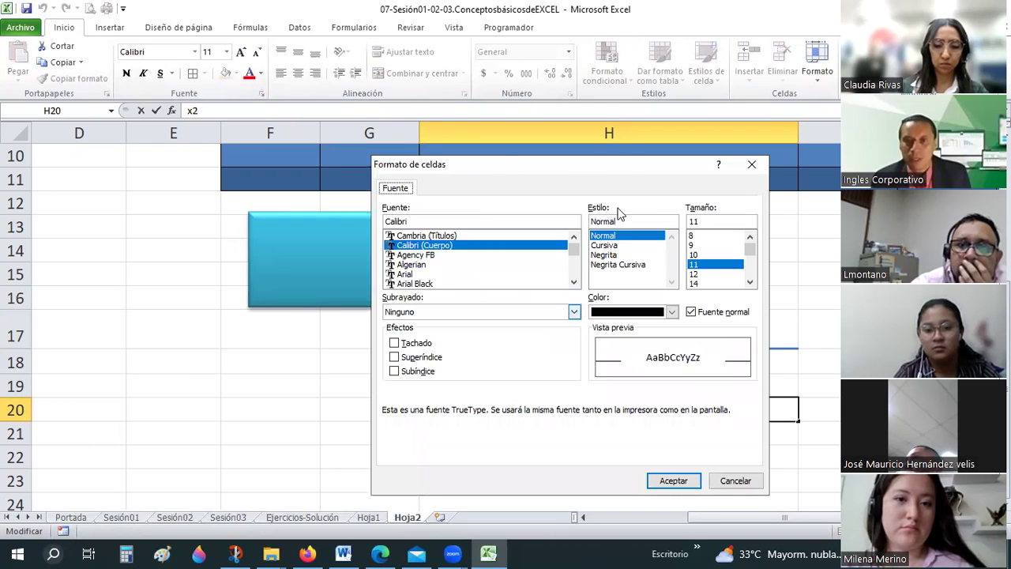
left_click(610, 202)
key("Return")
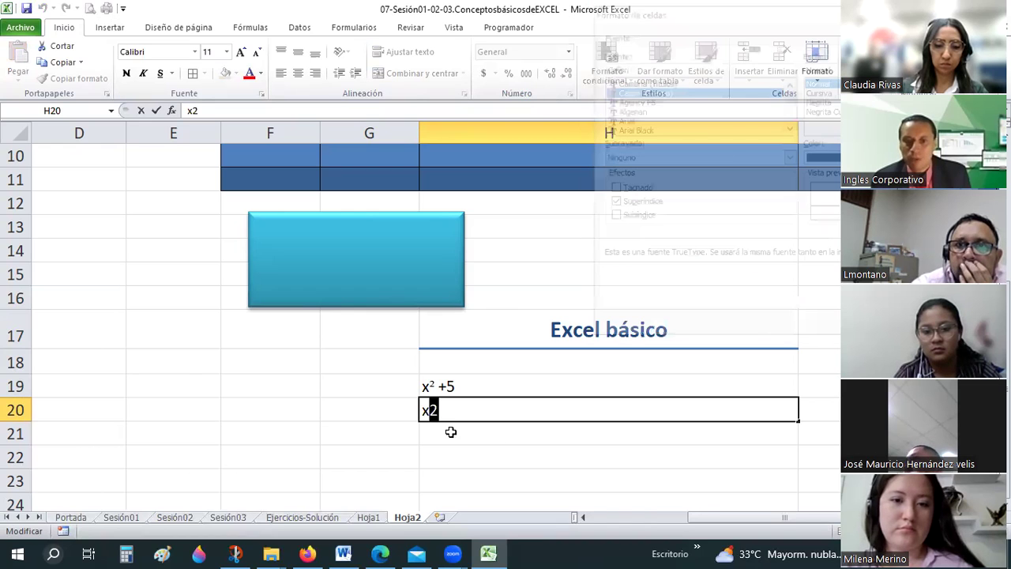
key("Return")
key("Return")
- Bring up the gallery of ready-made equations
left_click(592, 411)
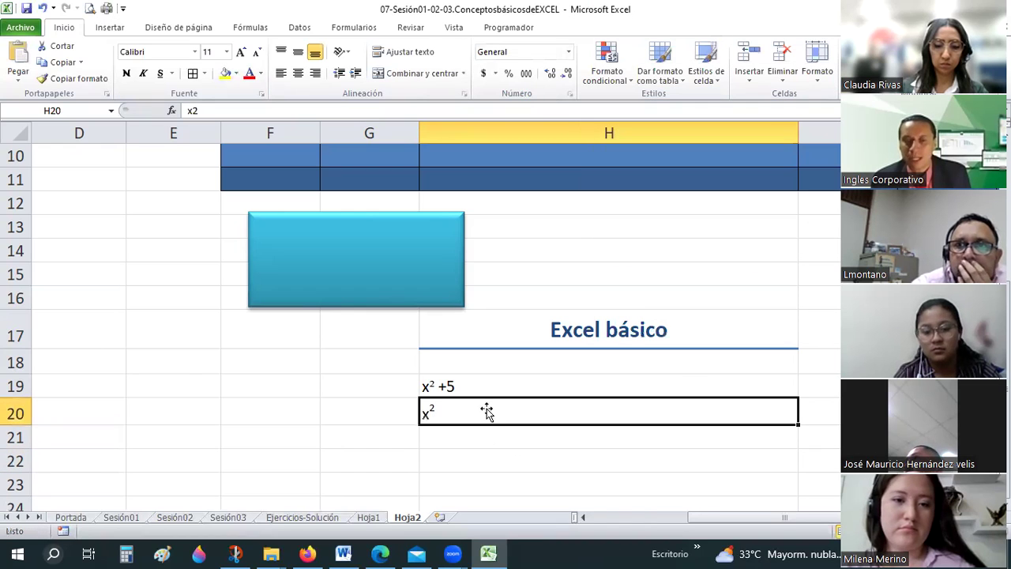
left_click(103, 33)
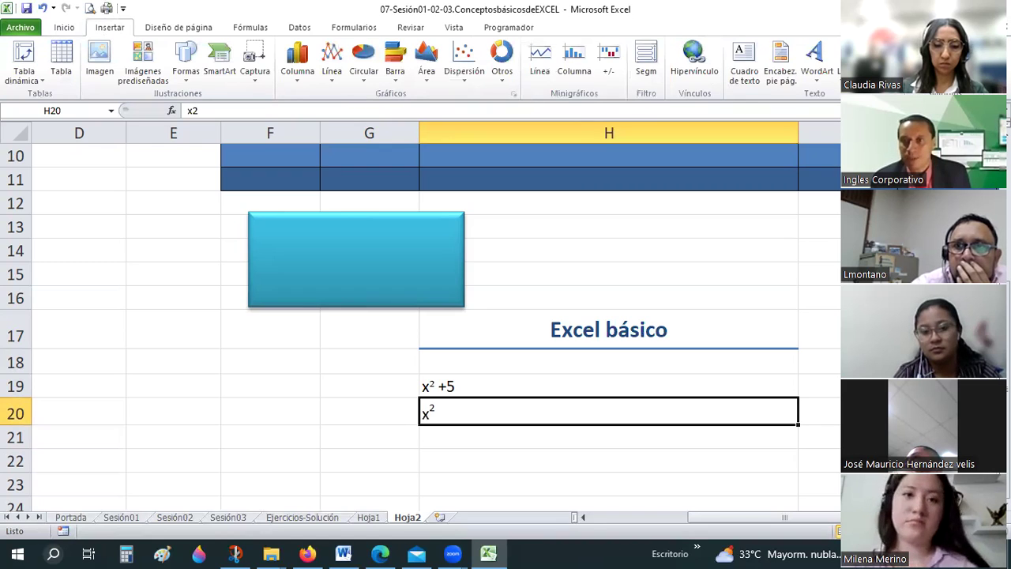
left_click(865, 75)
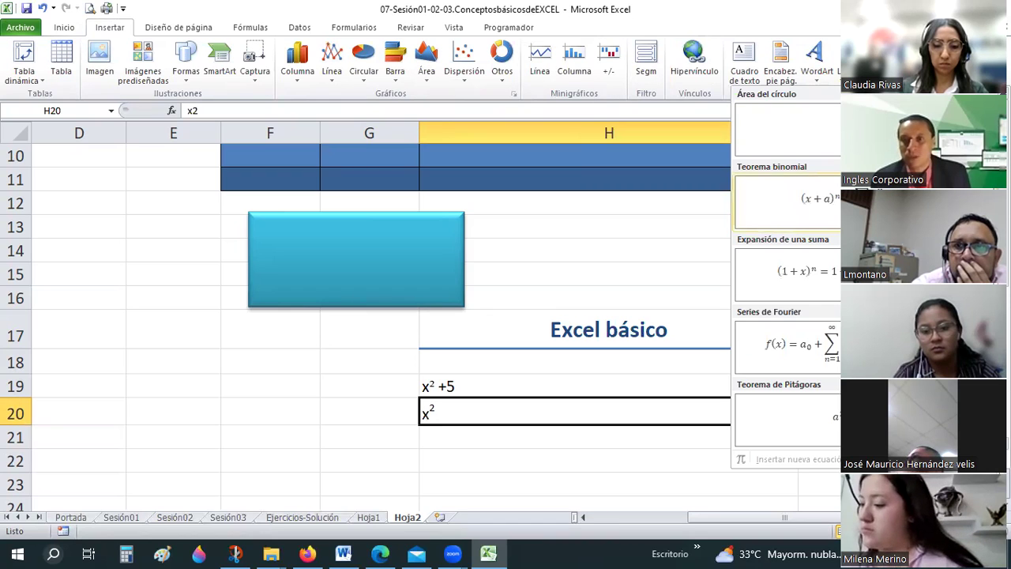
- Close the equation gallery and nudge the cyan rectangle slightly left
scroll(790, 277, "down", 2)
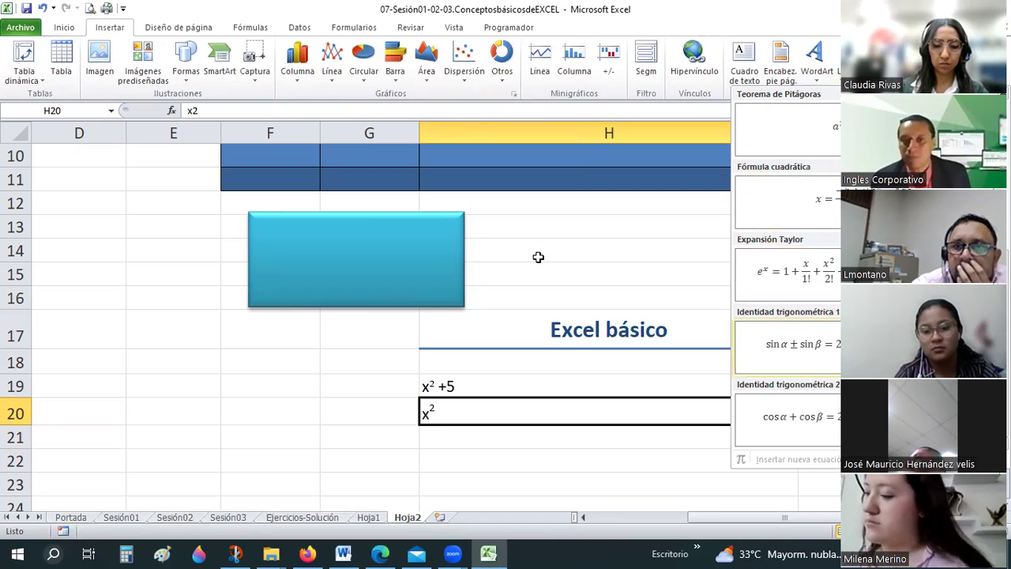
left_click(397, 215)
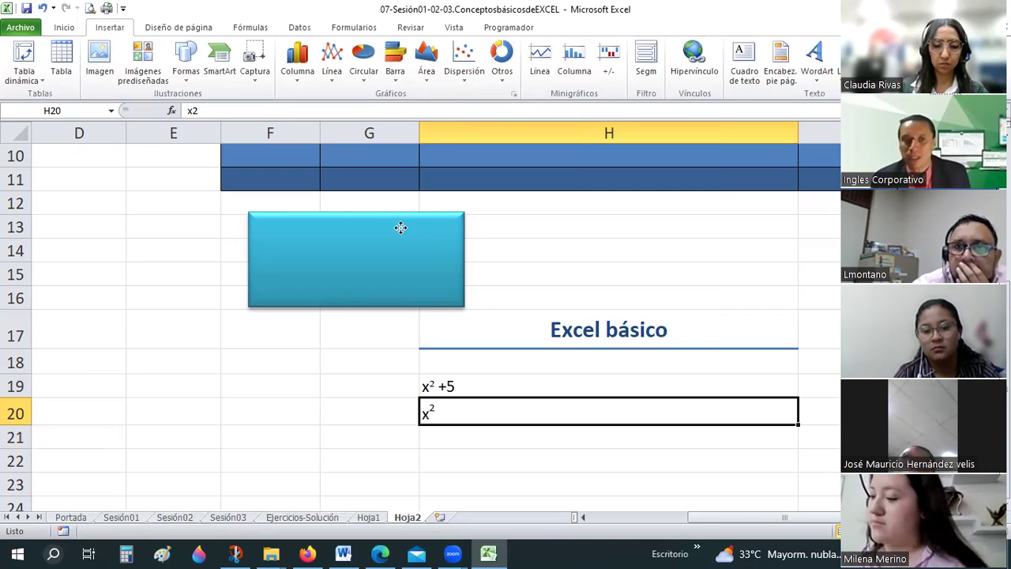
left_click_drag(400, 227, 394, 230)
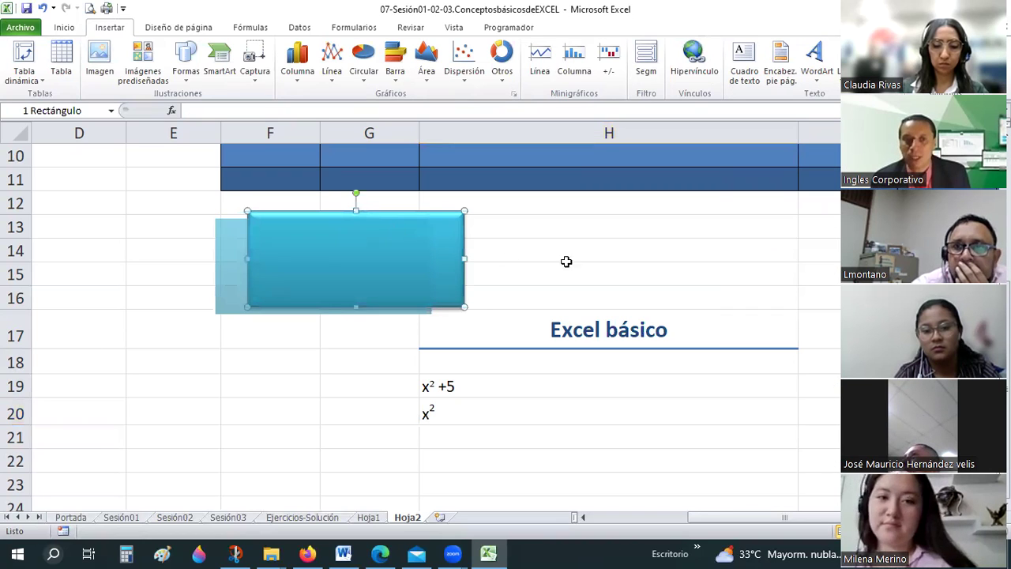
left_click_drag(567, 262, 563, 263)
key("Escape")
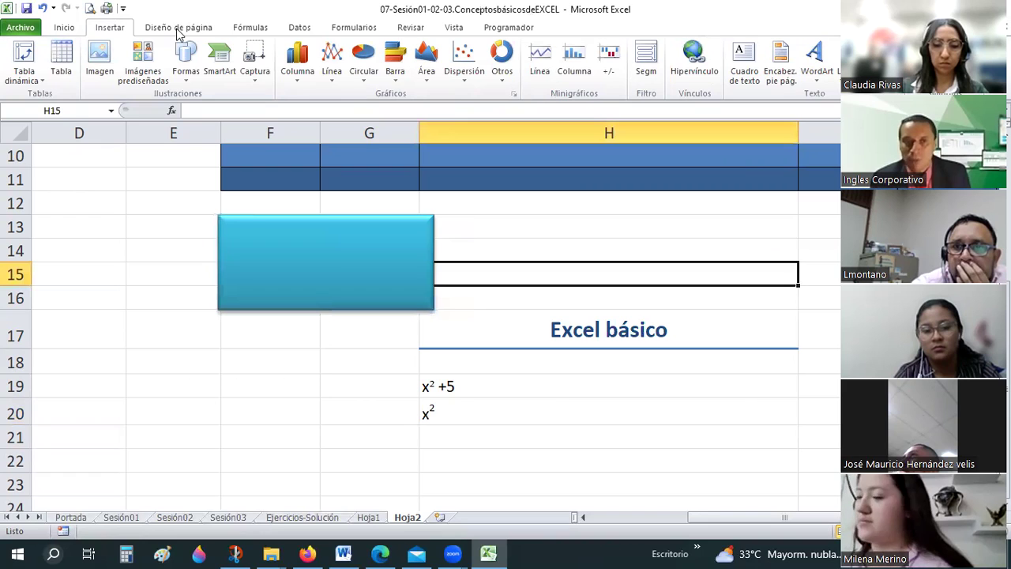
key("Return")
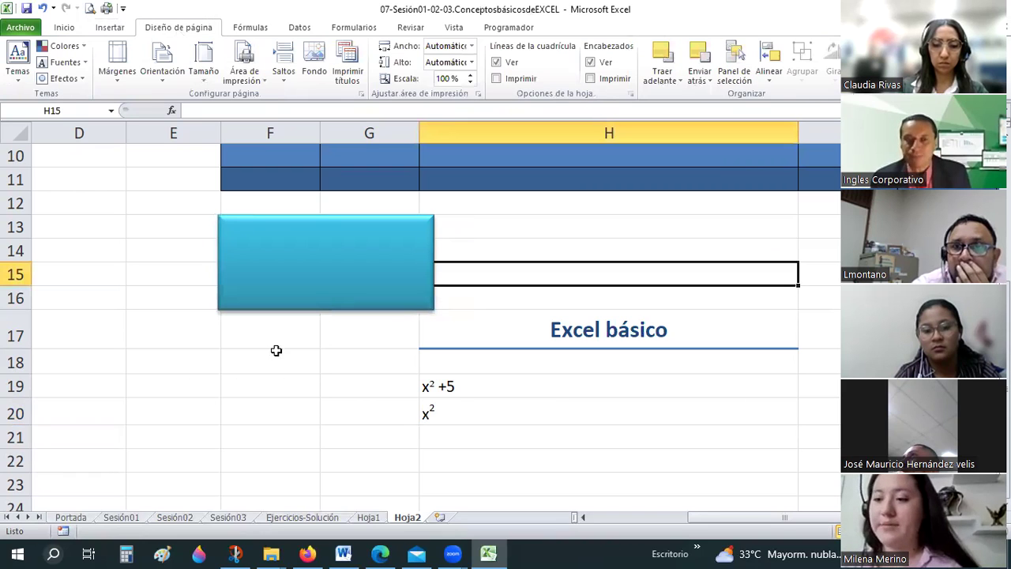
left_click(275, 349)
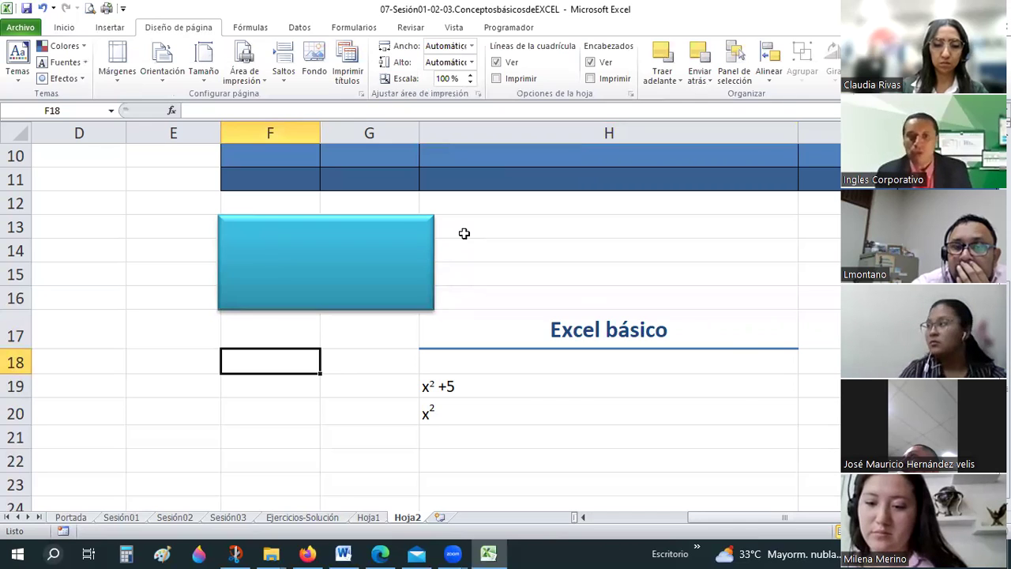
- Autofit column H to its contents and check the print preview
scroll(529, 227, "up", 3)
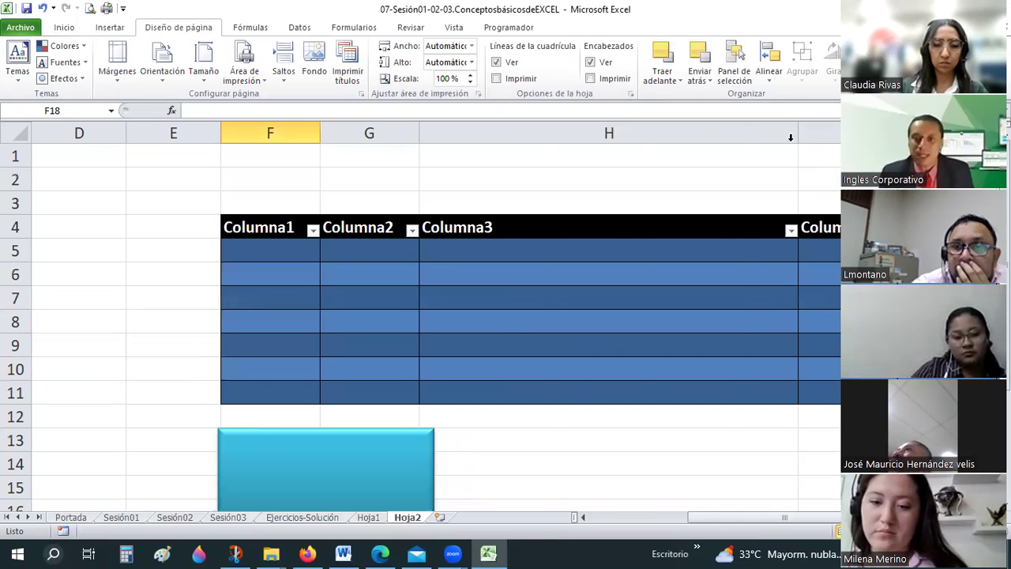
double_click(797, 133)
left_click(487, 326)
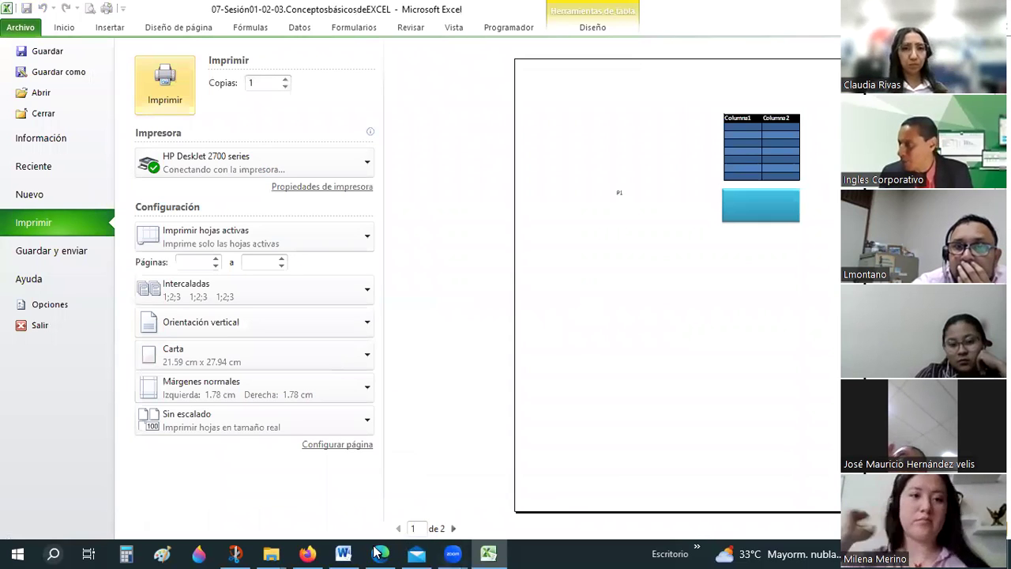
mouse_move(374, 551)
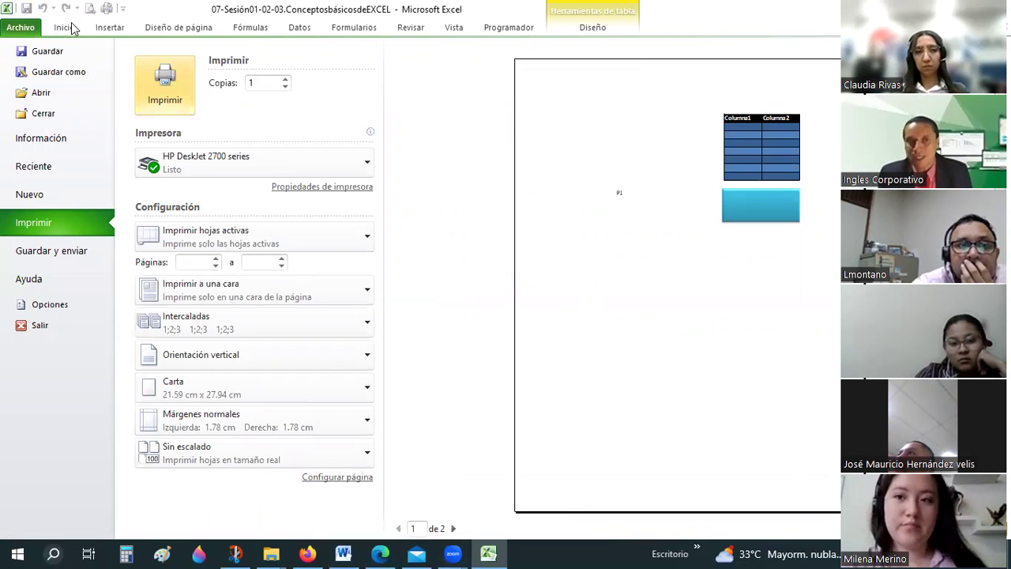
key("Escape")
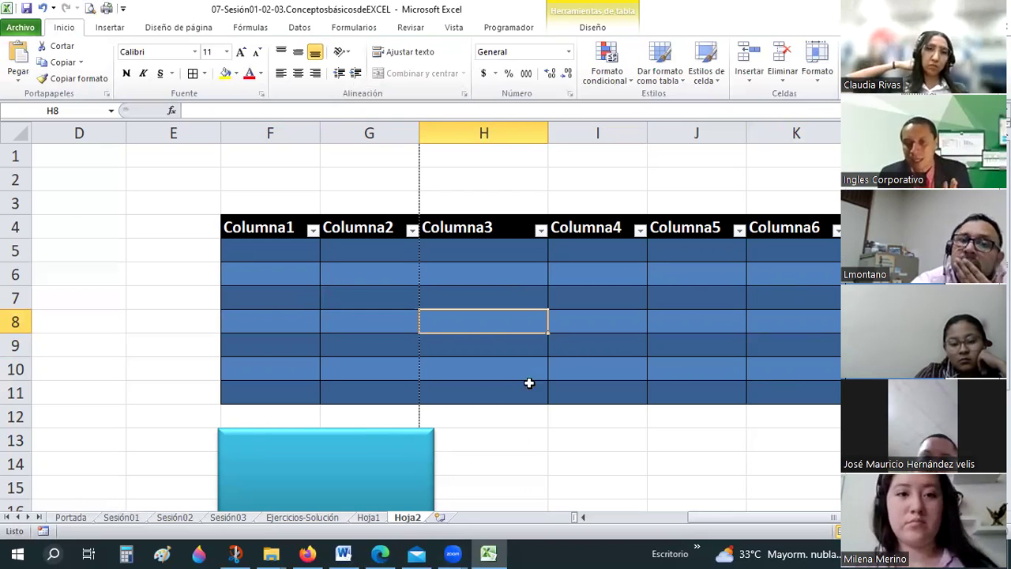
left_click(631, 521)
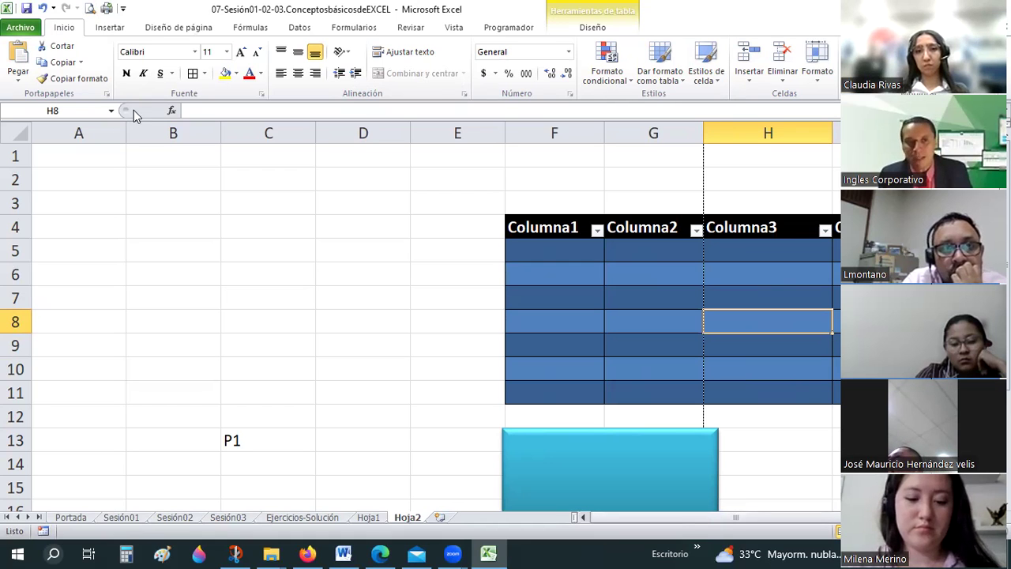
scroll(112, 76, "down", 2)
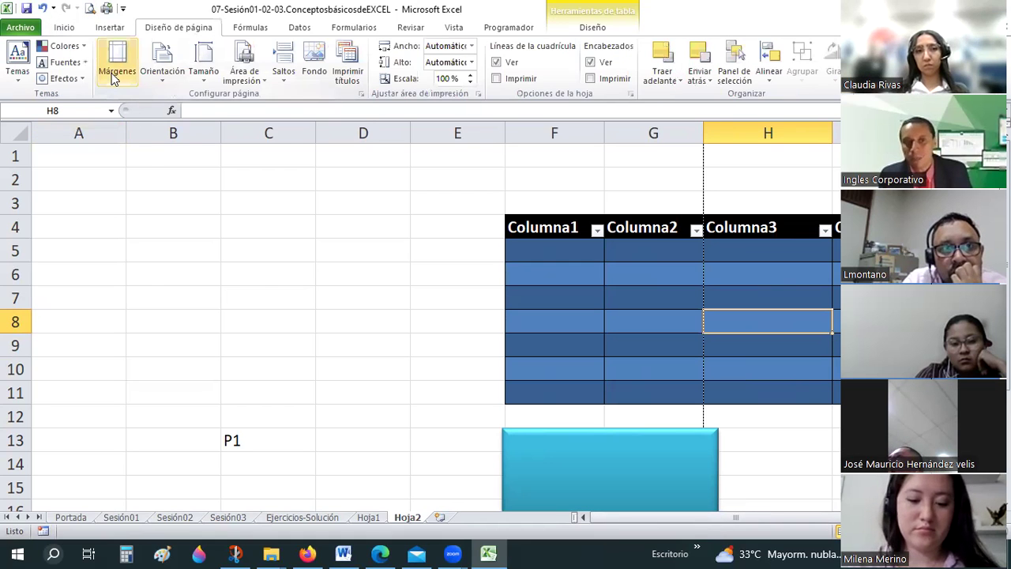
left_click(115, 77)
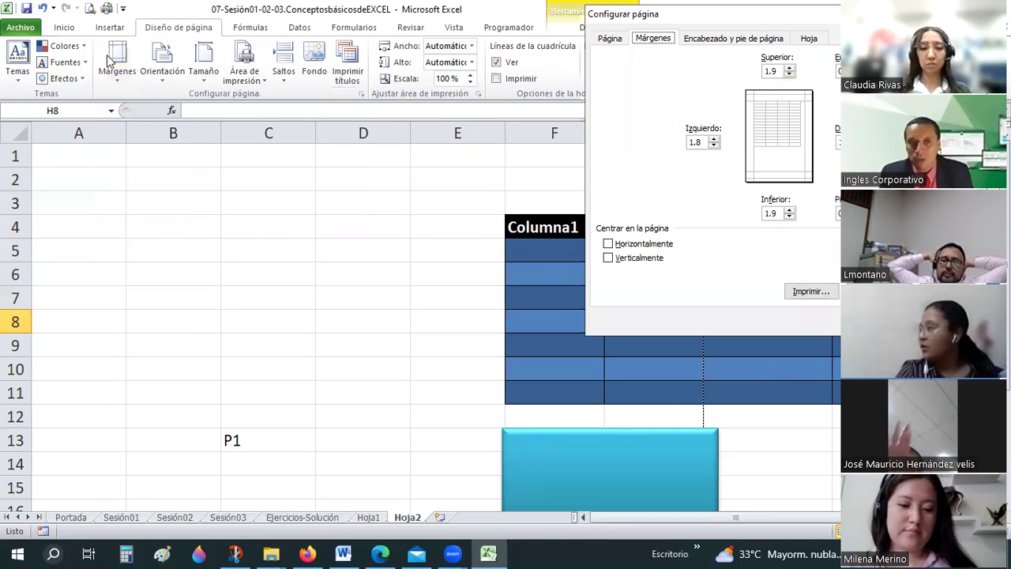
key("Escape")
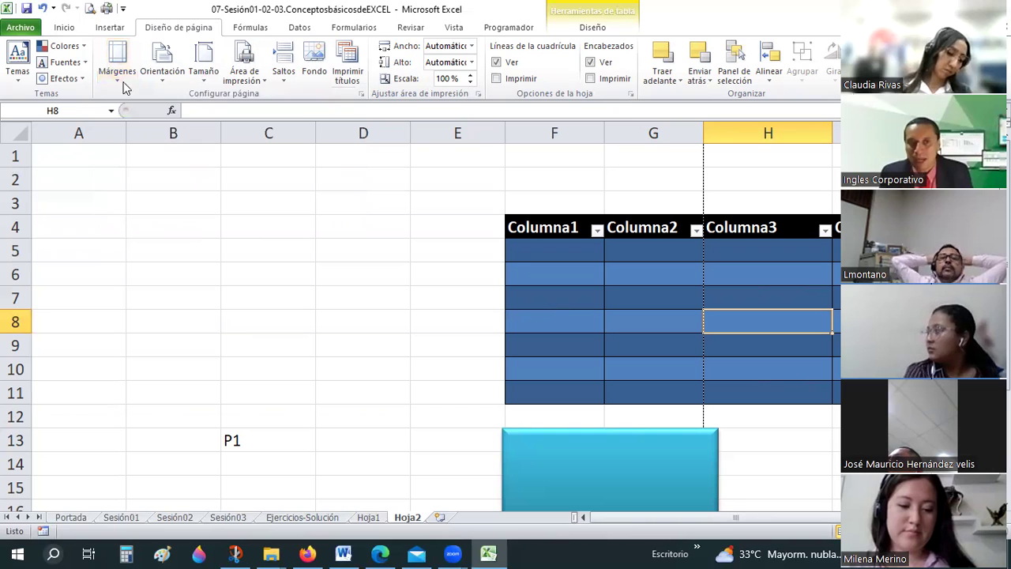
left_click(122, 82)
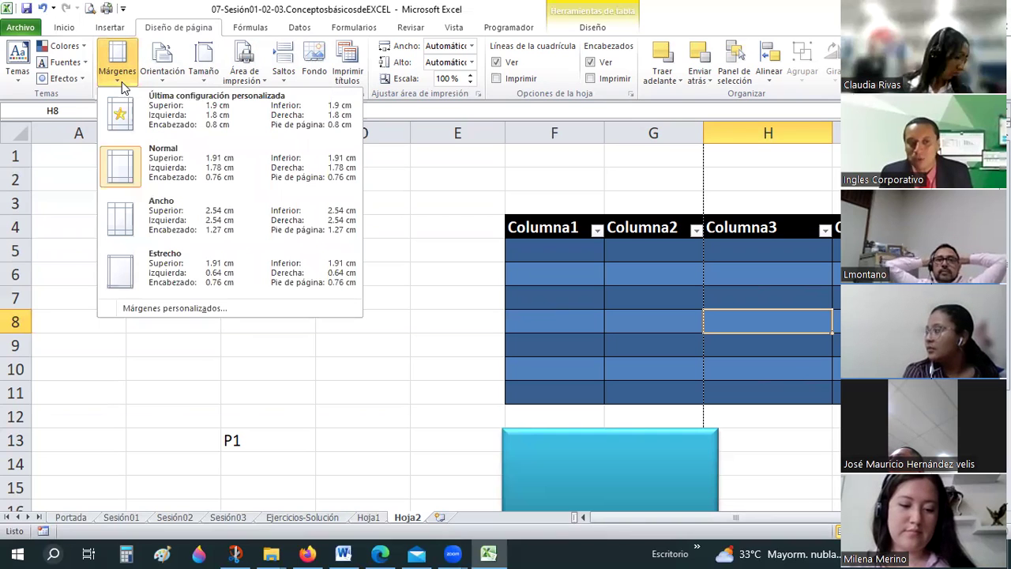
left_click(204, 309)
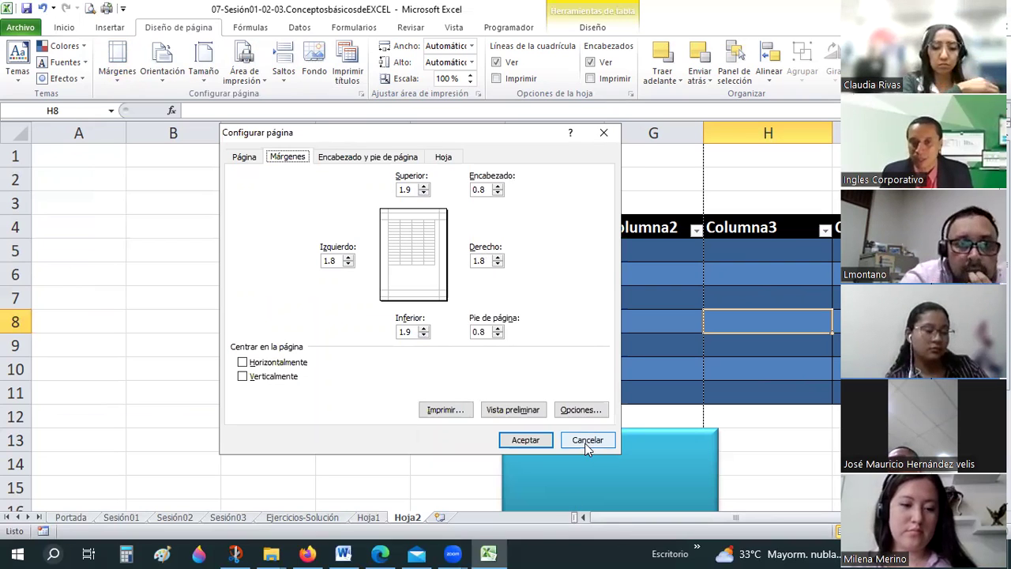
left_click_drag(588, 447, 307, 332)
key("Escape")
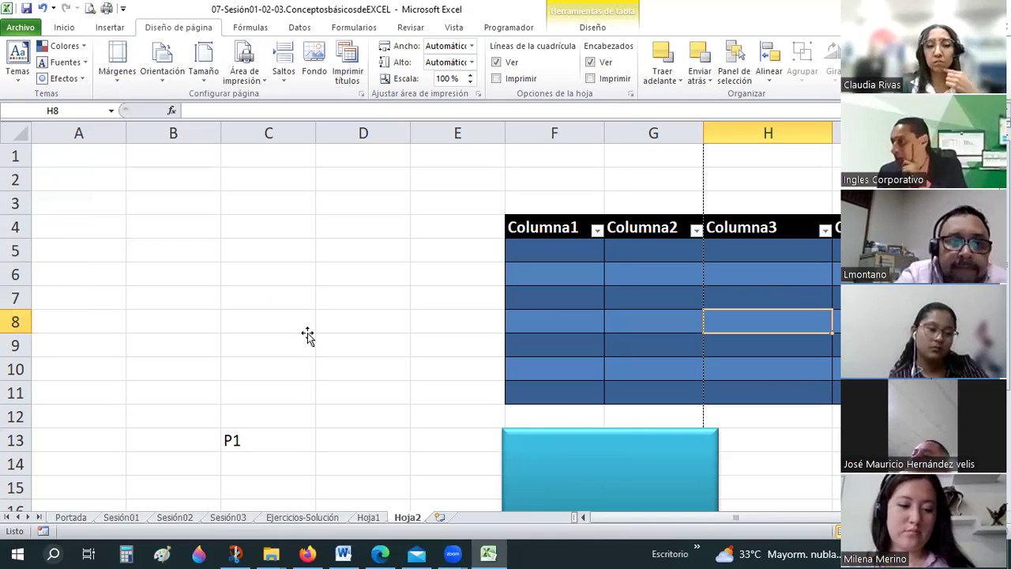
left_click(307, 334)
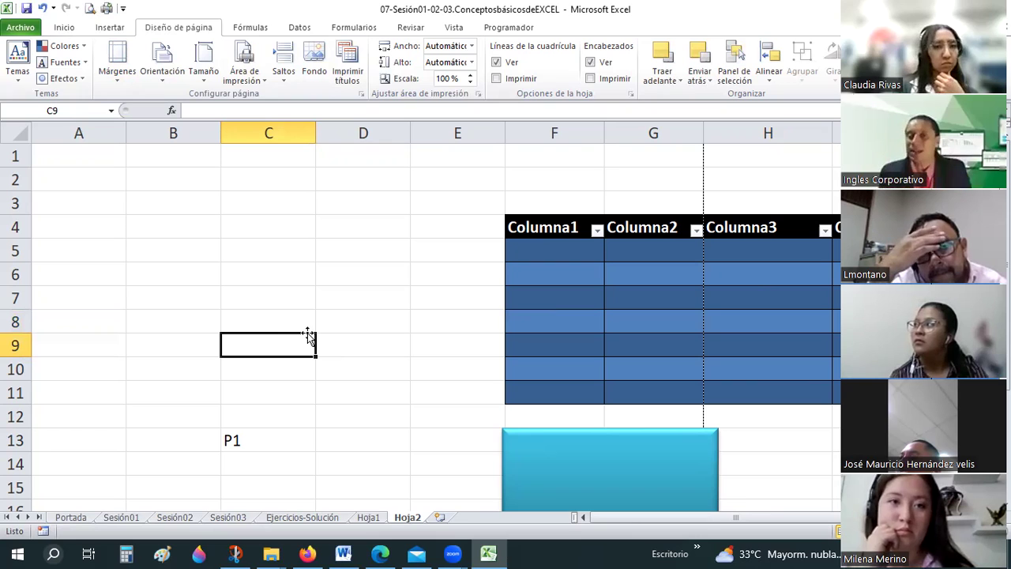
- Delete the empty columns A–E so the table starts in column A
left_click(327, 254)
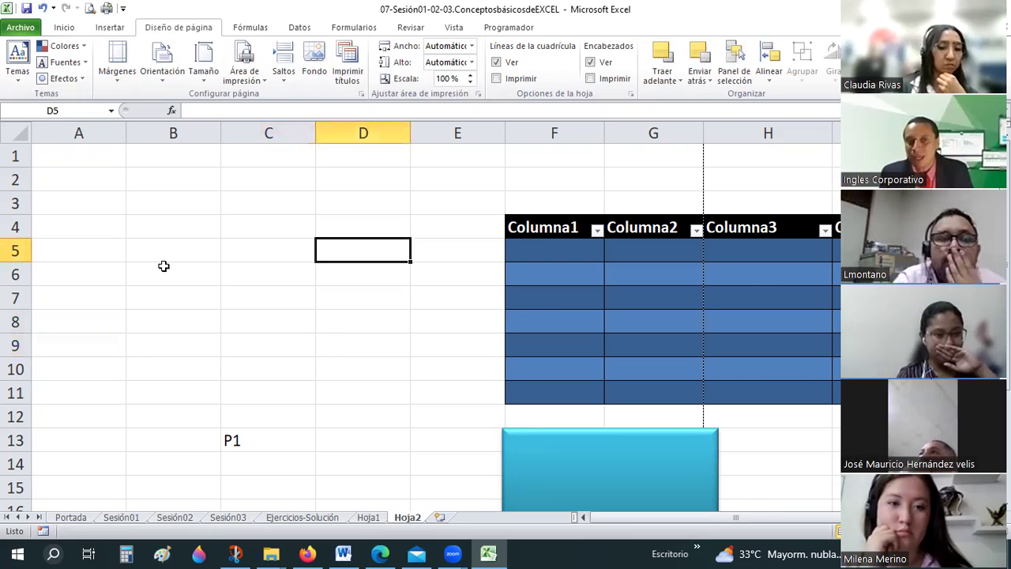
mouse_move(89, 133)
left_mouse_down()
mouse_move(338, 225)
mouse_move(406, 151)
left_mouse_up()
left_click_drag(79, 133, 466, 136)
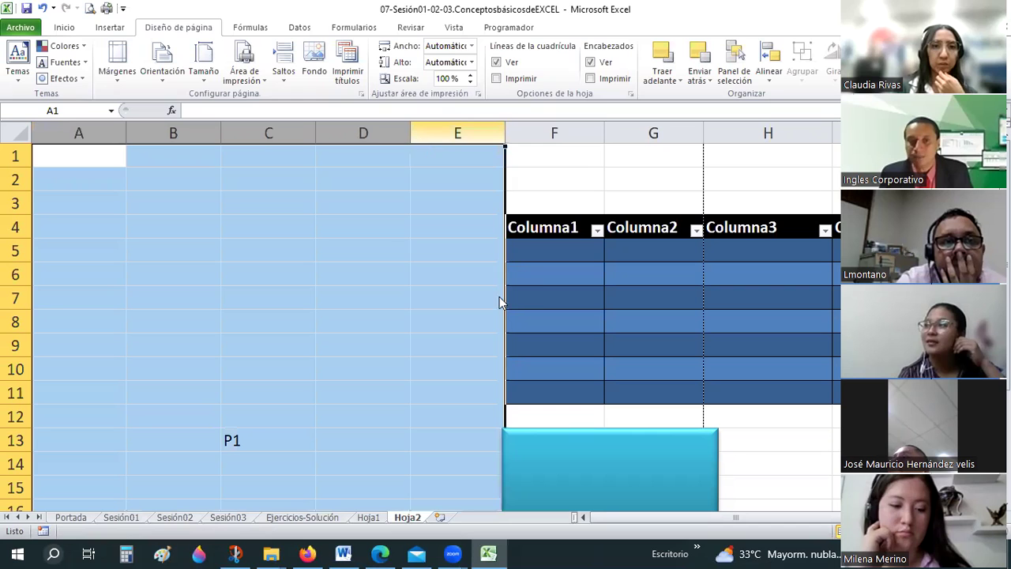
right_click(427, 136)
left_click(462, 253)
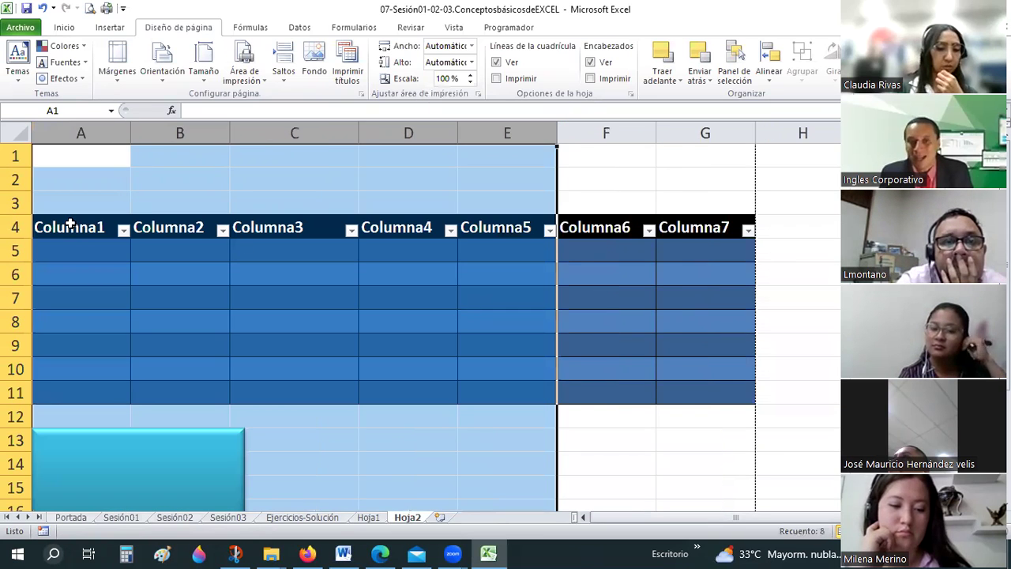
- Check in the print preview that table A4:G11 now fits on one page
left_click_drag(689, 388, 706, 396)
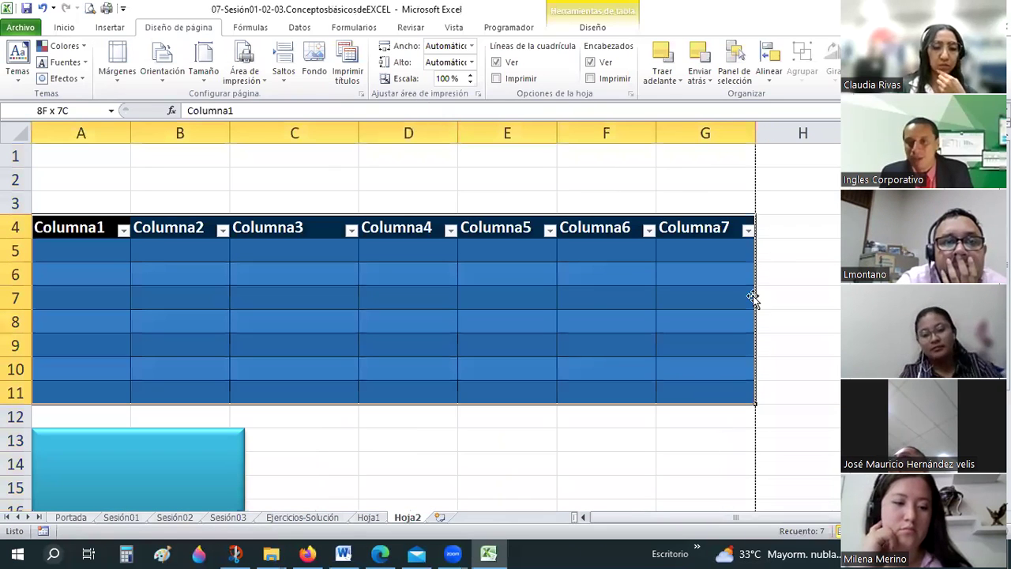
left_click(760, 193)
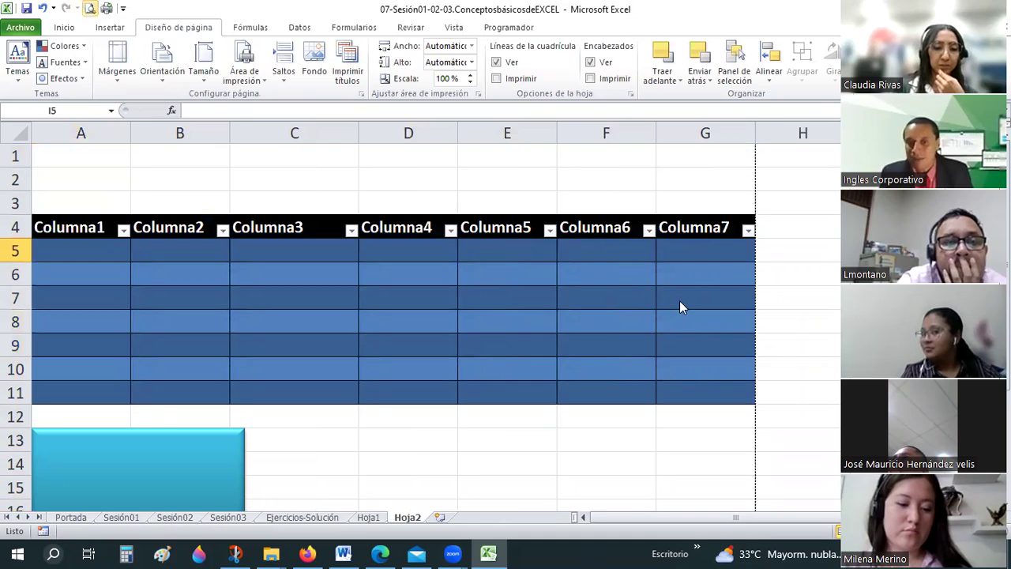
key("ctrl+p")
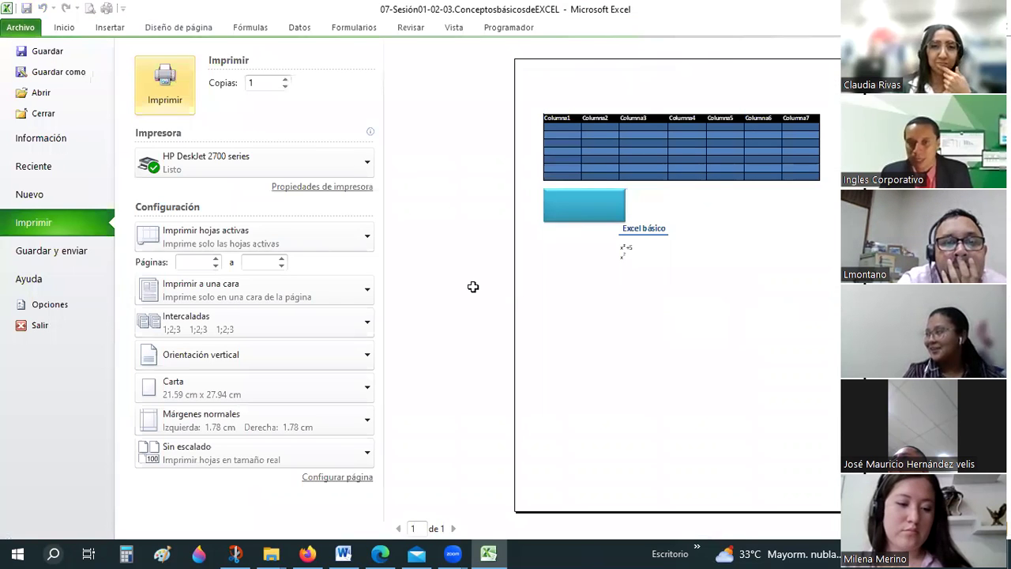
key("Escape")
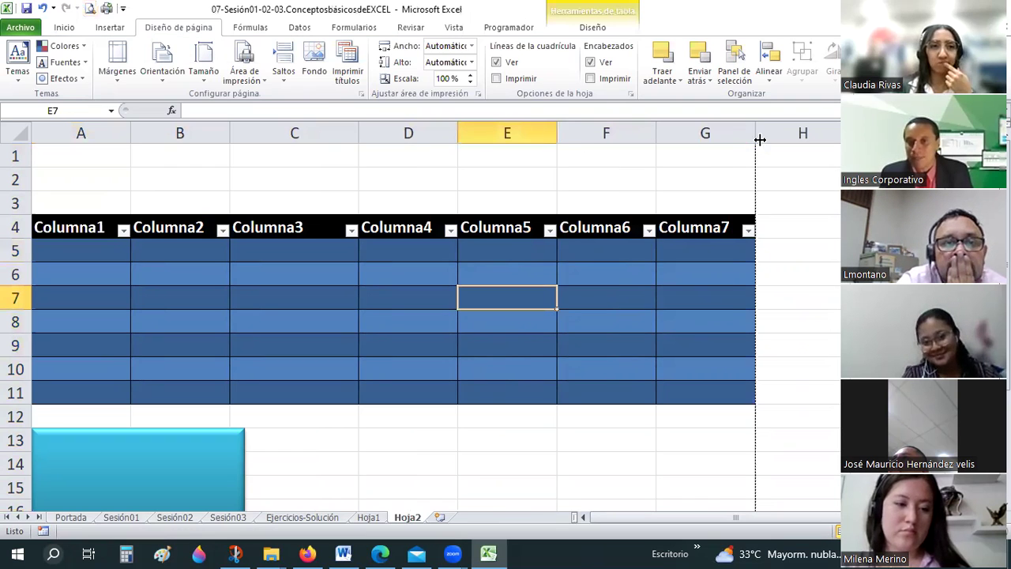
- Widen columns D and E, switch Hoja2 to landscape orientation, and verify it in print preview
key("ctrl+z")
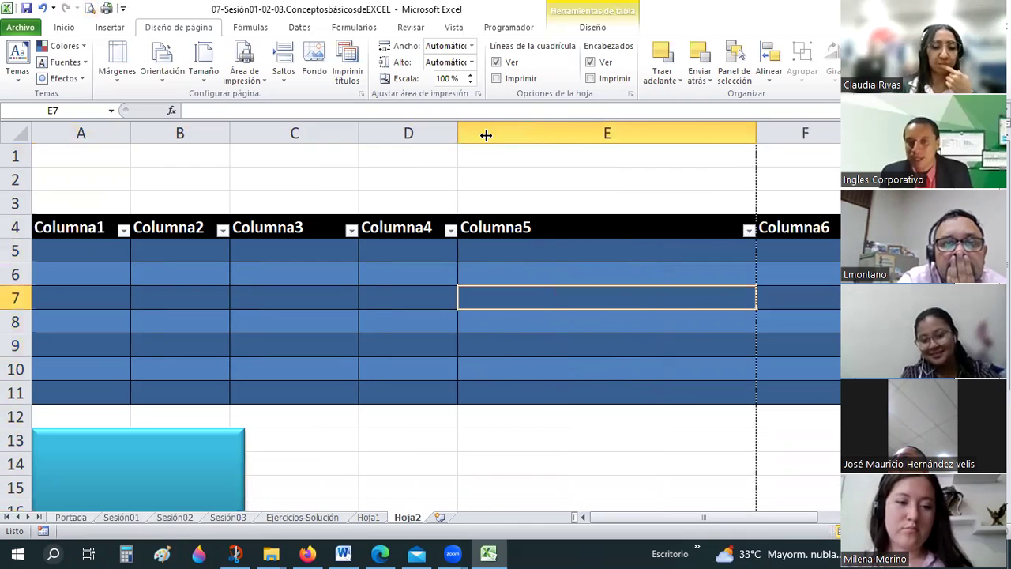
left_click_drag(485, 135, 545, 143)
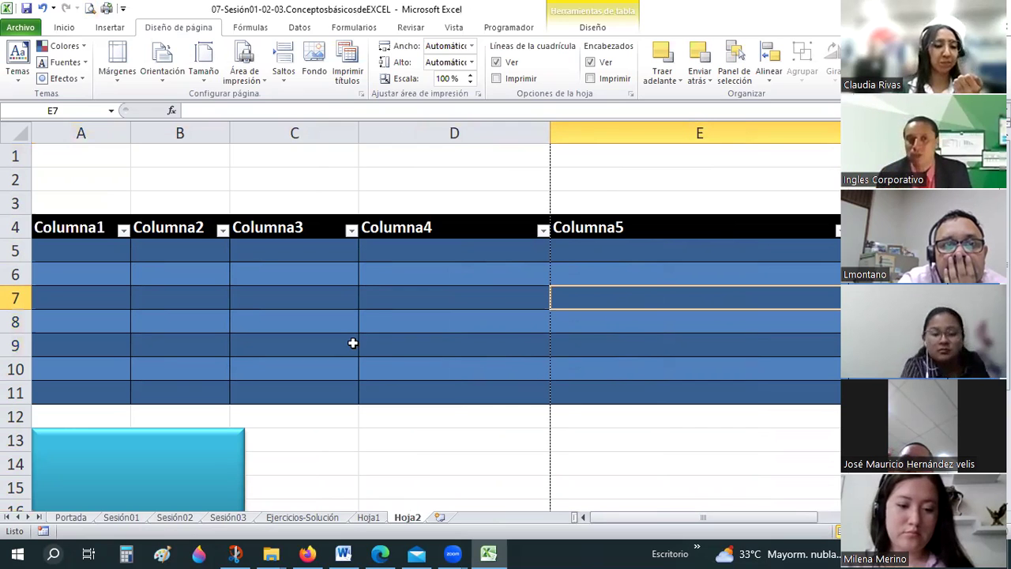
left_click(172, 83)
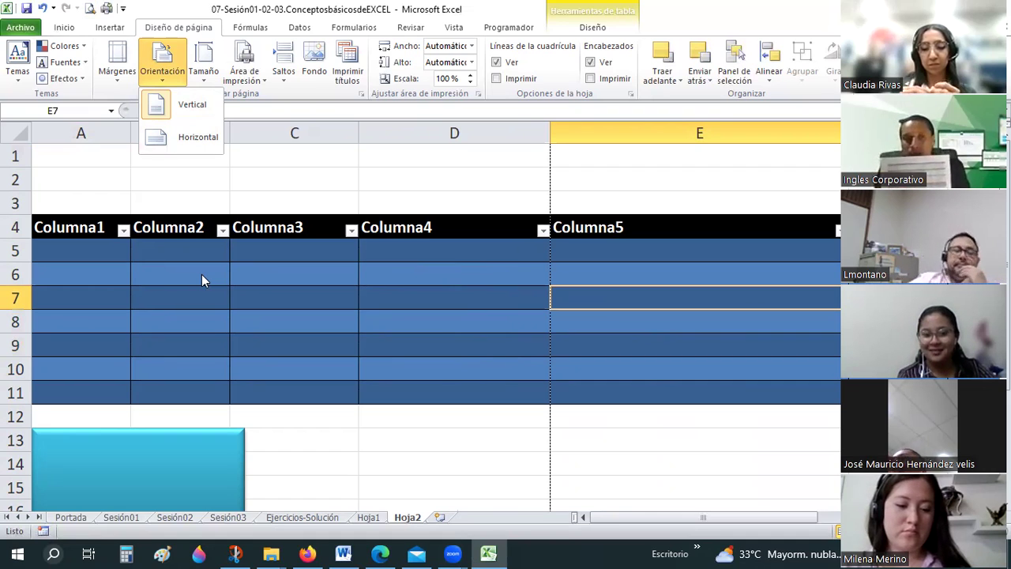
left_click(197, 138)
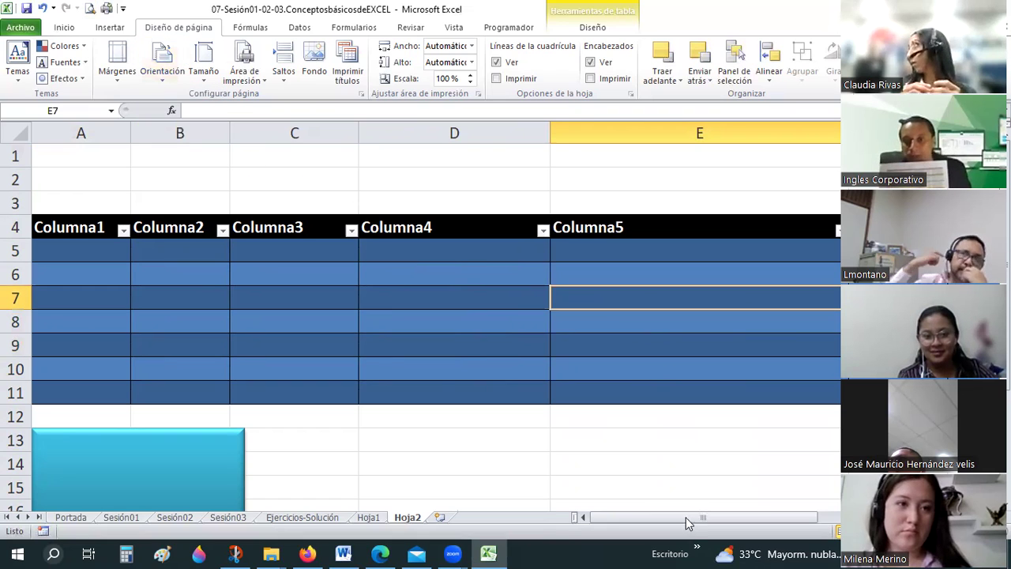
scroll(282, 67, "right", 2)
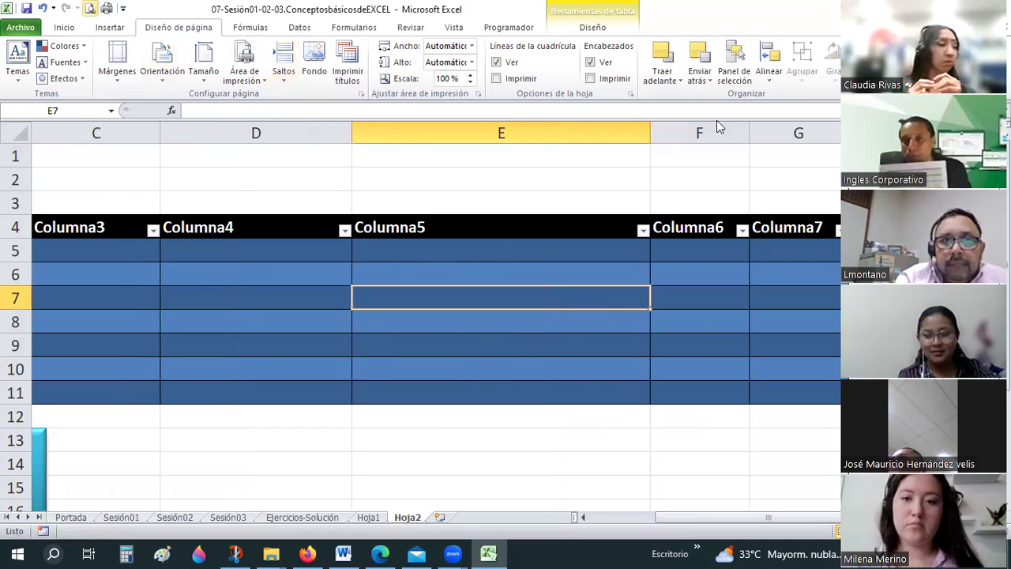
key("ctrl+p")
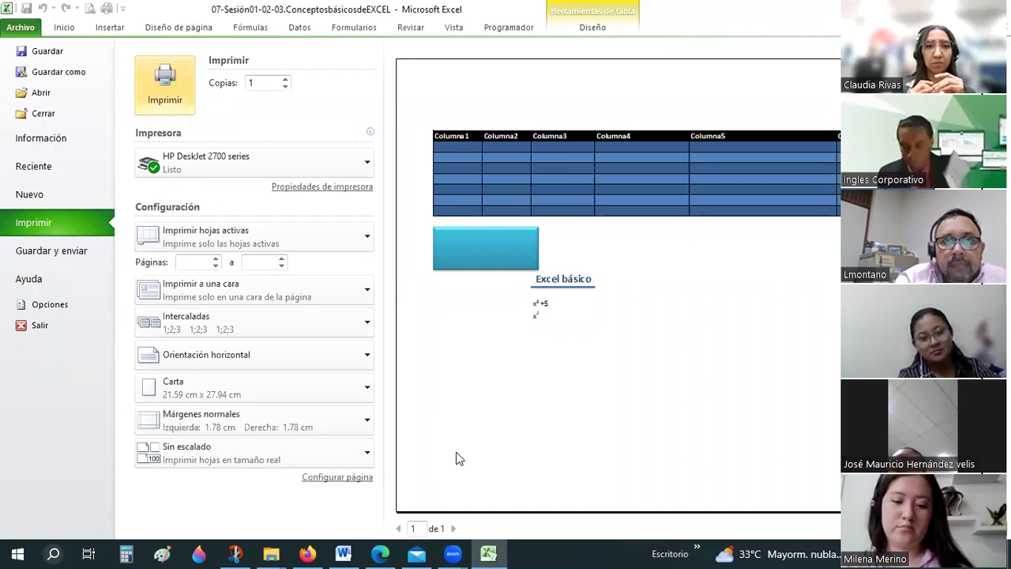
left_click(70, 26)
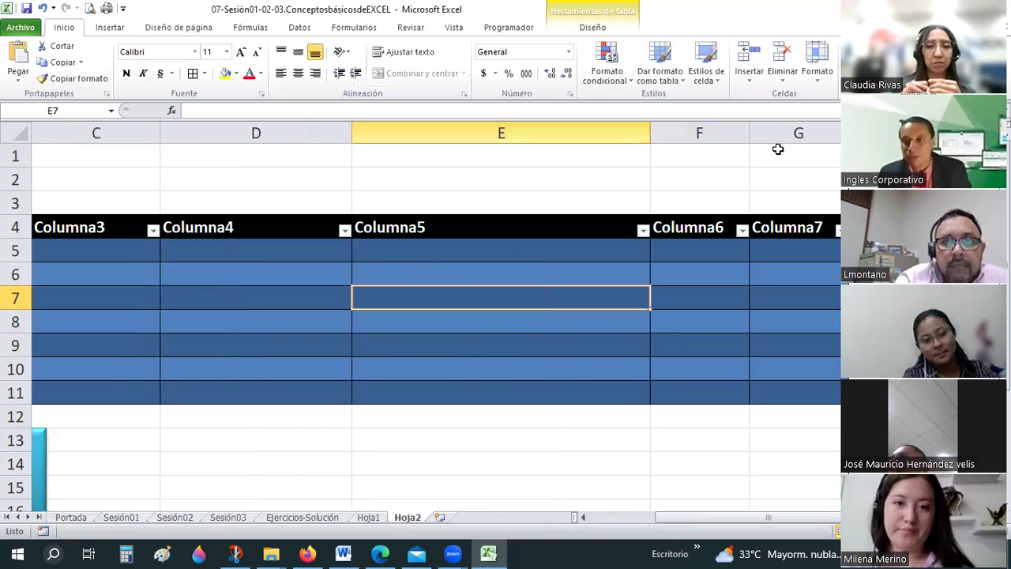
- Widen table columns E and C
left_click_drag(650, 132, 778, 148)
left_click_drag(297, 149, 780, 149)
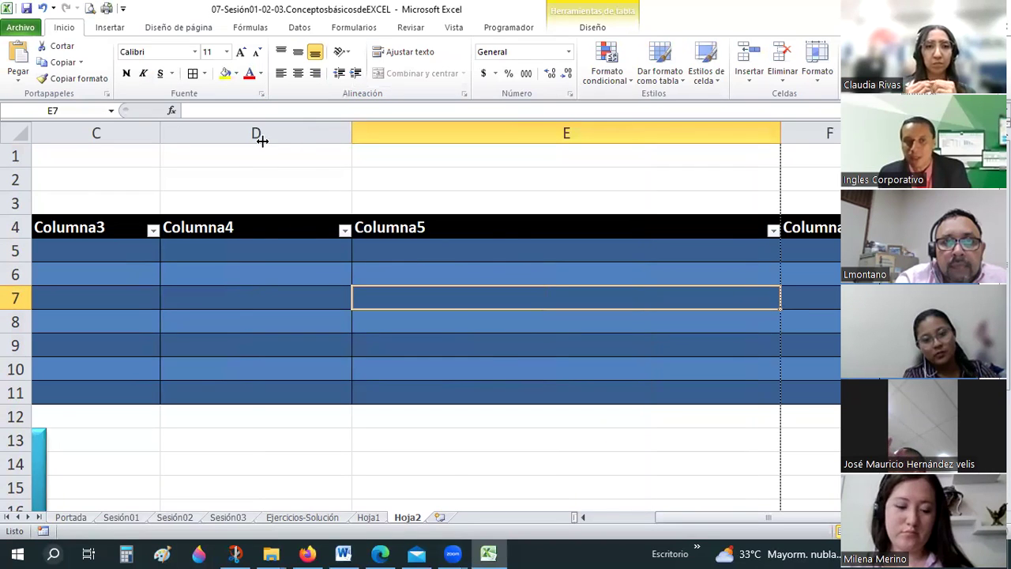
left_click_drag(160, 132, 260, 140)
- Review the margin, orientation and paper size options in Diseño de página without changing them
left_click(166, 27)
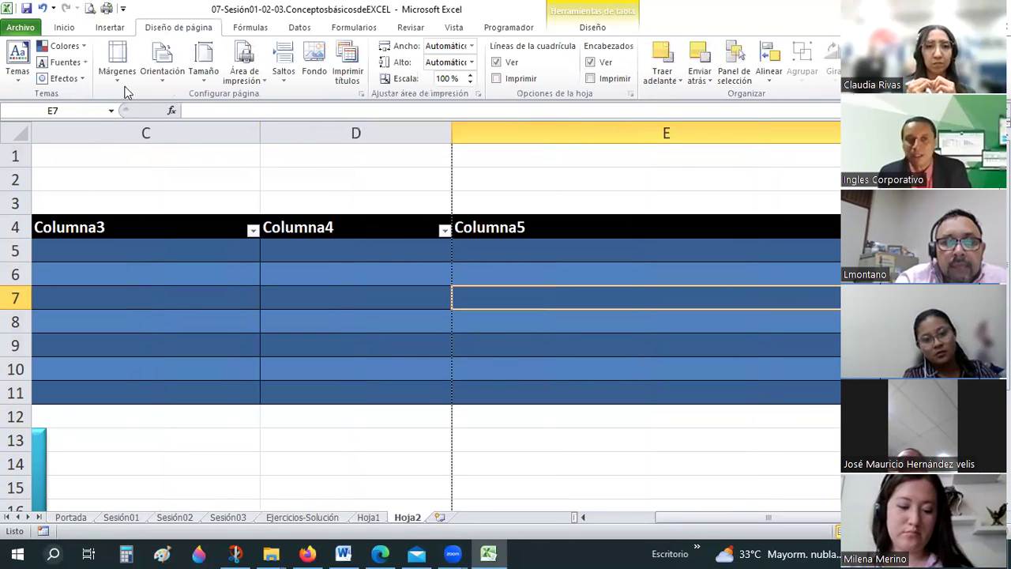
left_click(123, 86)
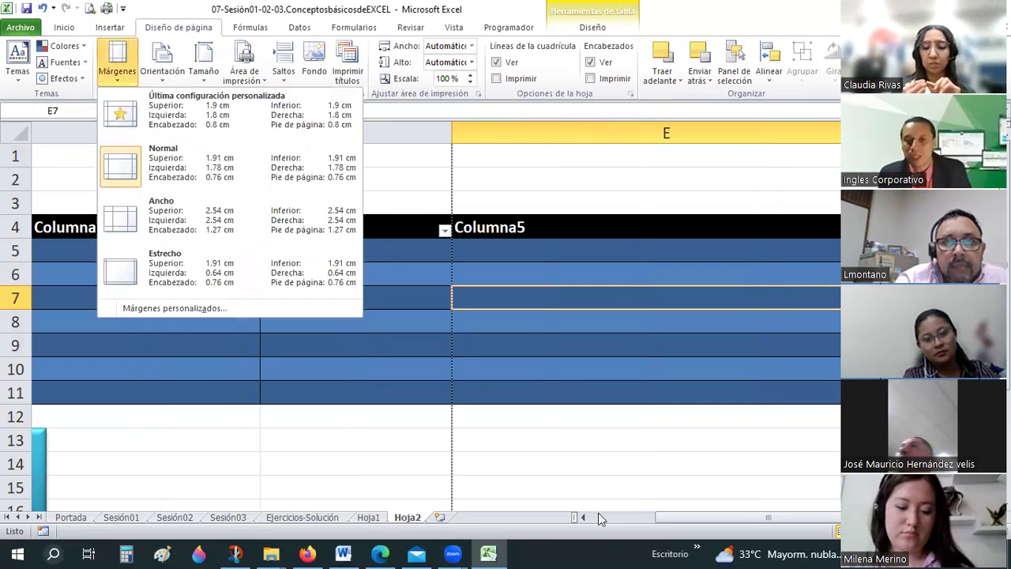
left_click(598, 514)
left_click(598, 512)
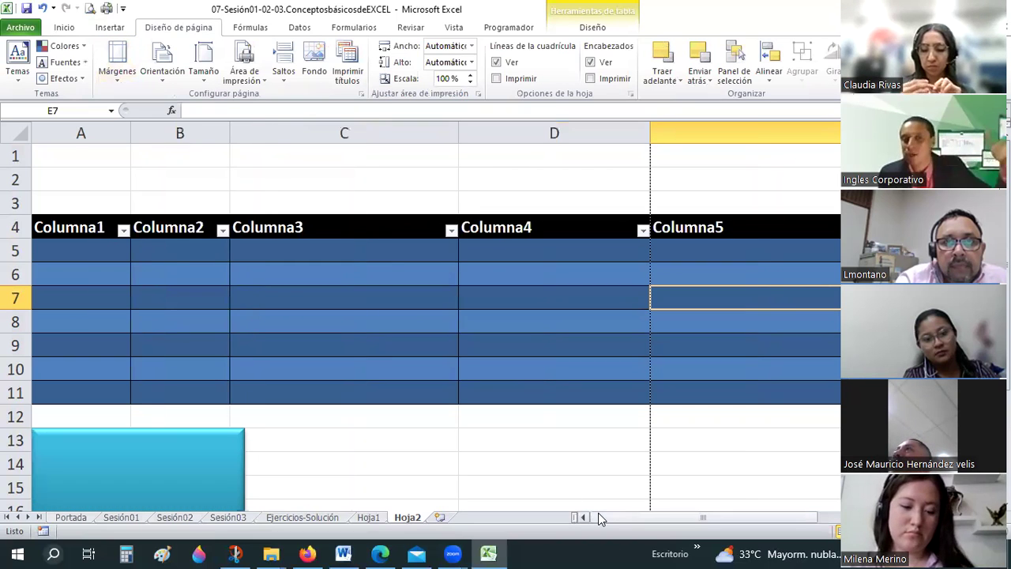
left_click(204, 75)
left_click(161, 81)
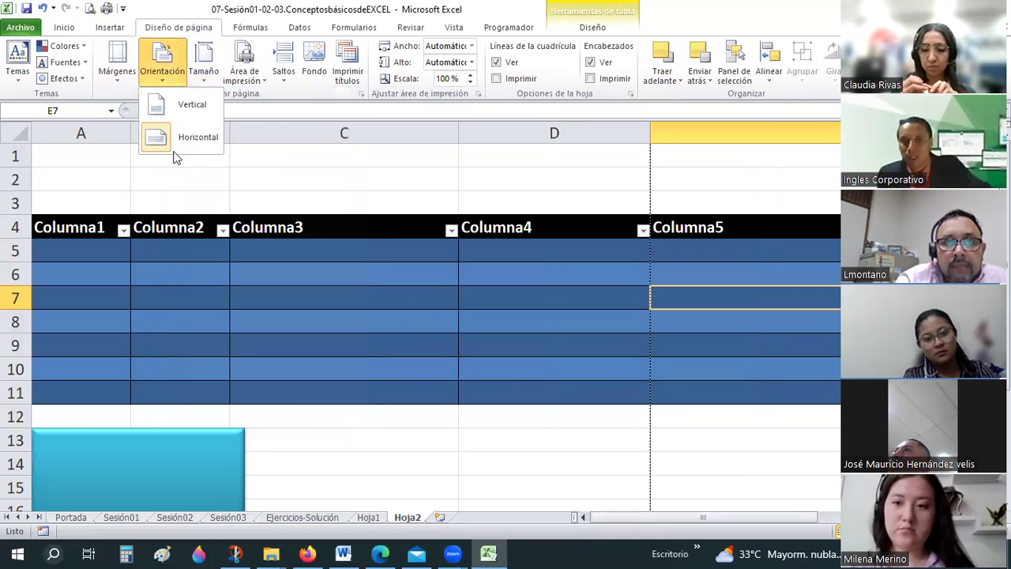
left_click(204, 76)
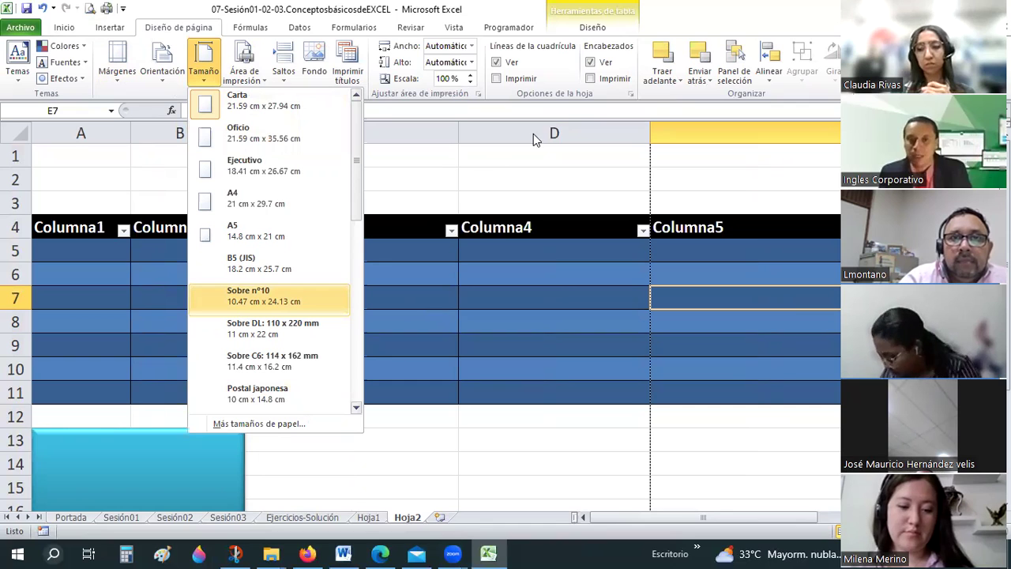
left_click(540, 246)
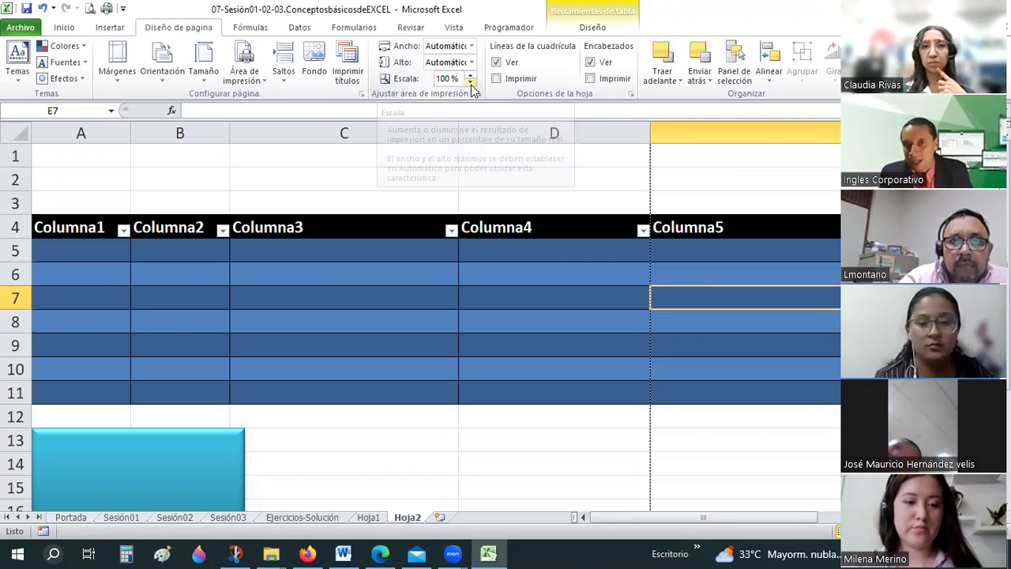
- Lower the print scale to 95% and check the result in print preview
left_click(470, 83)
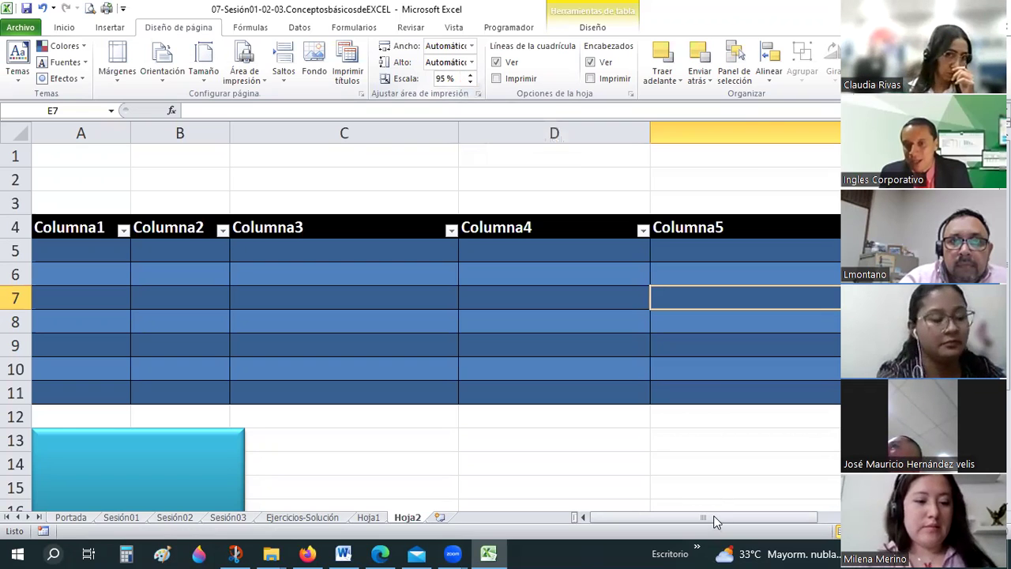
scroll(671, 277, "right", 4)
left_click(601, 249)
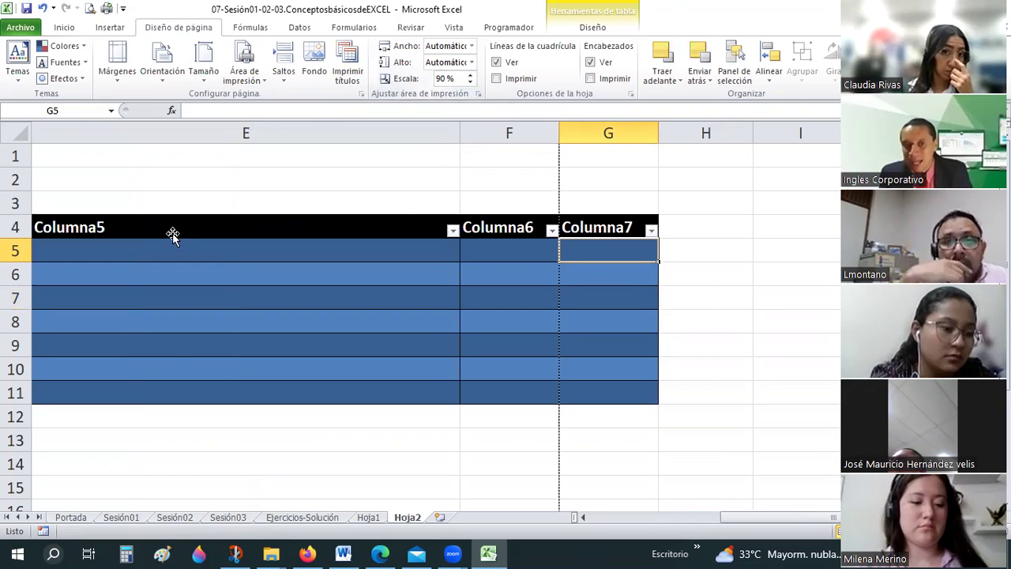
scroll(182, 213, "up", 2)
scroll(188, 202, "up", 1)
mouse_move(764, 518)
left_mouse_down()
mouse_move(703, 523)
mouse_move(715, 531)
left_mouse_up()
left_click(794, 219)
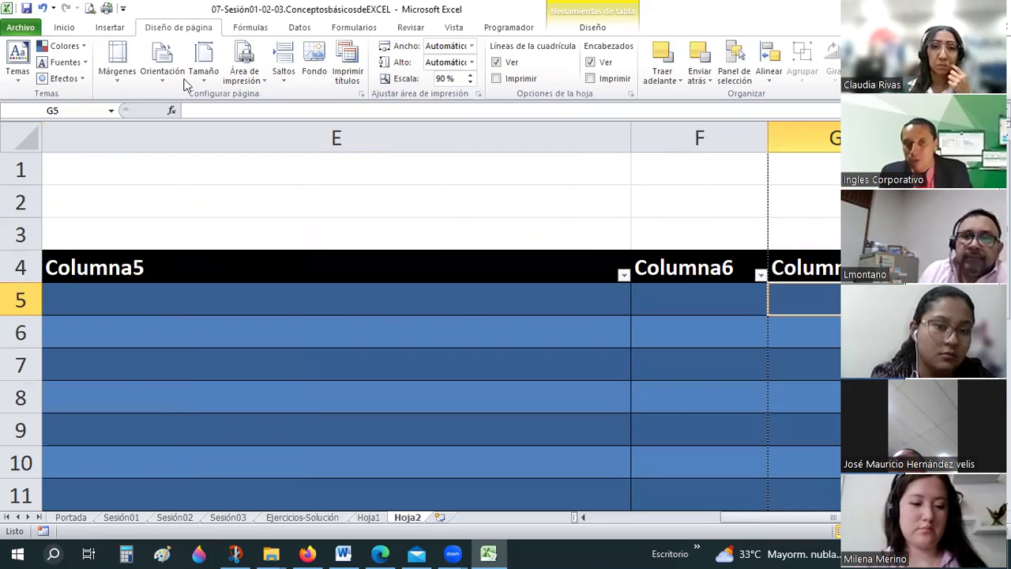
left_click(87, 9)
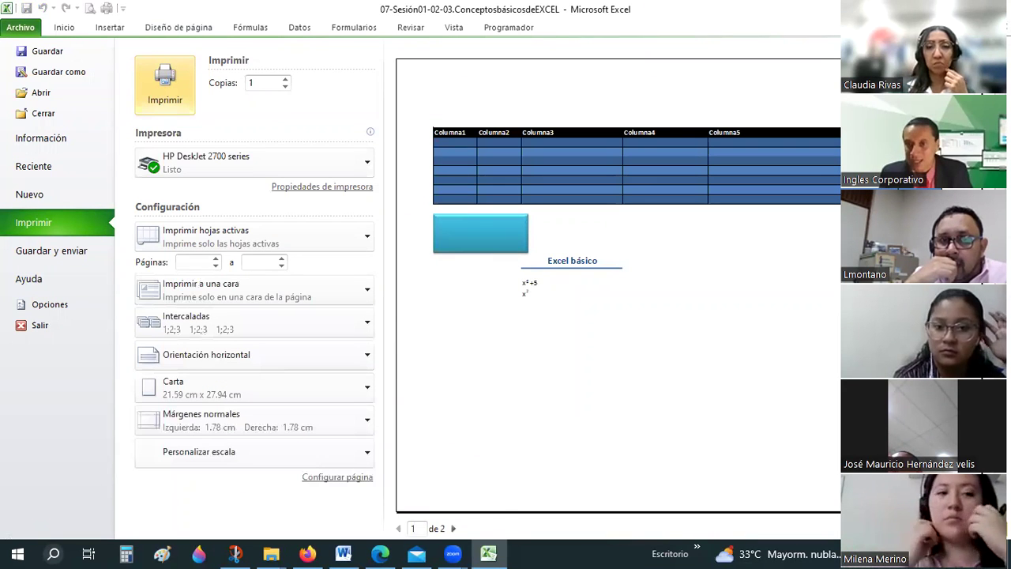
scroll(503, 219, "down", 1)
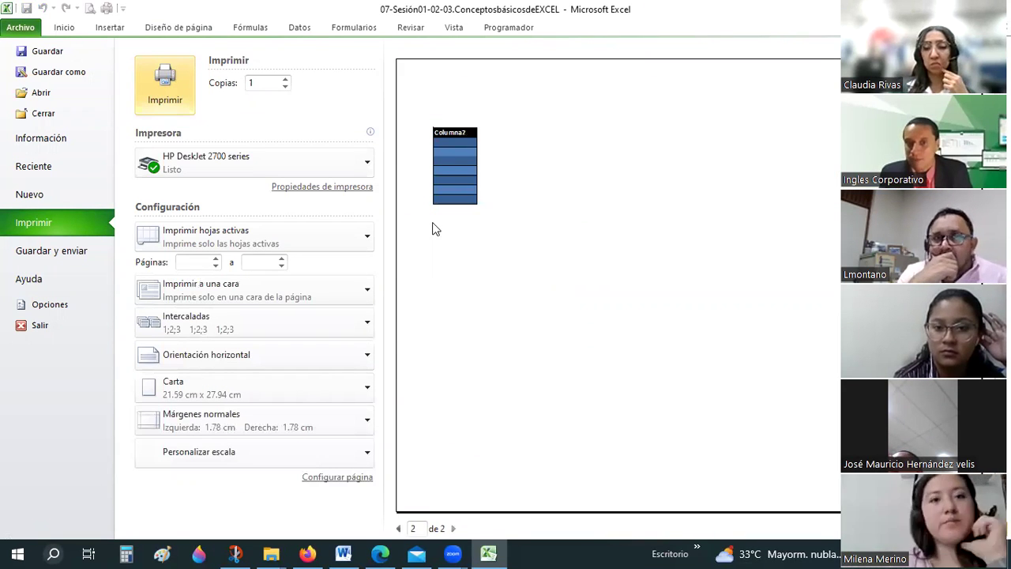
key("Escape")
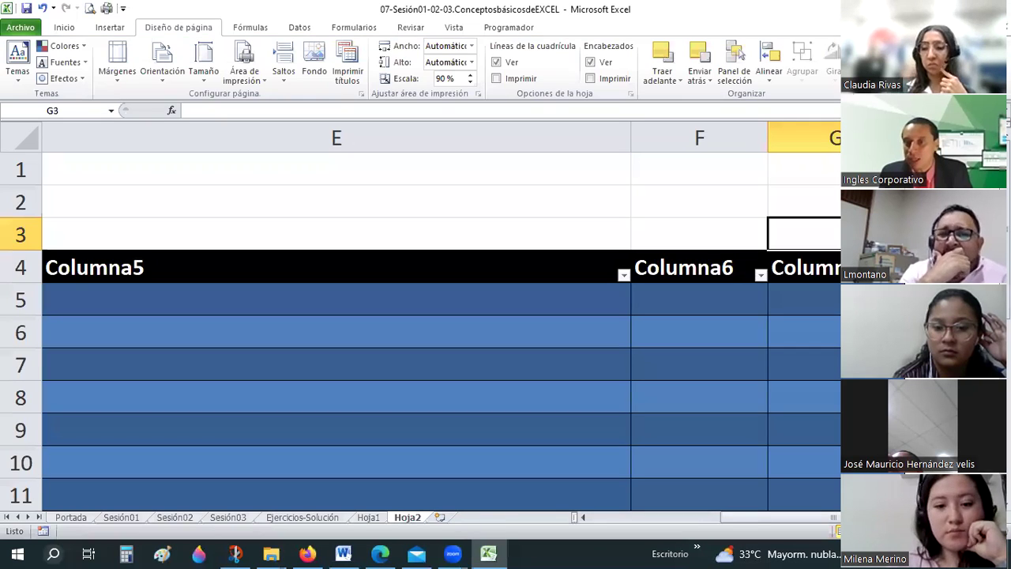
- Reduce the print scale further to 80% and confirm the preview fits one page
key("Right")
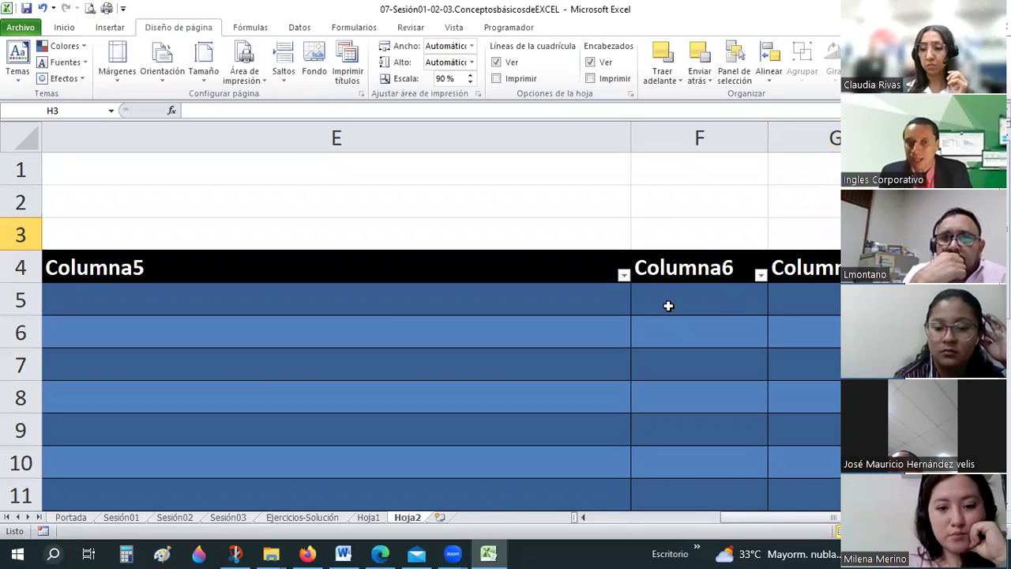
left_click_drag(786, 516, 797, 519)
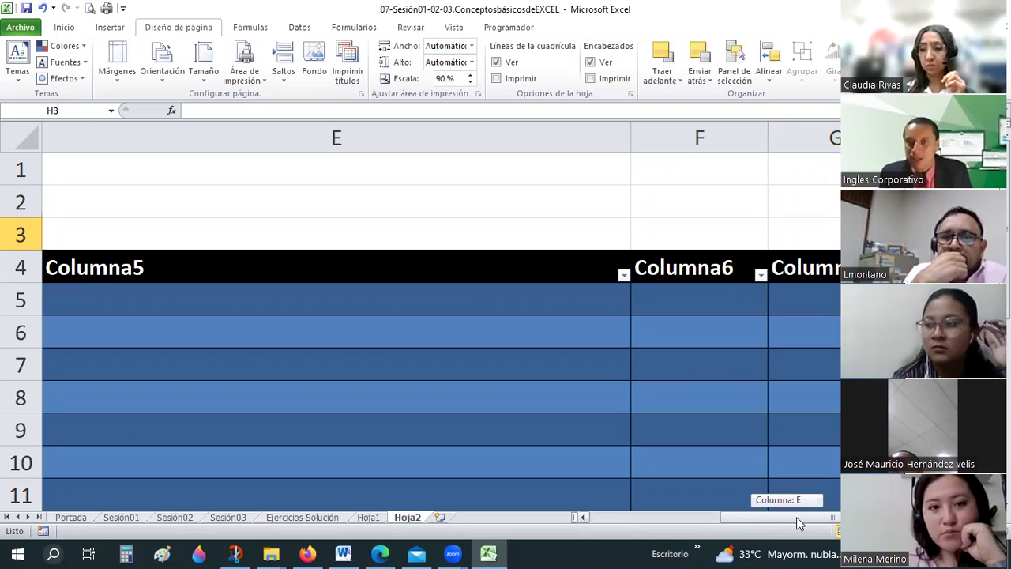
left_click_drag(467, 87, 467, 82)
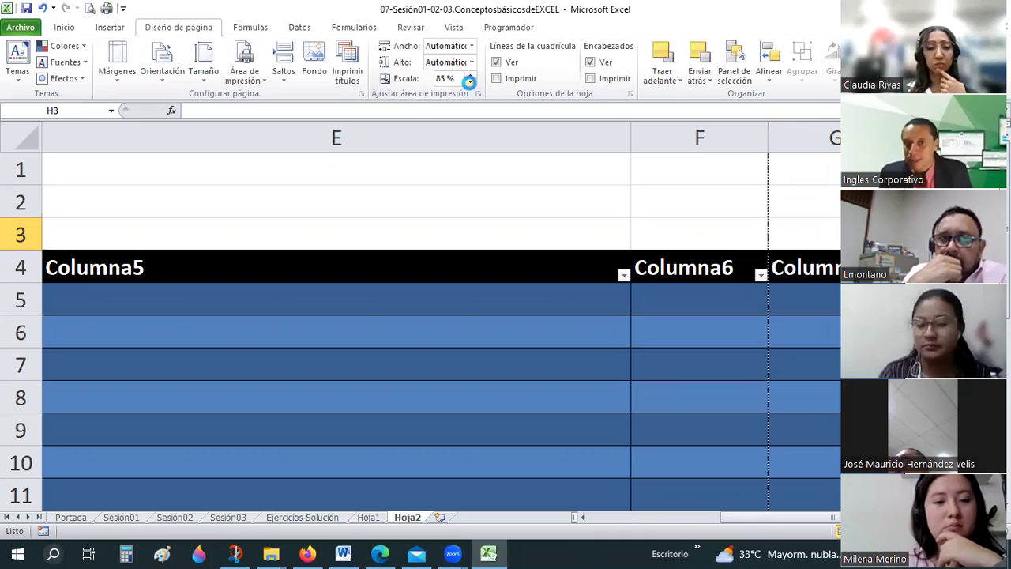
left_click(470, 82)
left_click(832, 197)
mouse_move(806, 169)
left_mouse_down()
mouse_move(806, 429)
mouse_move(805, 142)
left_mouse_up()
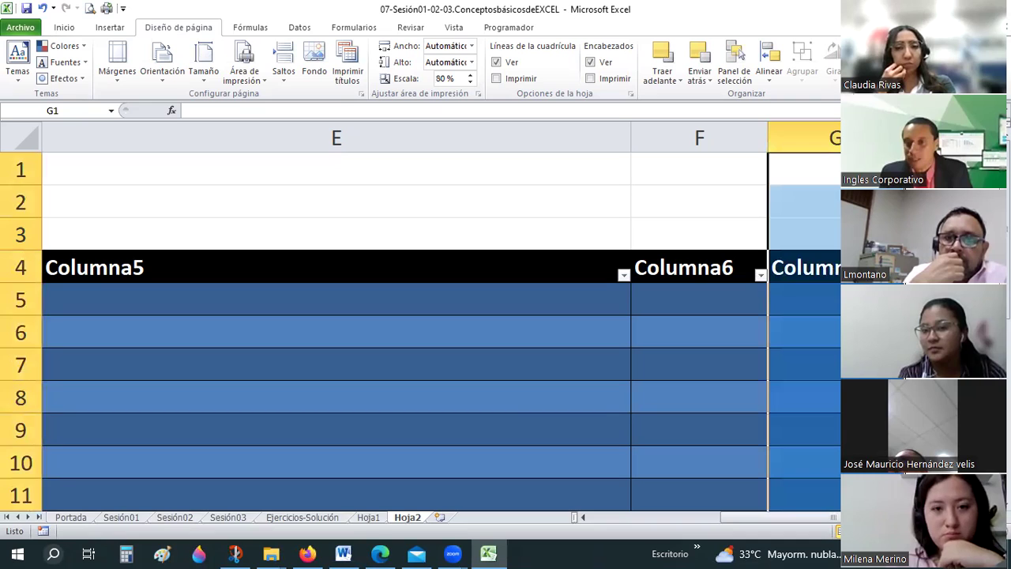
left_click(804, 202)
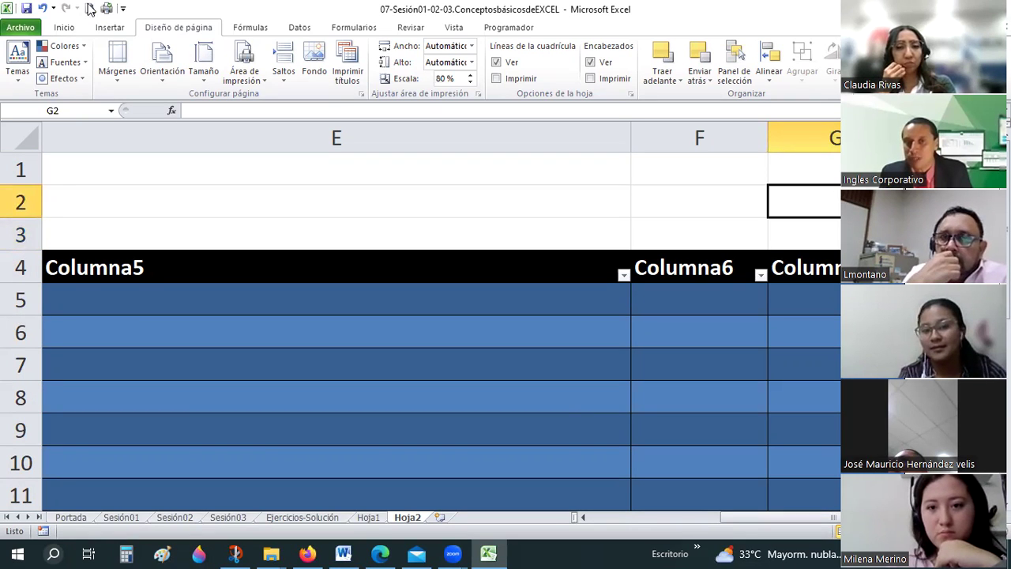
key("ctrl+p")
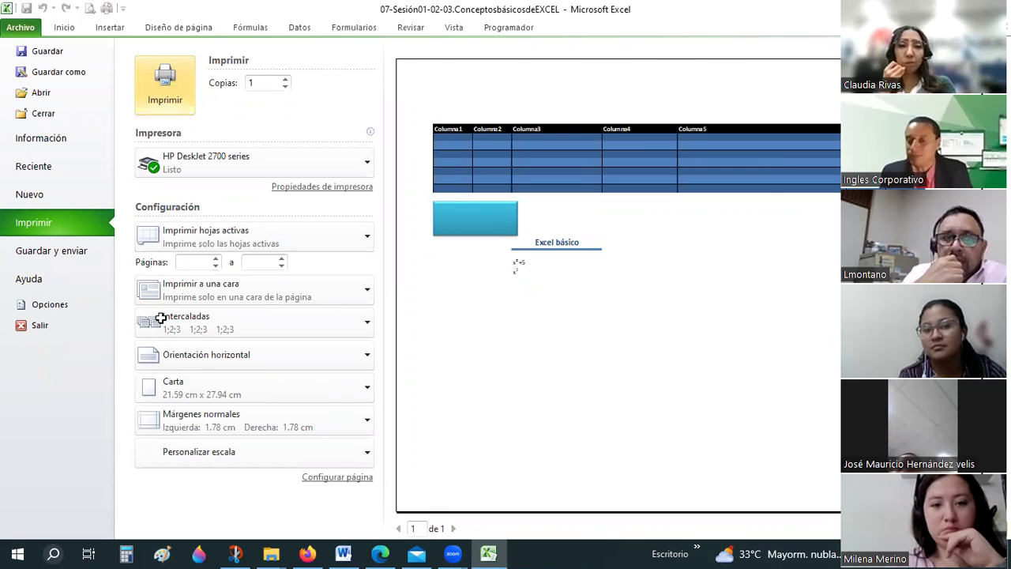
key("Escape")
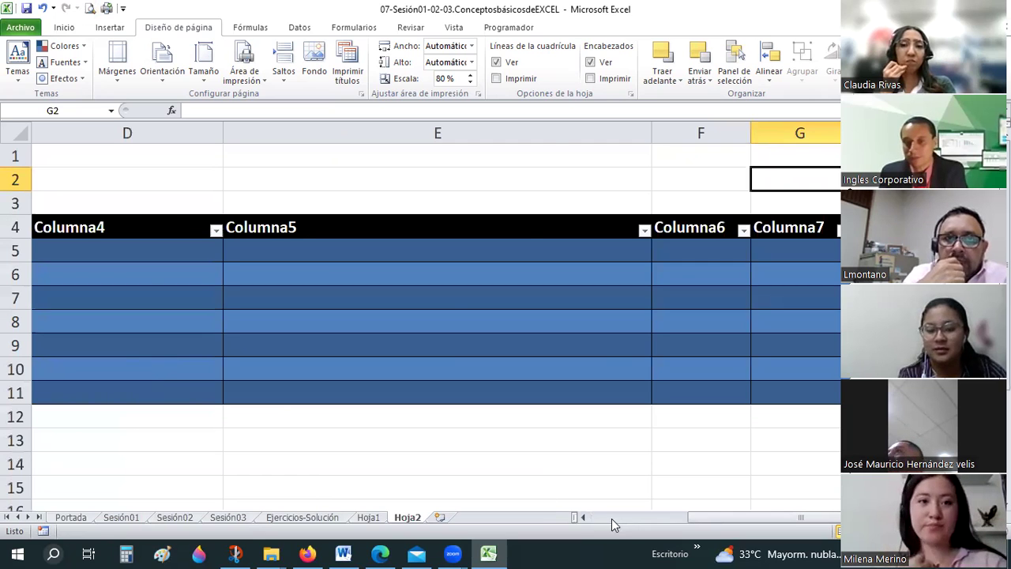
- Delete rows 14–20 from Hoja2
left_click(612, 518)
scroll(206, 341, "down", 2)
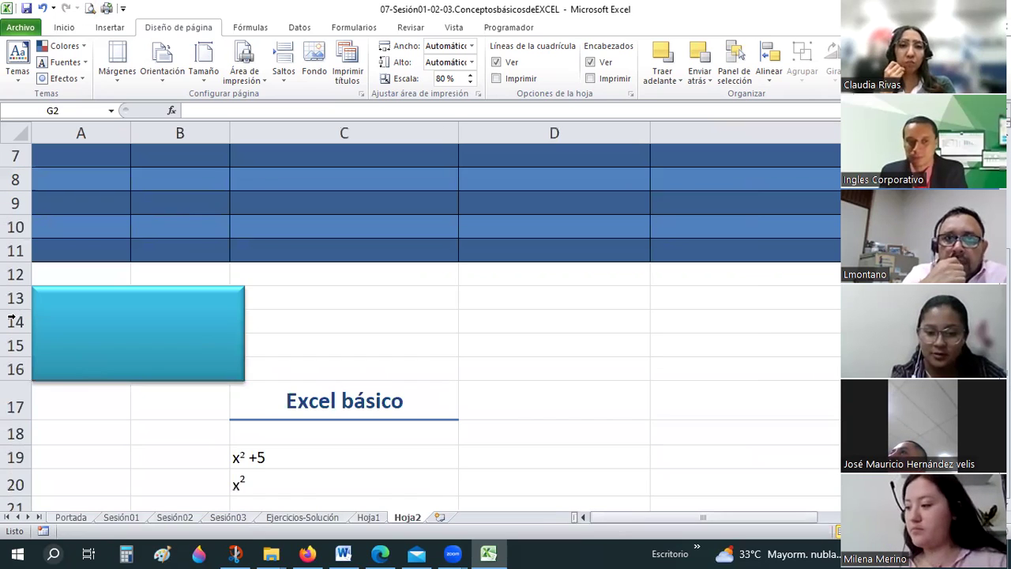
left_click_drag(99, 322, 123, 484)
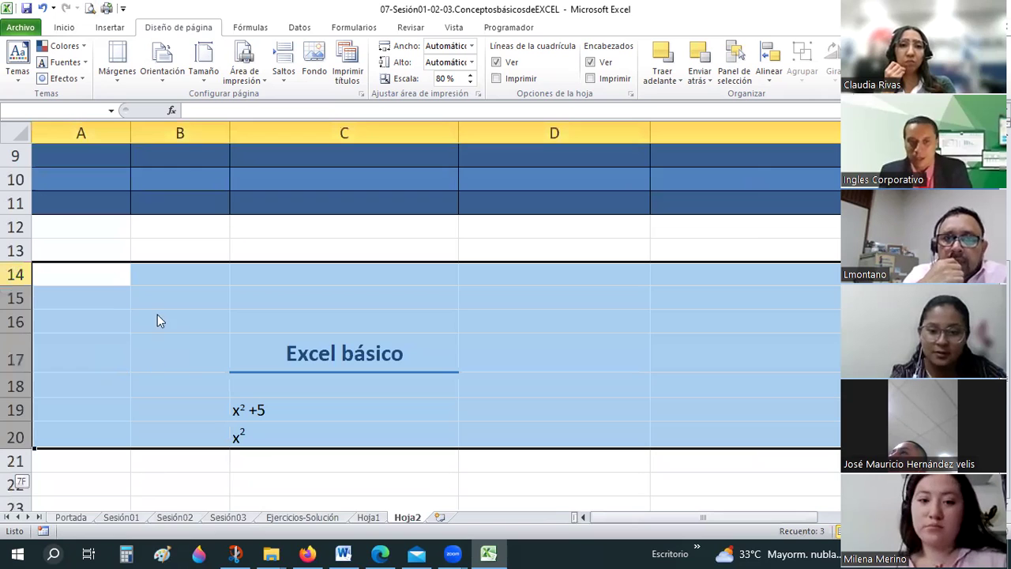
right_click(157, 320)
left_click(158, 274)
left_click(490, 316)
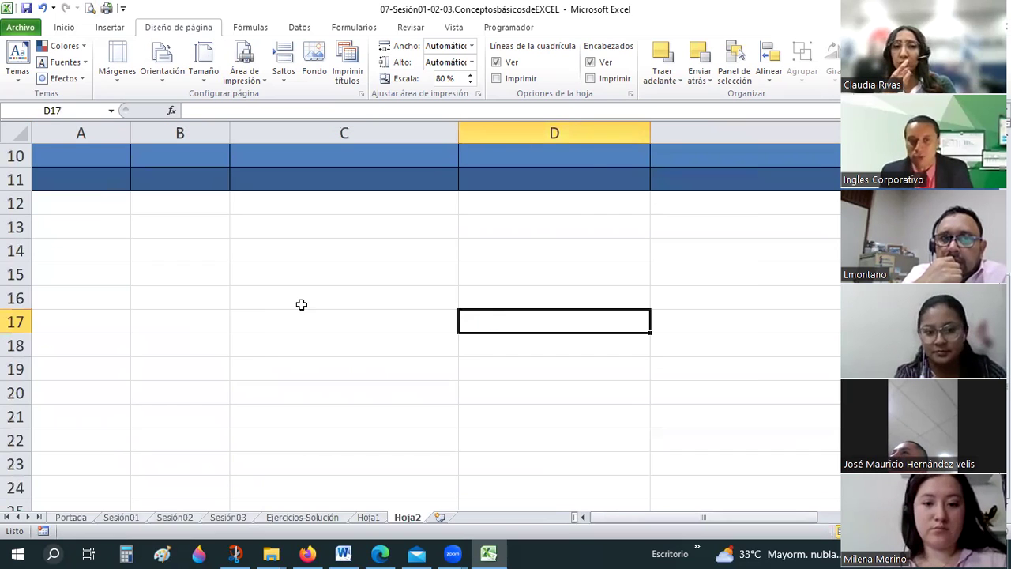
- Fill row 5 across A5:G5 with 25, 28, 28, 28, 50, 12 and 123
scroll(301, 304, "up", 3)
left_click(74, 236)
left_click(79, 255)
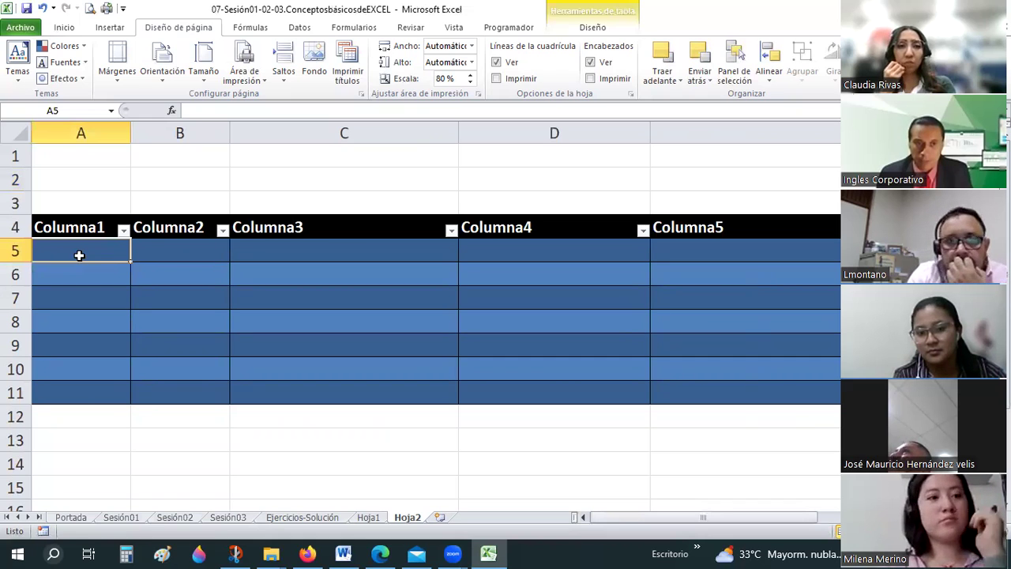
type("25")
key("Tab")
type("2")
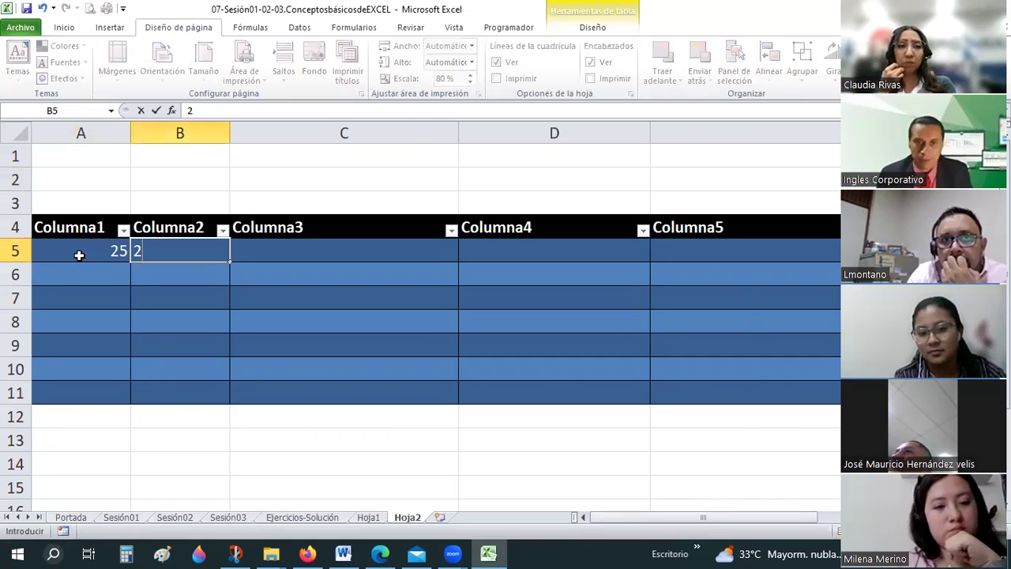
type("8")
key("Tab")
type("28")
key("Tab")
type("2")
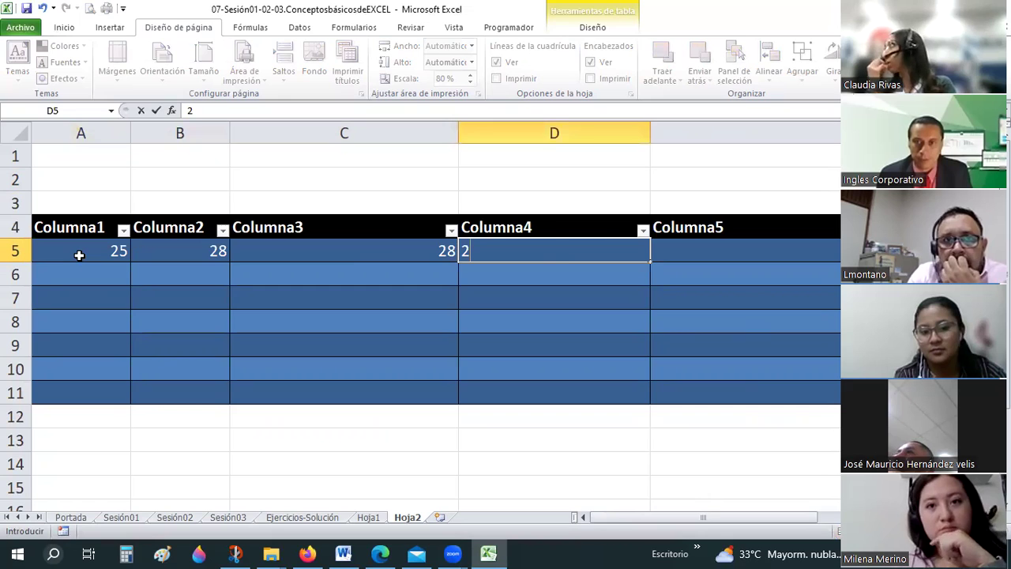
type("8")
key("Tab")
type("50")
key("Tab")
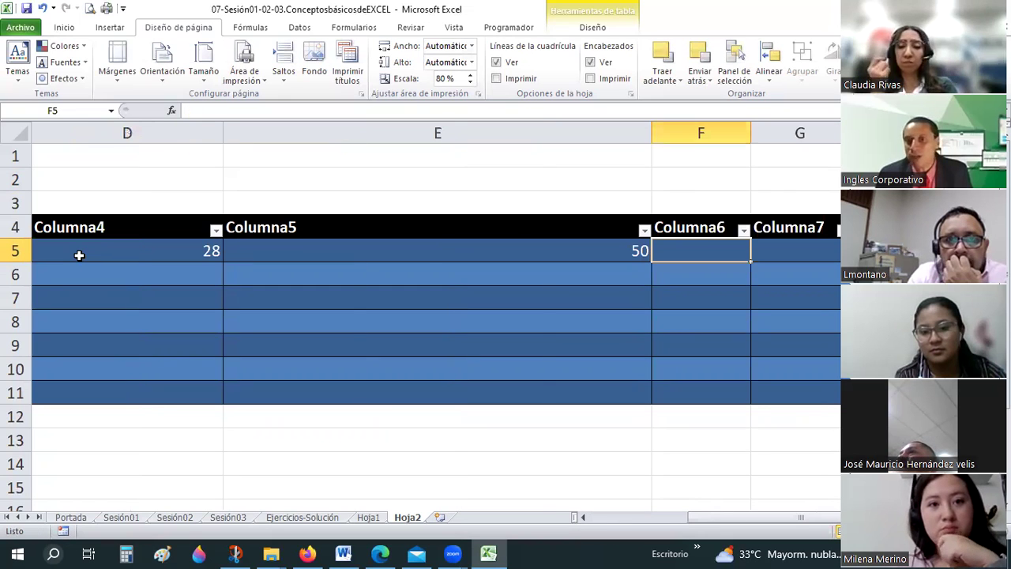
type("12")
key("Tab")
type("1")
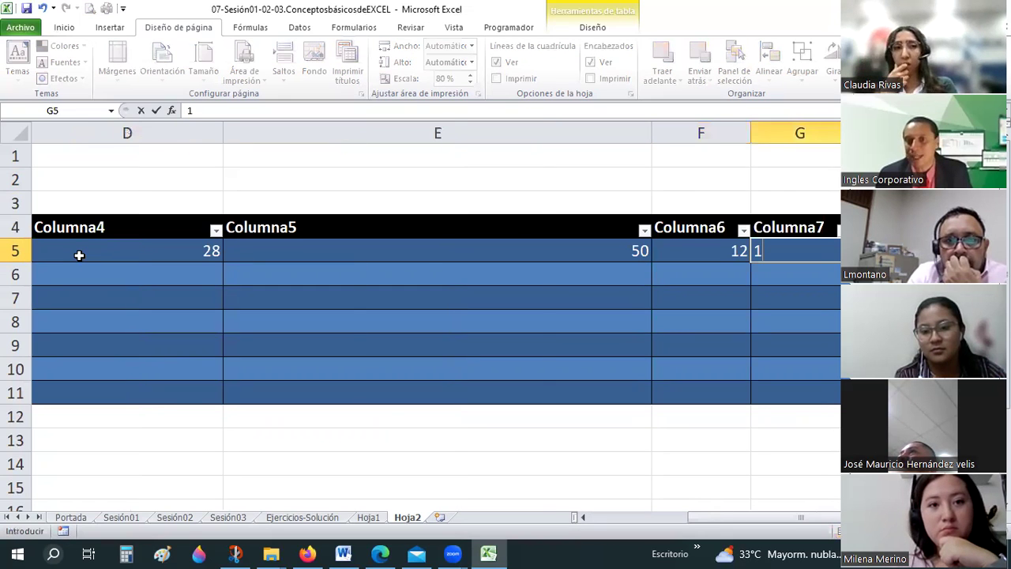
type("23")
key("Return")
- Select A5:G5 and copy the row's values
key("Up")
key("shift+Left")
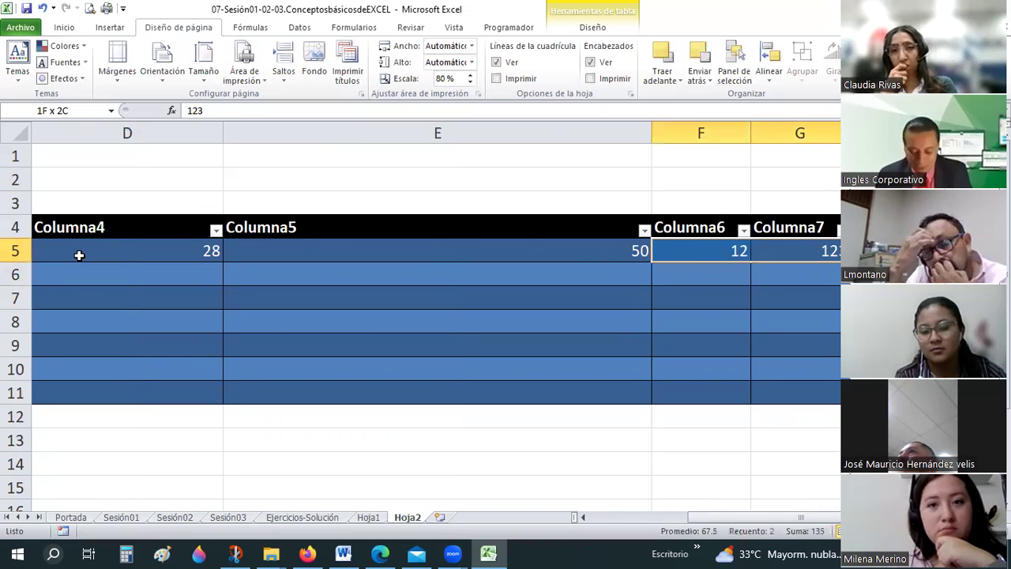
key("ctrl+shift+Left")
key("ctrl+c")
key("Down")
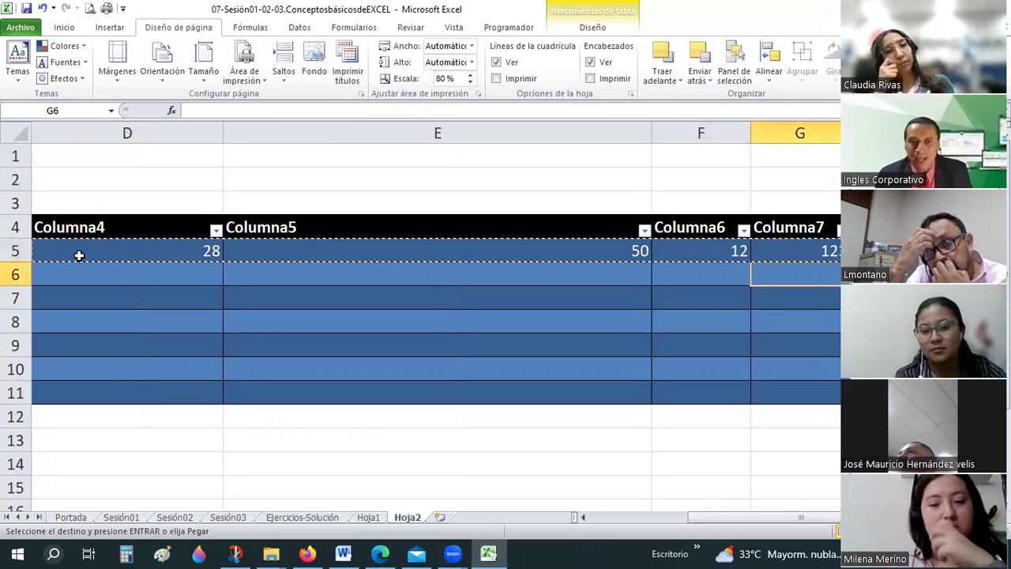
- Select the empty table rows from A6 downward across all seven columns
key("Up")
key("Left")
key("Down")
key("Home")
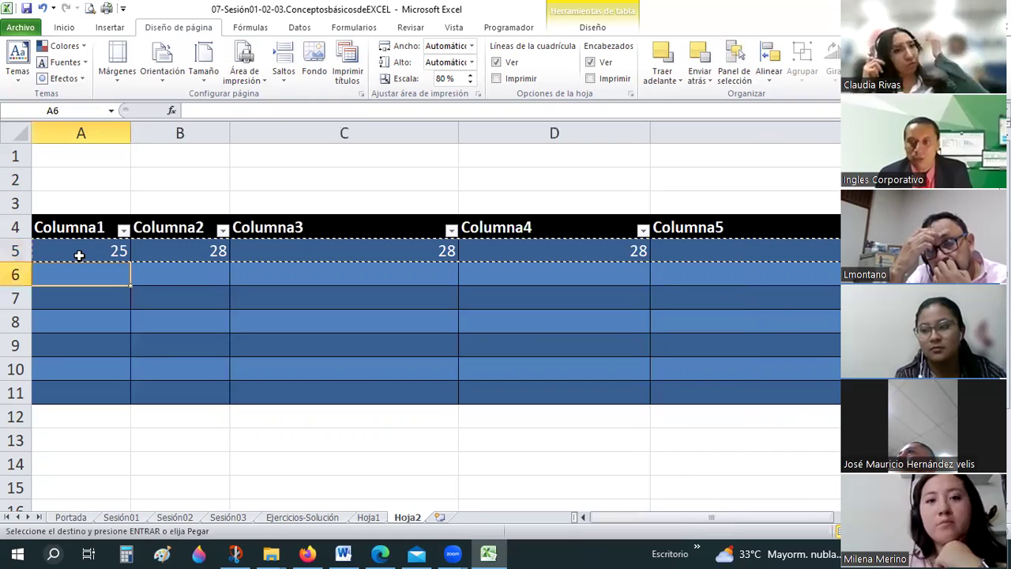
key("shift+Right")
key("shift+Right")
key("shift+Right")
key("shift+Down")
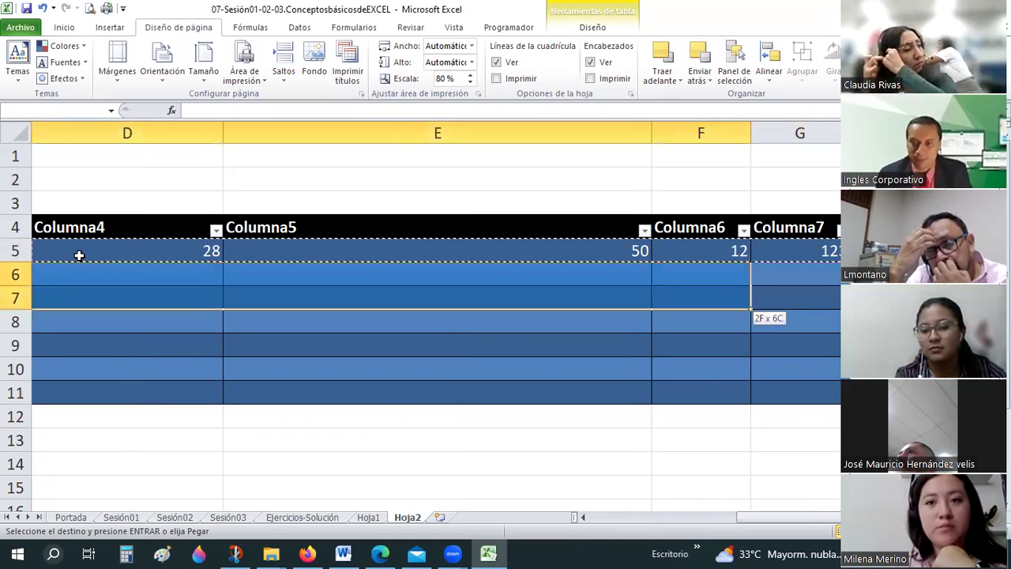
key("shift+Right")
key("shift+Down")
key("shift+Down")
key("shift+Down")
key("shift+Down")
scroll(79, 255, "down", 10)
scroll(79, 255, "down", 9)
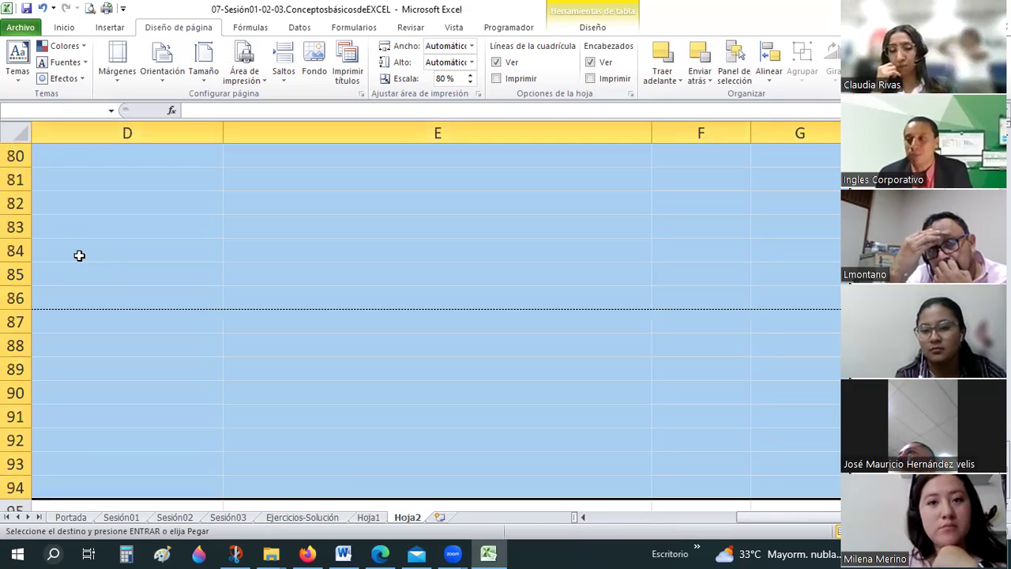
scroll(79, 255, "down", 5)
scroll(79, 255, "down", 9)
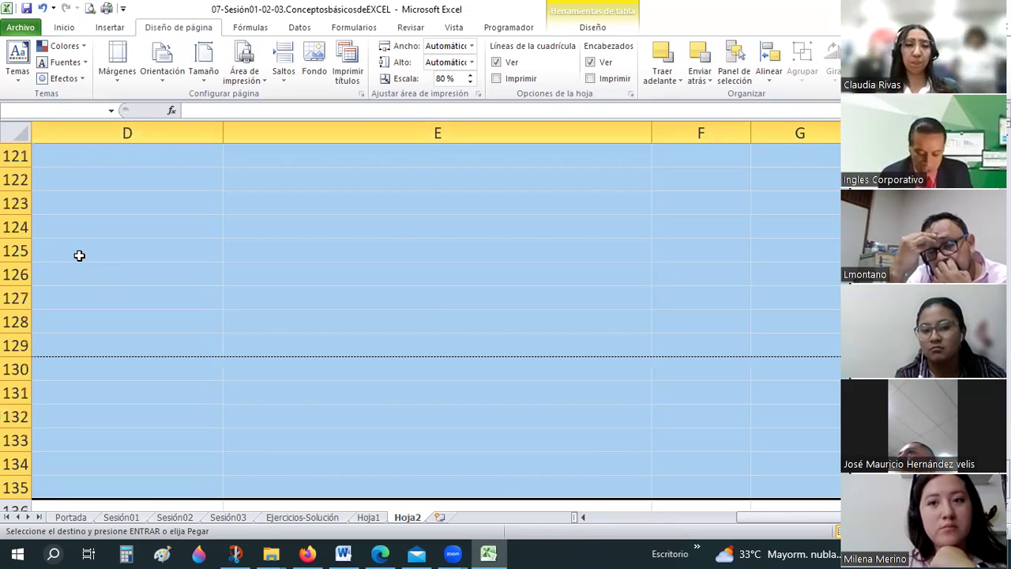
- Paste row 5's values into the selected rows and clear the copy outline
key("ctrl+v")
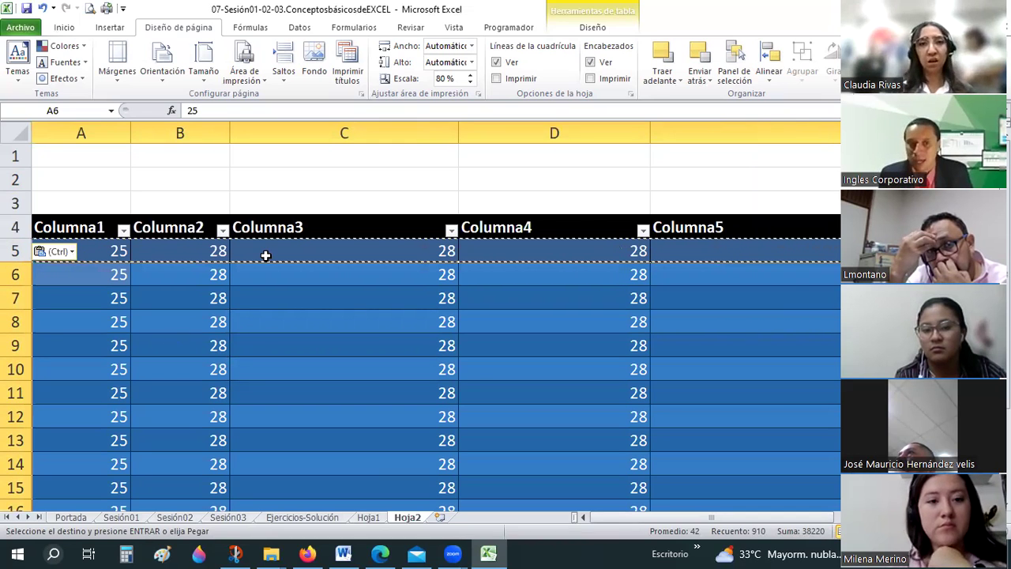
key("Up")
key("Right")
key("Right")
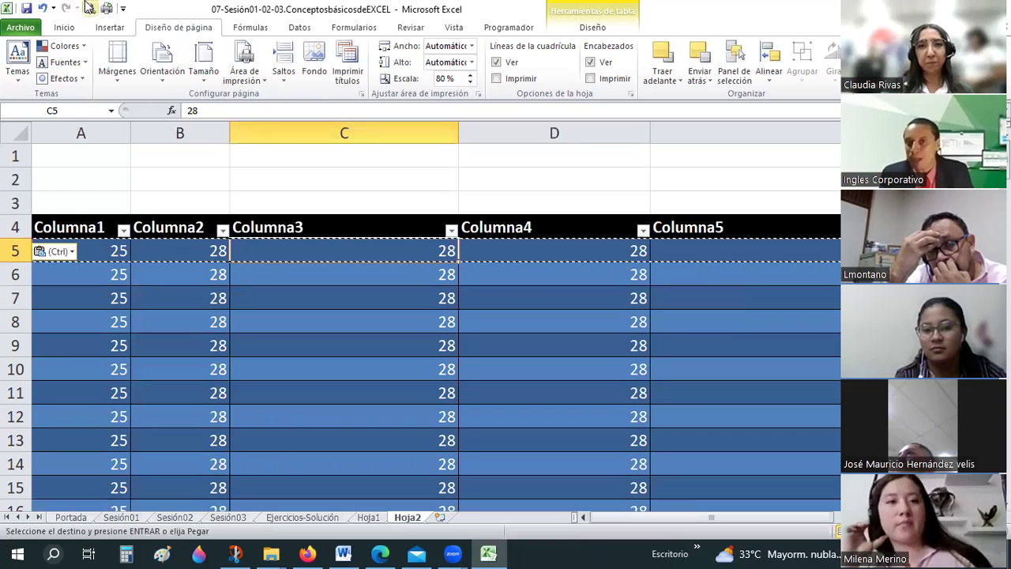
key("Escape")
left_click(89, 8)
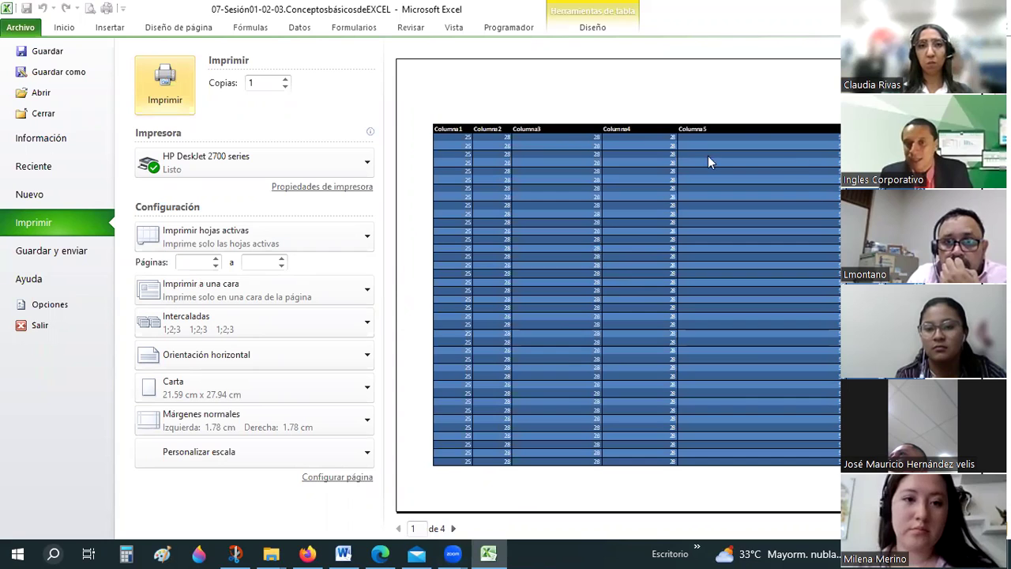
scroll(680, 152, "down", 1)
scroll(529, 134, "up", 1)
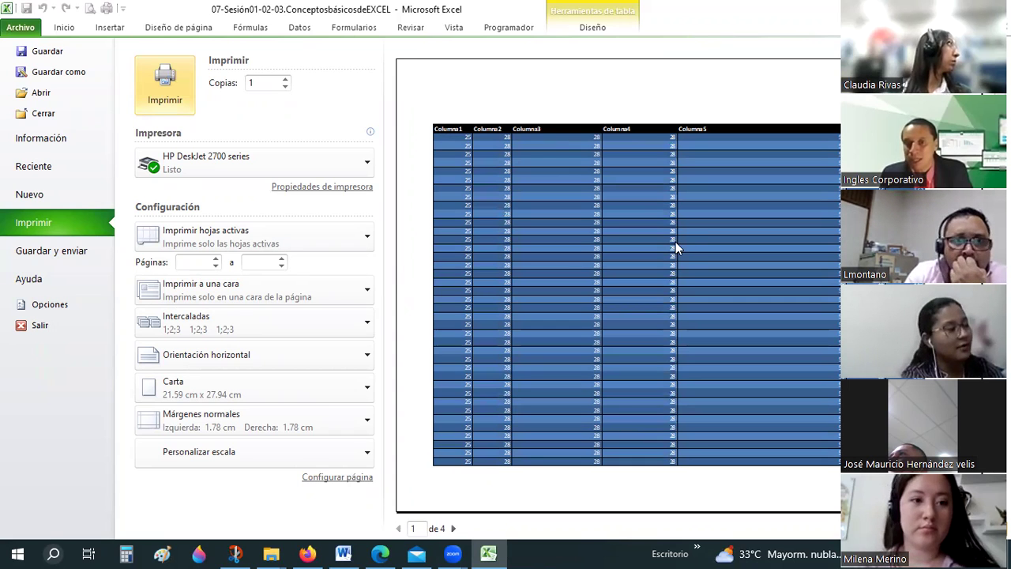
scroll(676, 242, "down", 1)
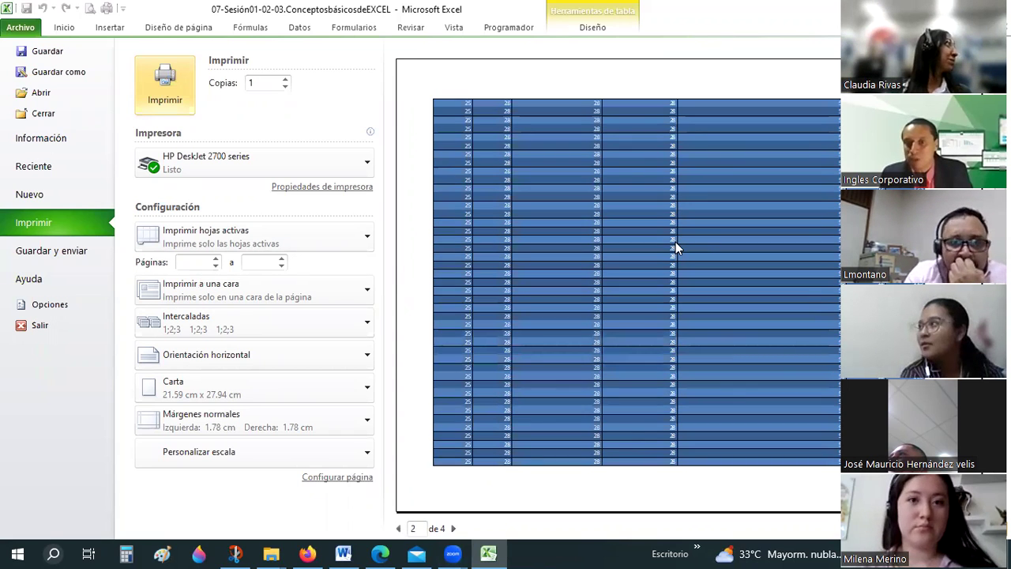
scroll(675, 242, "down", 2)
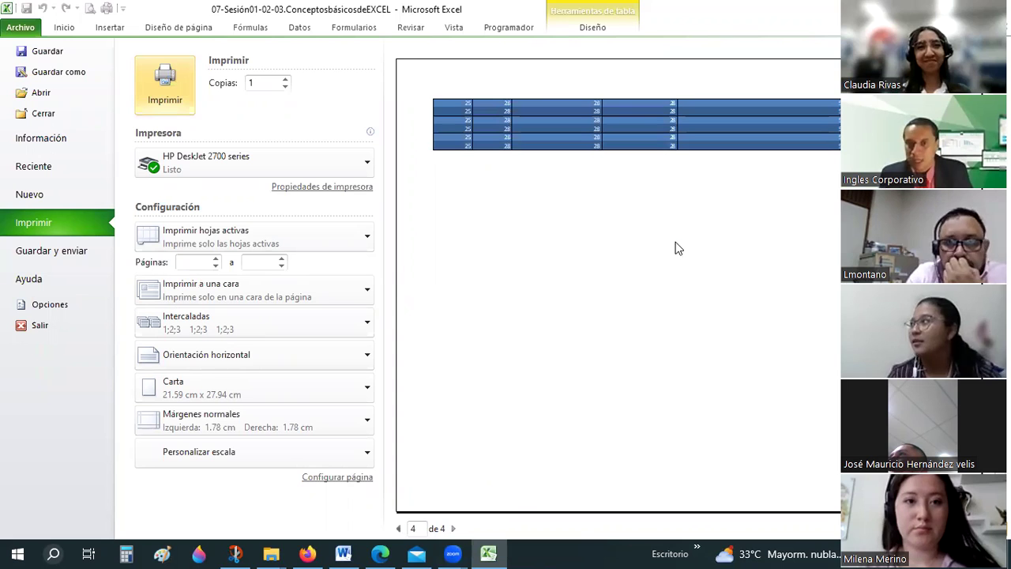
scroll(170, 91, "up", 3)
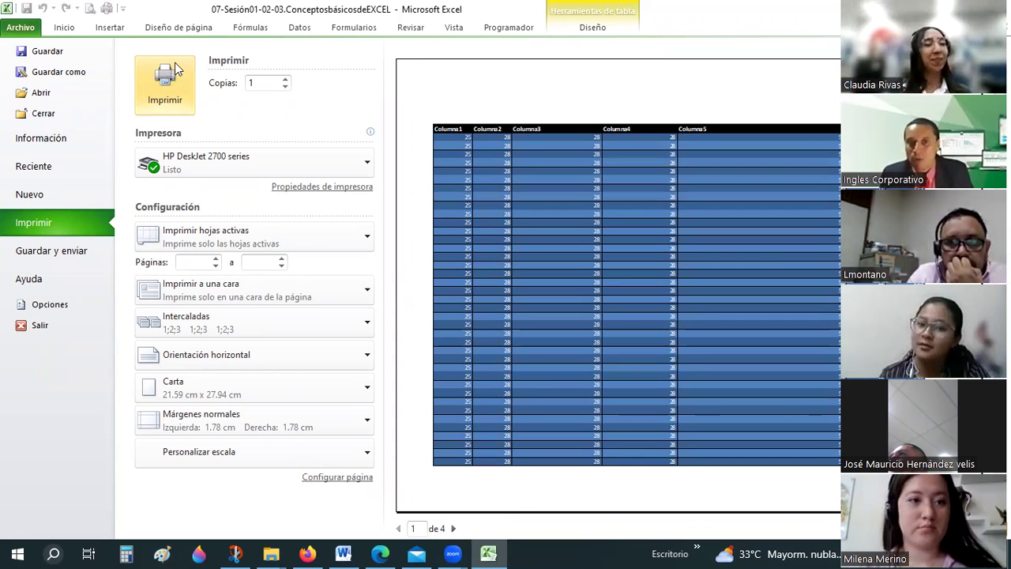
left_click(175, 31)
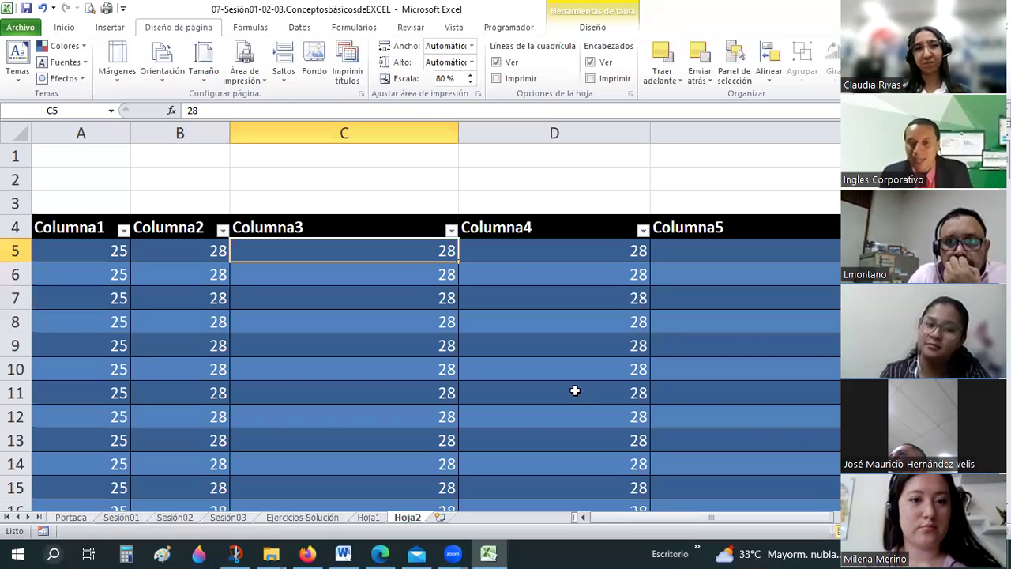
- From cell C2, open Print Titles in Page Setup and move the dialog beside the table
key("Up")
key("Up")
key("Up")
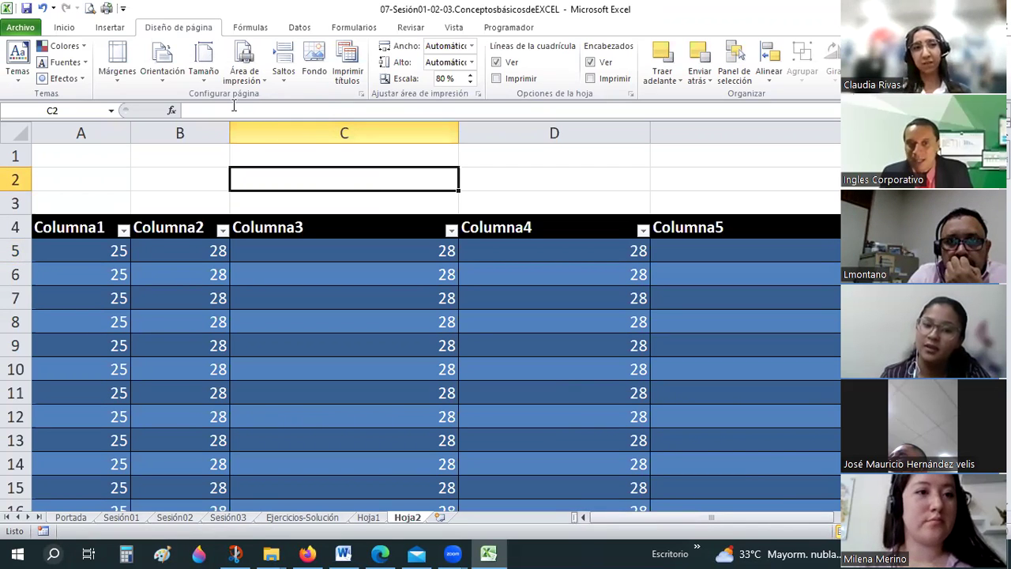
left_click(352, 63)
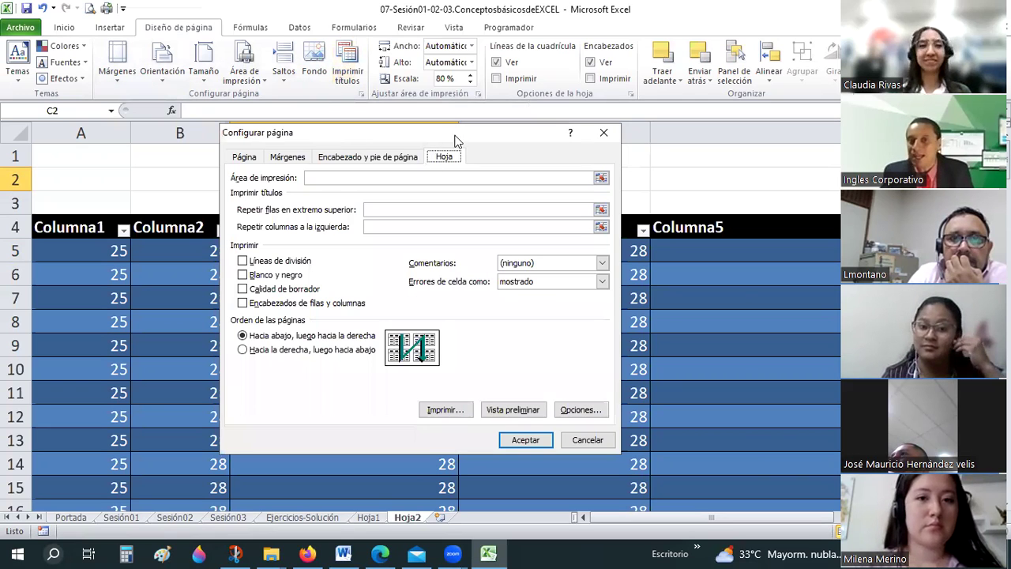
left_click_drag(455, 140, 671, 111)
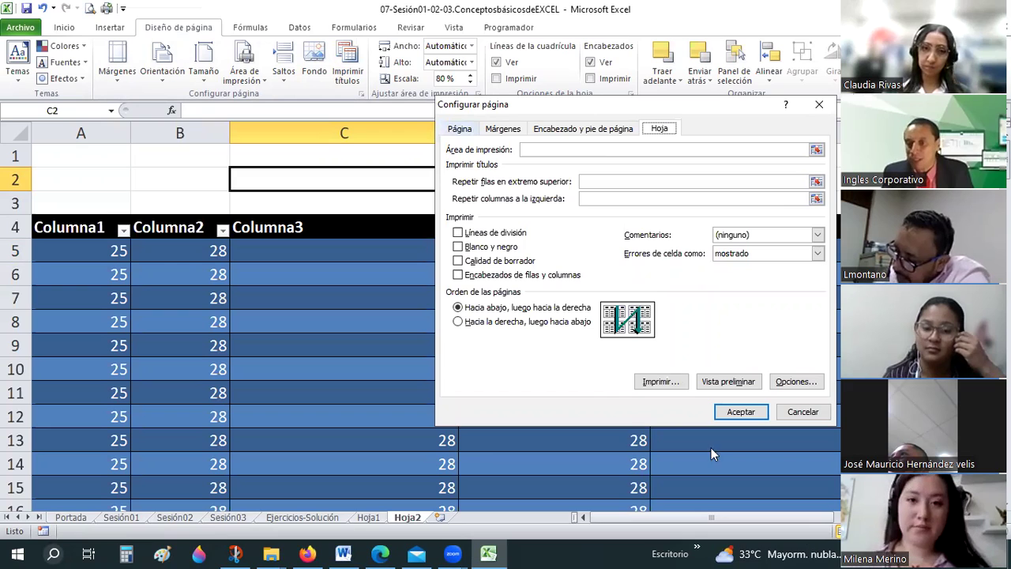
left_click(461, 130)
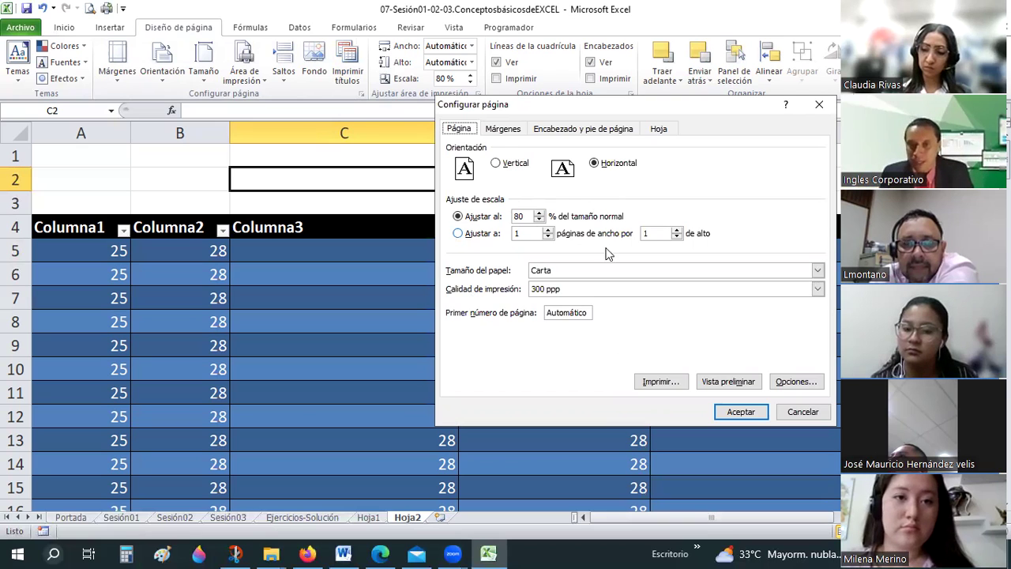
left_click(503, 128)
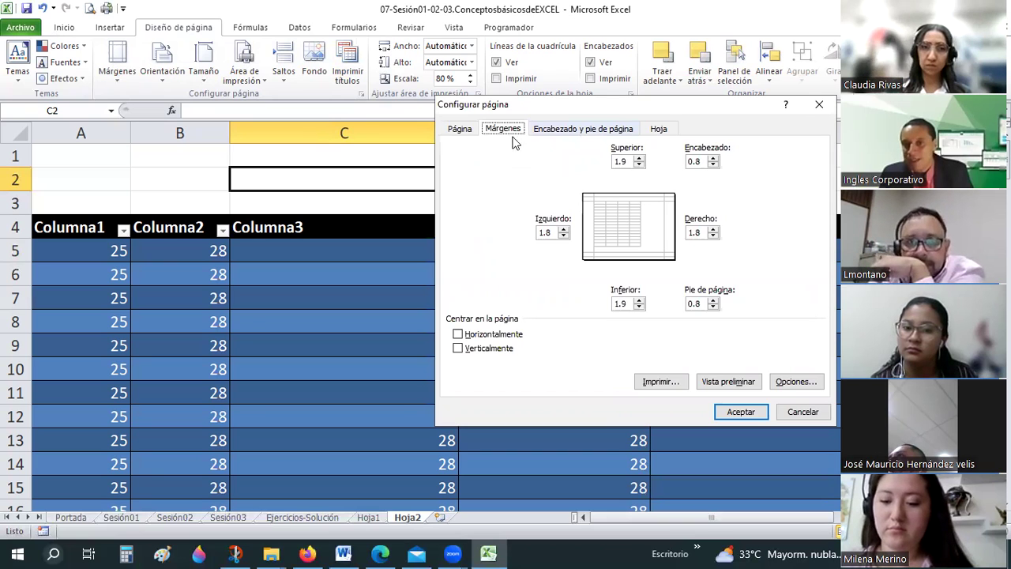
left_click(576, 132)
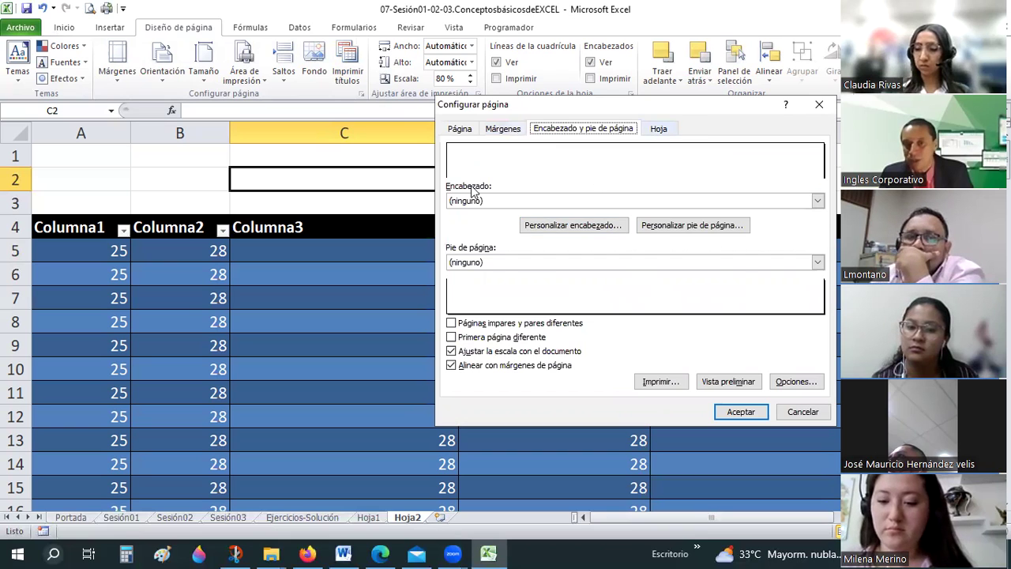
key("ctrl+Tab")
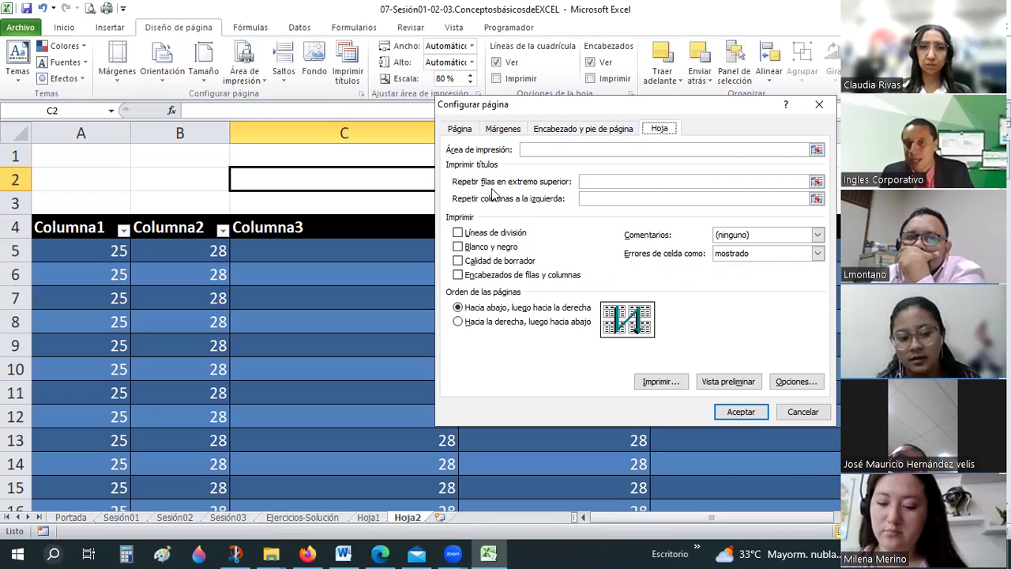
- Set rows to repeat at top to $4:$4 (the Columna header row) and confirm
left_click(817, 182)
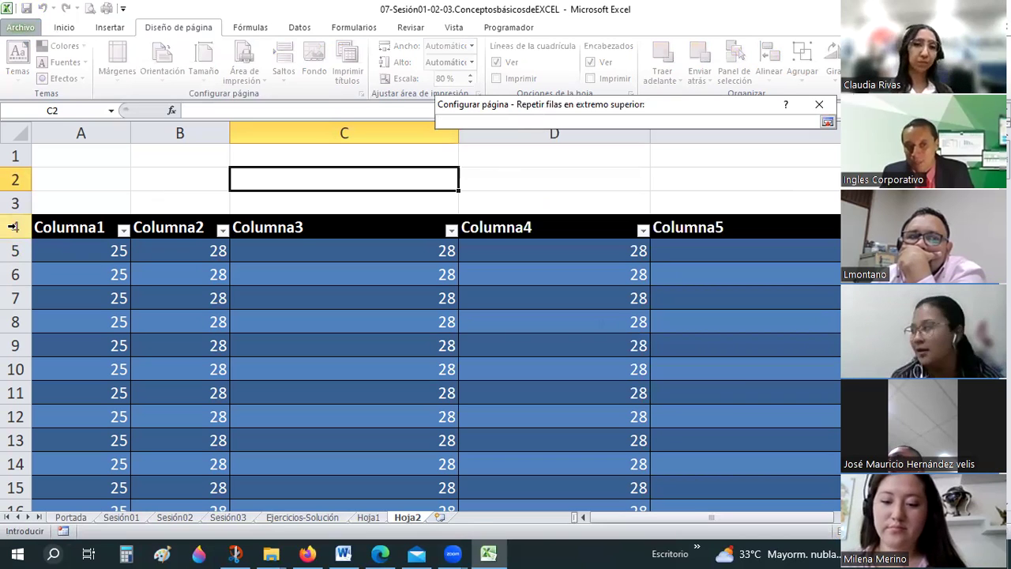
left_click(16, 227)
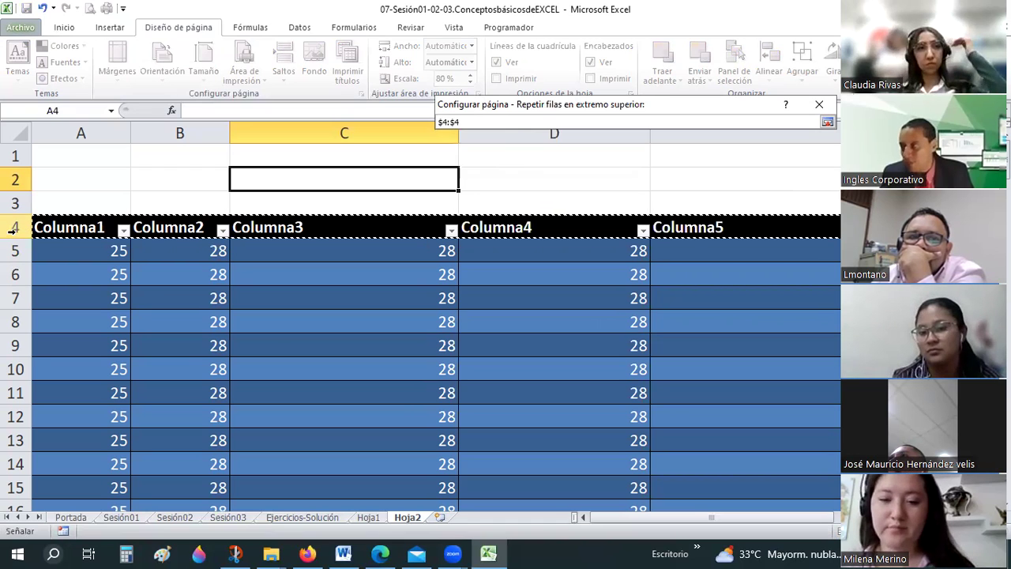
left_click(813, 123)
key("Return")
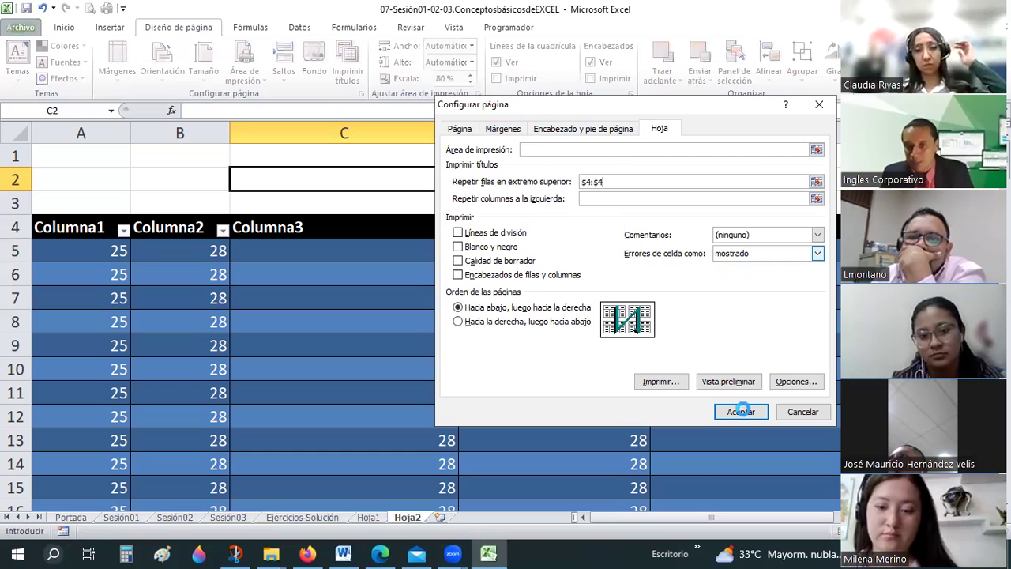
left_click(741, 411)
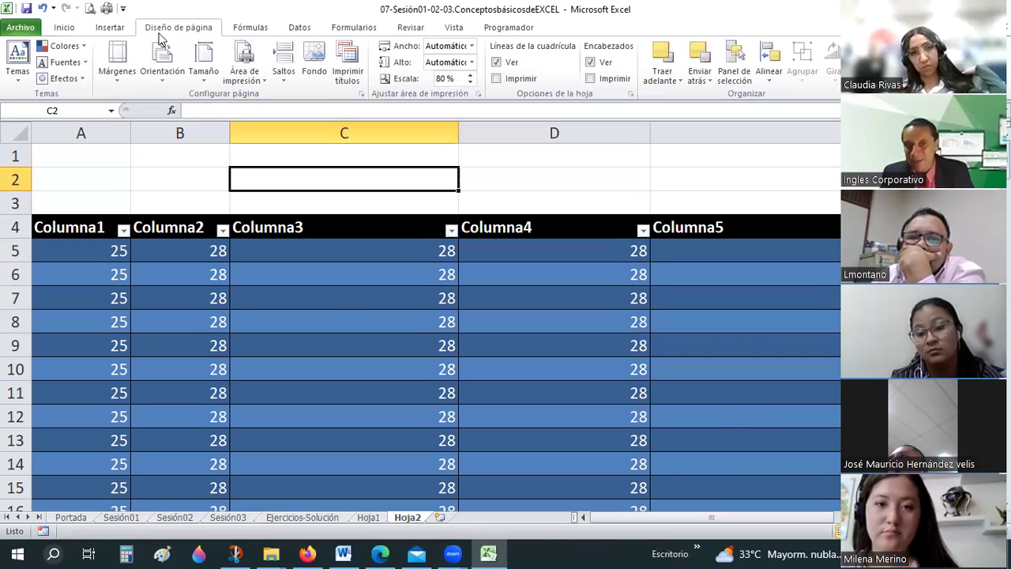
- Check the repeated headers through print preview page 4, then select columns C and D for resizing
left_click(91, 14)
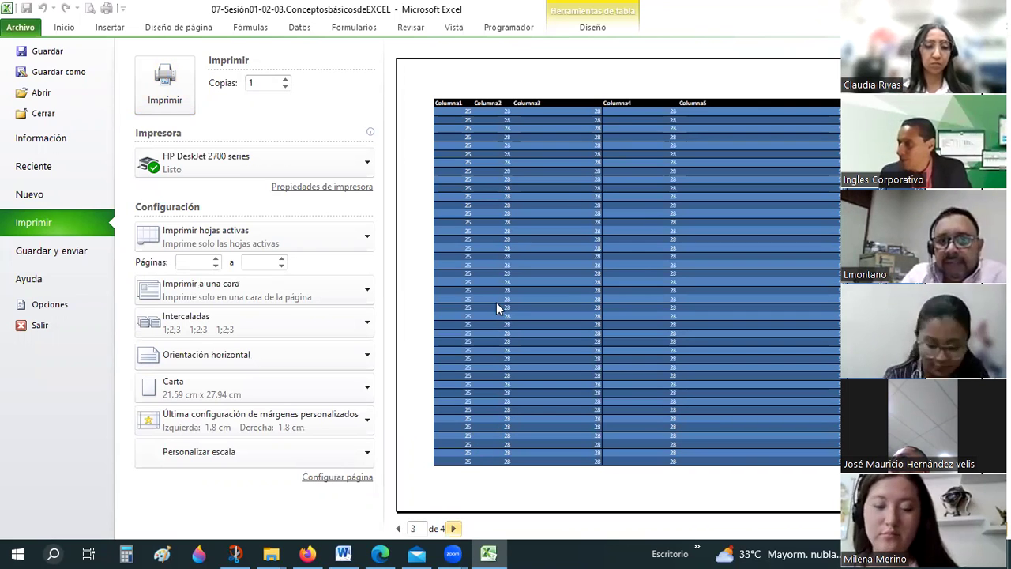
left_click(454, 528)
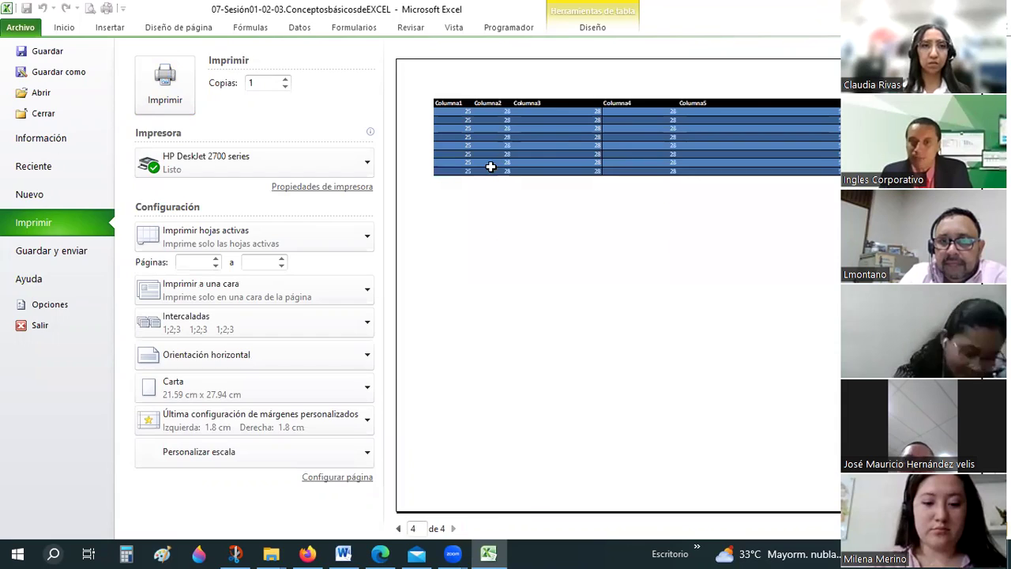
key("Escape")
left_click(460, 154)
mouse_move(344, 134)
left_mouse_down()
mouse_move(460, 134)
mouse_move(330, 134)
left_mouse_up()
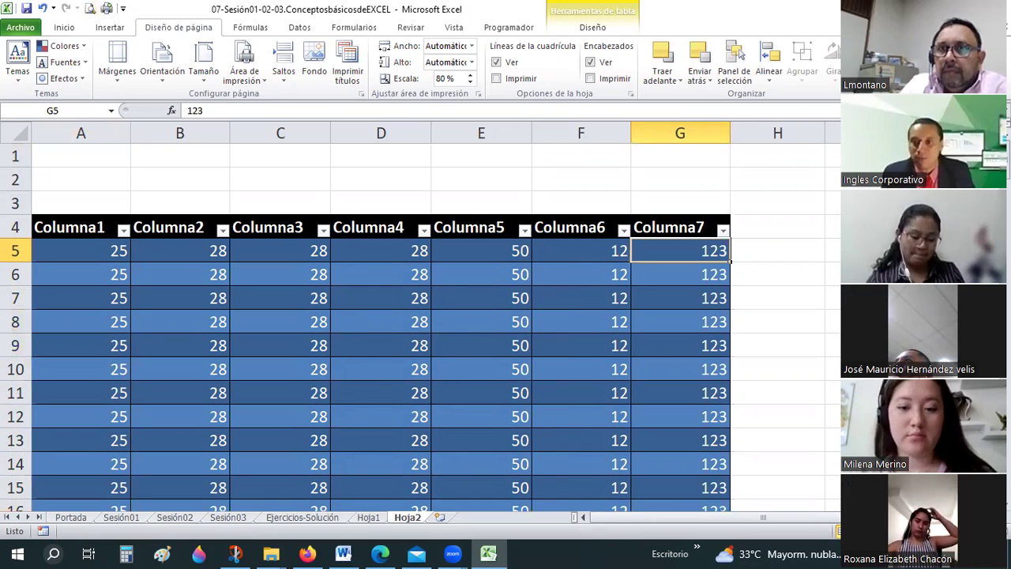
- Widen column G and page through the print preview to the last page
left_click_drag(729, 132, 703, 145)
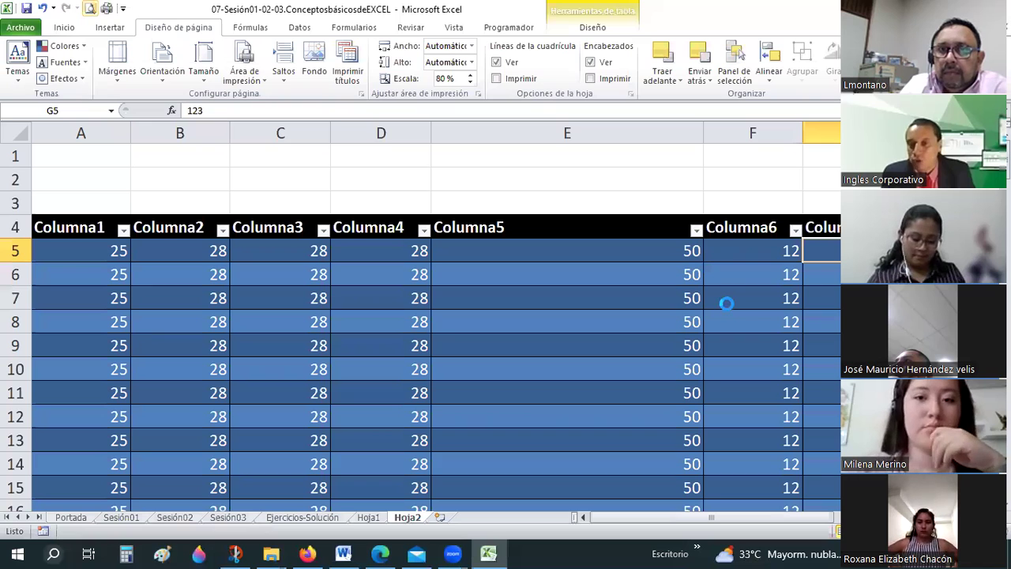
key("ctrl+p")
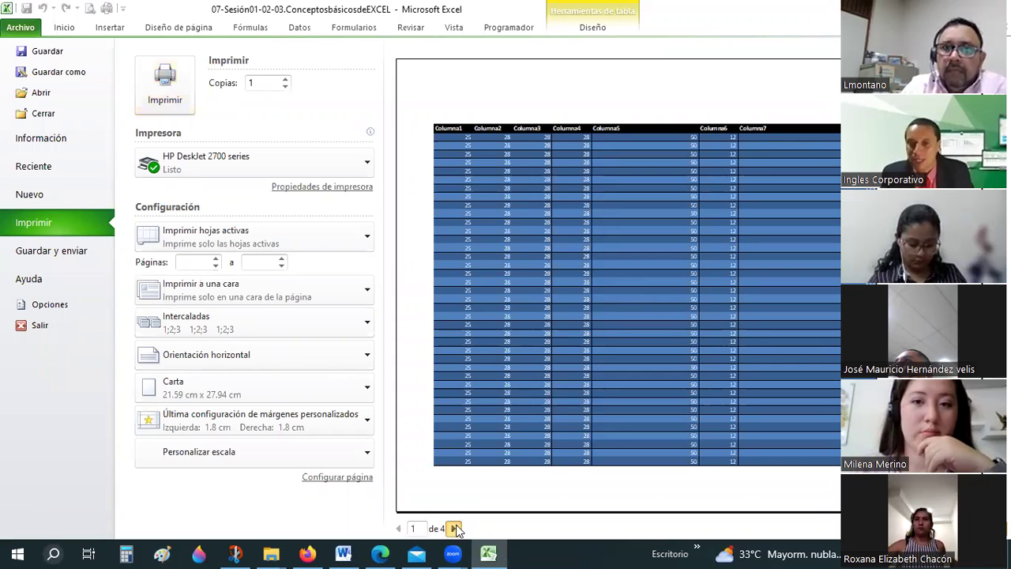
left_click(454, 529)
left_click(454, 528)
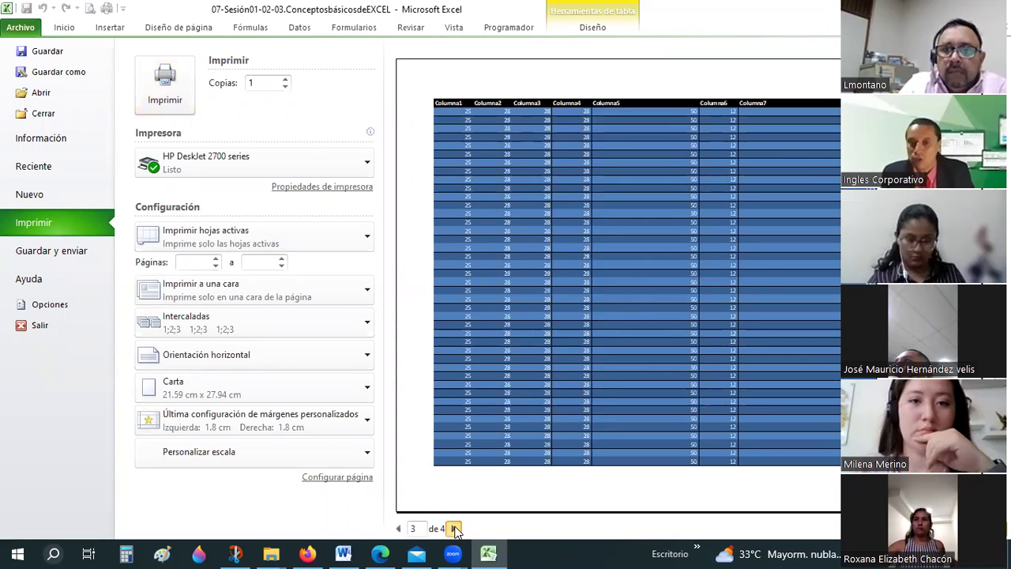
left_click(455, 529)
key("Escape")
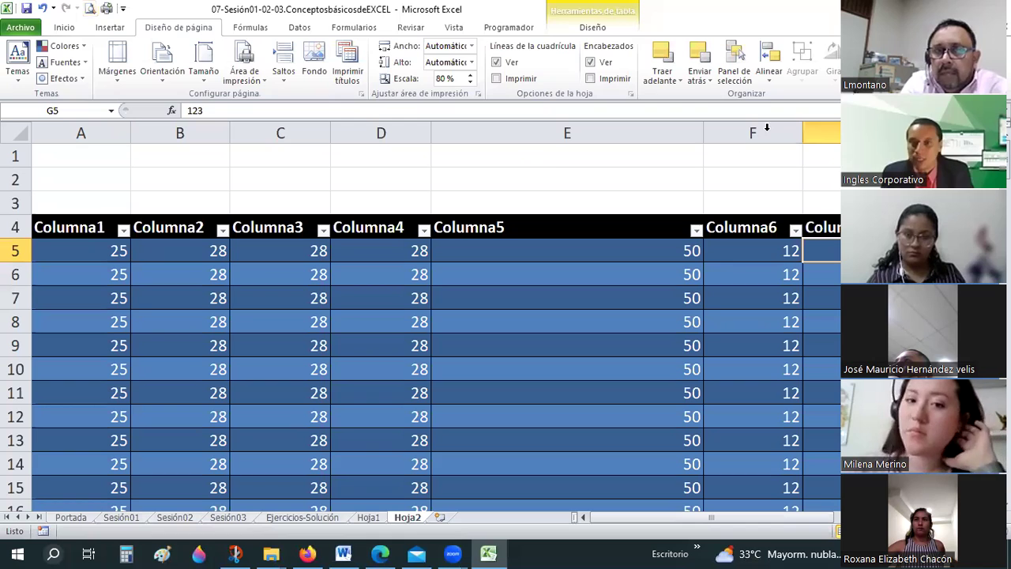
- Make column F much wider and reopen the print preview
left_click_drag(710, 517, 789, 516)
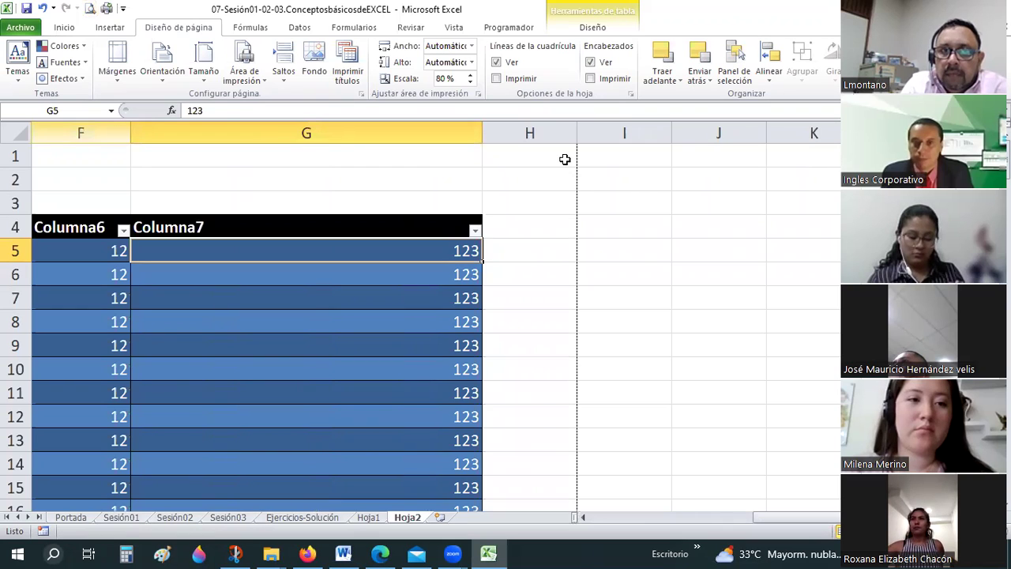
left_click_drag(130, 133, 565, 159)
key("Down")
key("Down")
left_click(93, 8)
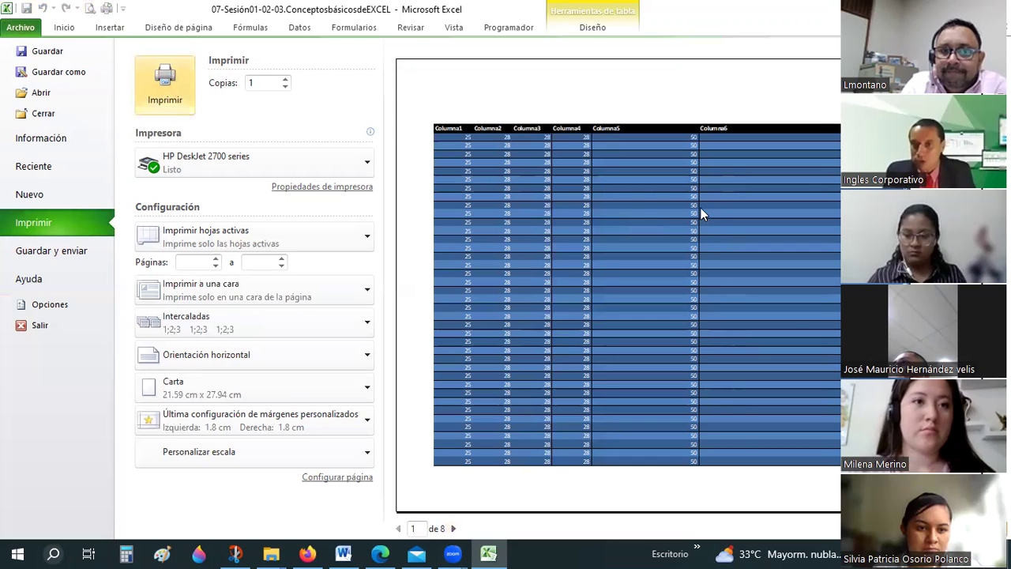
- Zoom the preview to actual size, page forward to Columna7's page and back, then exit
left_click(807, 168)
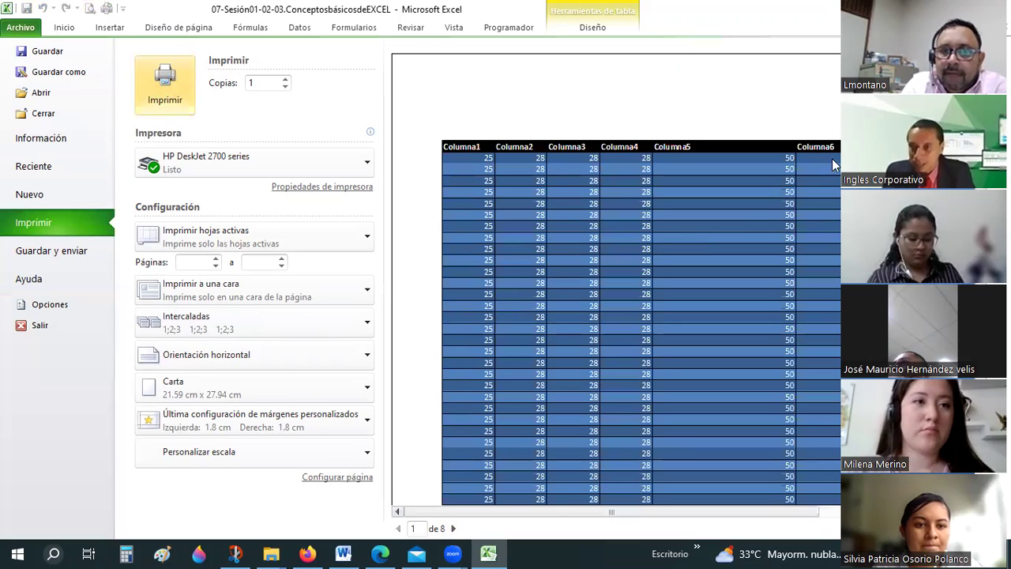
left_click(453, 527)
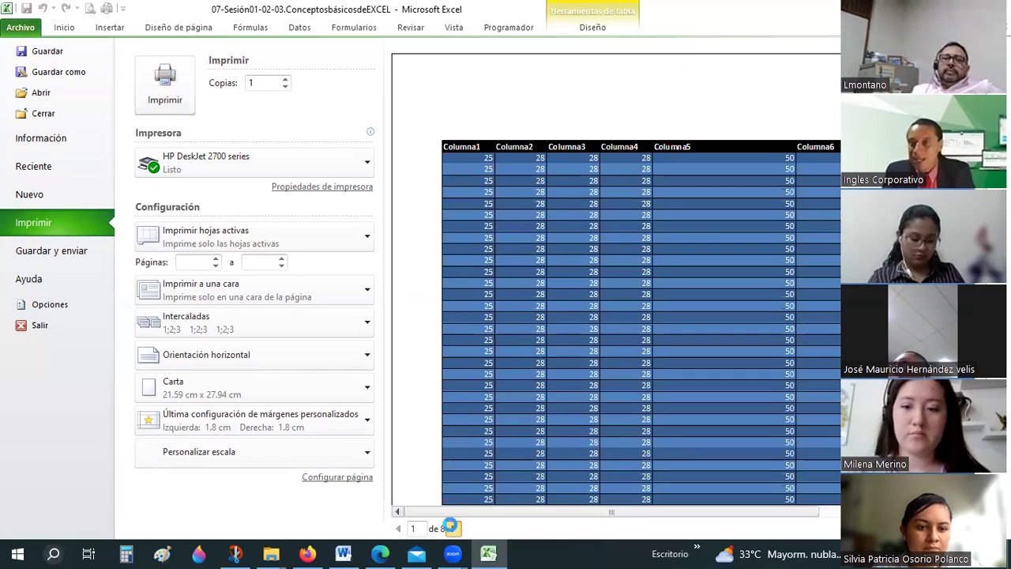
left_click(452, 528)
left_click(452, 527)
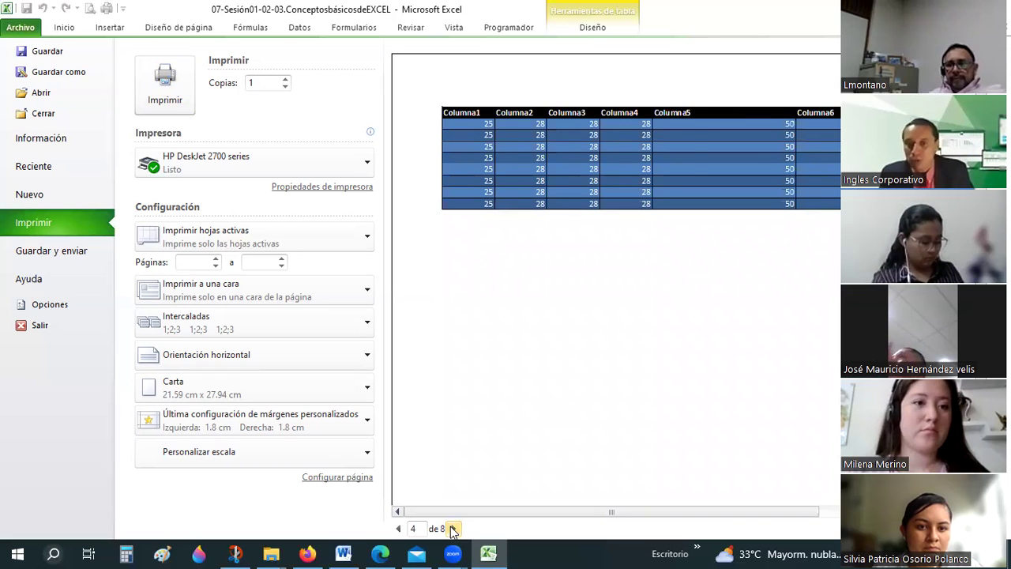
left_click(452, 528)
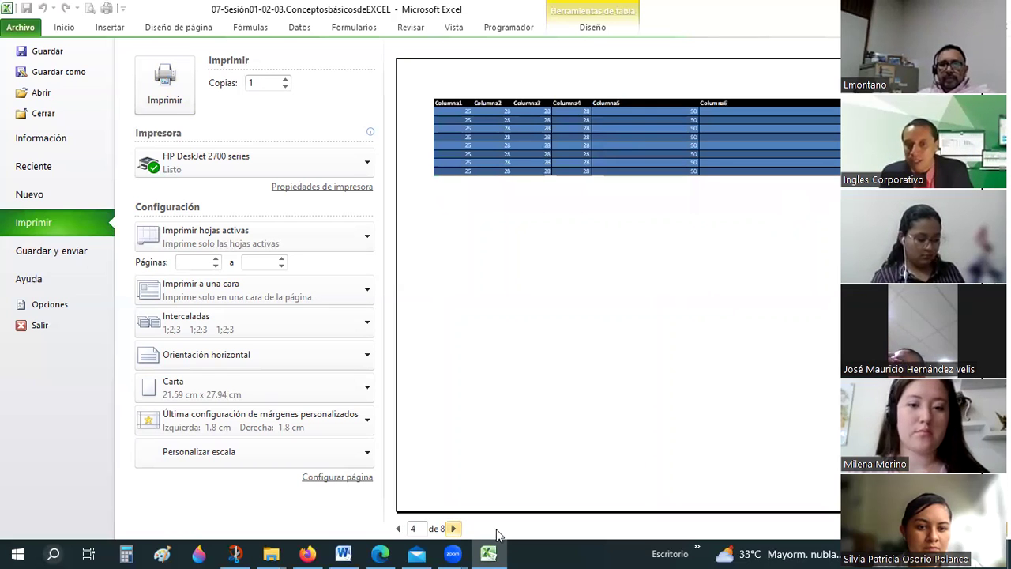
left_click(455, 531)
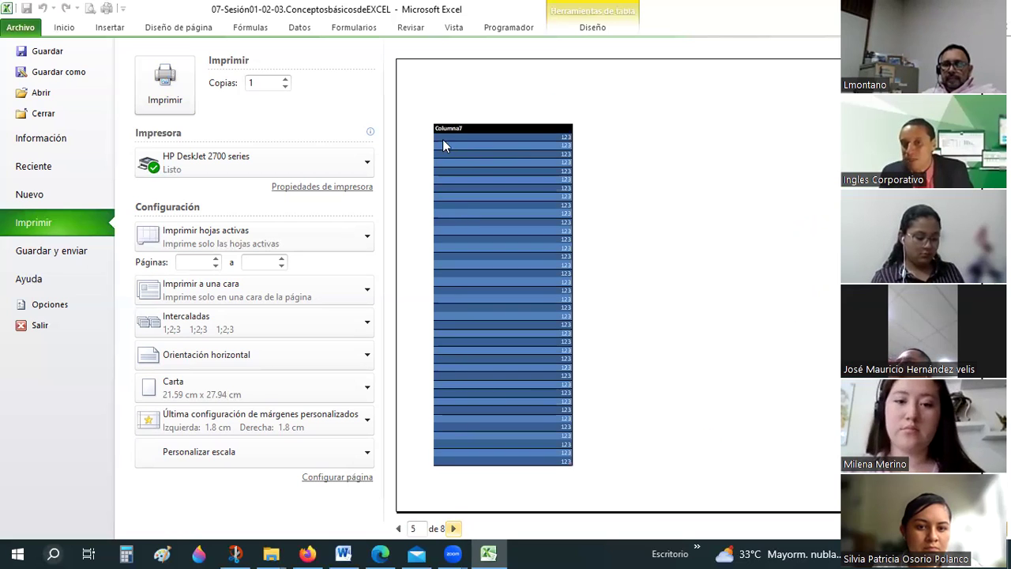
left_click(400, 528)
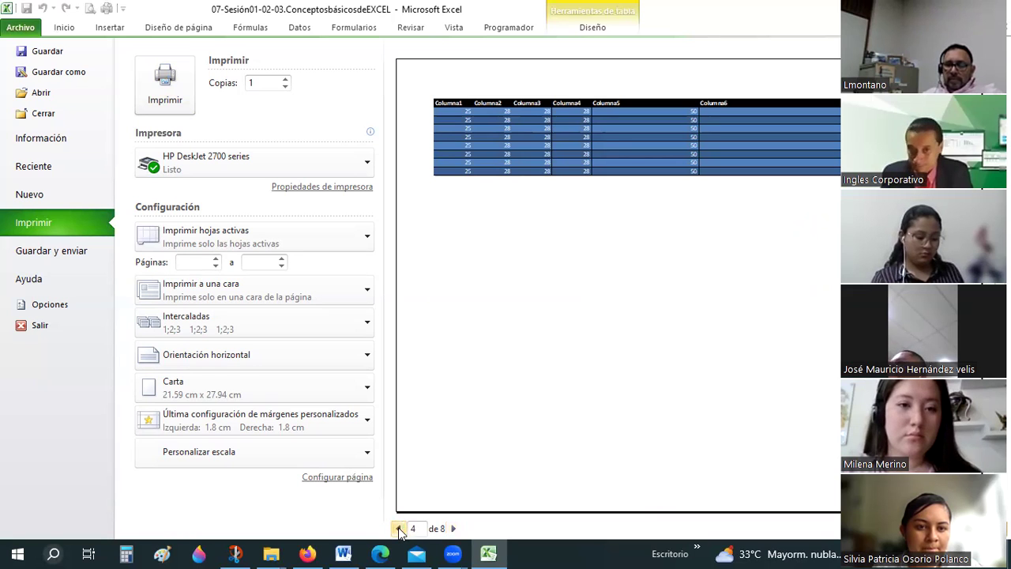
left_click(400, 528)
key("Escape")
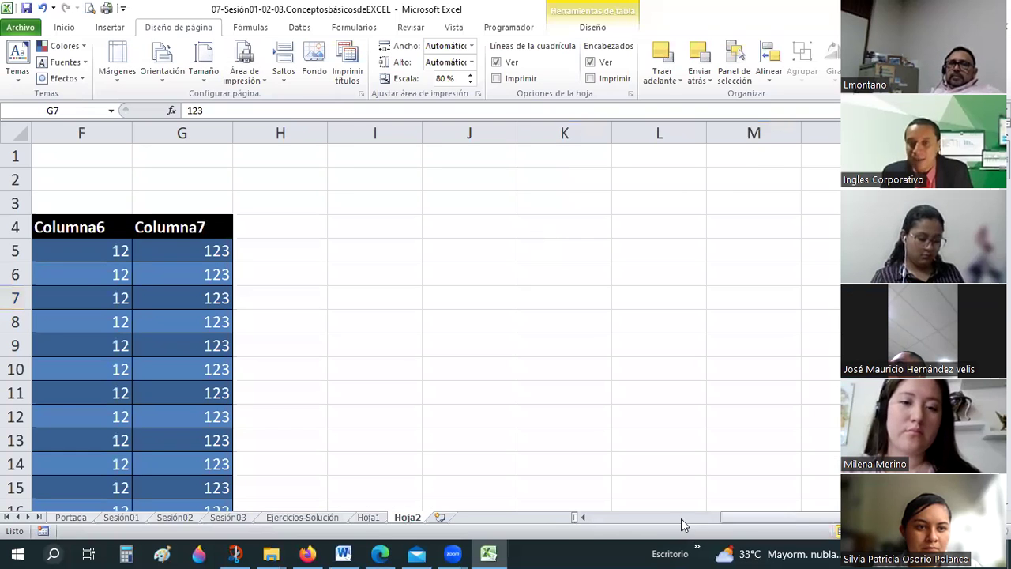
- Restore column F's normal width, then select the table and its Títulos_a_imprimir header row 4
left_click(681, 518)
key("ctrl+Up")
key("ctrl+Left")
key("ctrl+shift+End")
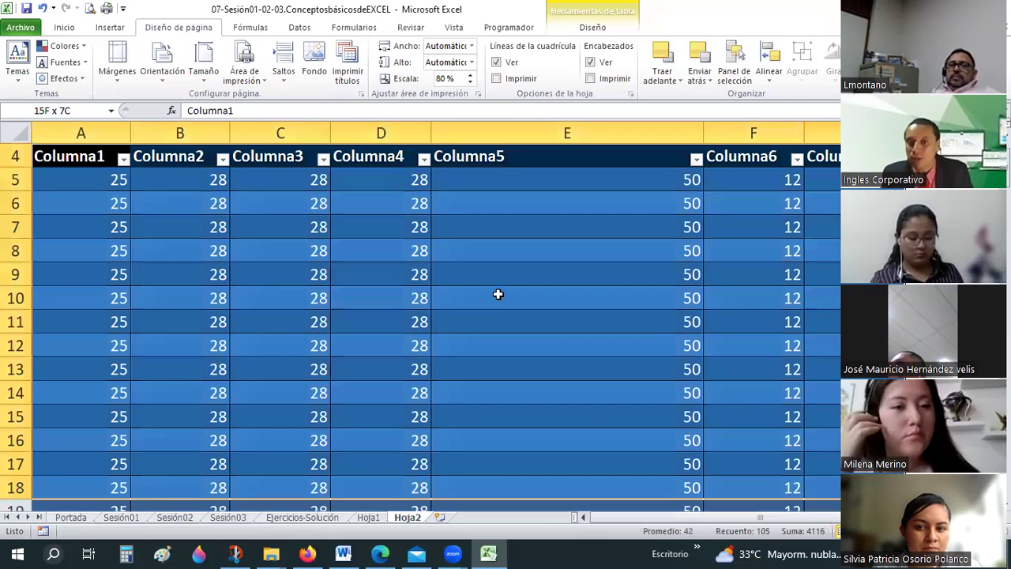
scroll(497, 293, "down", 5)
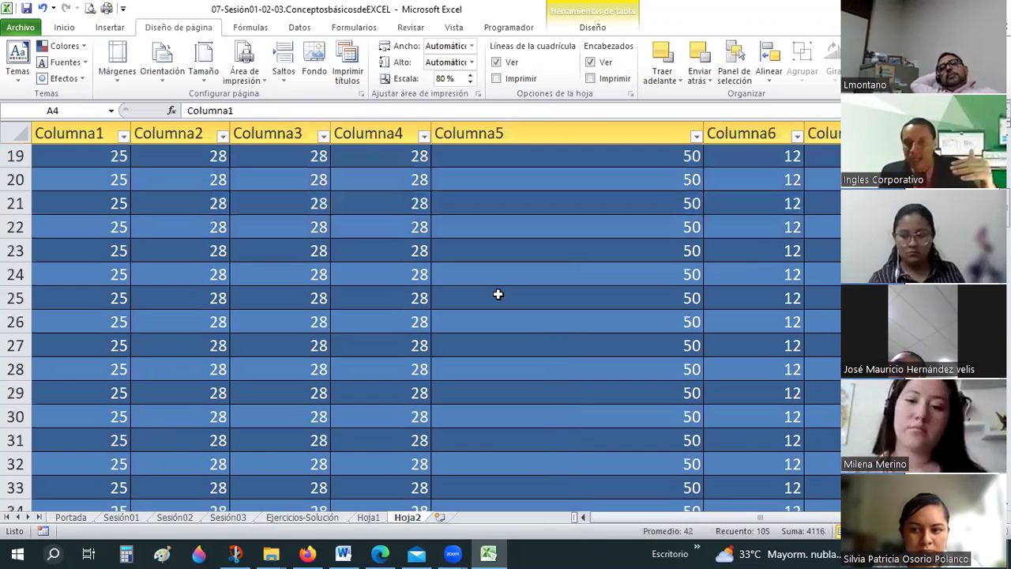
scroll(498, 293, "down", 4)
scroll(128, 208, "up", 10)
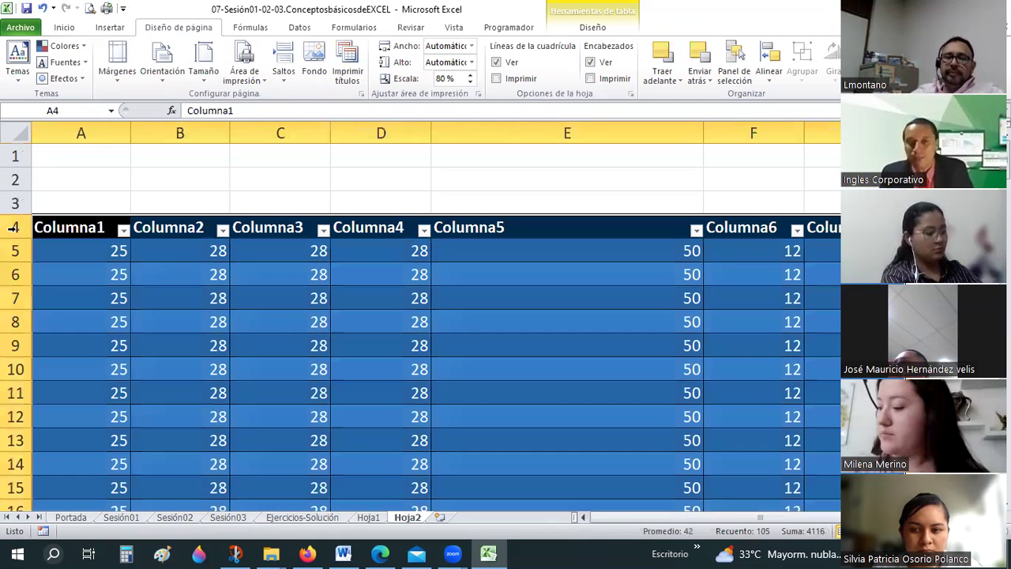
left_click(80, 217)
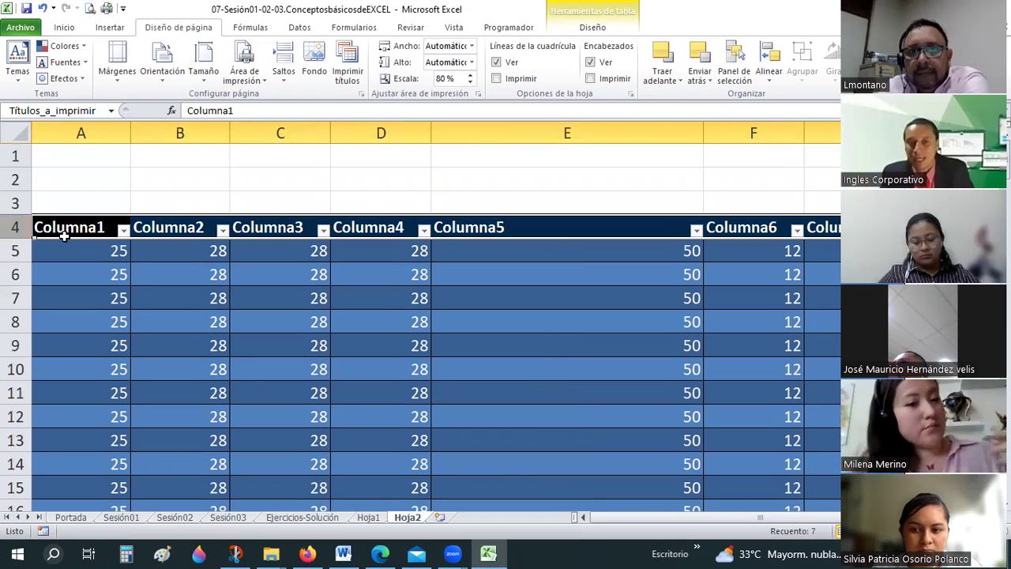
left_click_drag(821, 226, 48, 226)
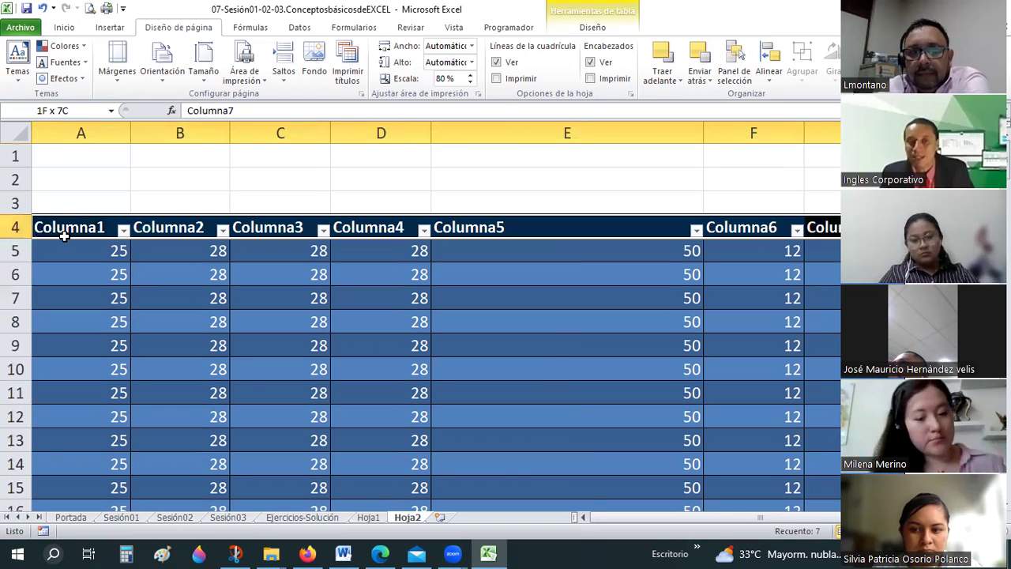
- From cell D2, look through the print area options and the sheet view commands
left_click(389, 191)
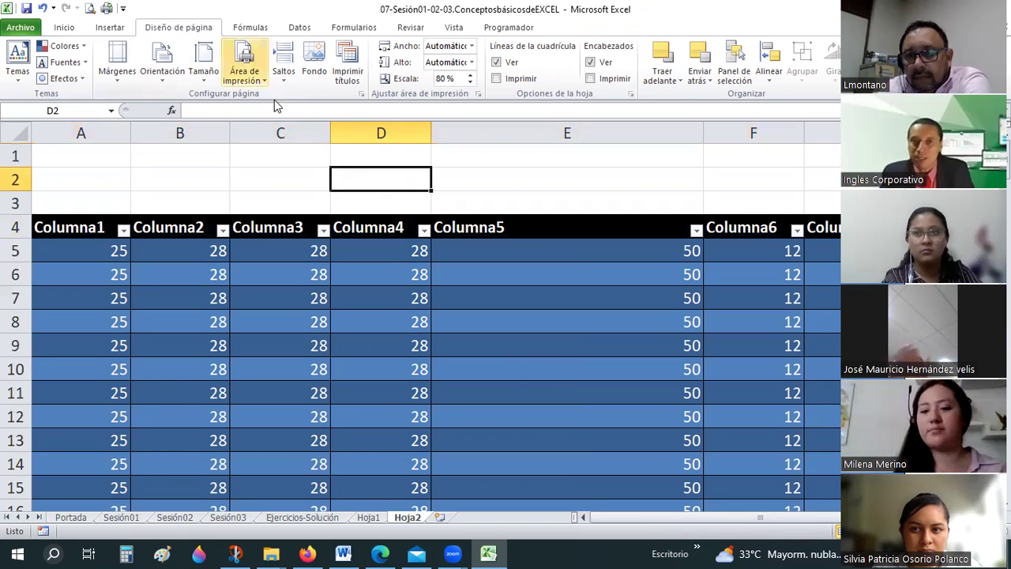
left_click(257, 79)
left_click(250, 41)
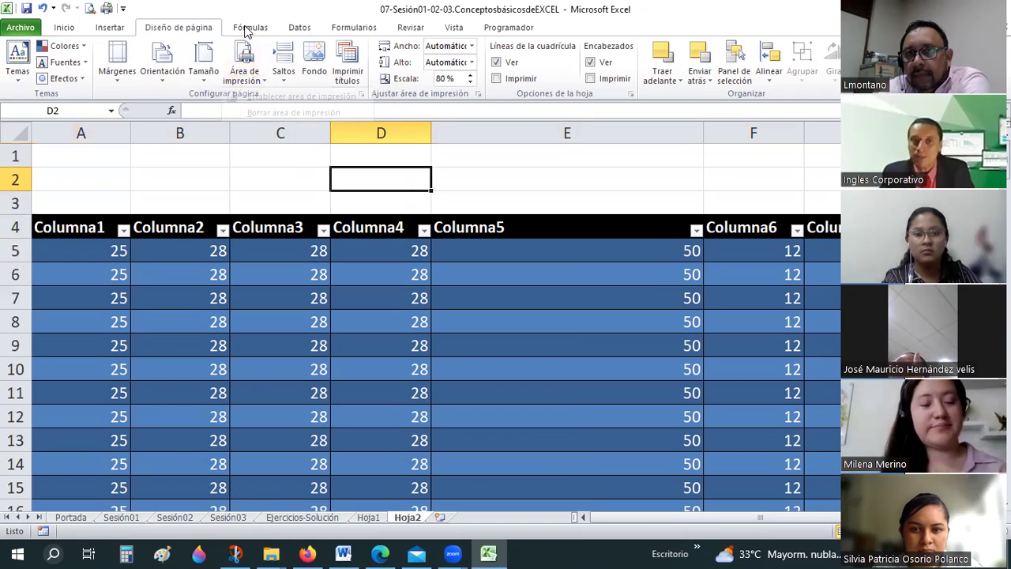
left_click(246, 28)
left_click(301, 28)
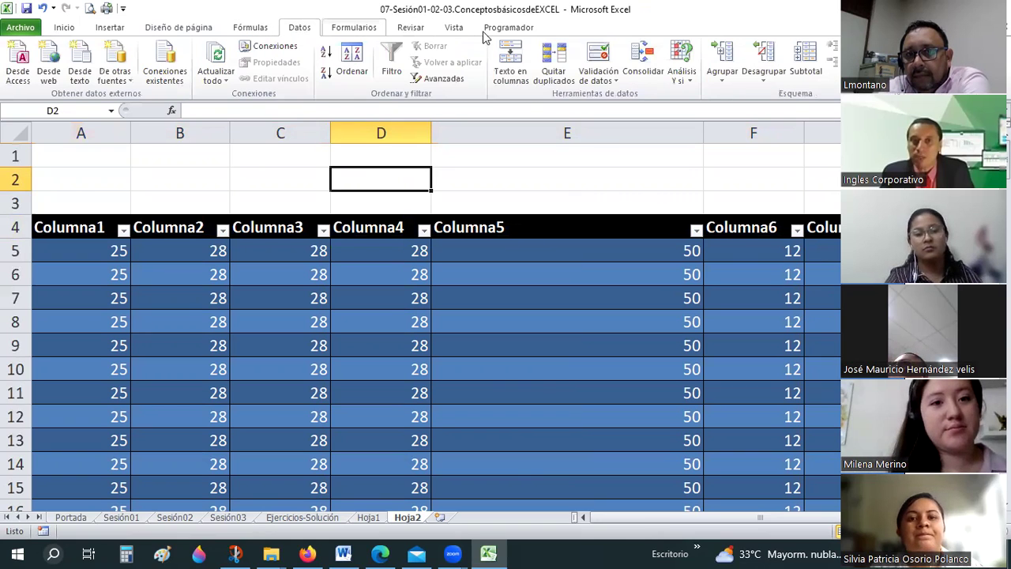
left_click(410, 27)
left_click(453, 27)
- Narrow column E back to normal width and switch to the course forum in Firefox
left_click(363, 196)
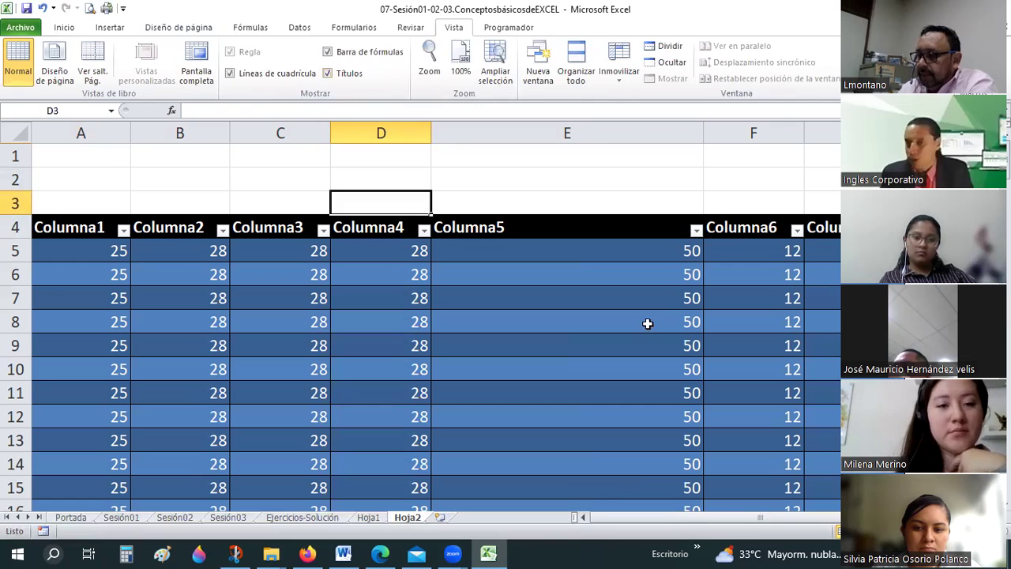
left_click_drag(703, 140, 703, 140)
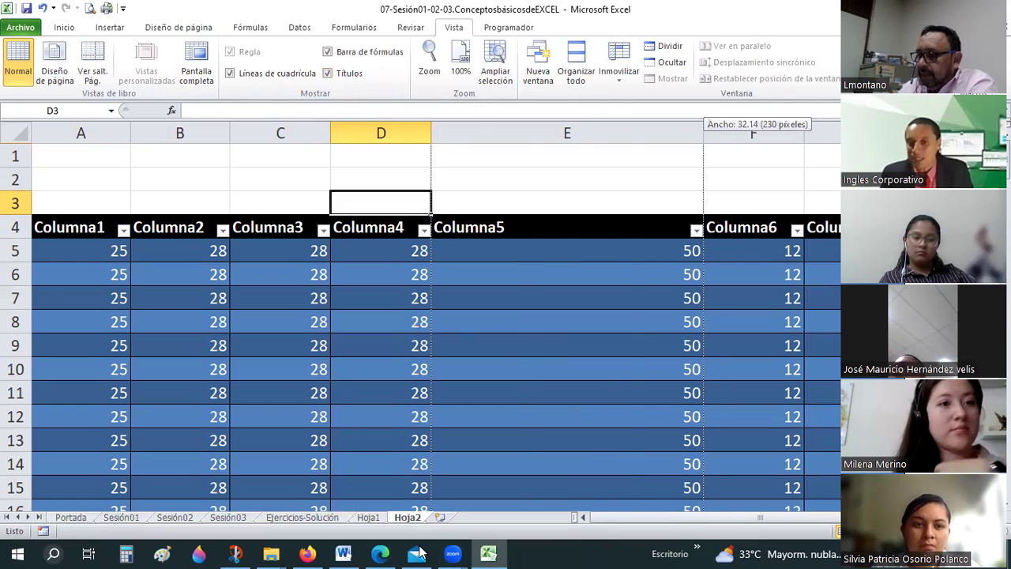
left_click(307, 553)
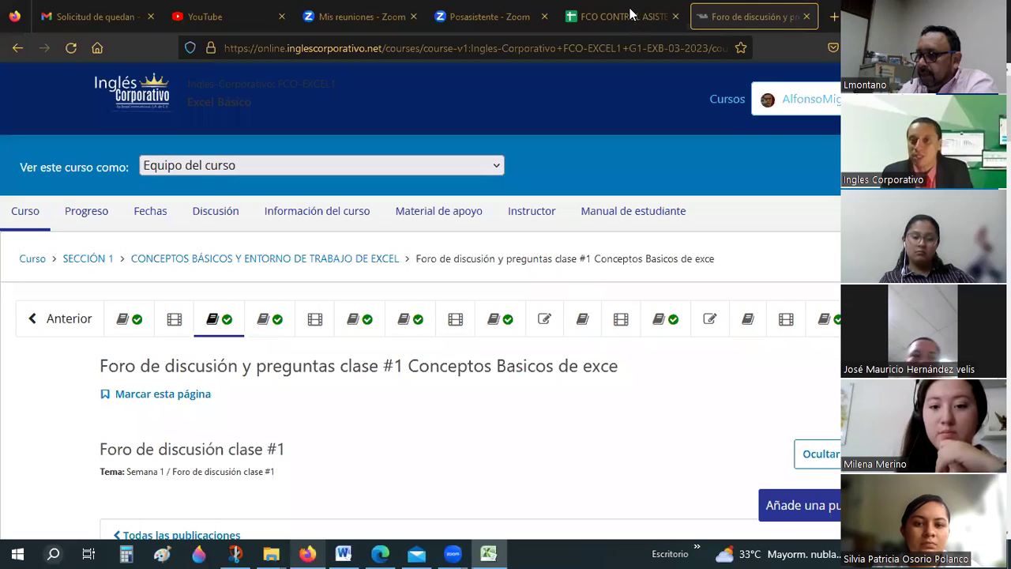
- Switch to the 'FCO CONTROL ASISTENCIA, NOTAS Y VIDEOS CAMPAÑA 03-2023' Google Sheets tab
left_click(630, 15)
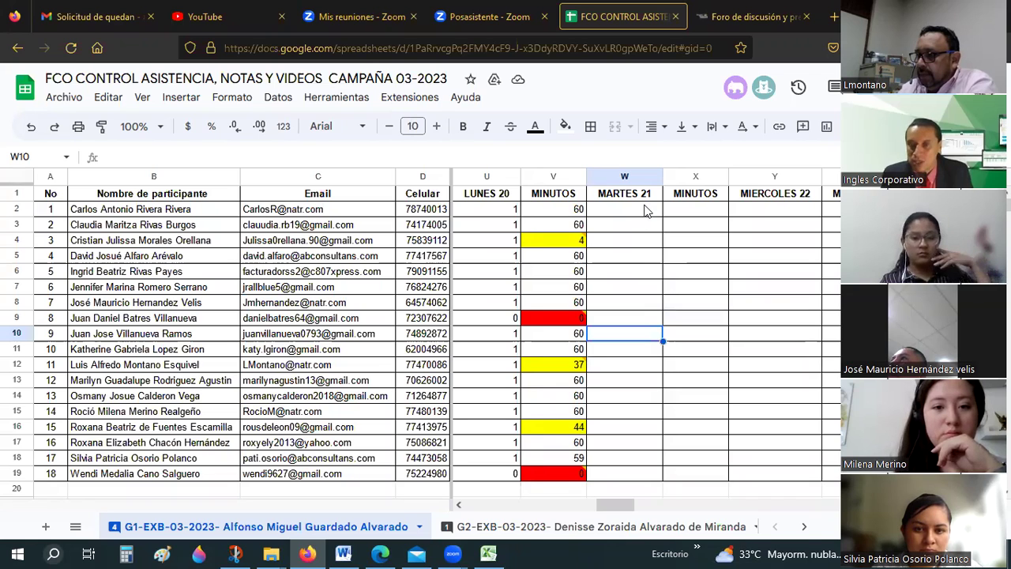
- Enter attendance 1, 1, 0 in cells W2–W4 of the MARTES 21 column
key("Up")
key("Up")
key("Up")
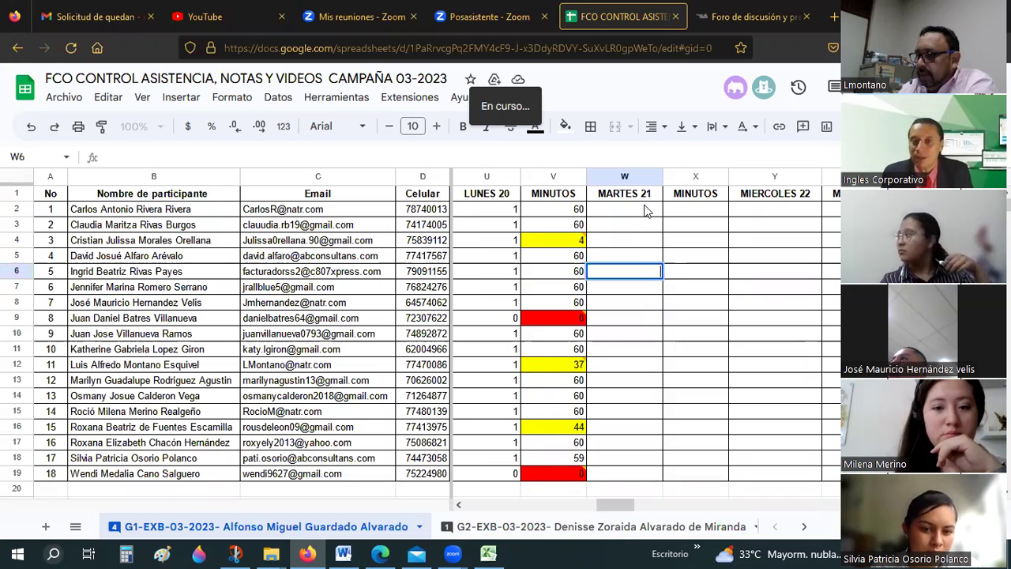
key("Up")
key("Up")
key("Up")
key("Up")
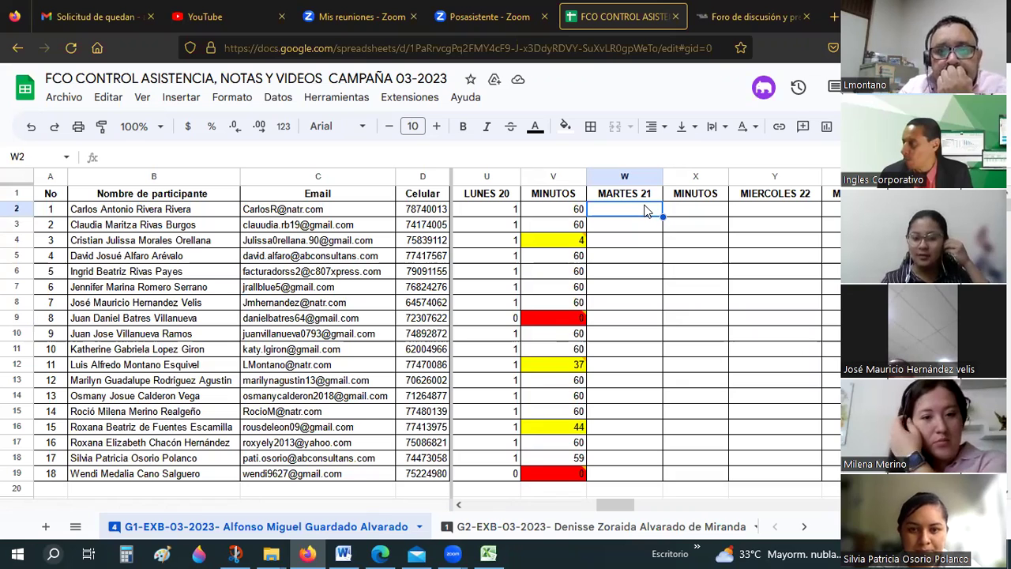
type("1")
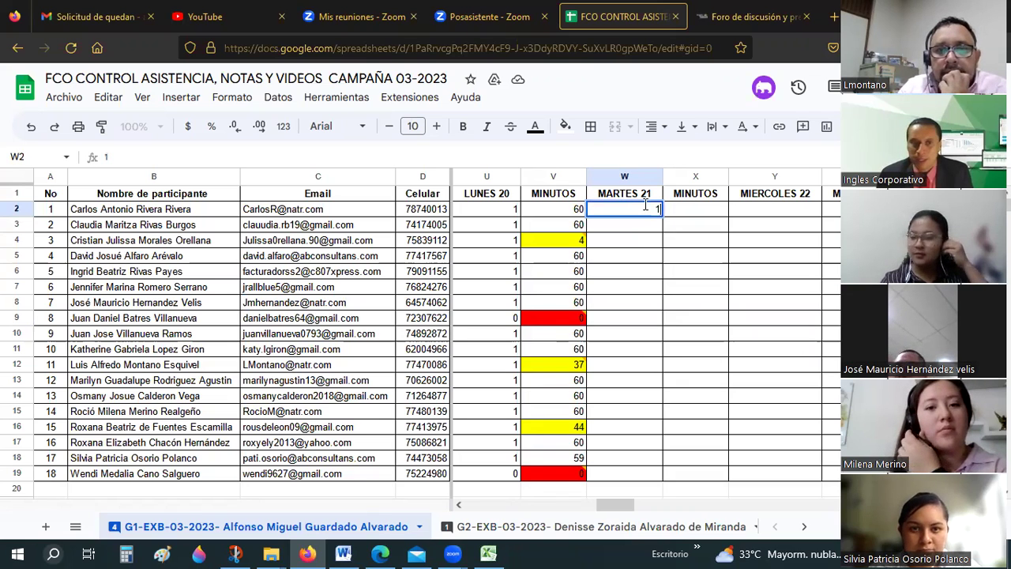
key("Return")
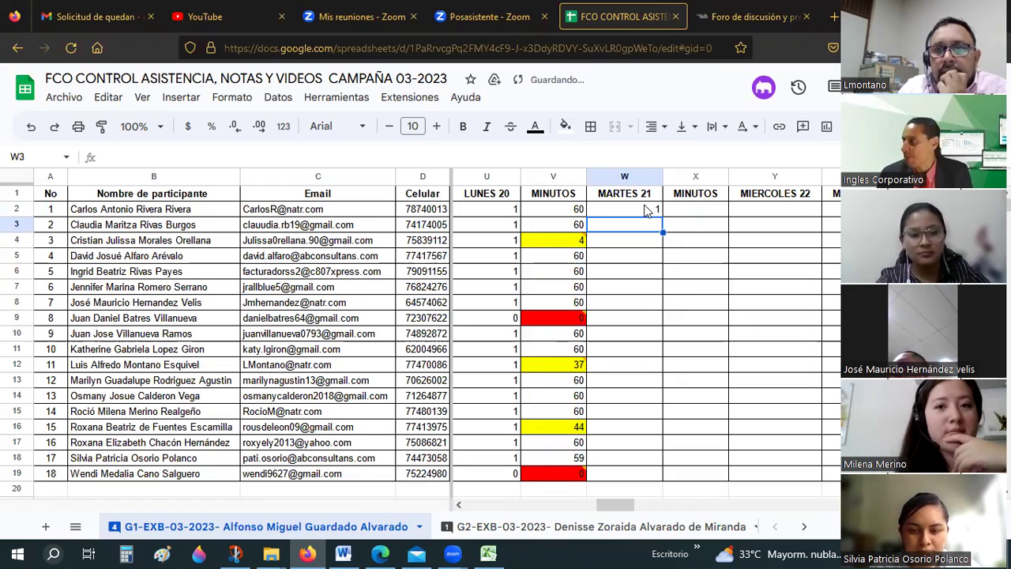
type("1")
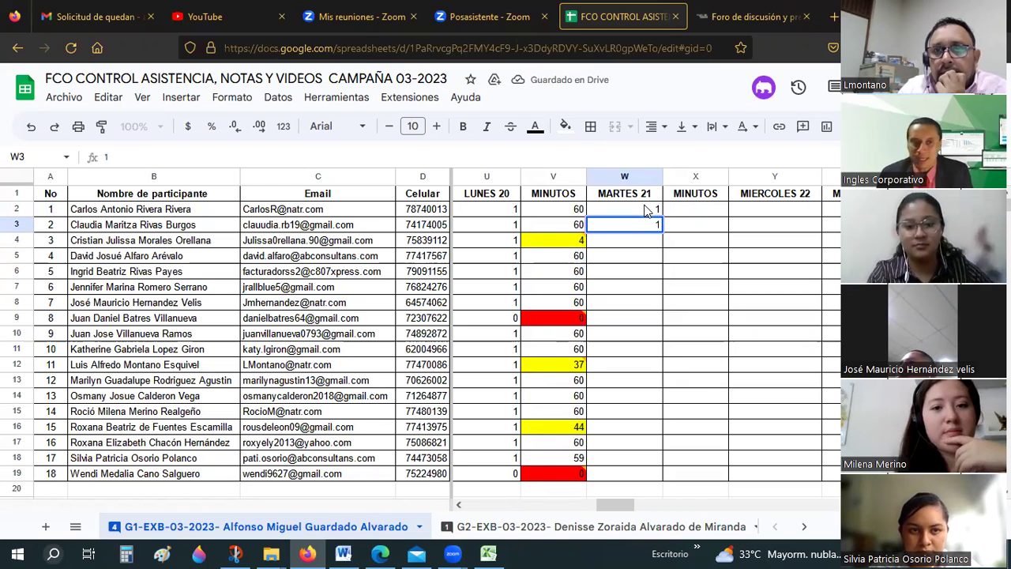
key("Return")
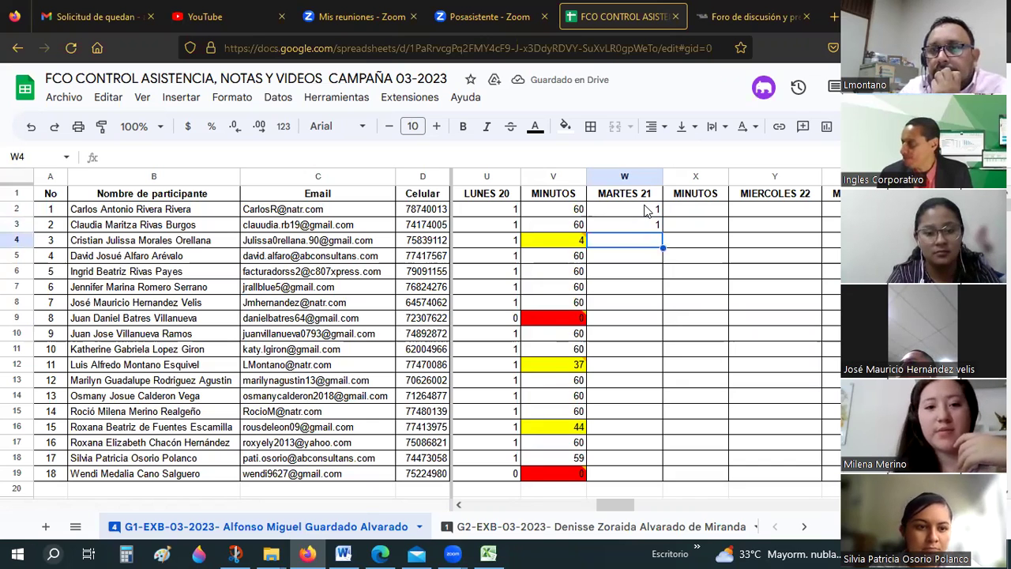
type("0")
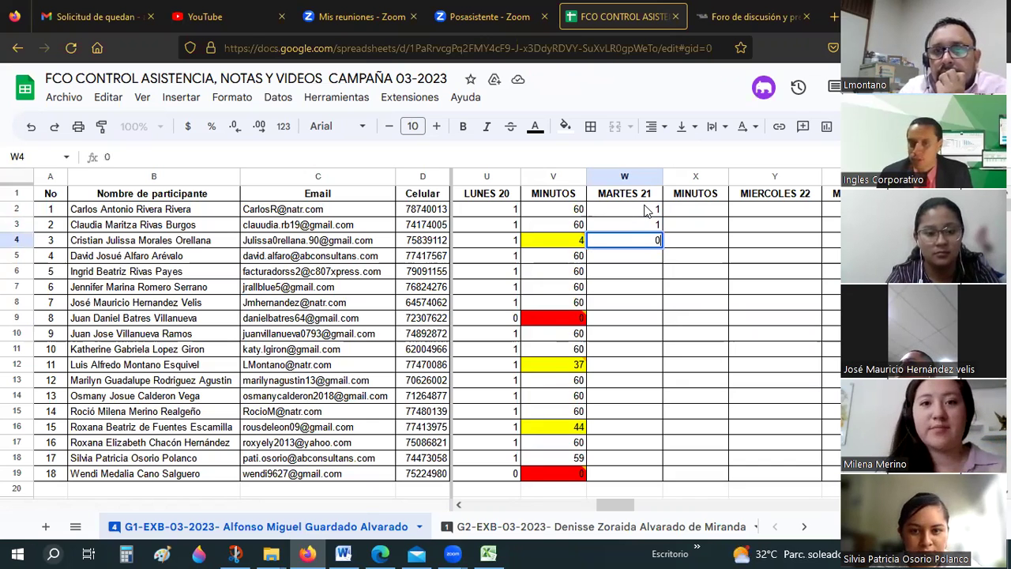
key("Return")
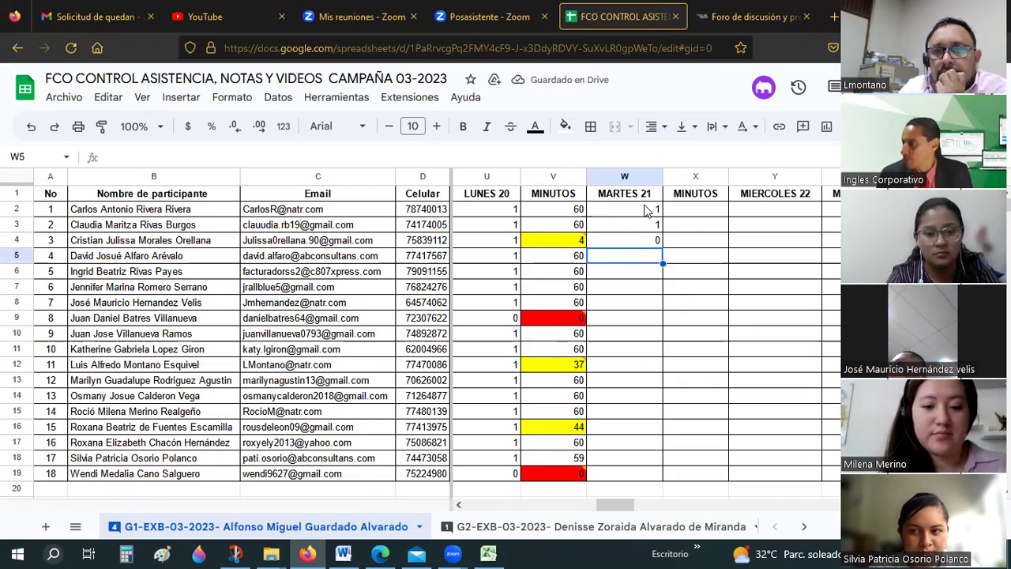
- Enter 1 in W5 (correcting a mistyped 0) and 1 in each of W6–W8
type("0")
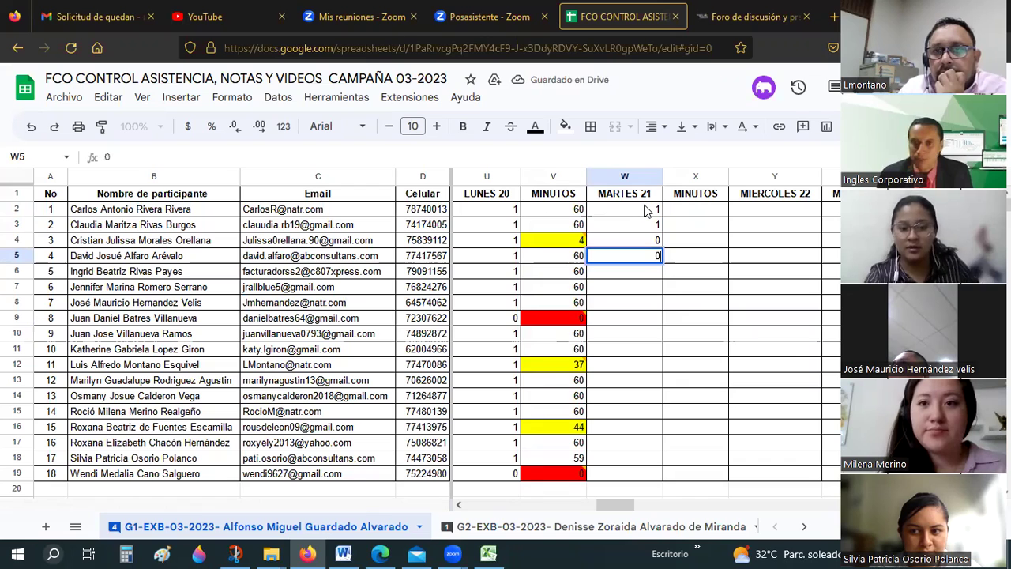
key("Tab")
key("Up")
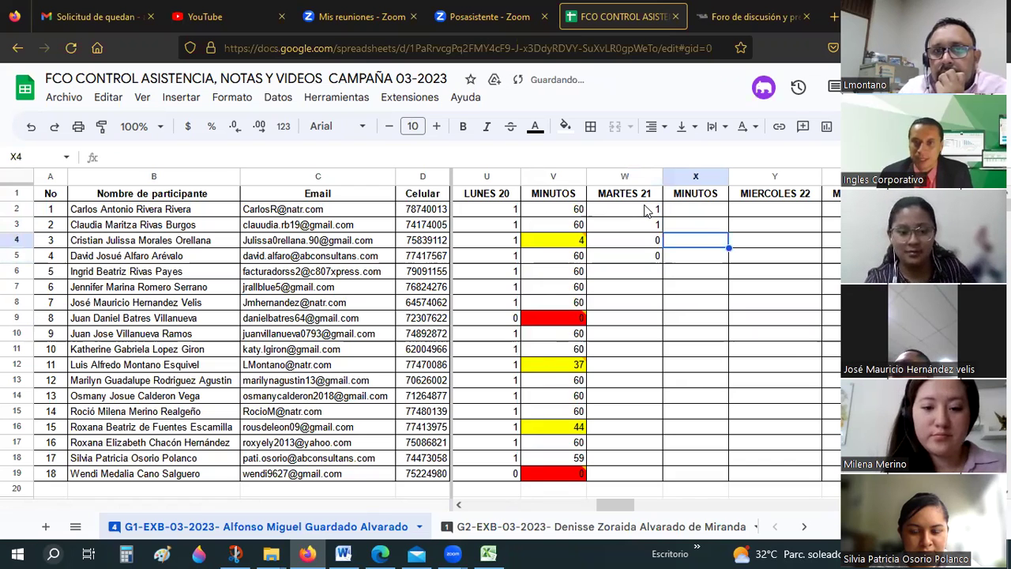
key("Left")
key("Down")
type("1")
key("Return")
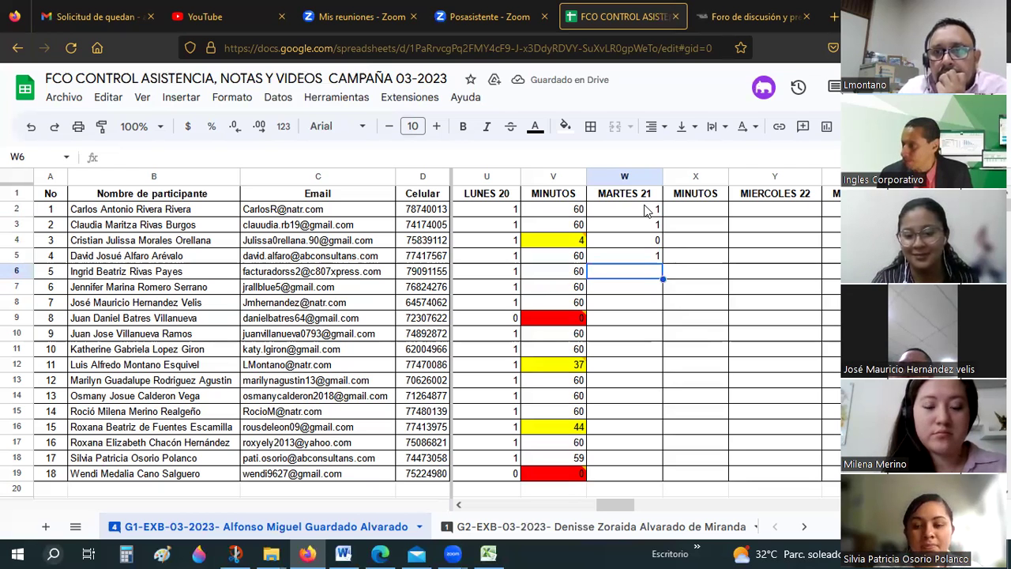
type("1")
key("Return")
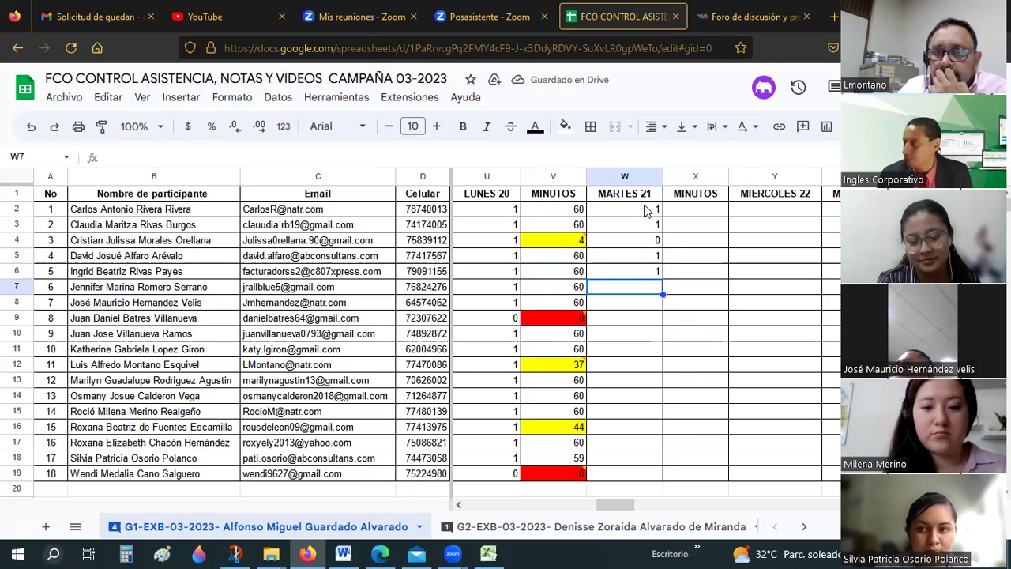
type("1")
key("Return")
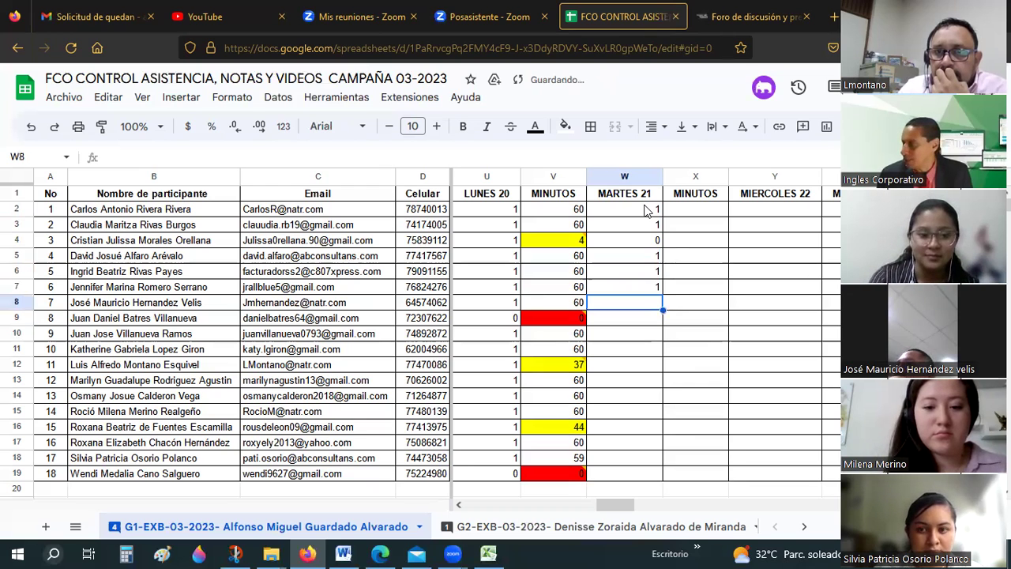
type("1")
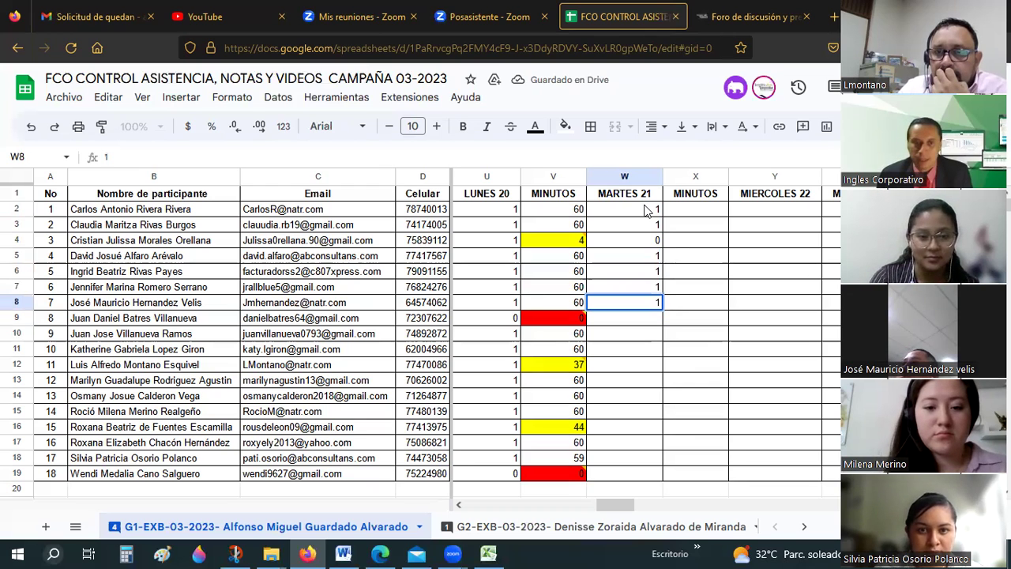
key("Return")
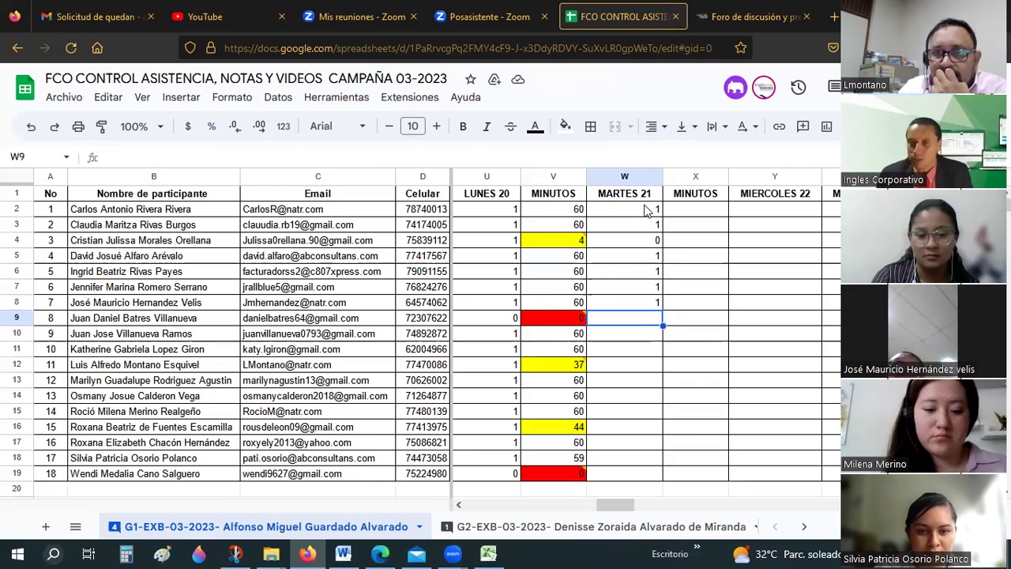
- Enter 0 in W9 and 1 in W10–W13, fixing a mistyped 0 in W12
type("0")
key("Return")
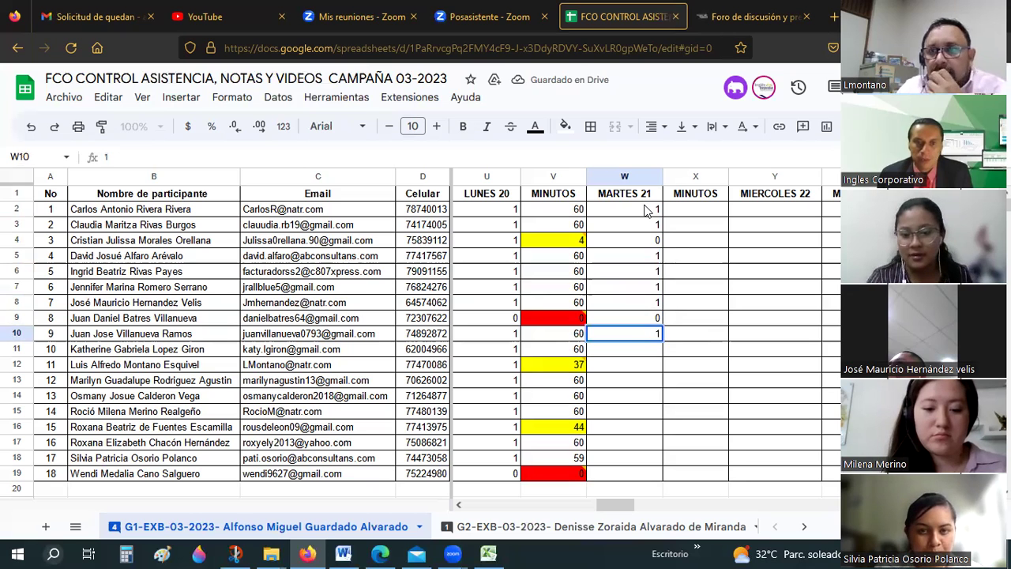
key("Return")
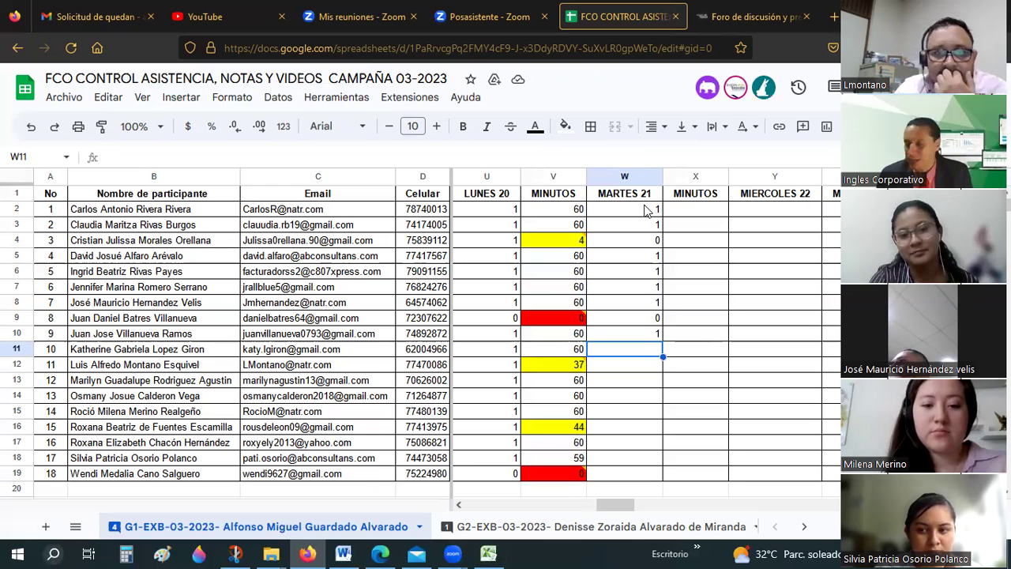
type("1")
key("Return")
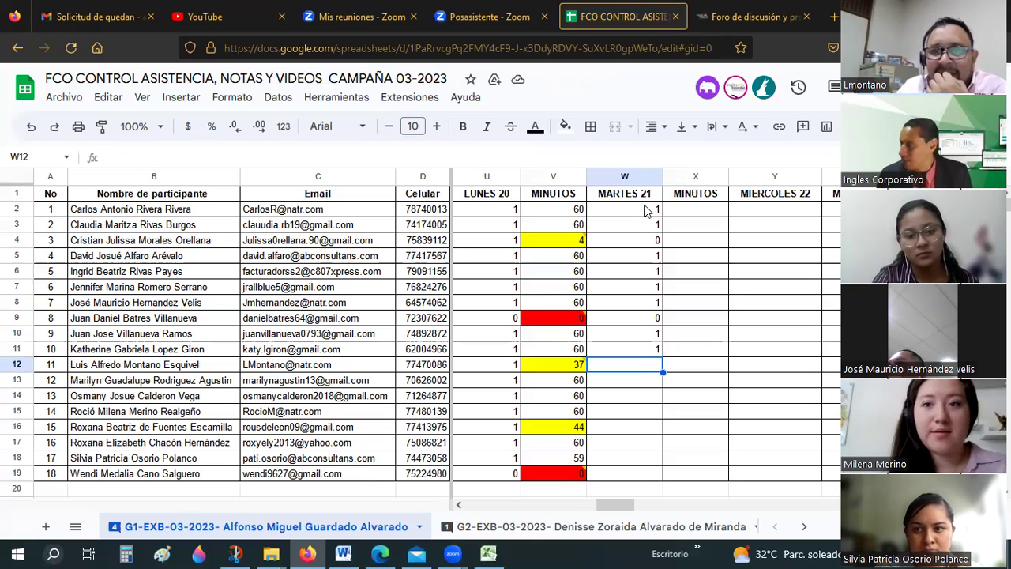
type("0")
key("Escape")
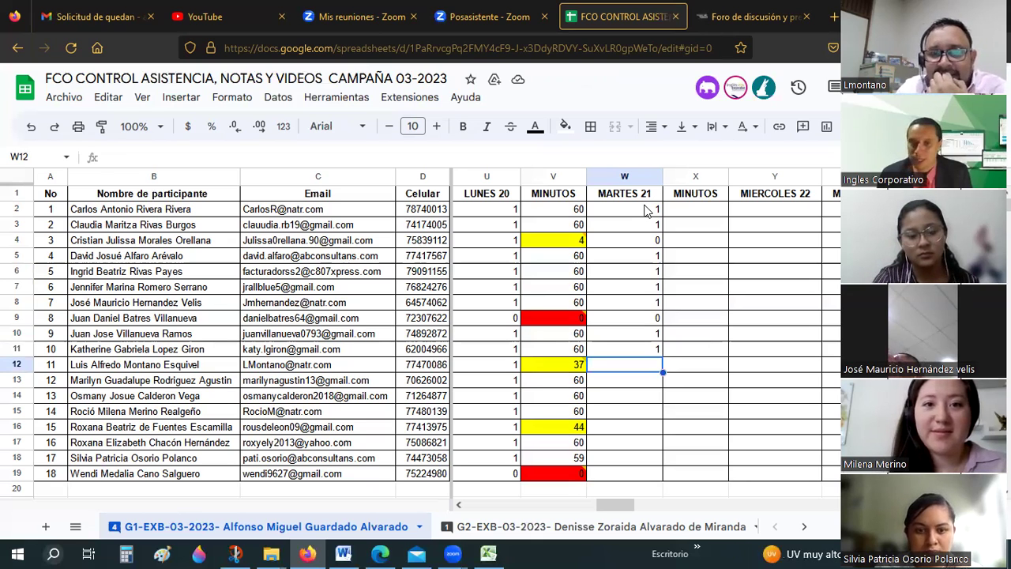
type("1")
key("Return")
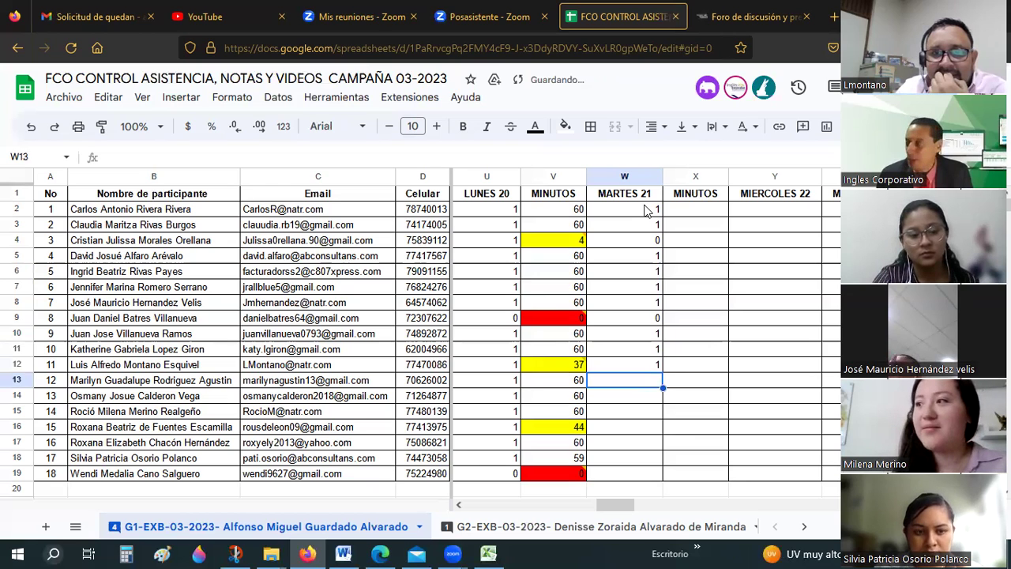
type("1")
key("Return")
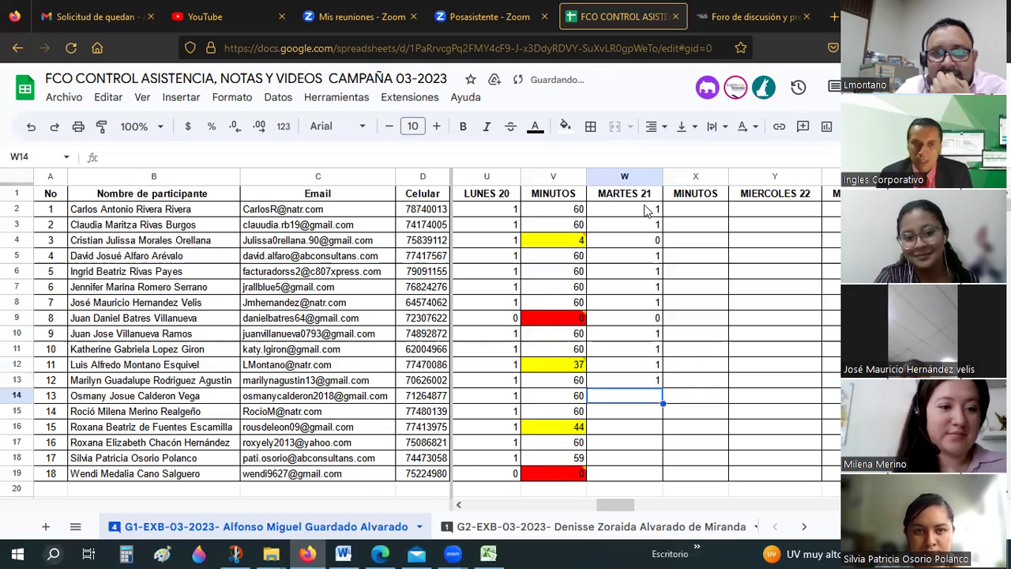
- Enter 1, 1, 0, 1, 1, 1 in cells W14–W19
type("1")
key("Return")
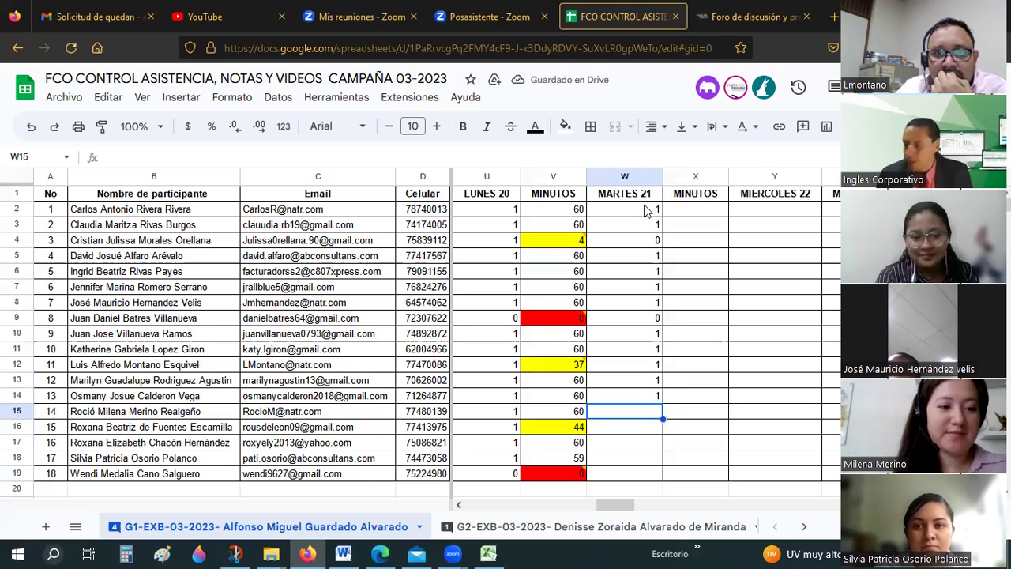
type("1")
key("Return")
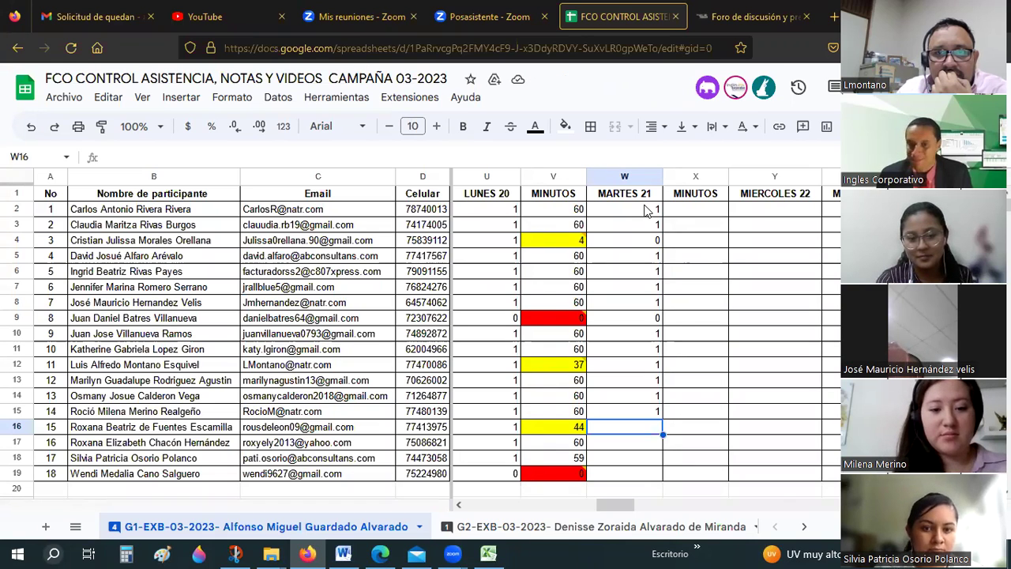
type("0")
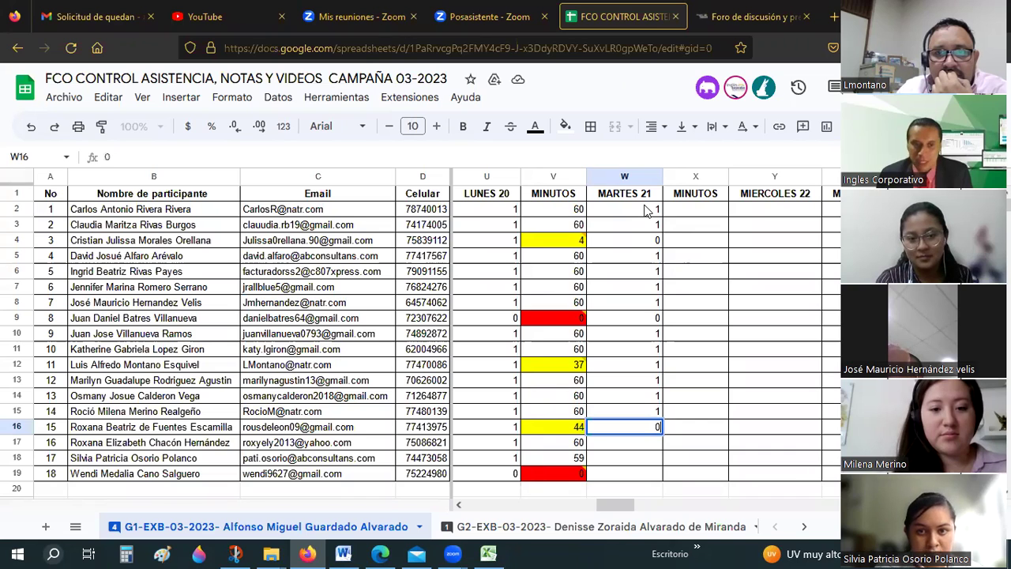
key("Return")
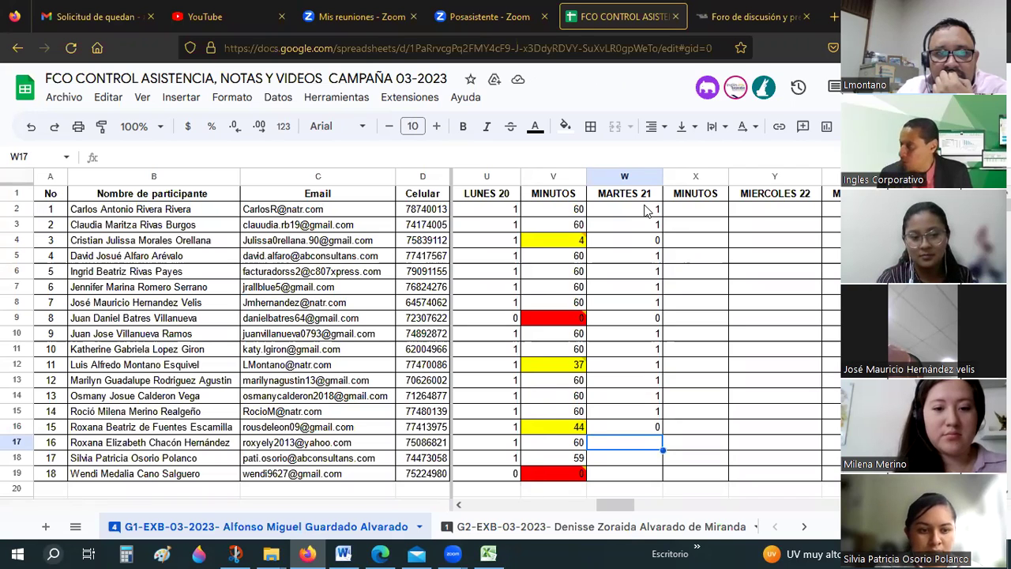
type("1")
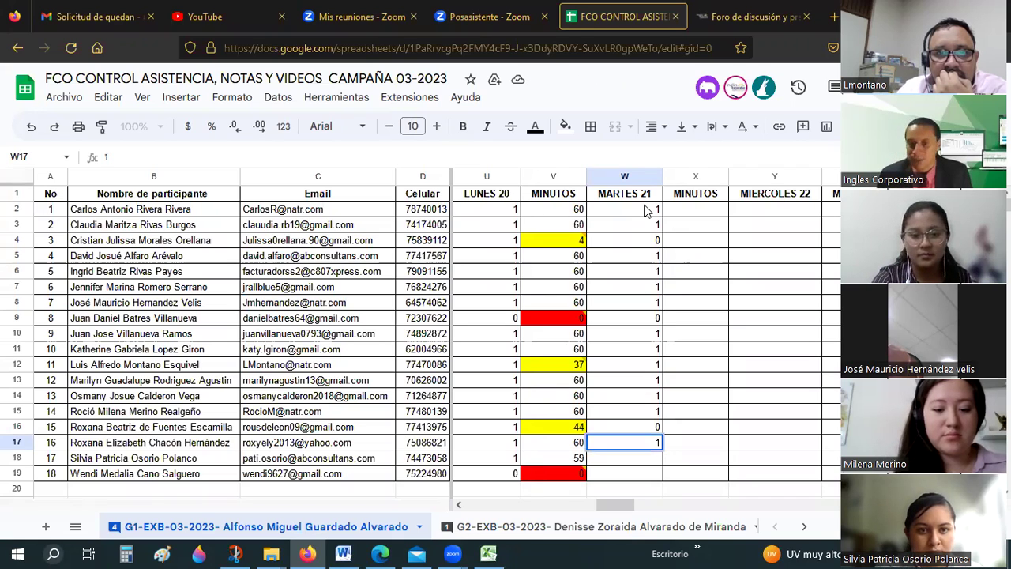
key("Return")
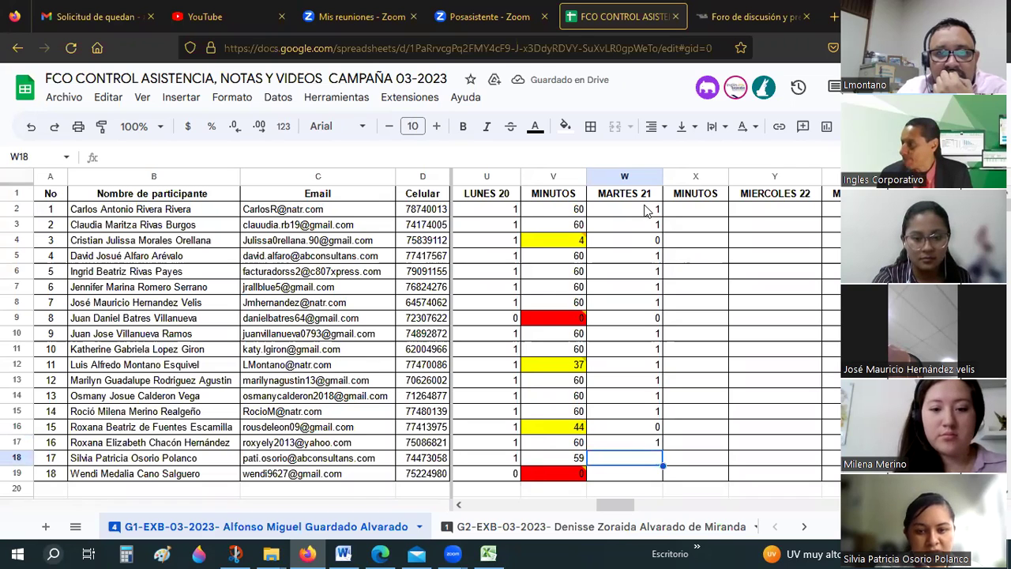
type("1")
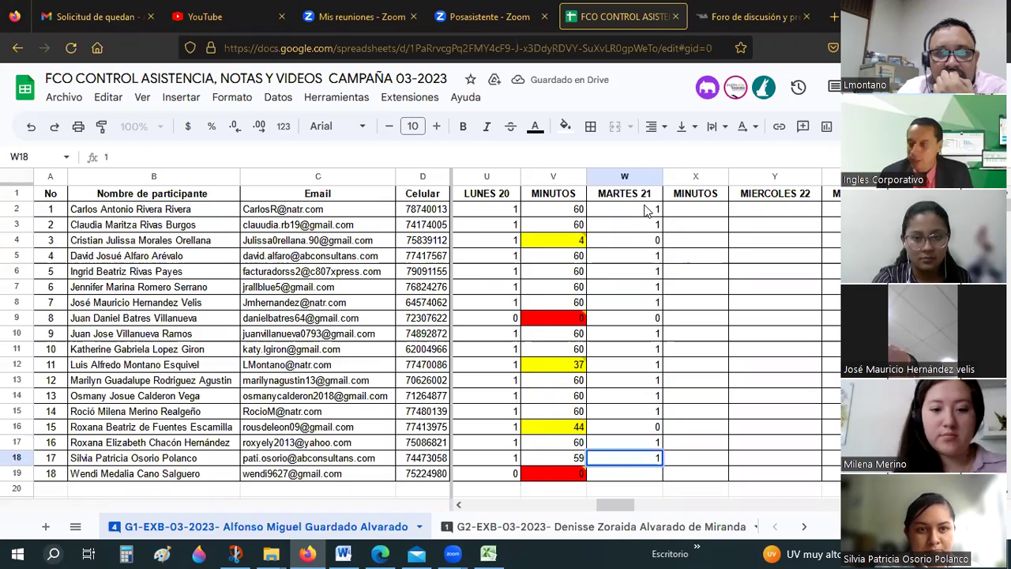
key("Return")
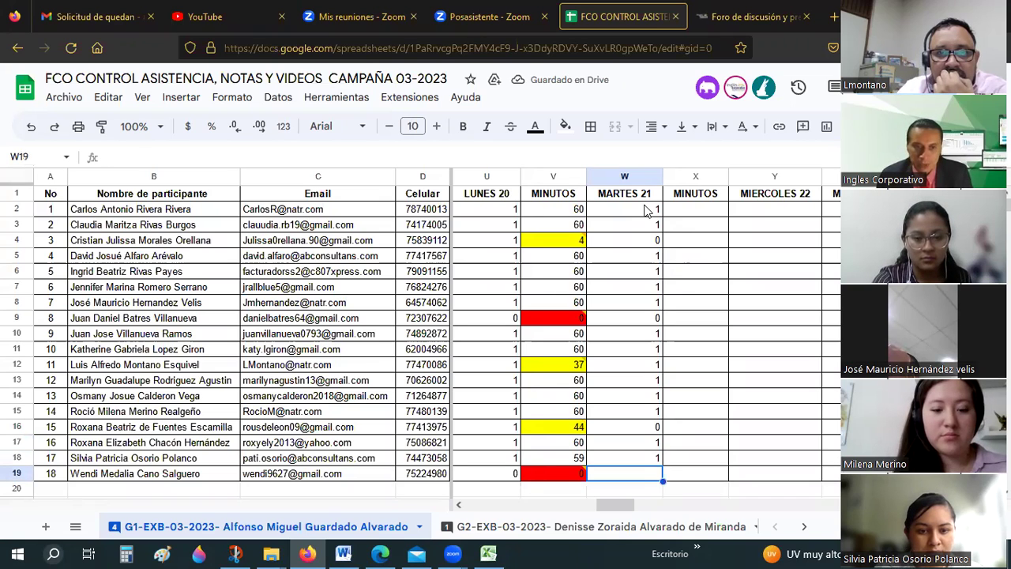
type("1")
key("Return")
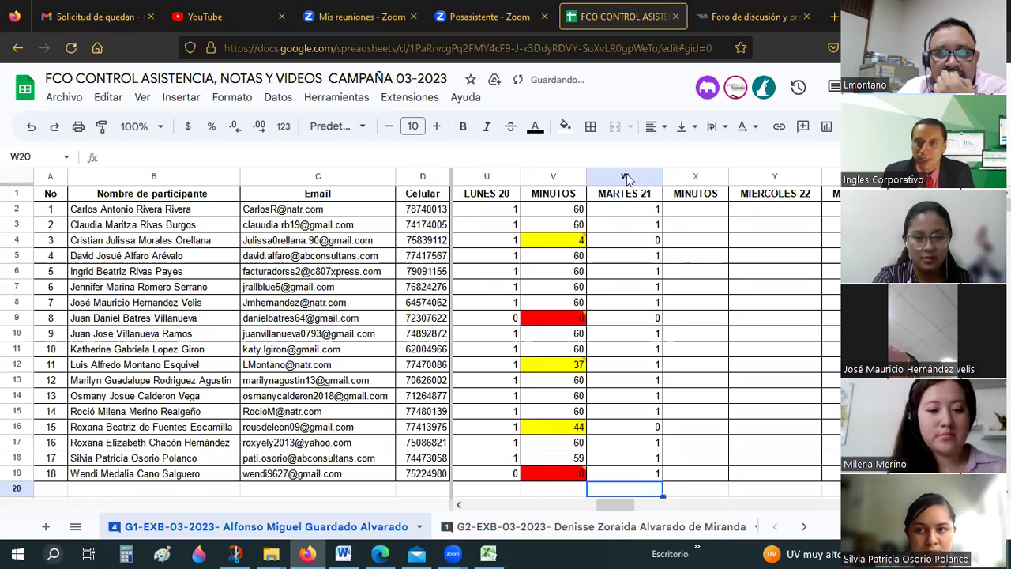
- Center-align the MARTES 21 column W values, then return to the course's 'Foro de discusión' tab
left_click(625, 176)
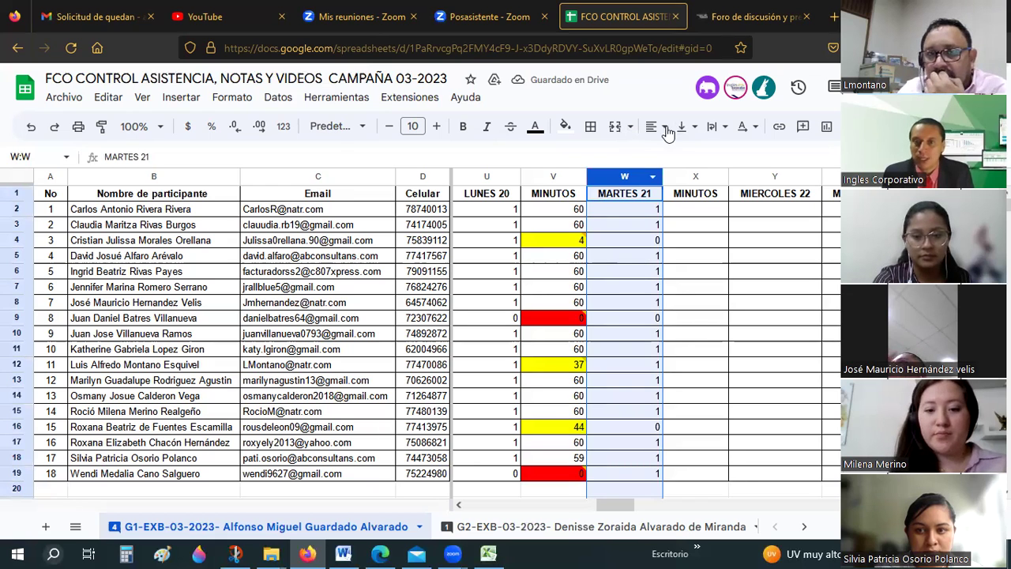
left_click(667, 128)
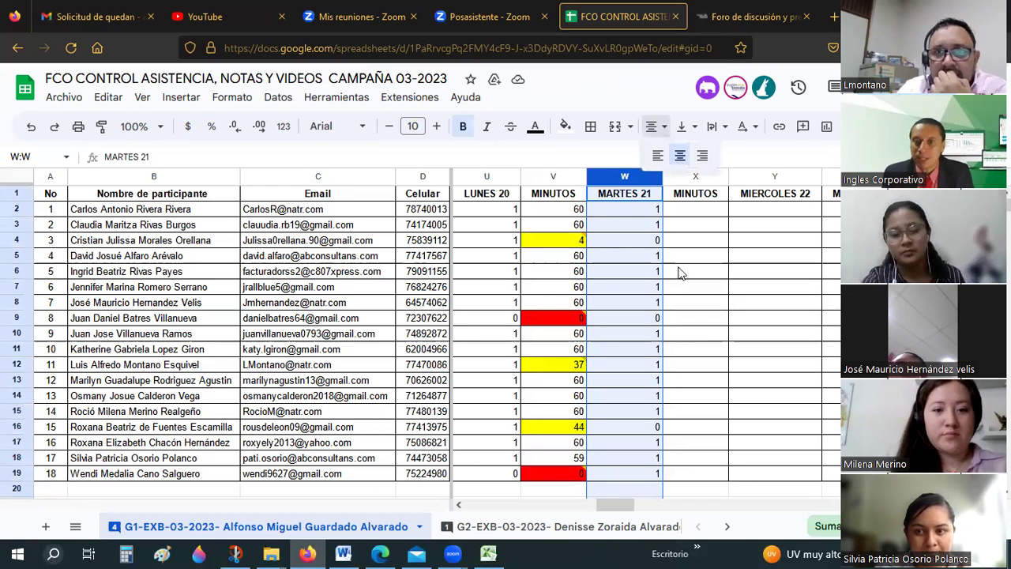
left_click(684, 152)
left_click(710, 289)
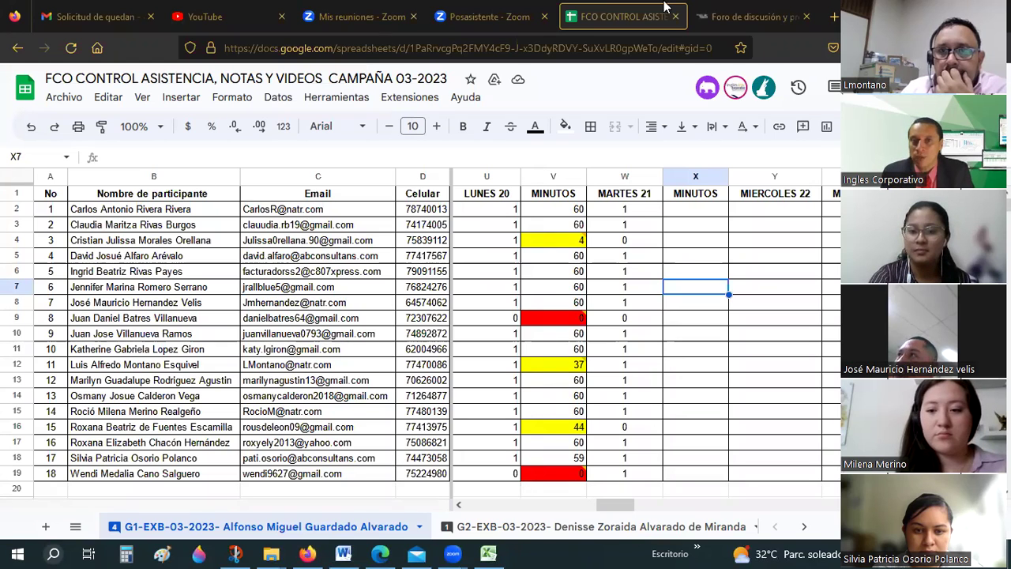
left_click(733, 15)
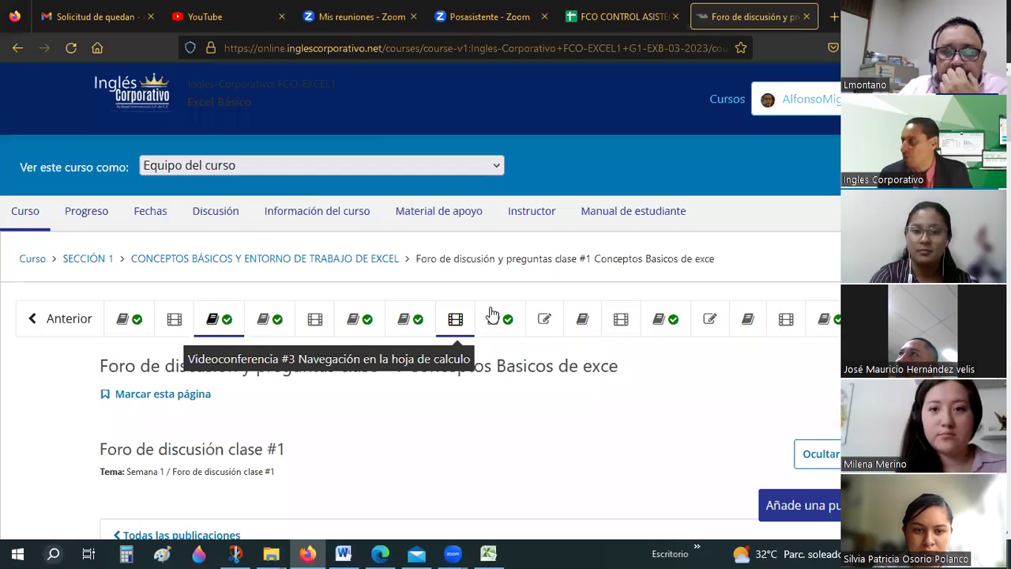